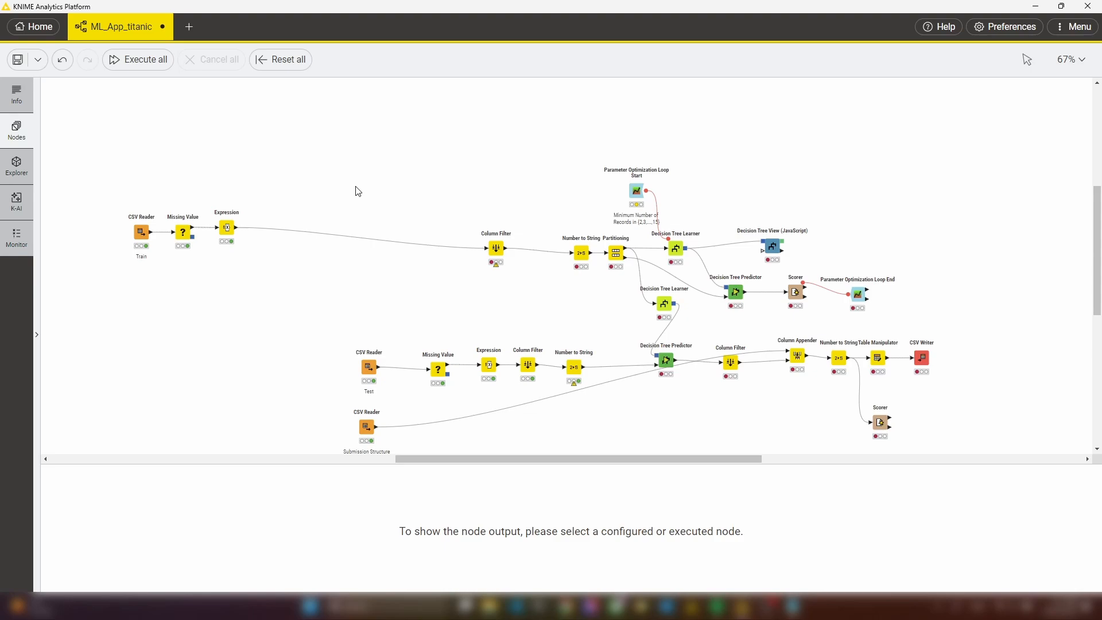
# - Undo the deletions of the Multiple Selection Widget and the Column Splitter, Extract Table Spec, GroupBy and Table Row to Variable nodes feeding it
pyautogui.hotkey('ctrl', 'z')
pyautogui.click(62, 59)
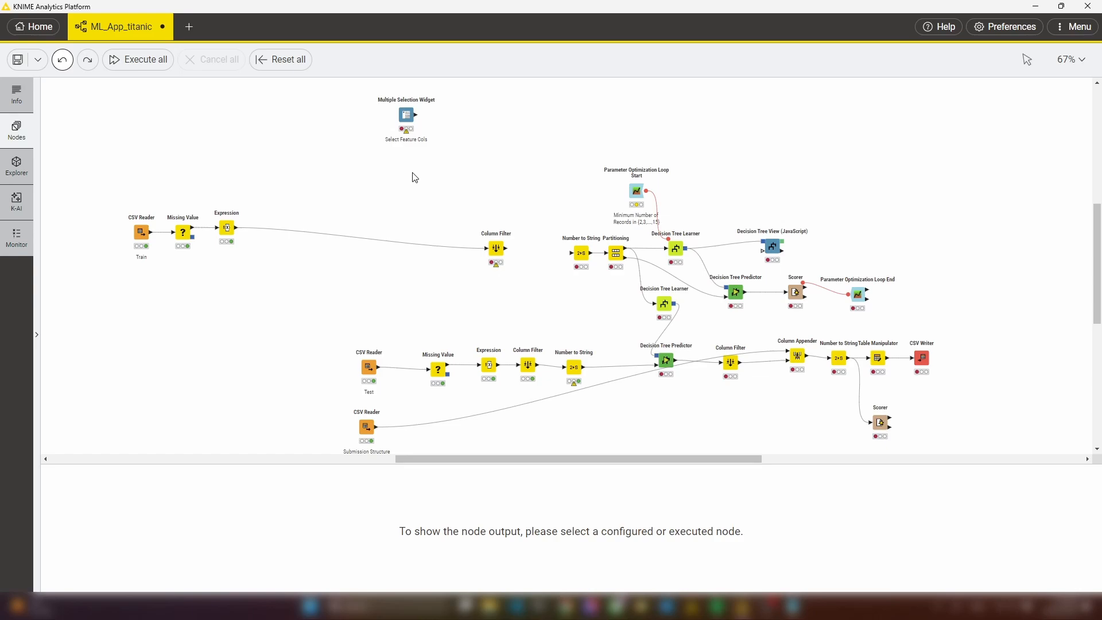
pyautogui.hotkey('ctrl', 'z')
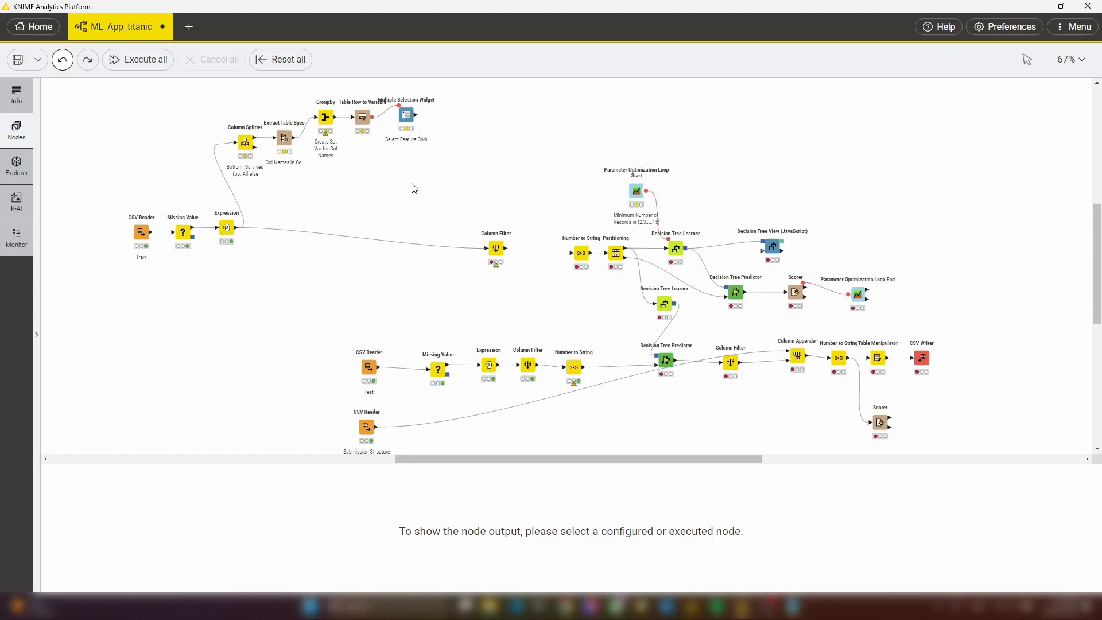
# - Review the Column Splitter's top and bottom column assignment, execute the node and enlarge the output table area
pyautogui.click(246, 142)
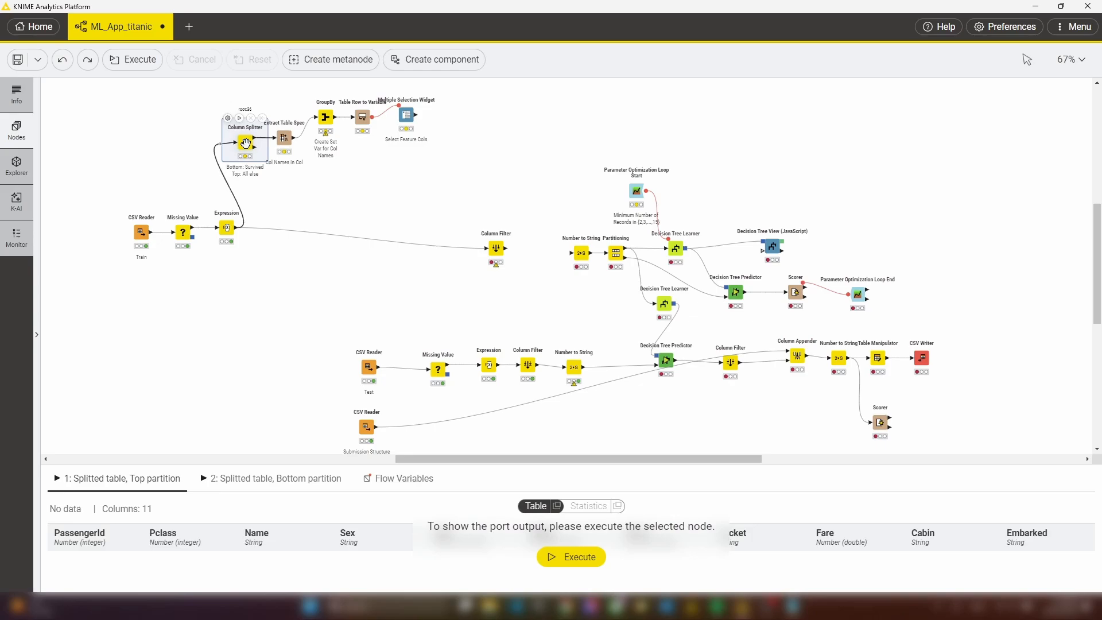
pyautogui.doubleClick(245, 142)
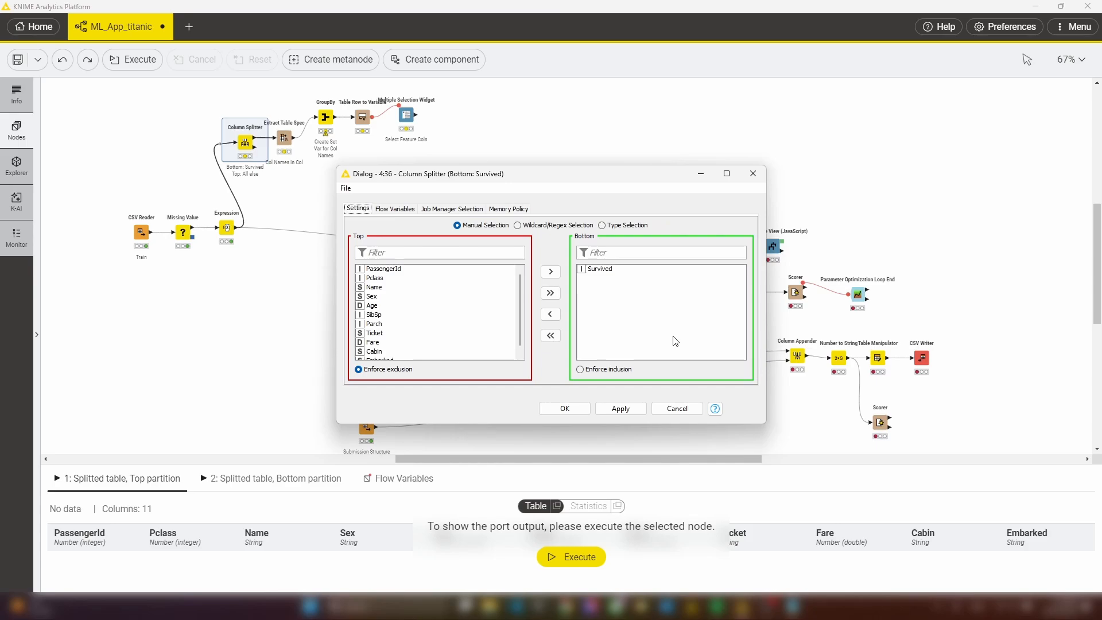
pyautogui.click(753, 173)
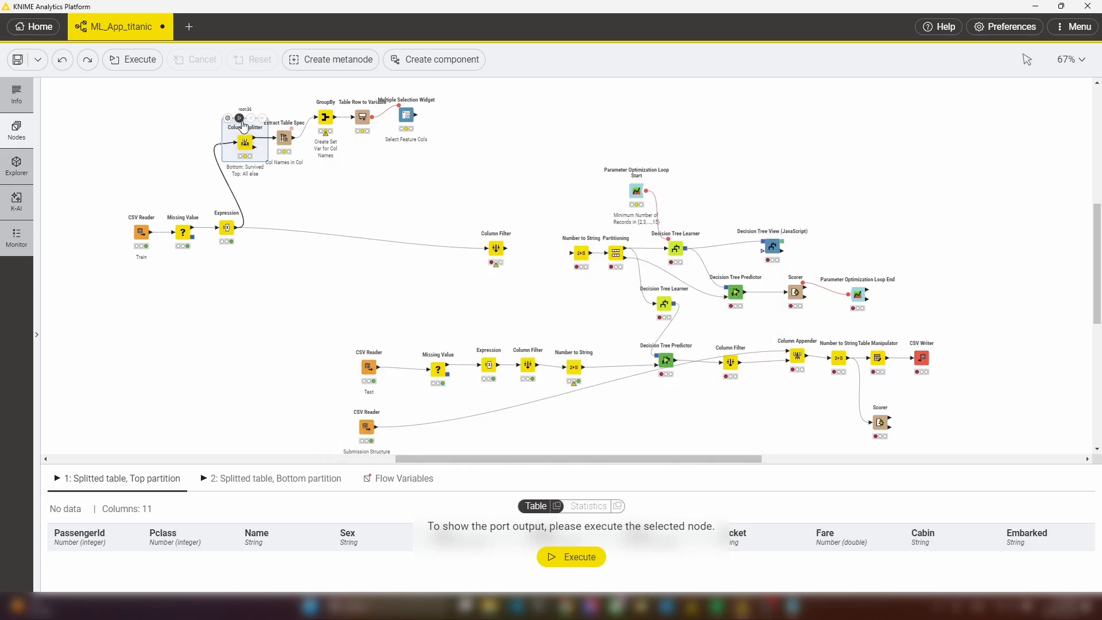
pyautogui.click(240, 119)
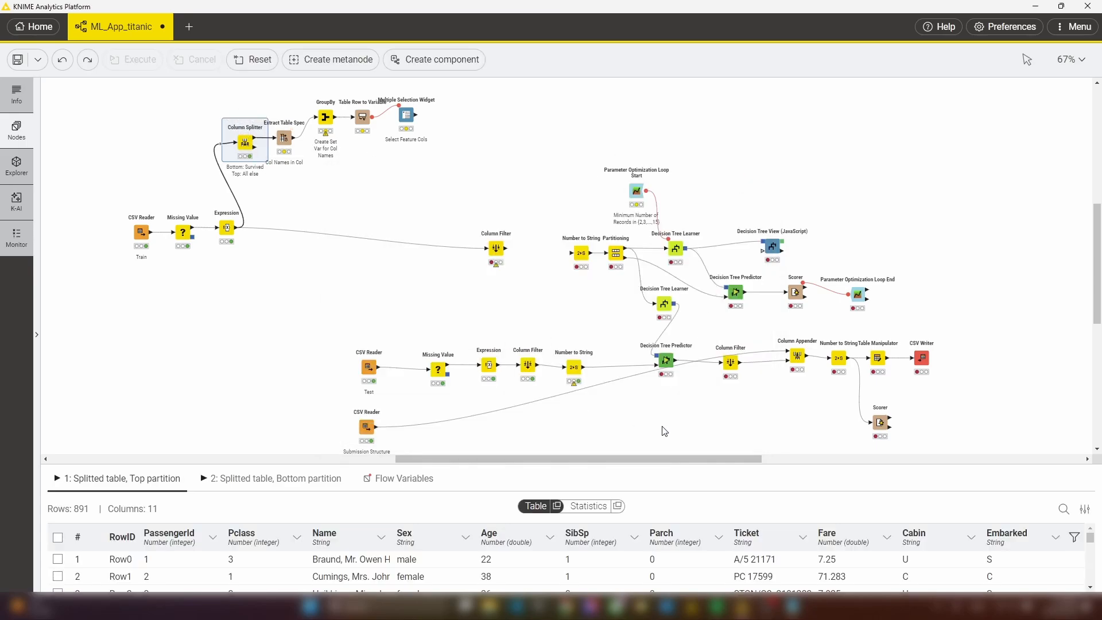
pyautogui.moveTo(652, 463); pyautogui.dragTo(642, 382)
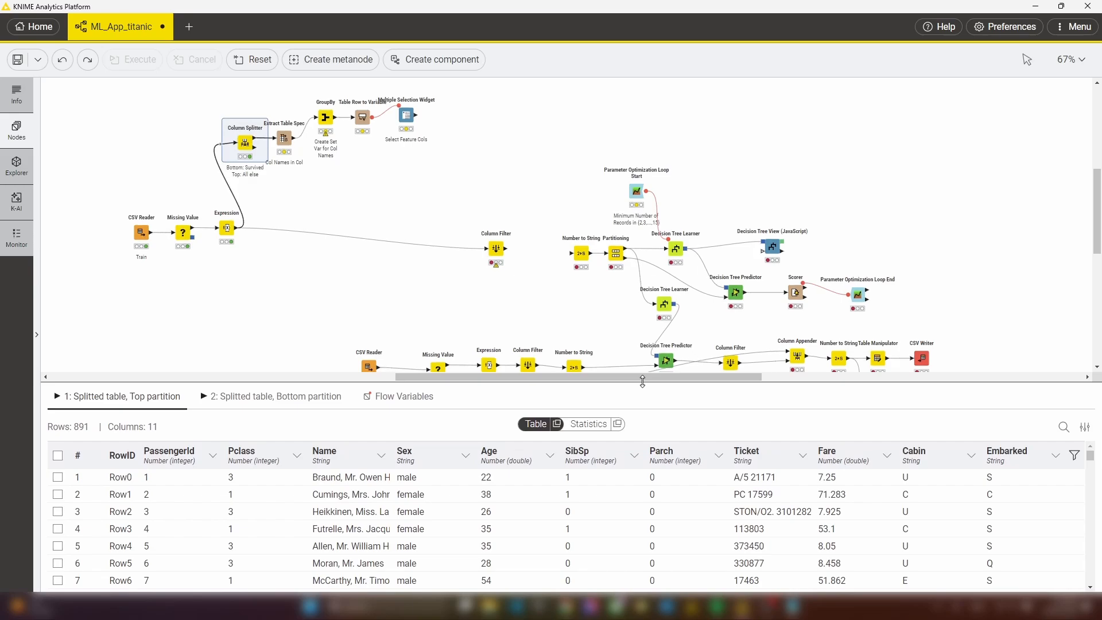
# - Execute the Extract Table Spec node and look through its table of column names
pyautogui.moveTo(282, 138)
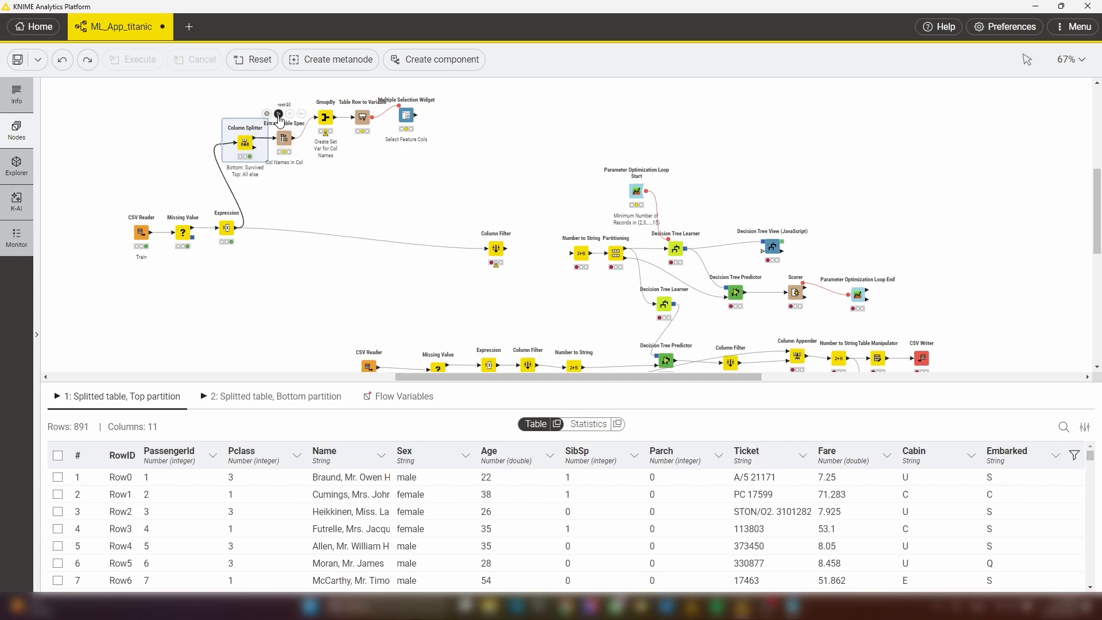
pyautogui.click(284, 138)
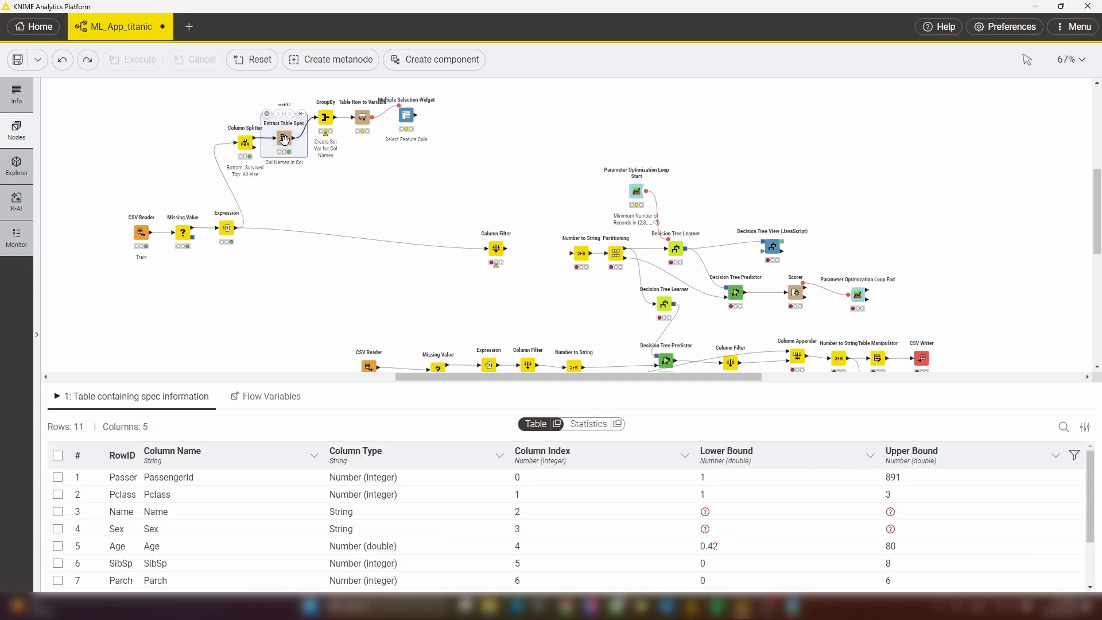
pyautogui.scroll(-3, 224, 500)
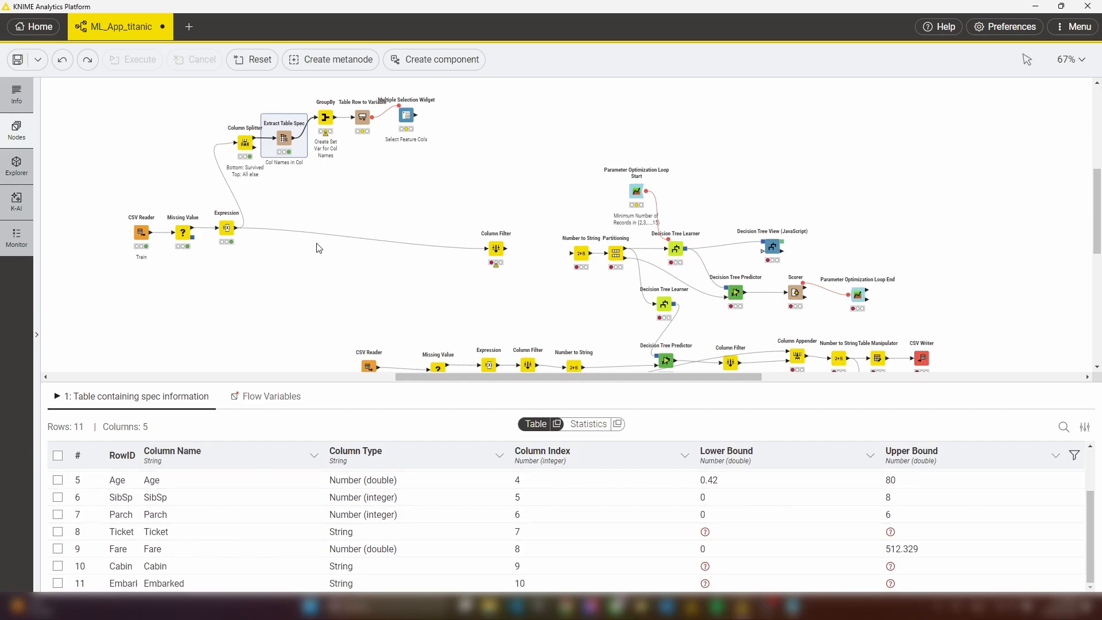
# - Review the manual aggregation of the GroupBy node after Extract Table Spec, and execute it and the adjoining Table Row to Variable node
pyautogui.scroll(1, 319, 248)
pyautogui.click(325, 175)
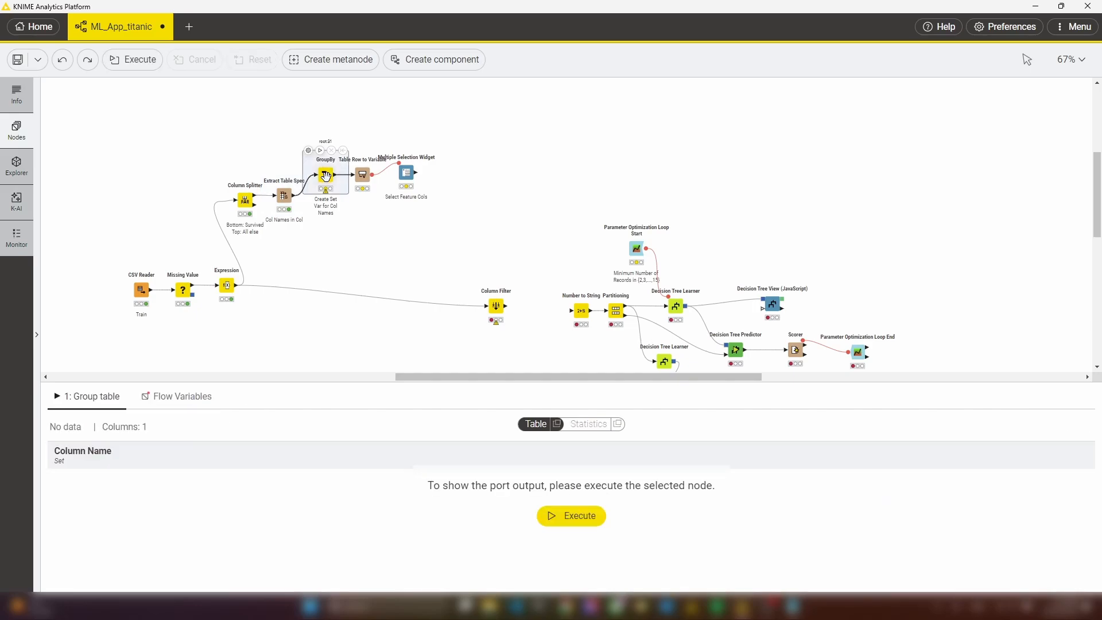
pyautogui.click(309, 151)
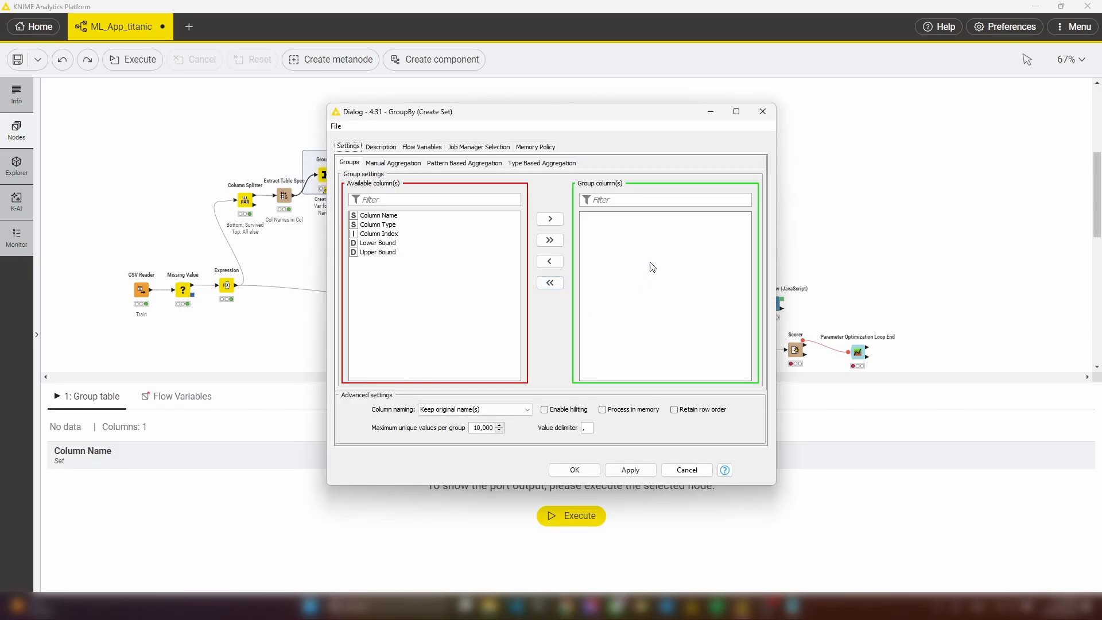
pyautogui.click(392, 163)
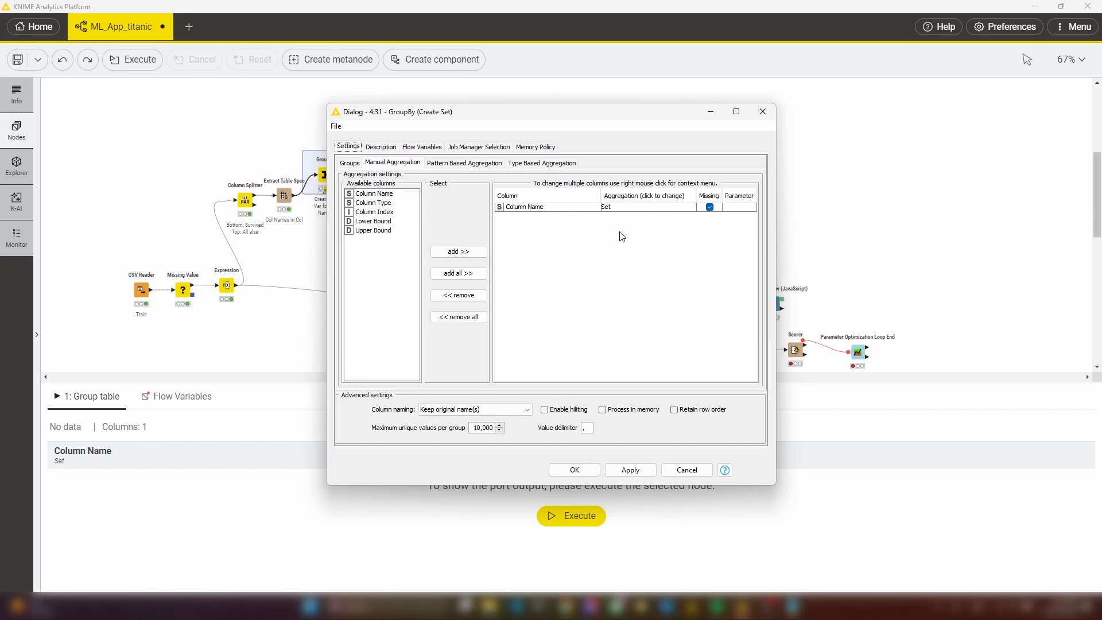
pyautogui.click(575, 470)
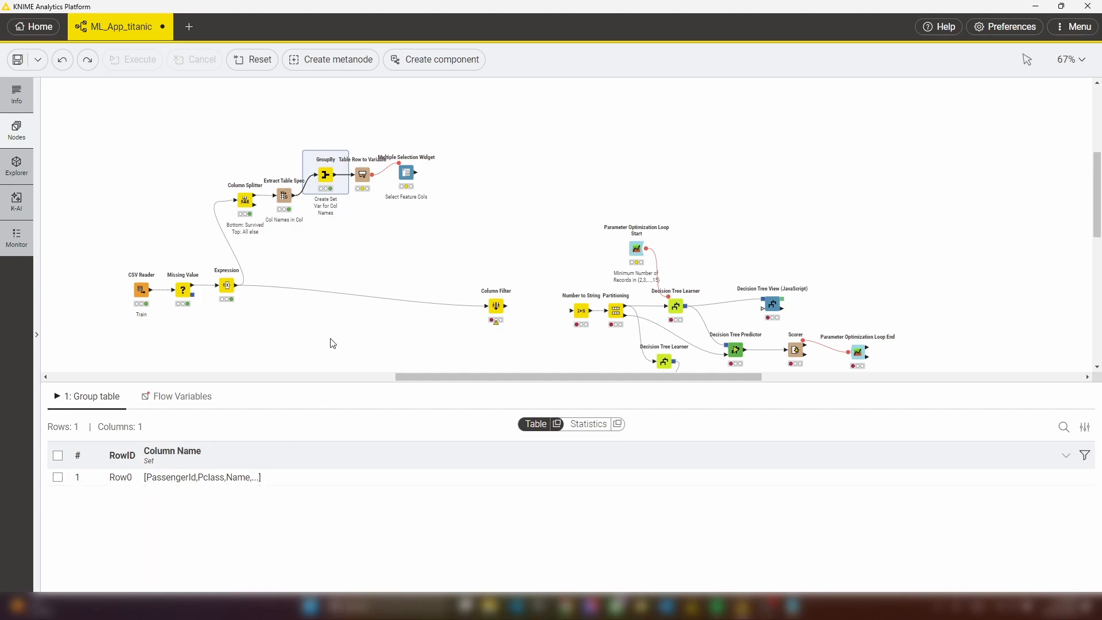
pyautogui.click(363, 175)
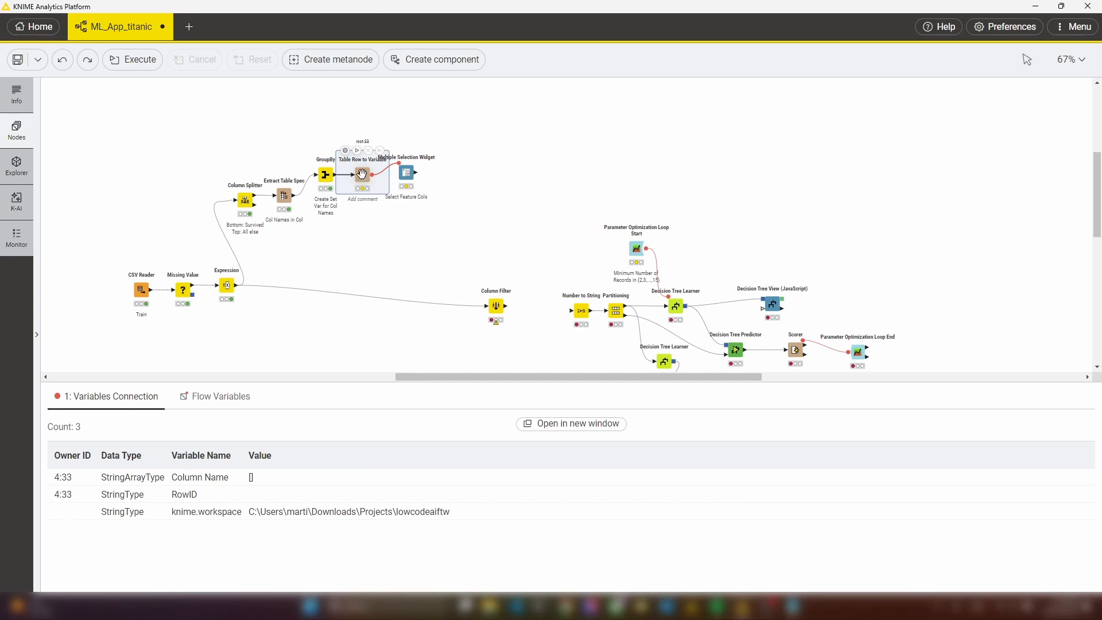
pyautogui.click(357, 151)
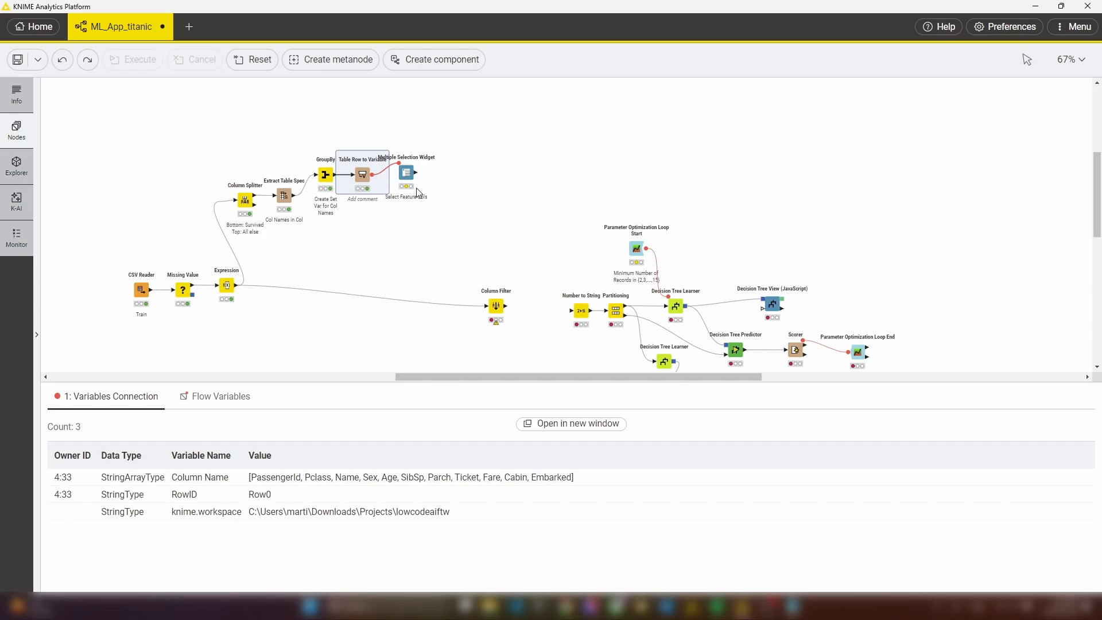
# - Review the Multiple Selection Widget's control, flow variable and re-execution settings, accept them and execute the node
pyautogui.click(405, 174)
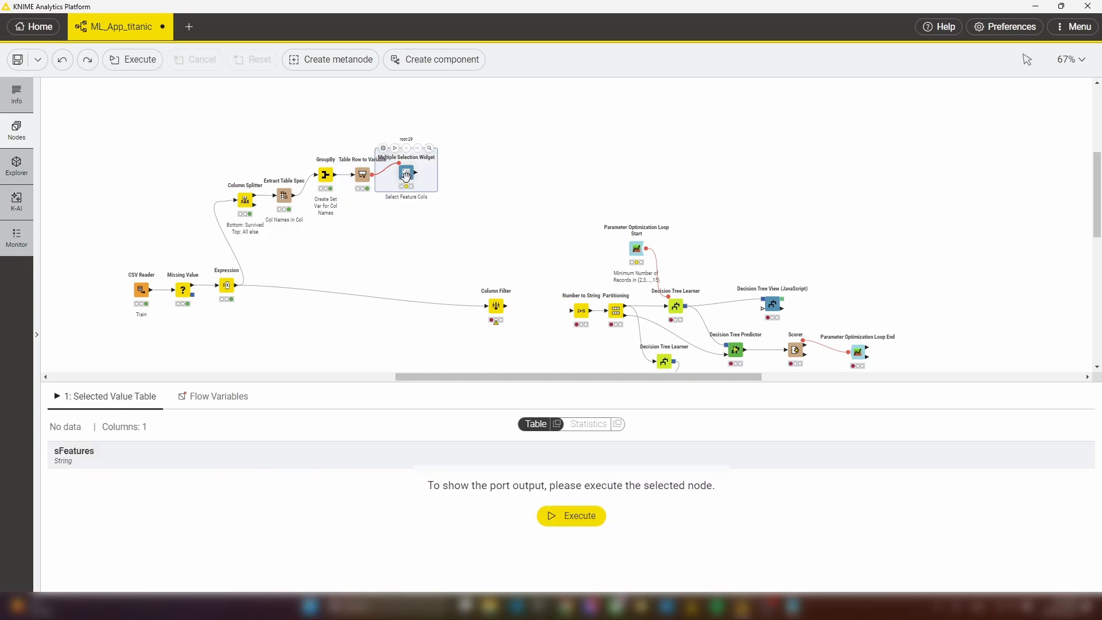
pyautogui.click(383, 148)
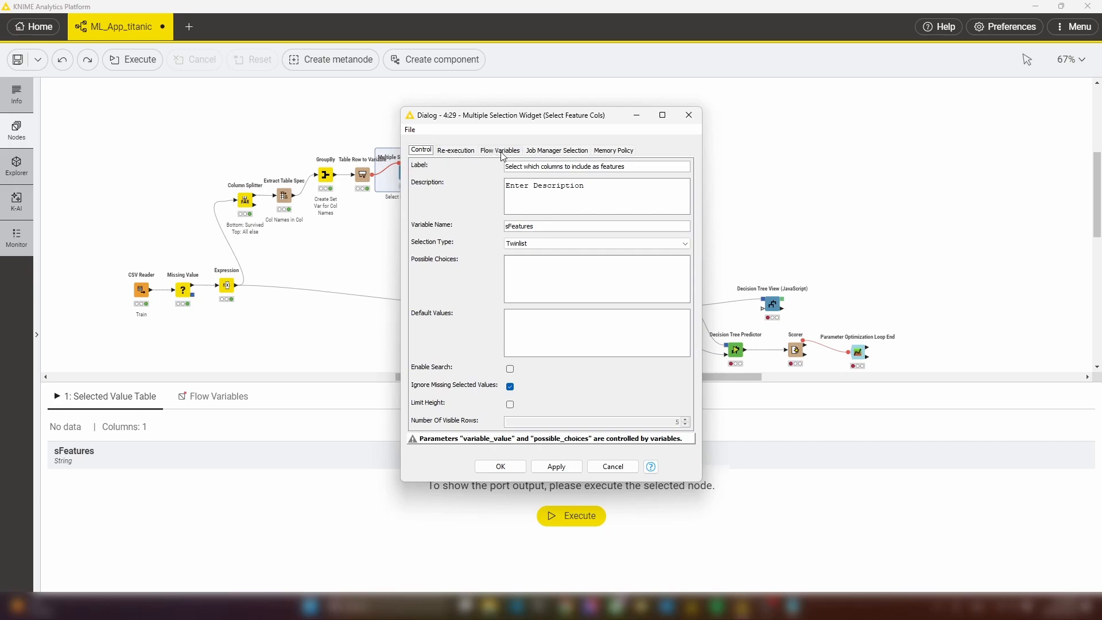
pyautogui.click(501, 152)
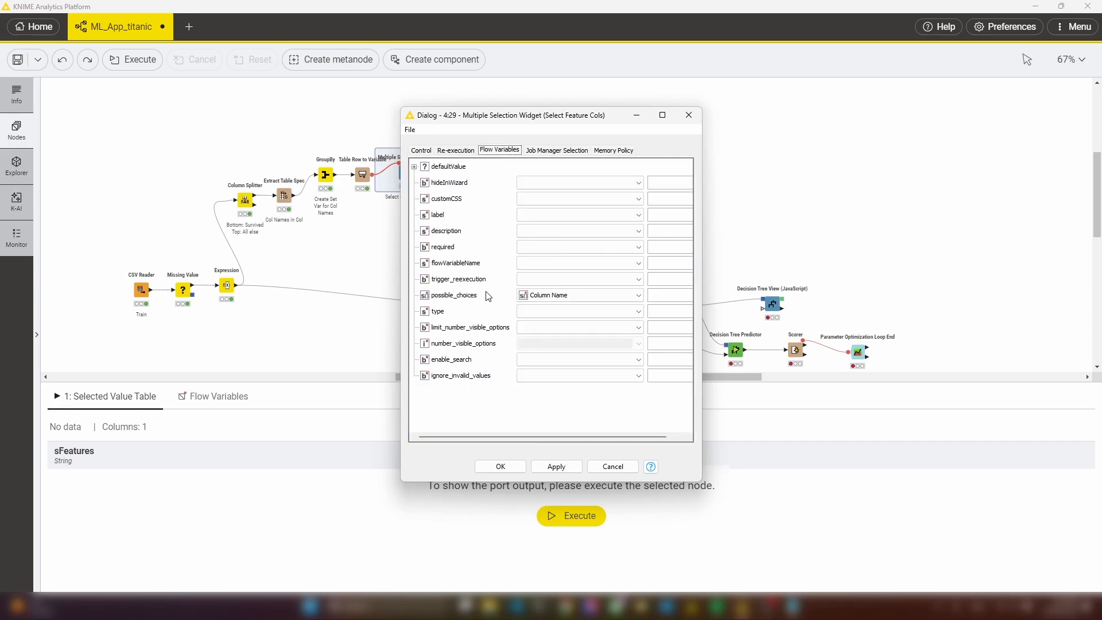
pyautogui.click(414, 167)
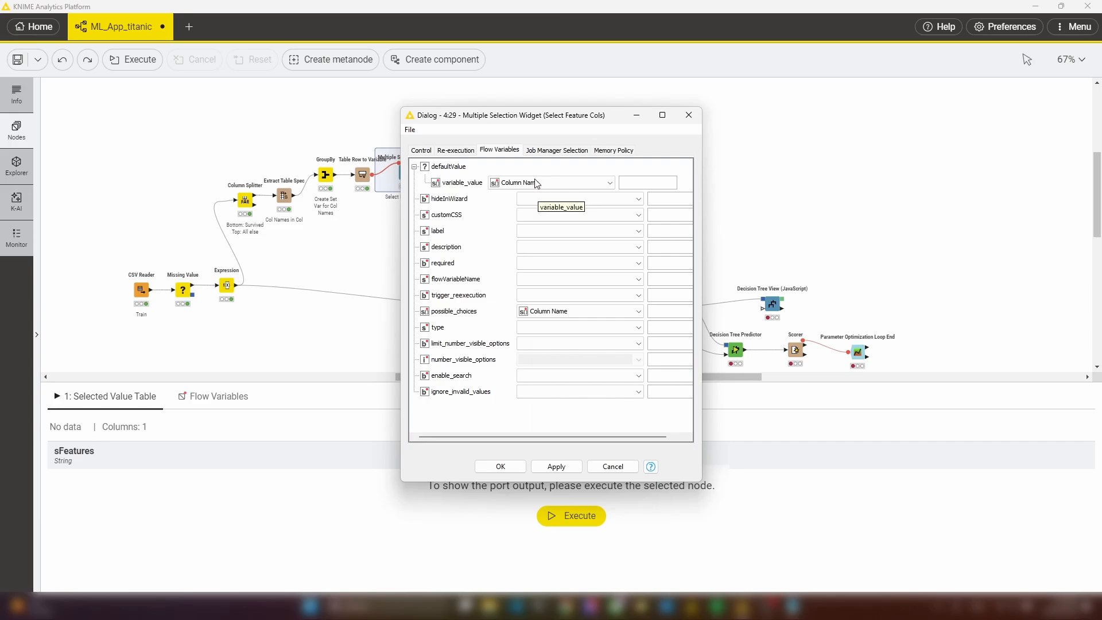
pyautogui.click(453, 151)
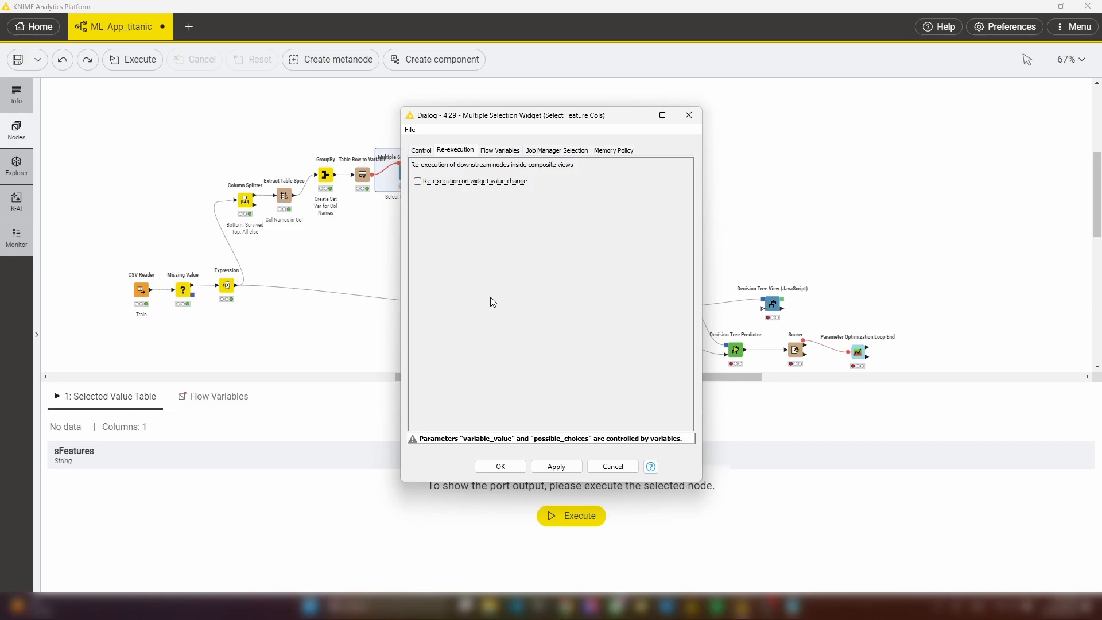
pyautogui.click(501, 466)
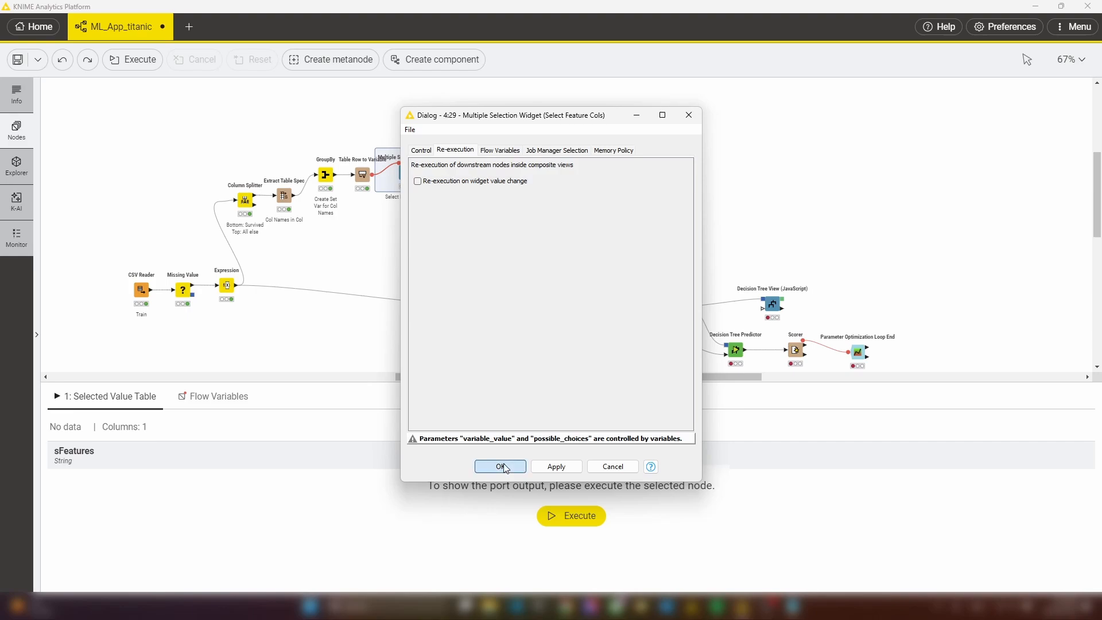
pyautogui.click(395, 149)
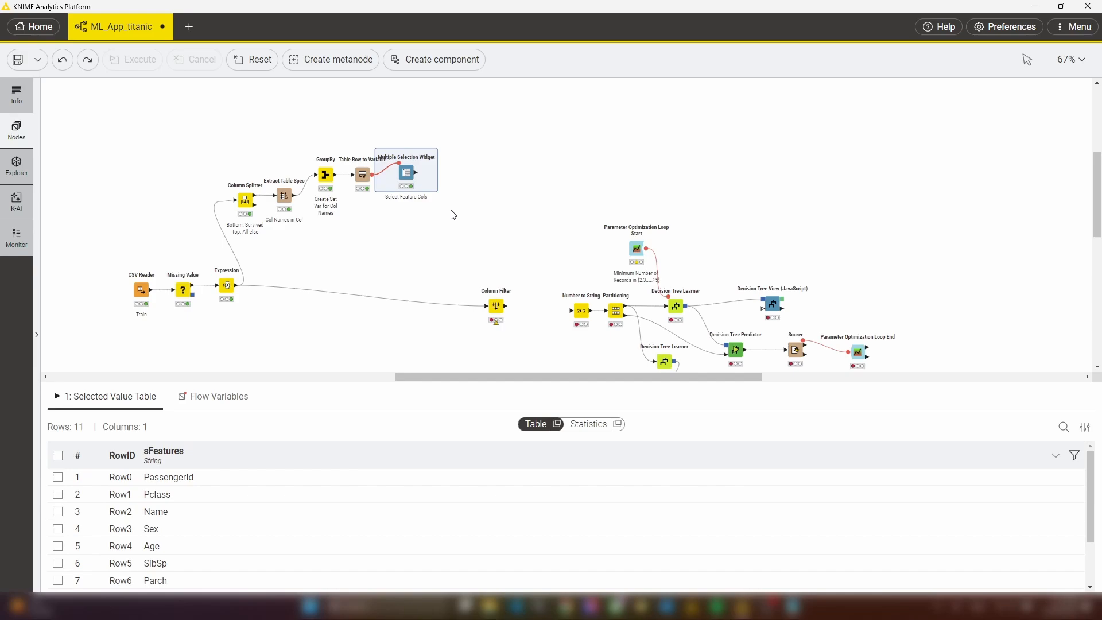
# - Exclude PassengerId, Name, Ticket and Fare in the Multiple Selection Widget's view and apply the settings temporarily
pyautogui.click(426, 152)
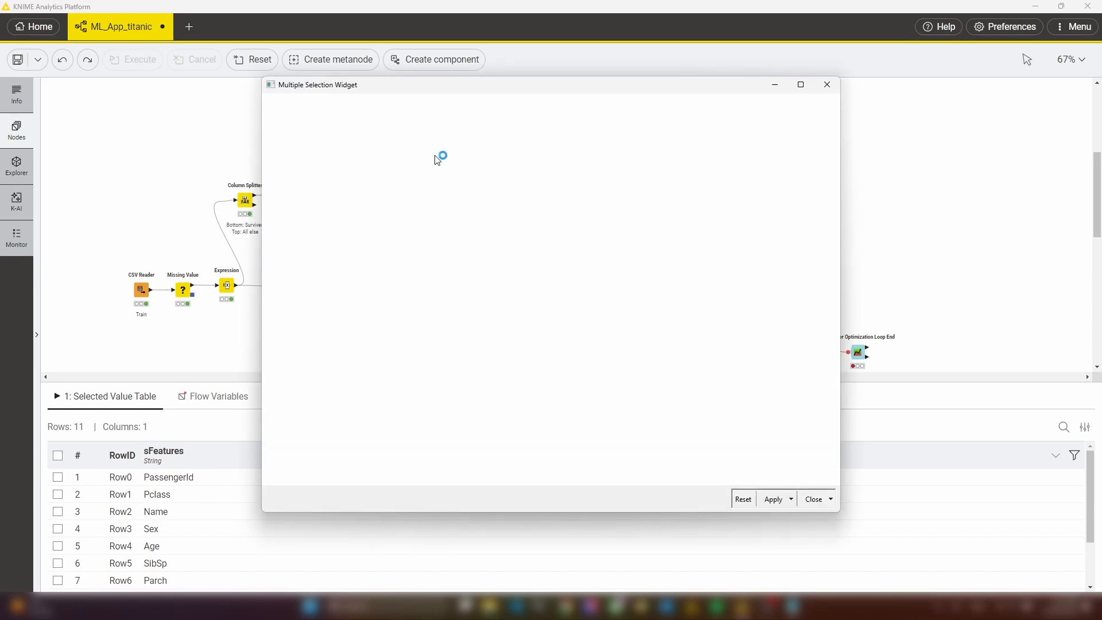
pyautogui.doubleClick(601, 176)
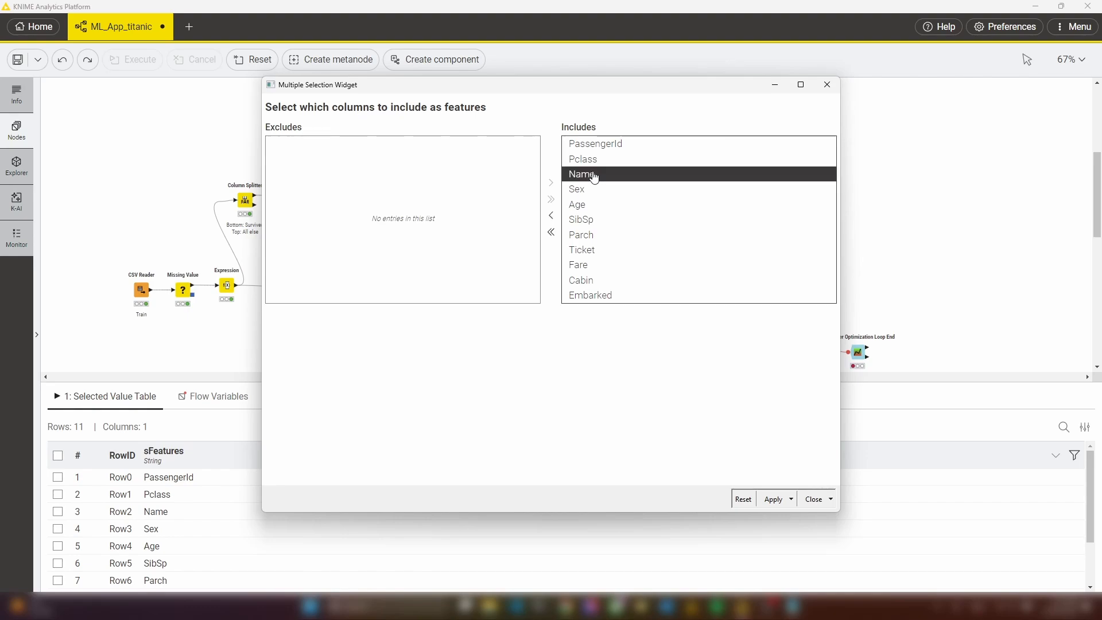
pyautogui.doubleClick(603, 150)
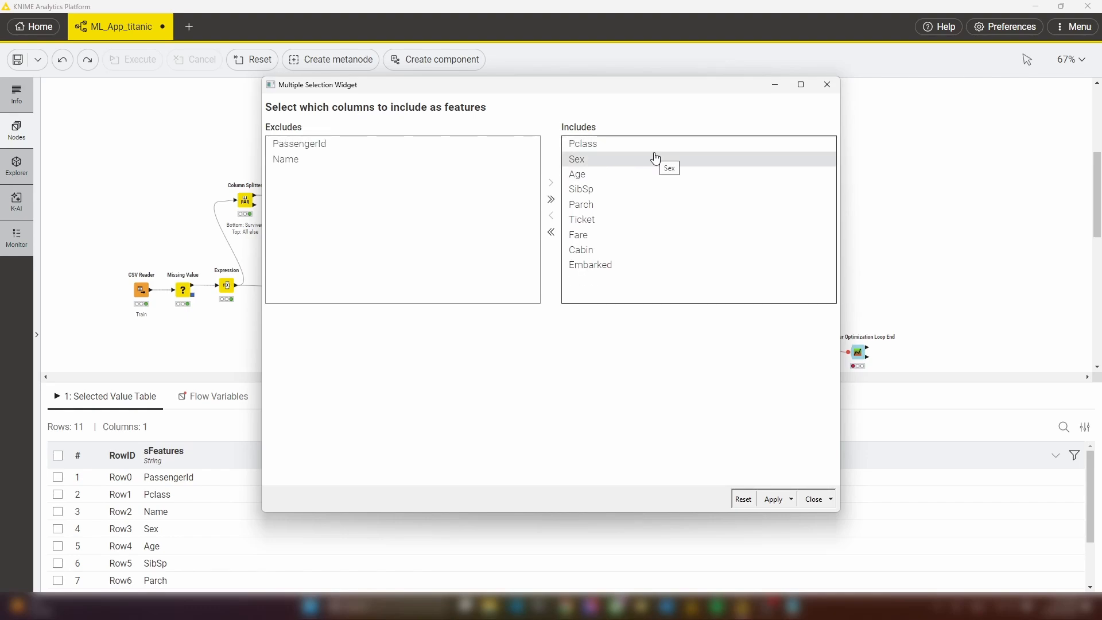
pyautogui.doubleClick(620, 222)
pyautogui.doubleClick(617, 222)
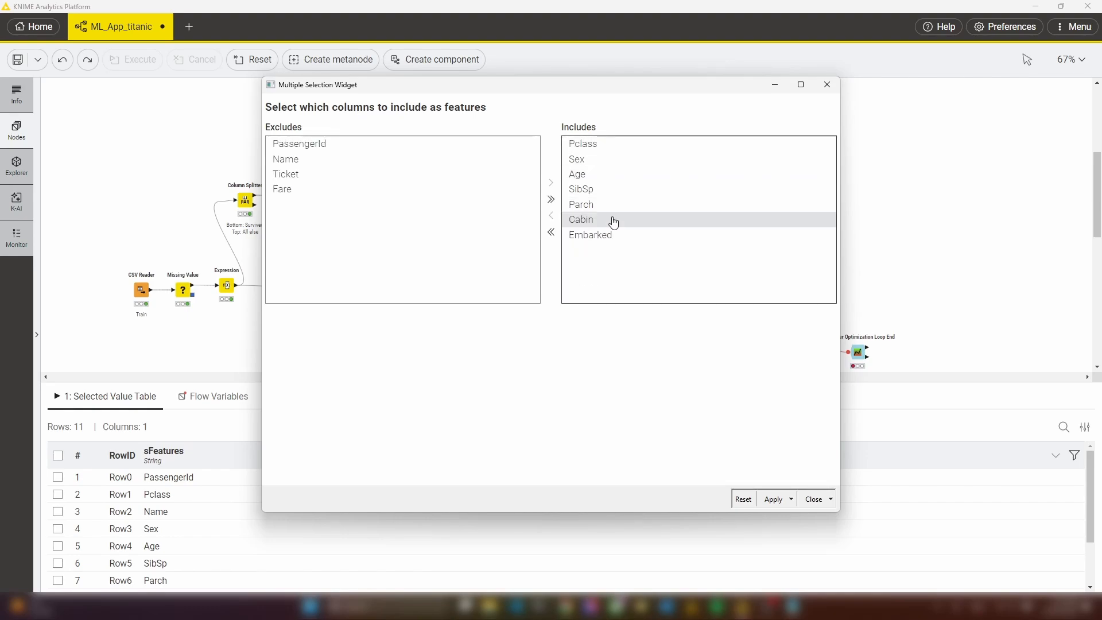
pyautogui.click(813, 499)
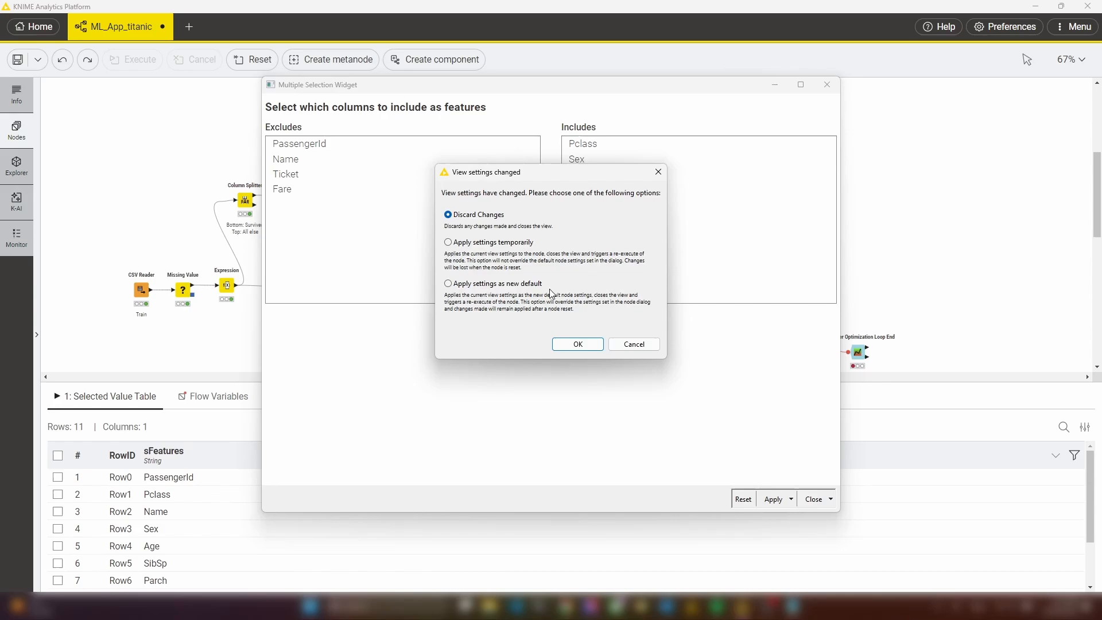
pyautogui.click(517, 242)
pyautogui.click(577, 344)
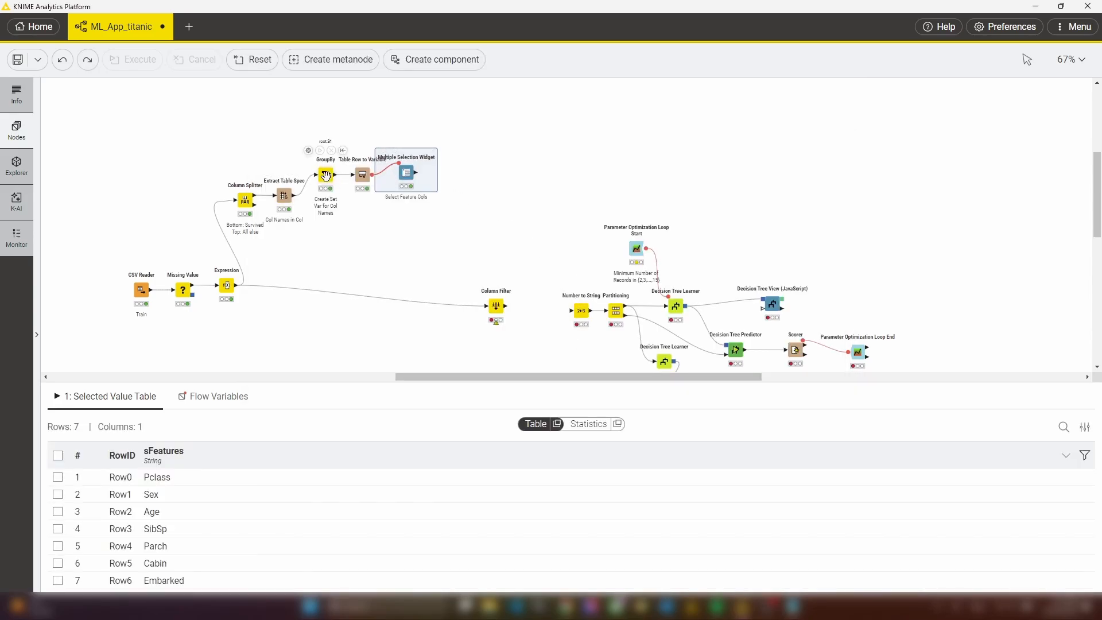
# - Compare the output tables of the Extract Table Spec node and the Multiple Selection Widget
pyautogui.click(278, 197)
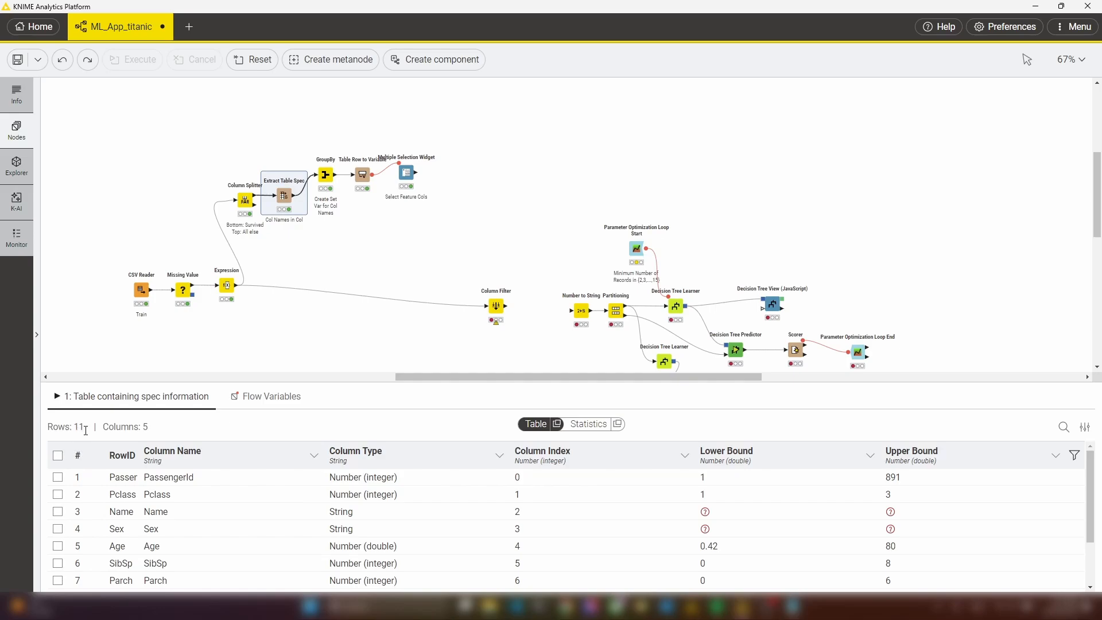
pyautogui.click(407, 175)
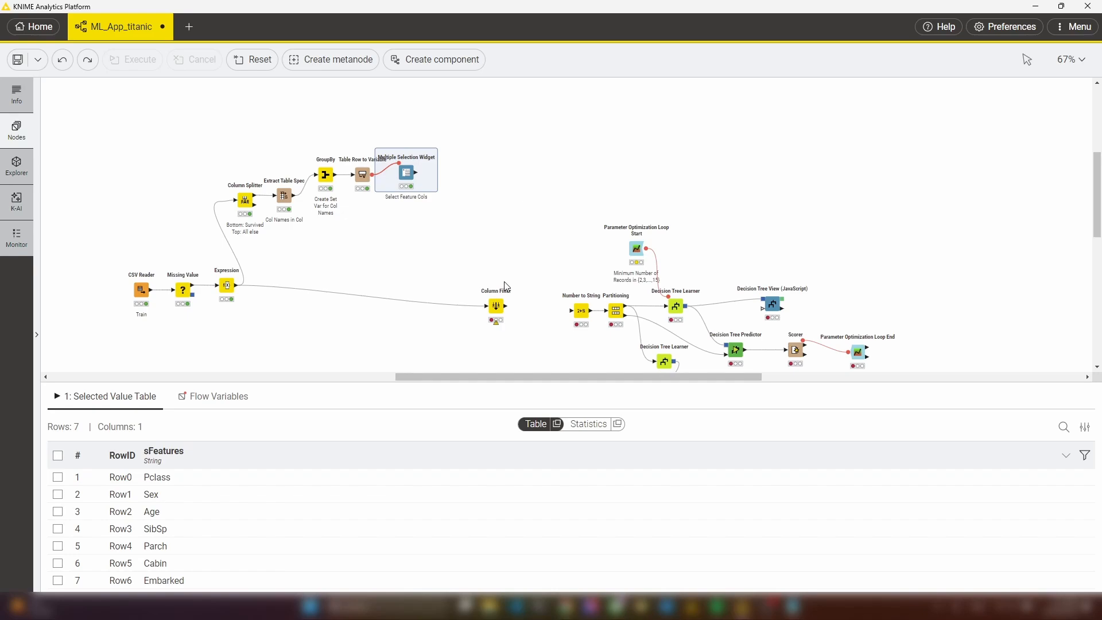
# - Undo the deletion of the GroupBy and Table Row to Variable nodes after the widget, and review that GroupBy's manual aggregation
pyautogui.moveTo(496, 313)
pyautogui.hotkey('ctrl', 'z')
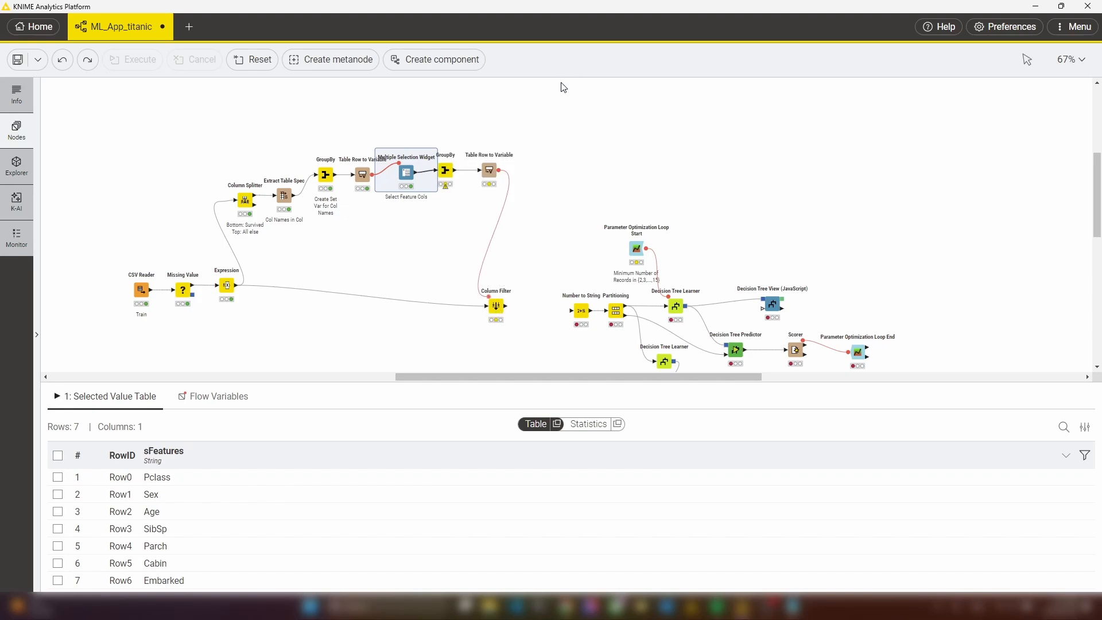
pyautogui.doubleClick(445, 170)
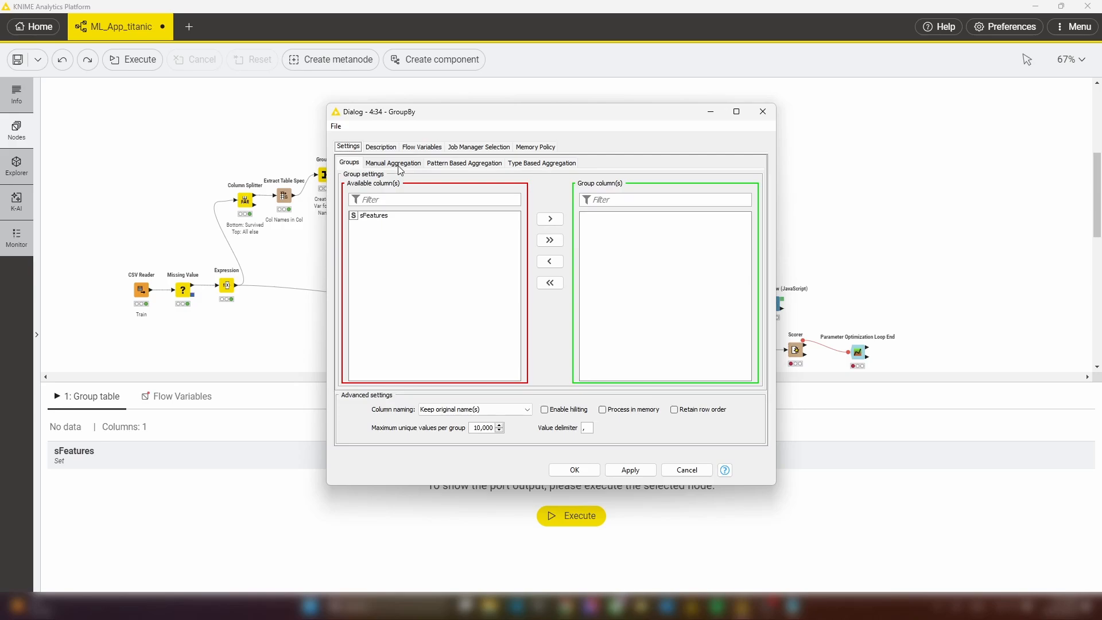
pyautogui.click(414, 165)
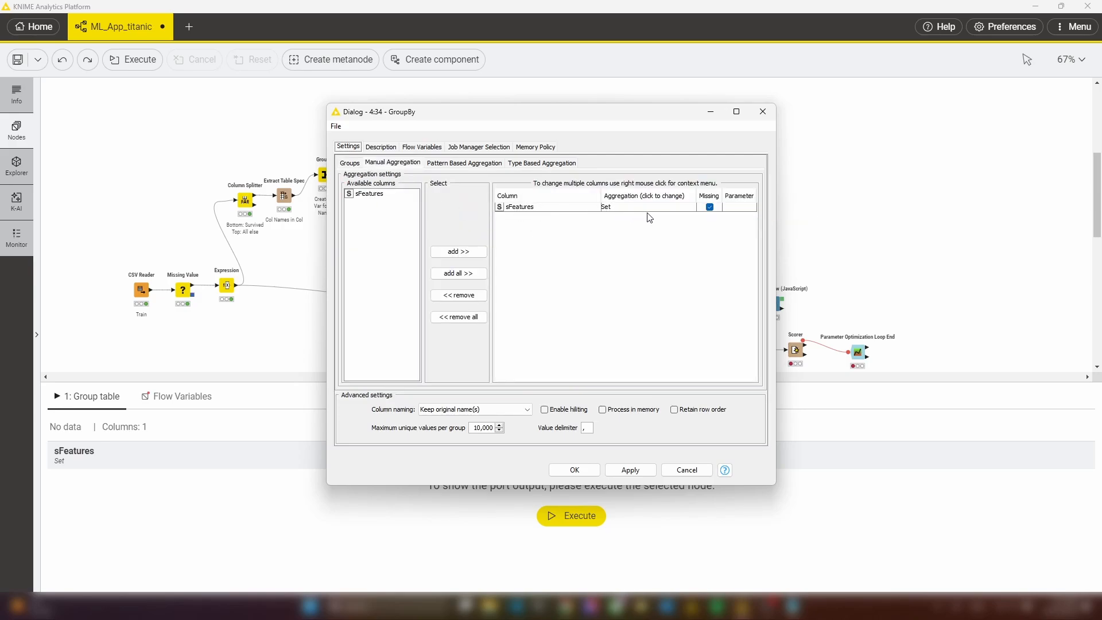
pyautogui.click(763, 112)
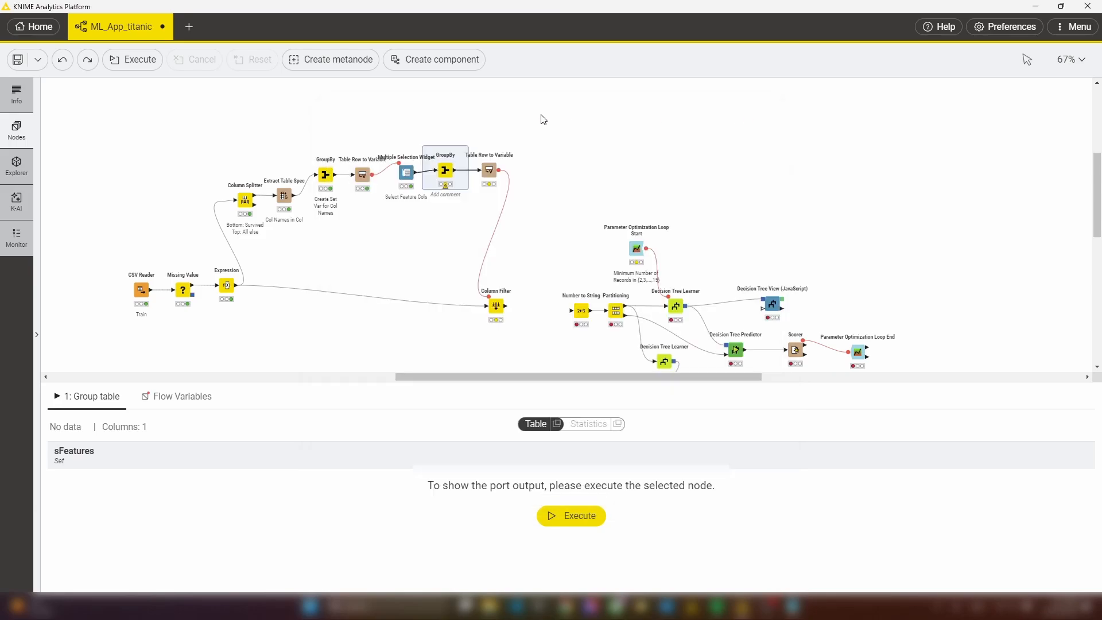
# - Execute the GroupBy and Table Row to Variable nodes after the Multiple Selection Widget and view their outputs
pyautogui.click(440, 147)
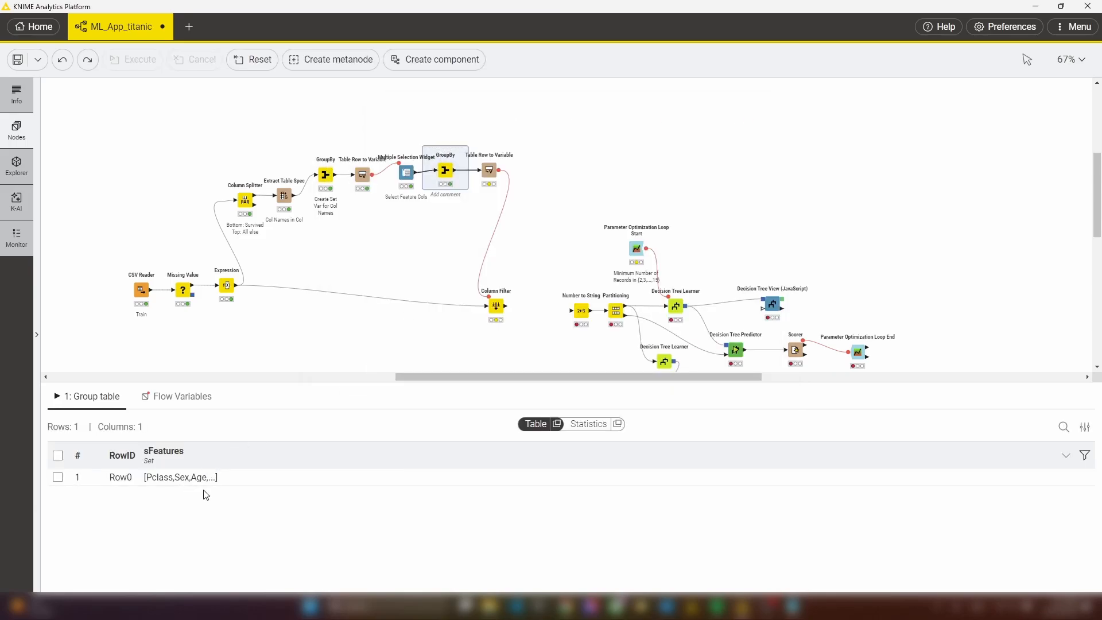
pyautogui.moveTo(488, 168)
pyautogui.click(485, 147)
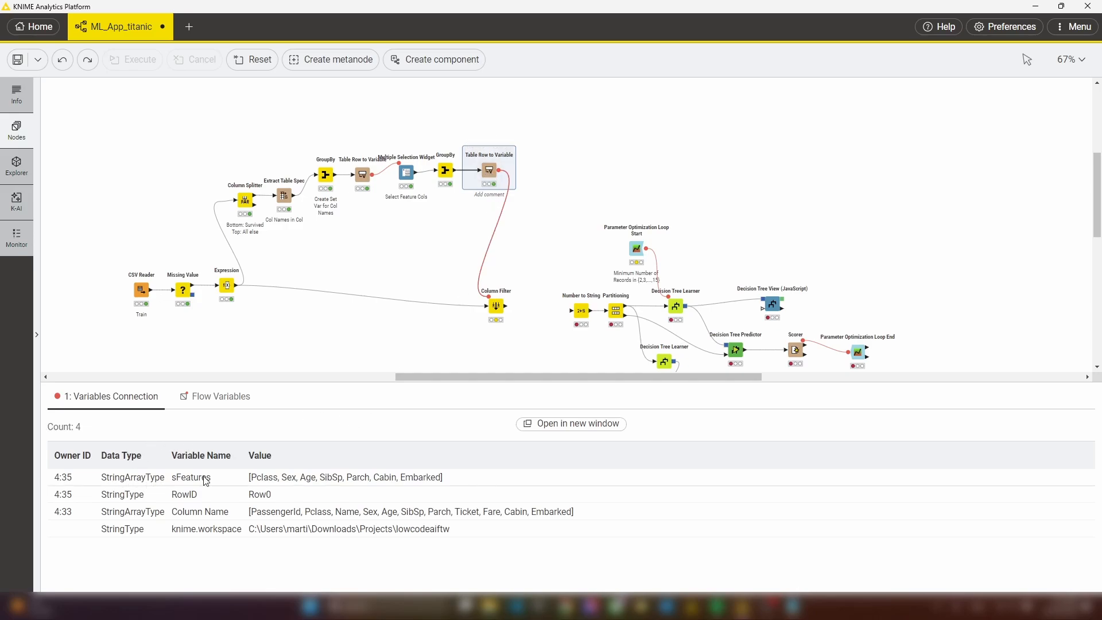
# - Review the Column Filter's flow variable configuration, with sFeatures controlling included_names, and accept it
pyautogui.click(489, 300)
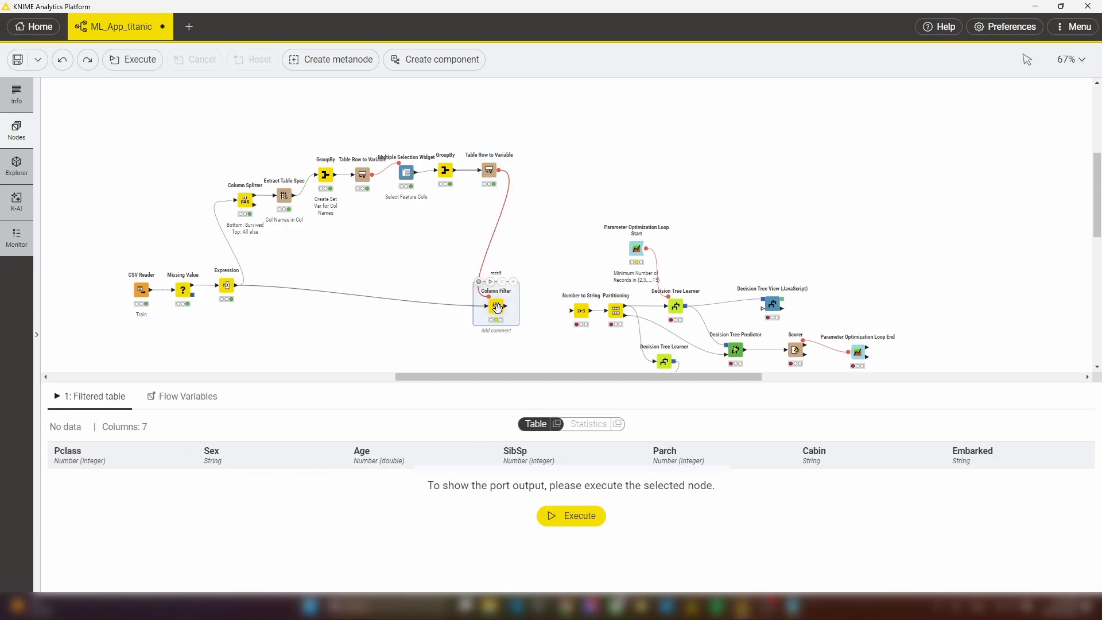
pyautogui.click(479, 282)
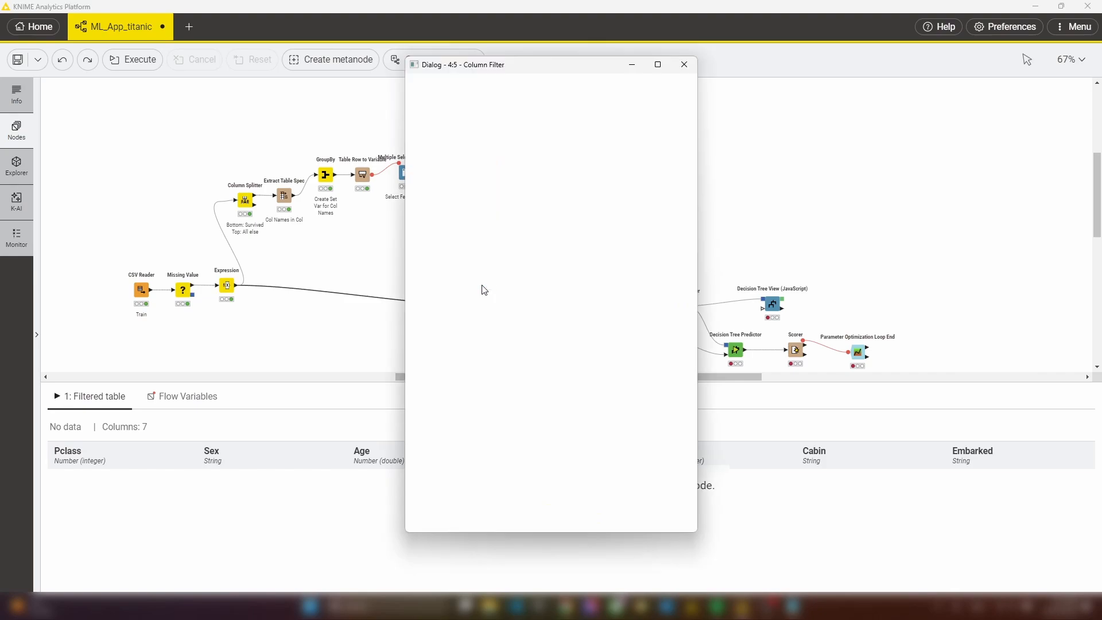
pyautogui.click(684, 64)
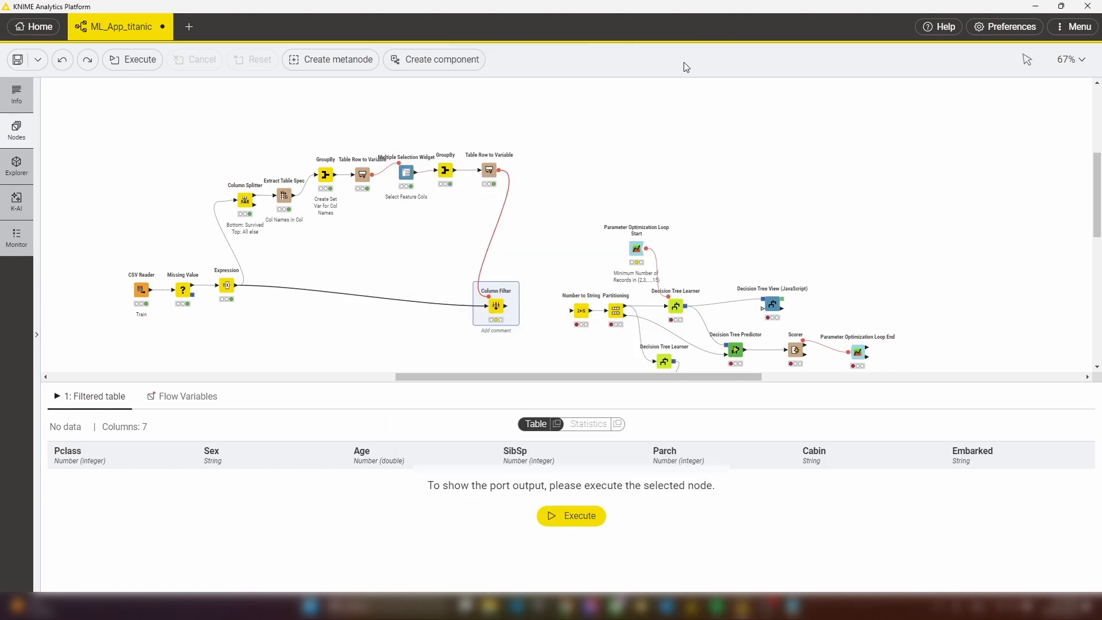
pyautogui.rightClick(496, 306)
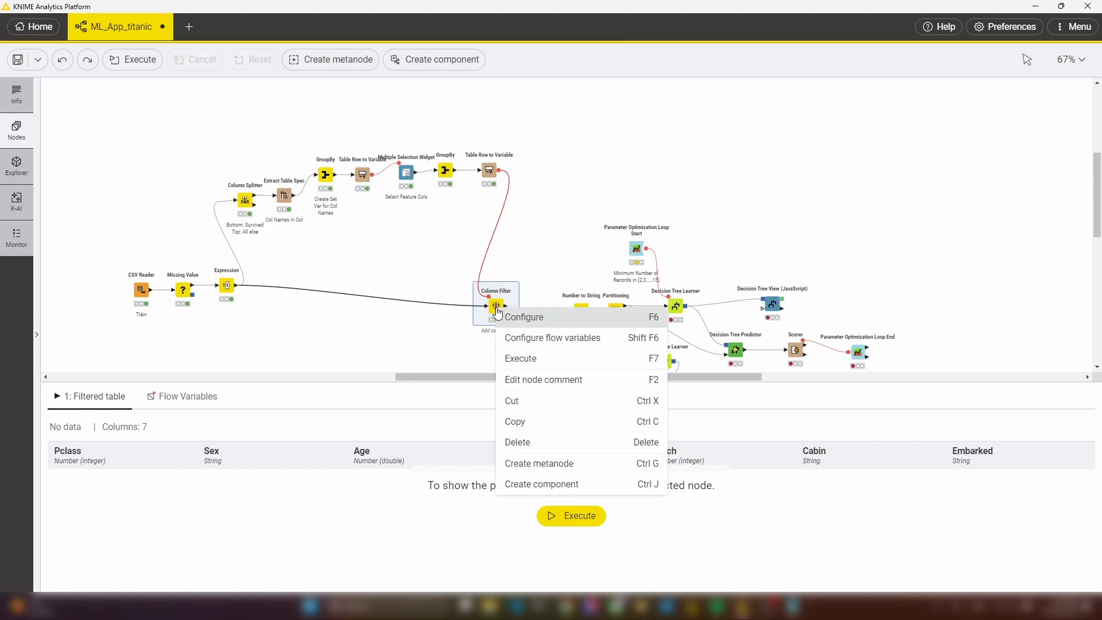
pyautogui.click(561, 341)
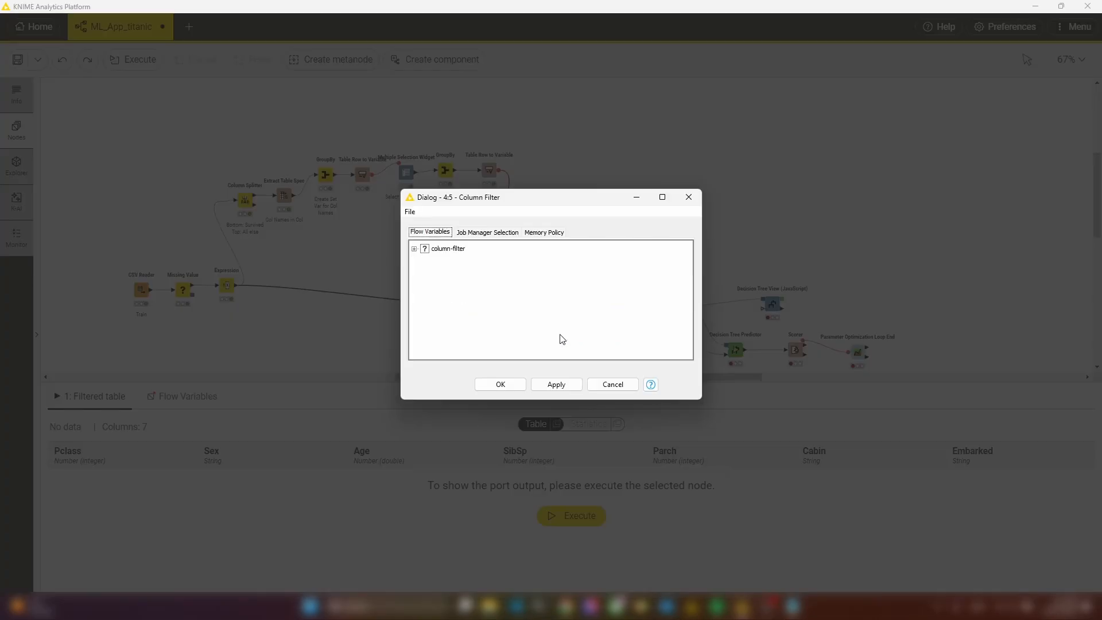
pyautogui.click(413, 248)
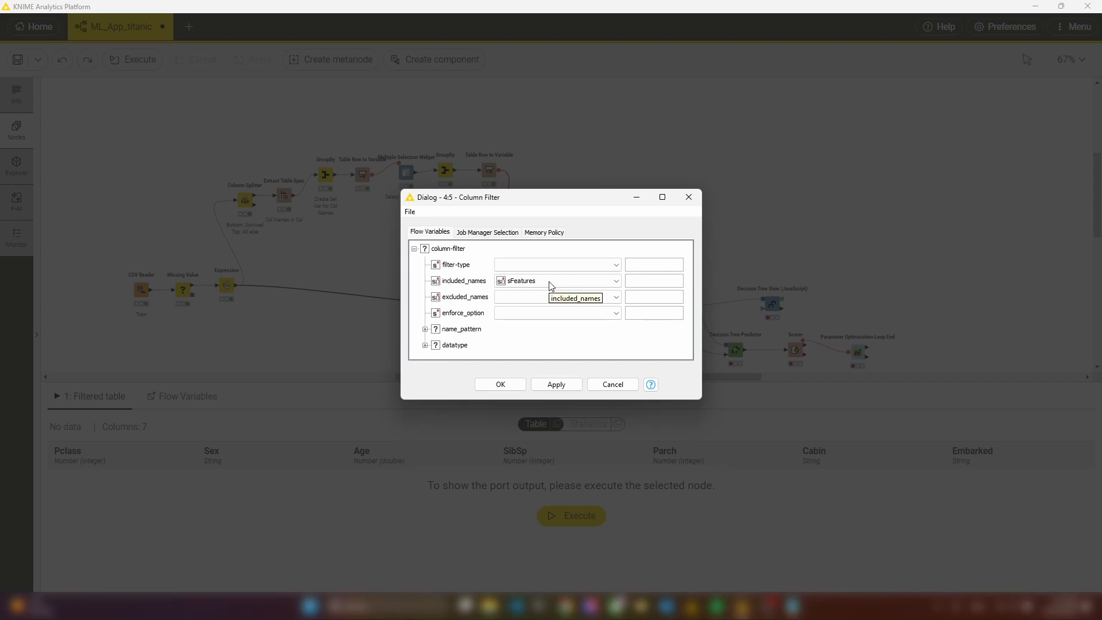
pyautogui.click(501, 384)
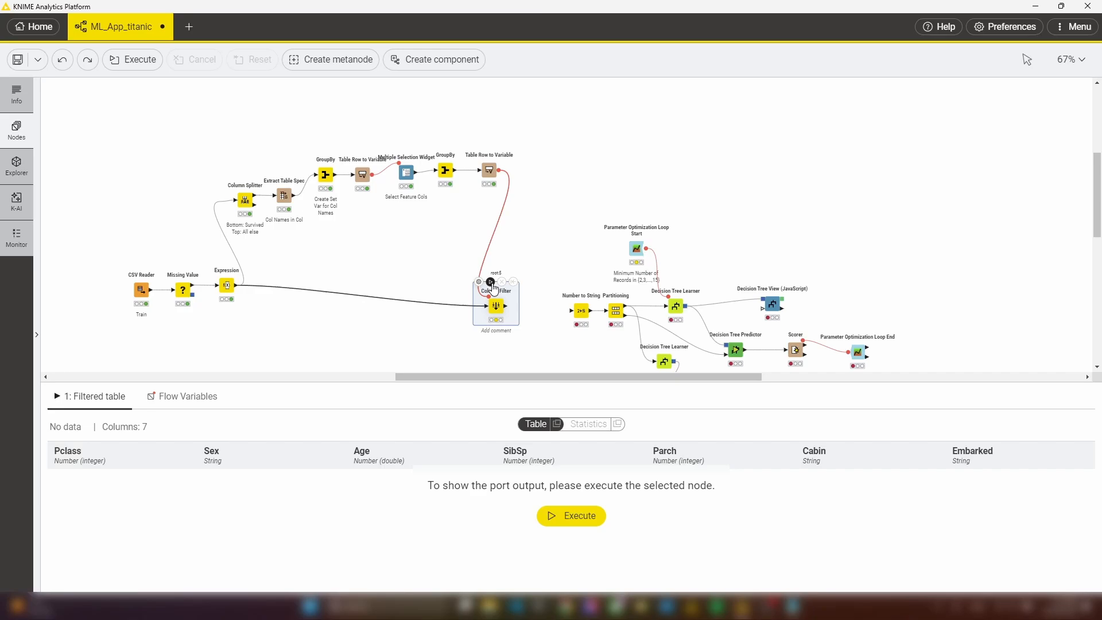
# - Execute the Column Filter and compare its filtered table with the Expression node's output table
pyautogui.click(491, 283)
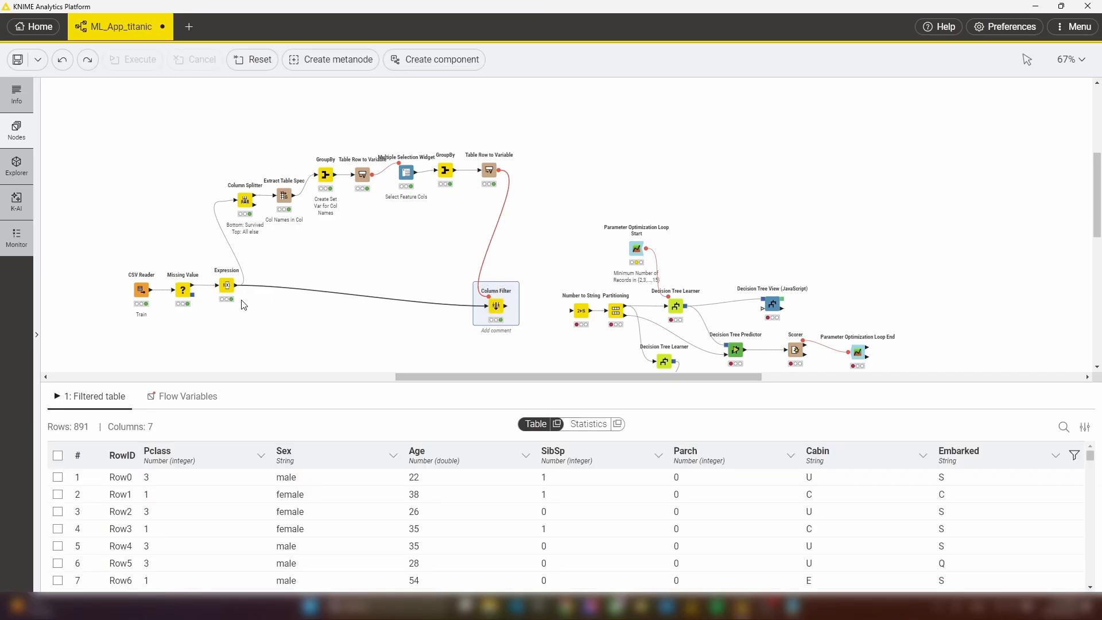
pyautogui.click(228, 285)
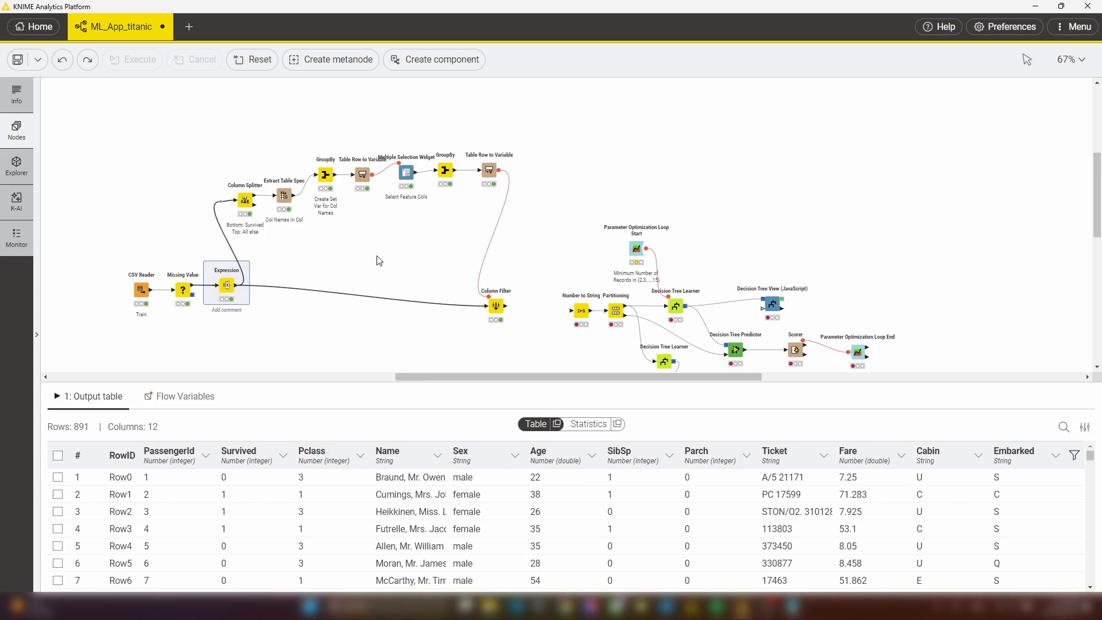
pyautogui.click(498, 304)
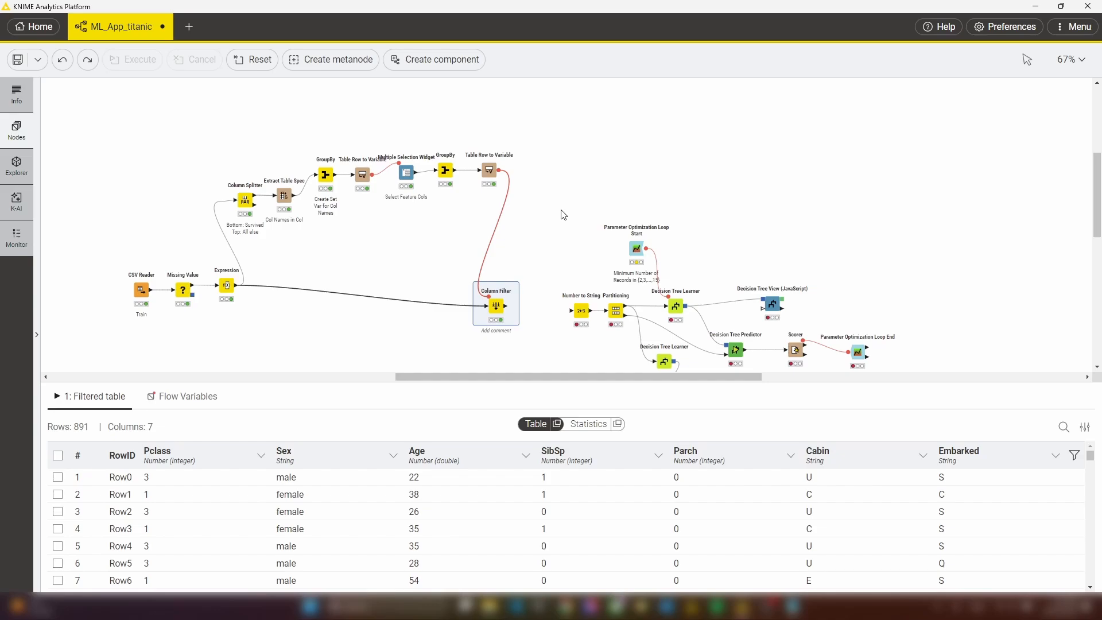
# - Undo the deletion of the Column Appender and execute it to append the Column Splitter's bottom partition to the filtered table
pyautogui.hotkey('ctrl', 'z')
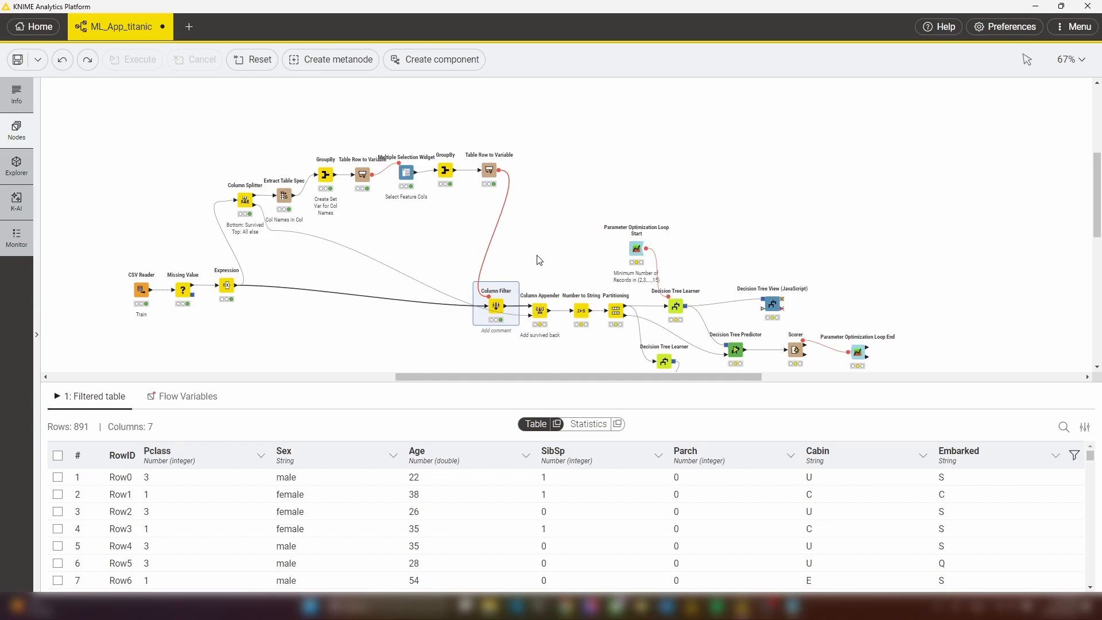
pyautogui.moveTo(246, 200)
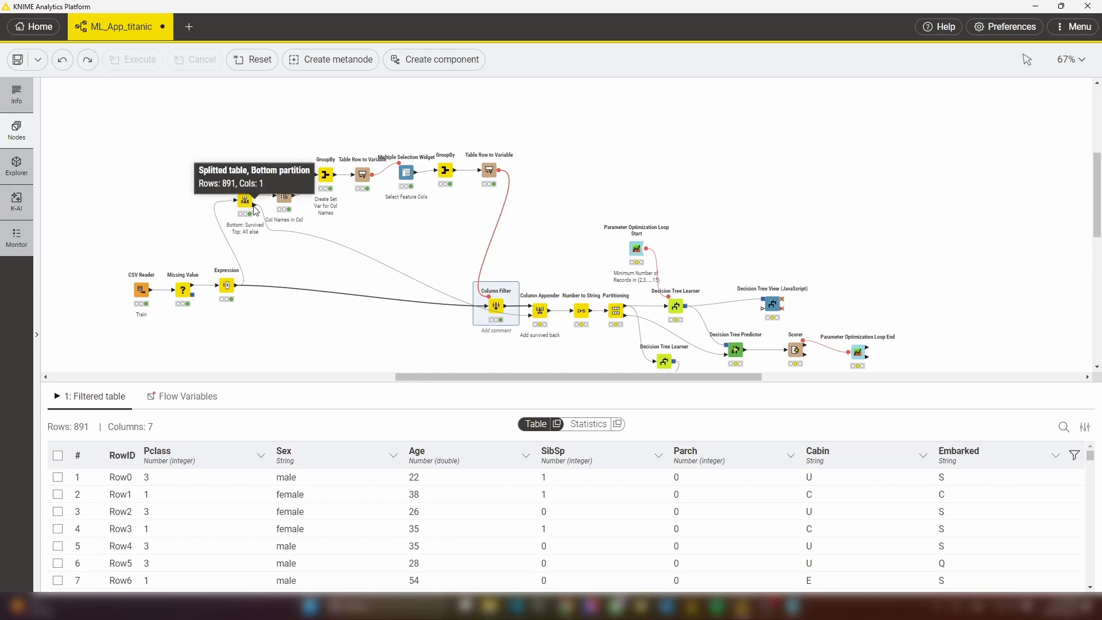
pyautogui.click(255, 208)
pyautogui.click(269, 402)
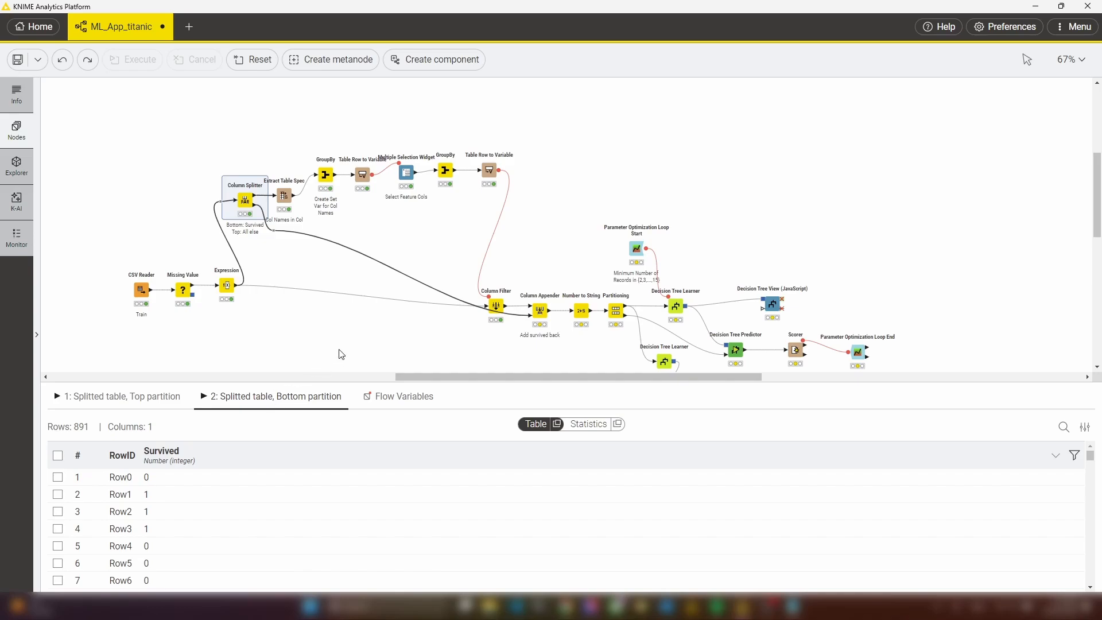
pyautogui.moveTo(539, 312)
pyautogui.click(539, 313)
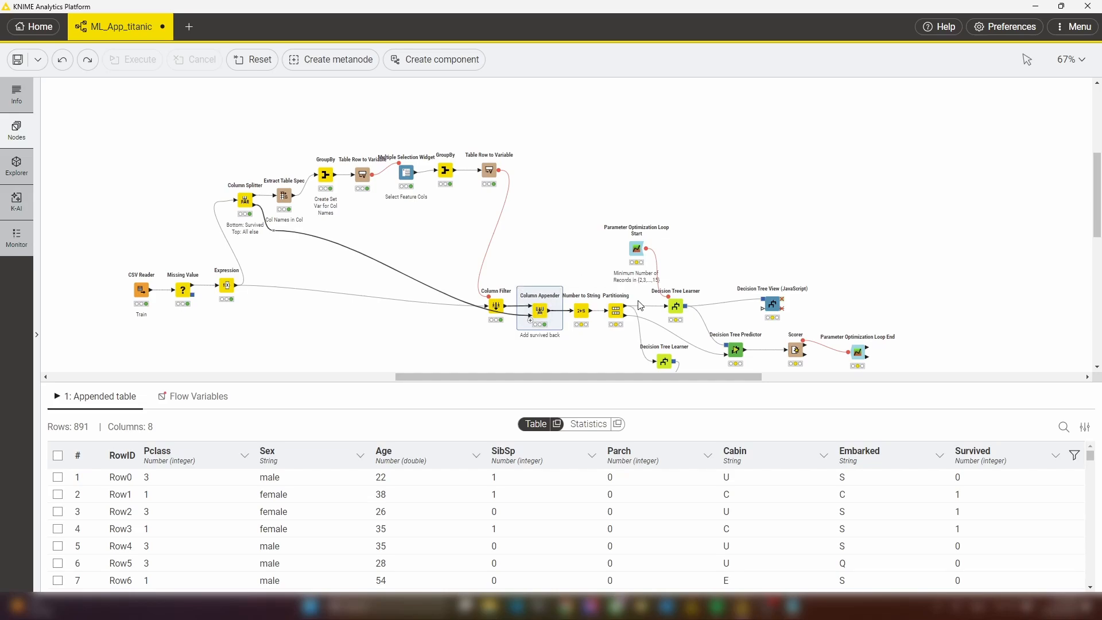
# - Review the Partitioning node's first-partition size, sampling method and random seed settings, leaving them as they are
pyautogui.scroll(-2, 641, 305)
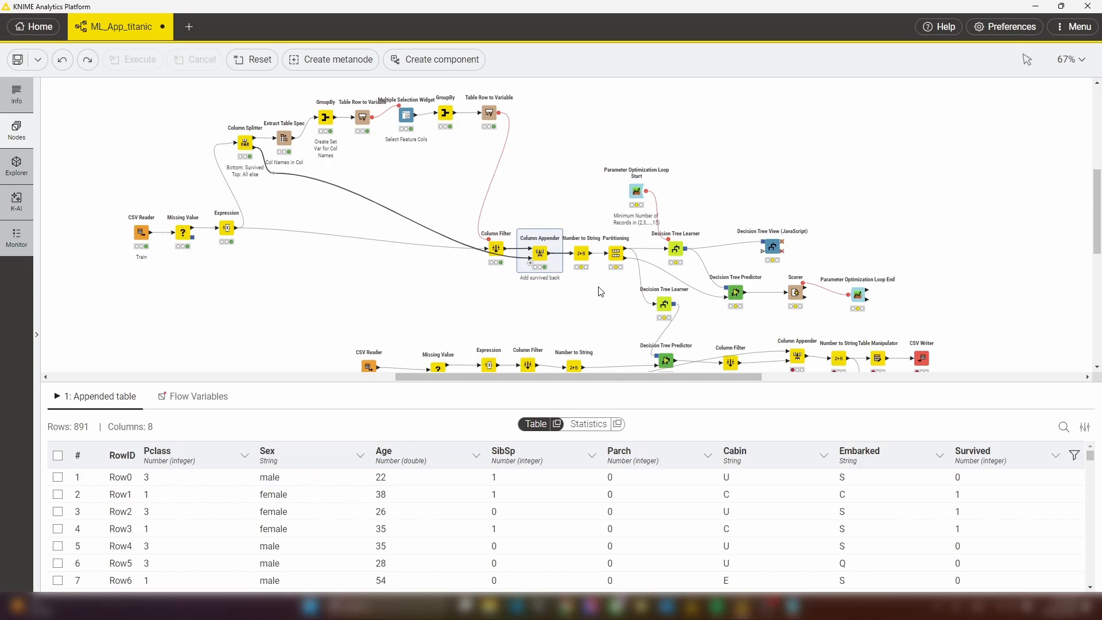
pyautogui.click(615, 250)
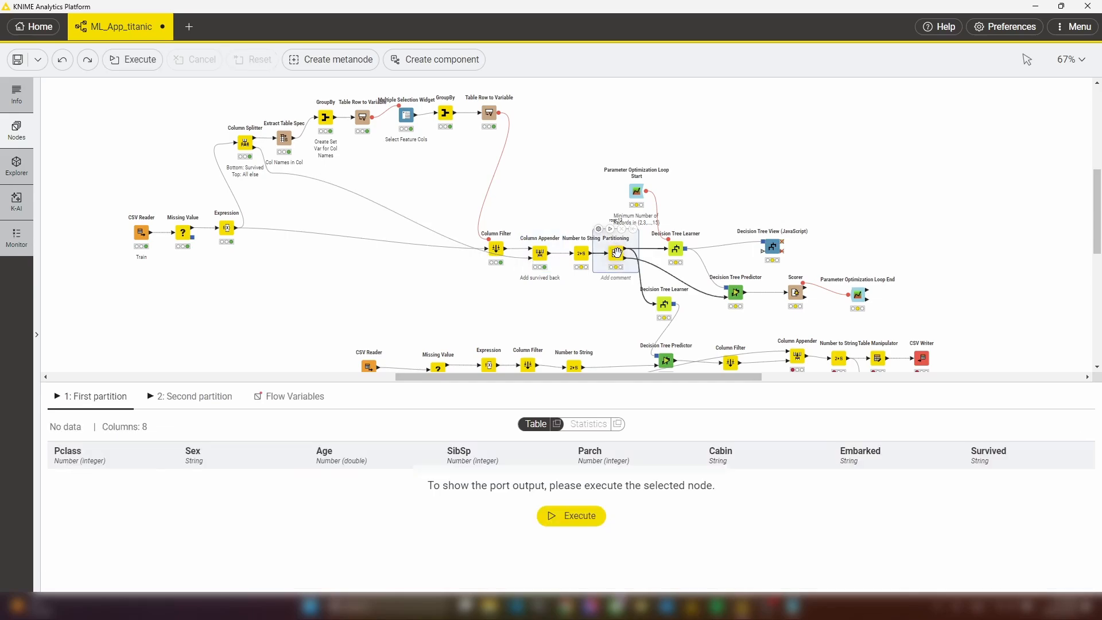
pyautogui.click(598, 229)
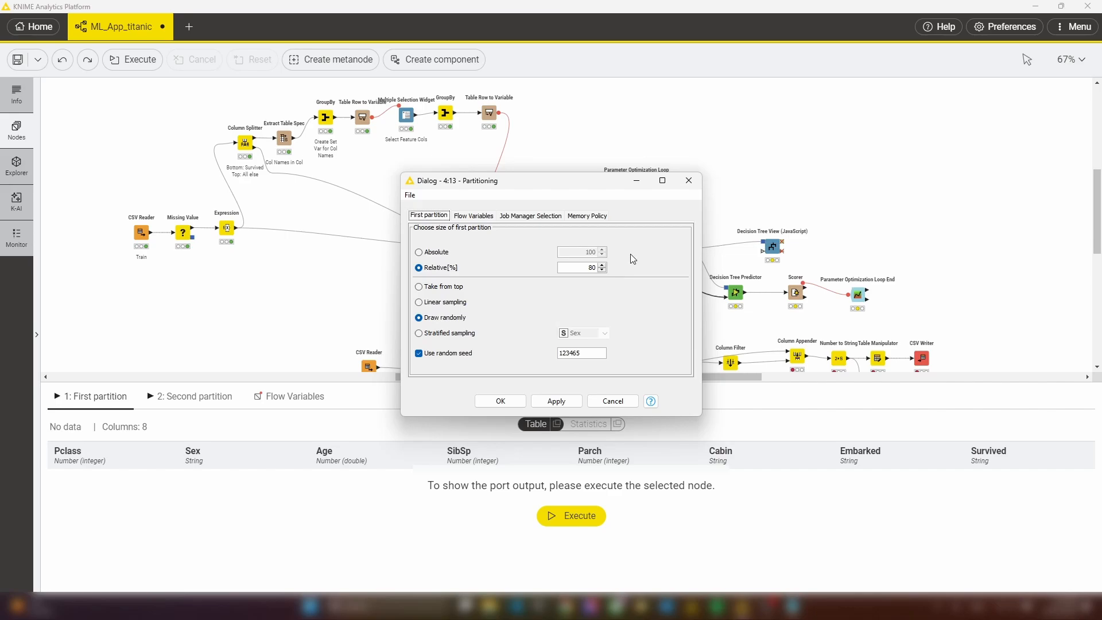
pyautogui.click(689, 181)
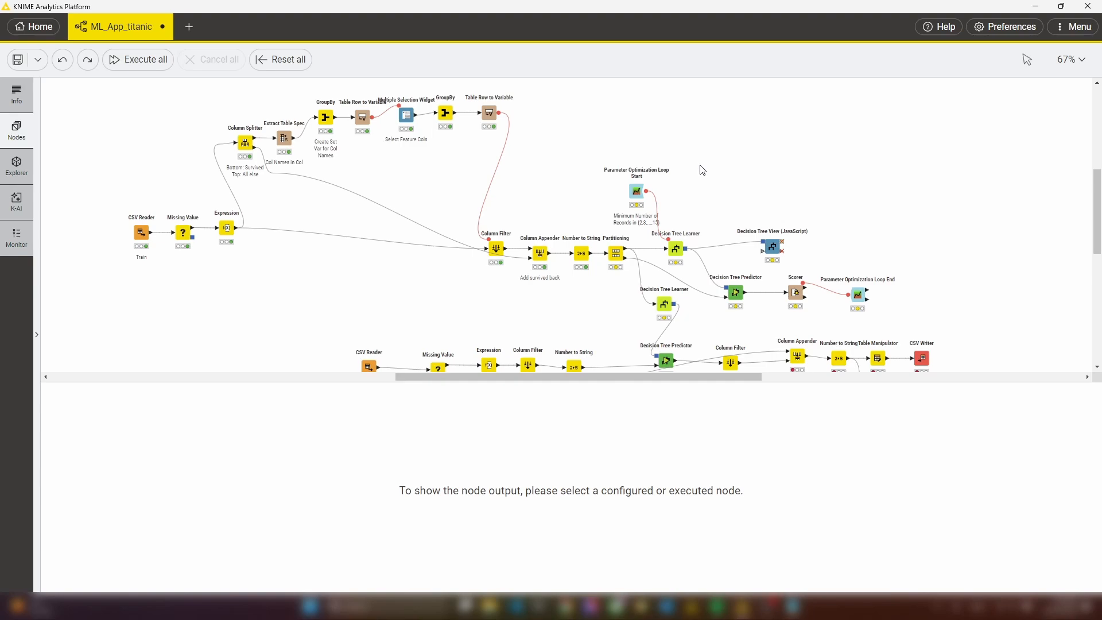
# - Export the Partitioning settings method, samplingMethod, fraction, count, random_seed and class_column as flow variables a to f, and execute the node
pyautogui.moveTo(614, 255)
pyautogui.click(615, 255)
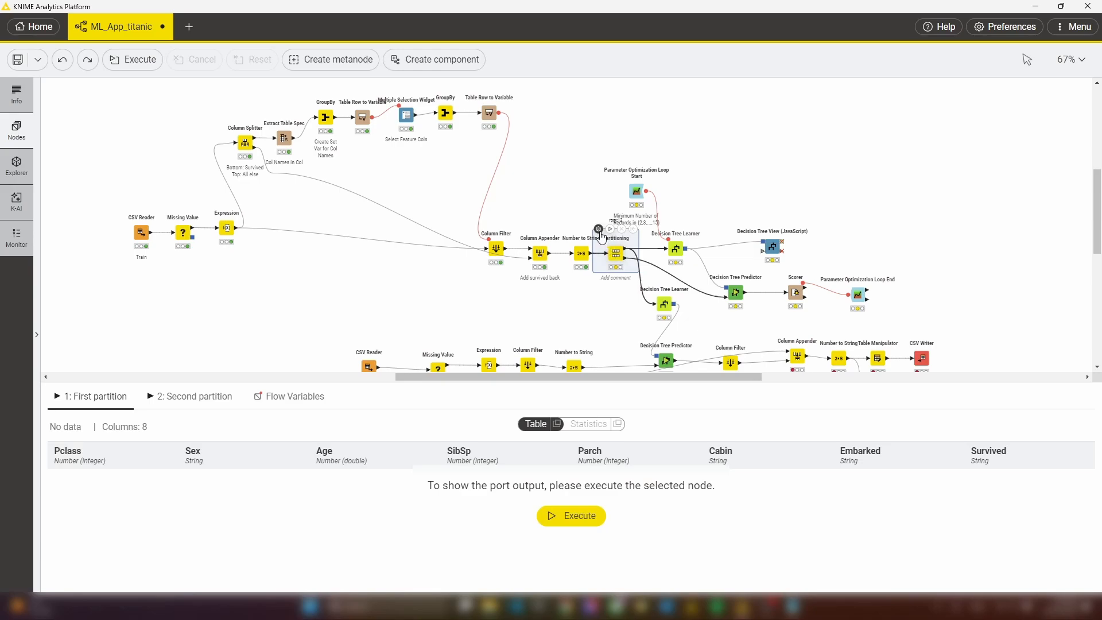
pyautogui.click(599, 232)
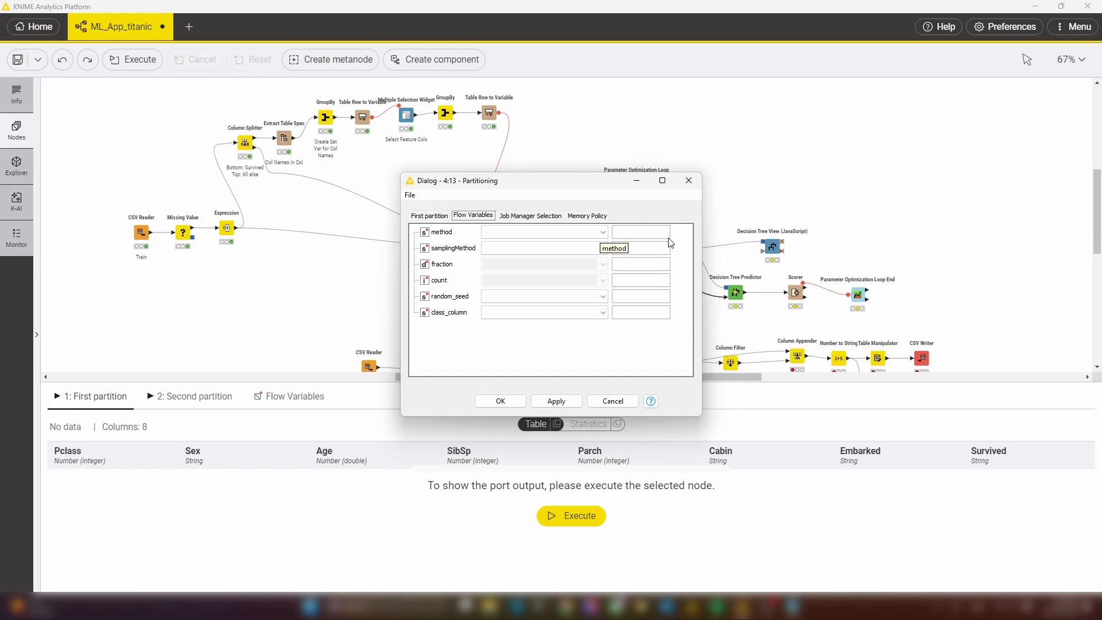
pyautogui.click(608, 271)
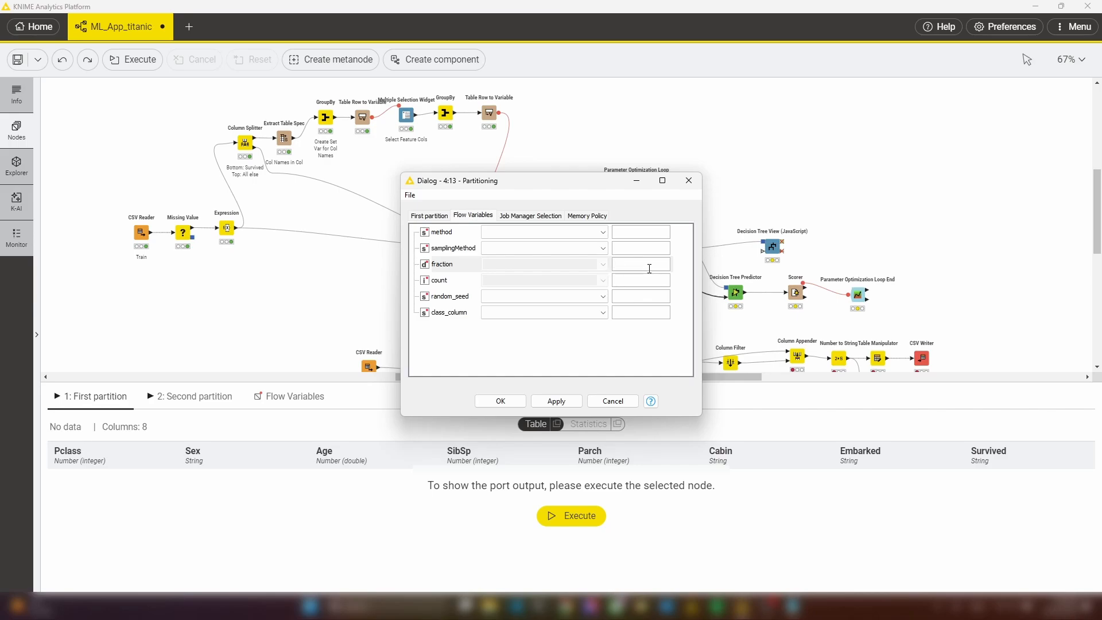
pyautogui.click(634, 230)
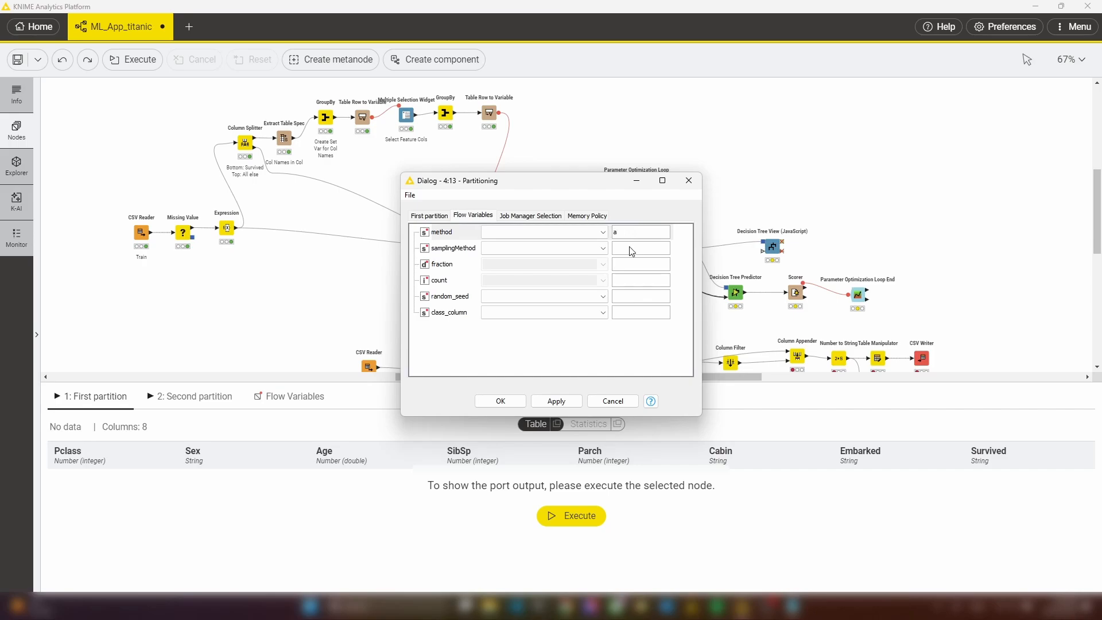
pyautogui.click(631, 248)
pyautogui.write('b')
pyautogui.click(627, 265)
pyautogui.write('c')
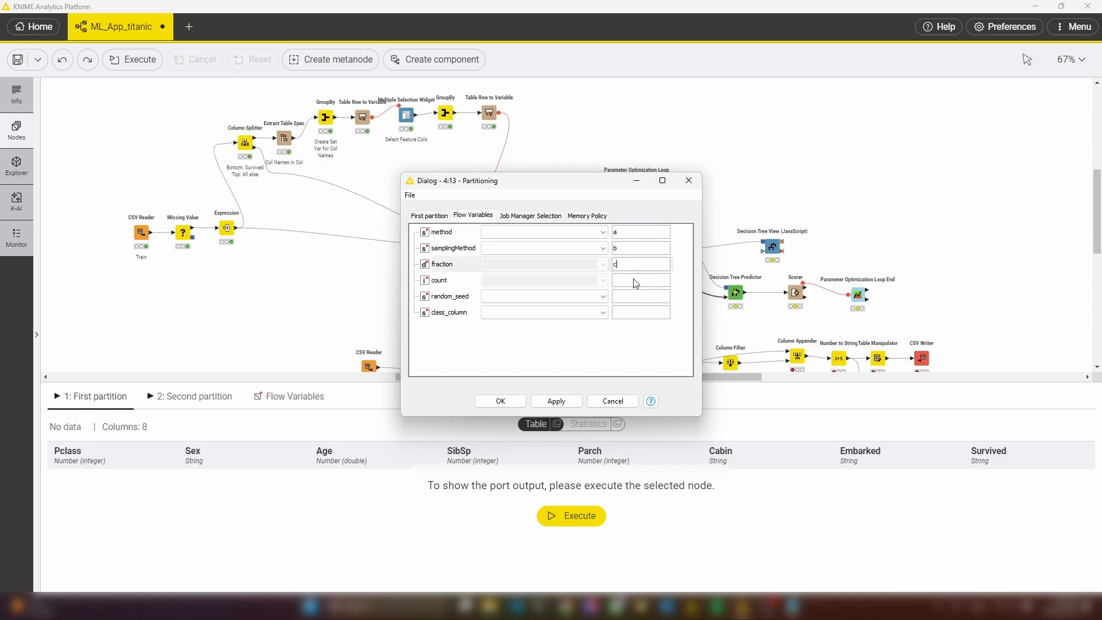
pyautogui.click(633, 281)
pyautogui.write('d')
pyautogui.click(634, 297)
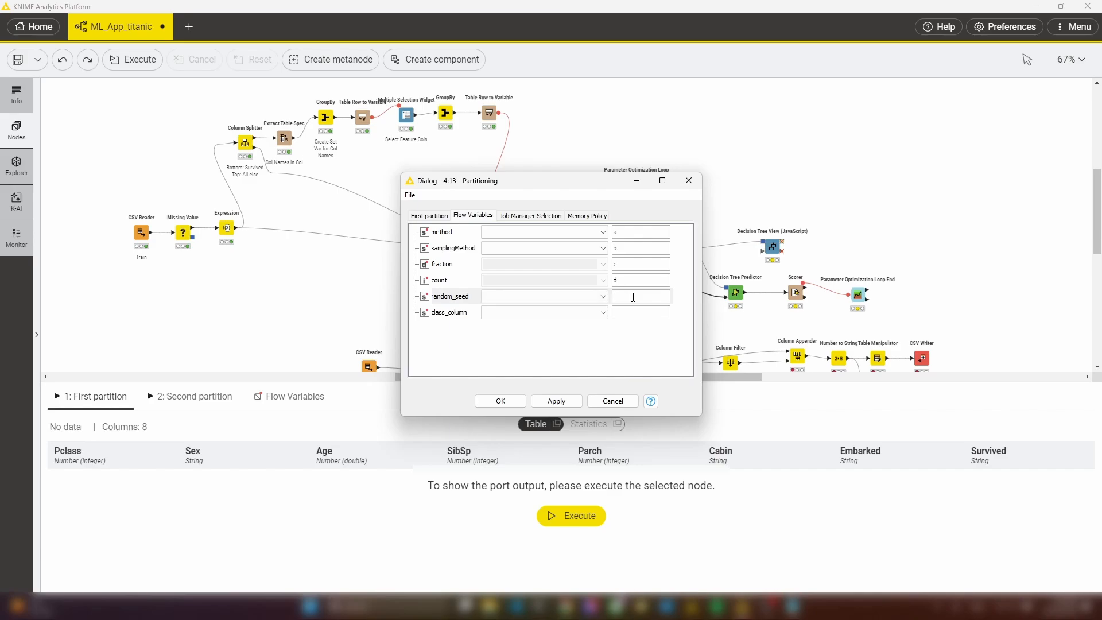
pyautogui.write('e')
pyautogui.click(633, 312)
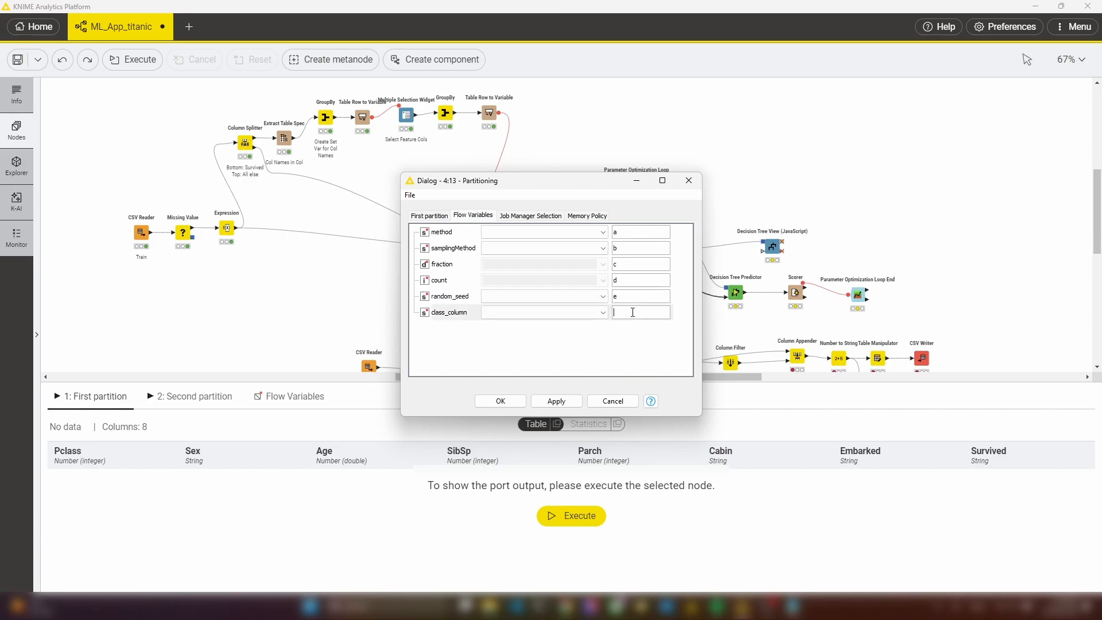
pyautogui.click(507, 402)
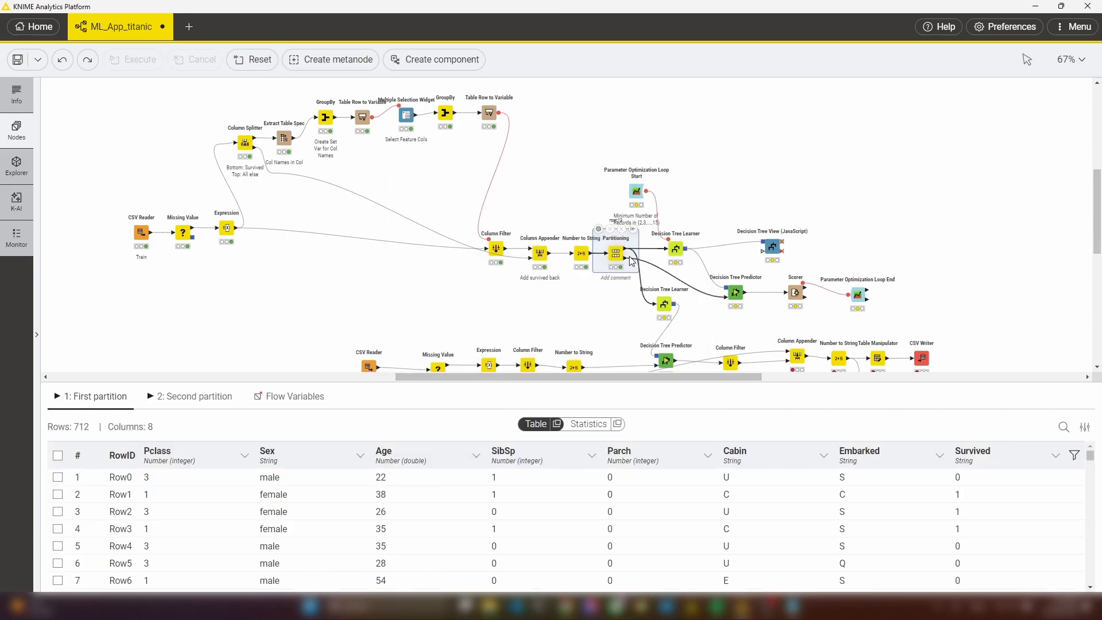
# - Examine the flow variables exported by the Partitioning node and compare them with its settings, especially fraction
pyautogui.click(290, 400)
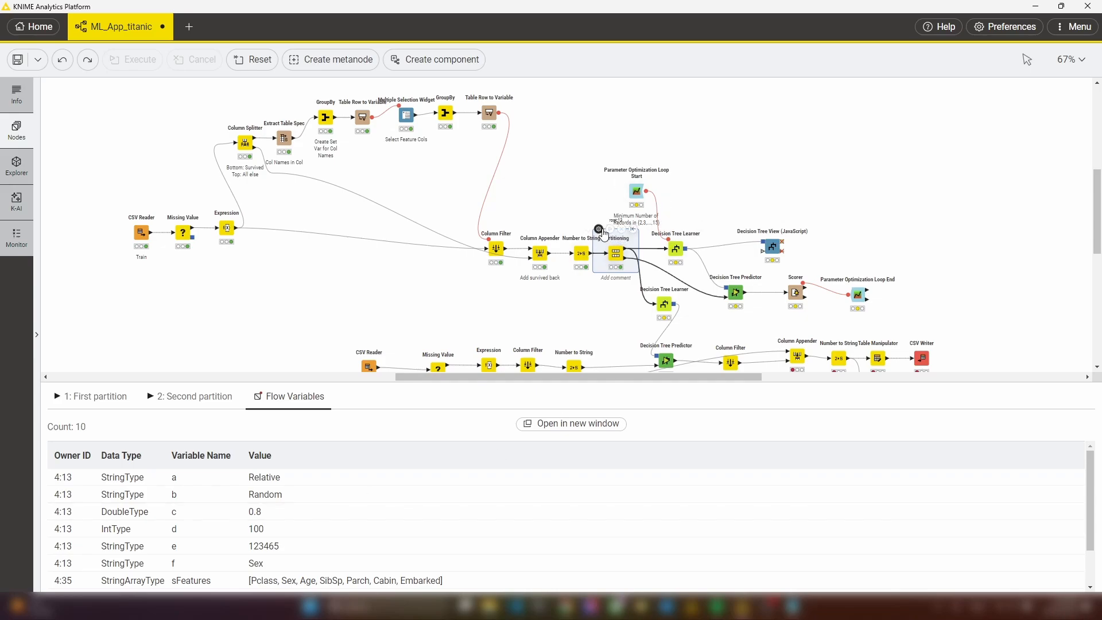
pyautogui.click(600, 230)
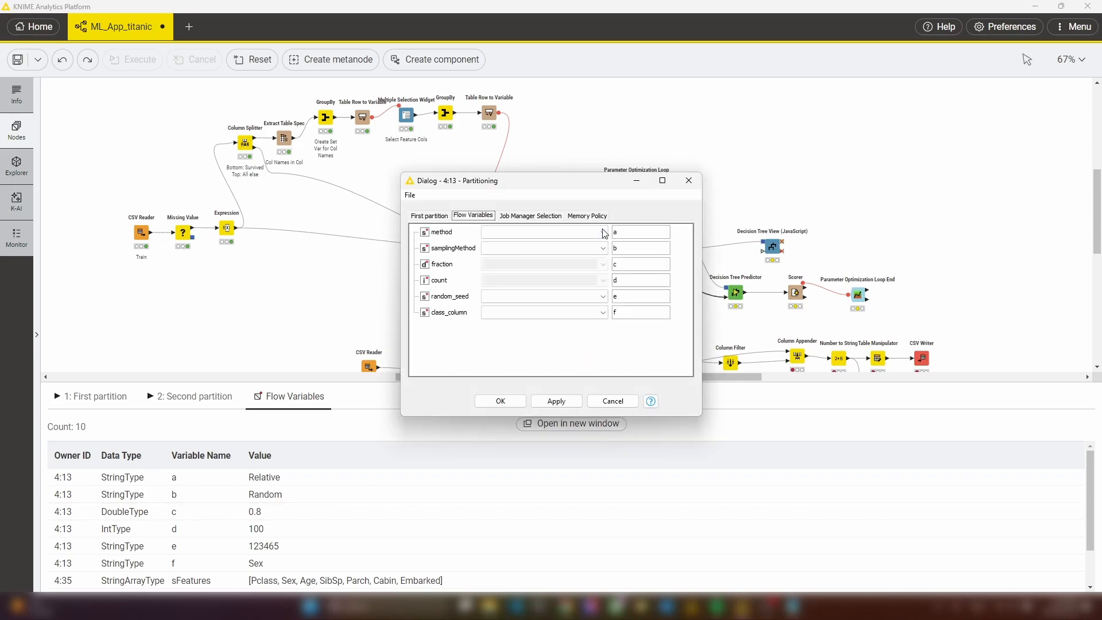
pyautogui.click(605, 267)
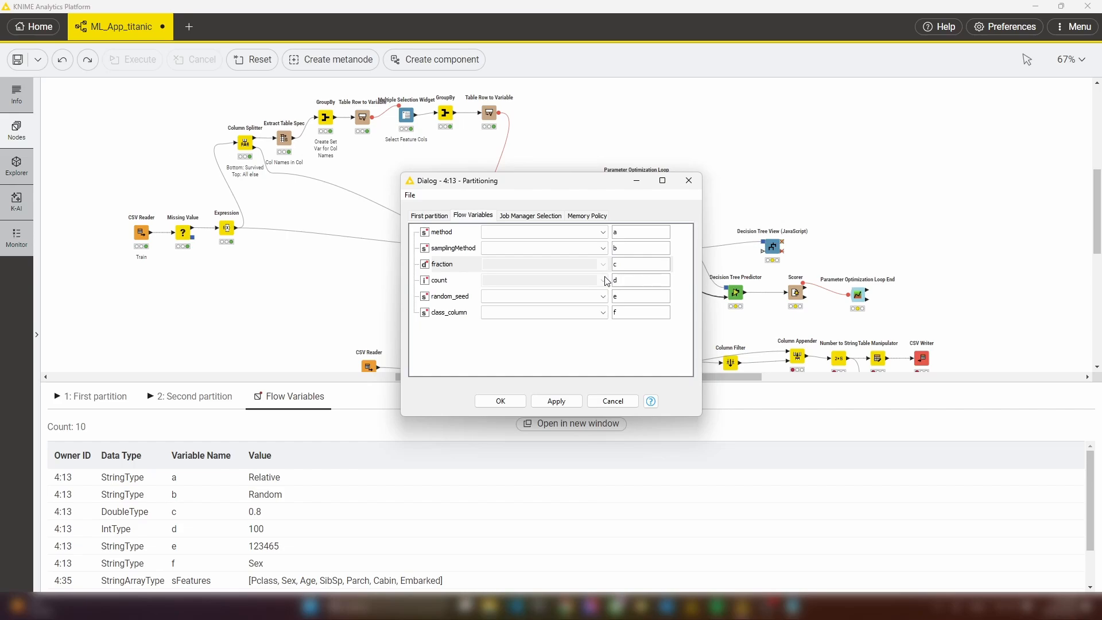
pyautogui.click(689, 180)
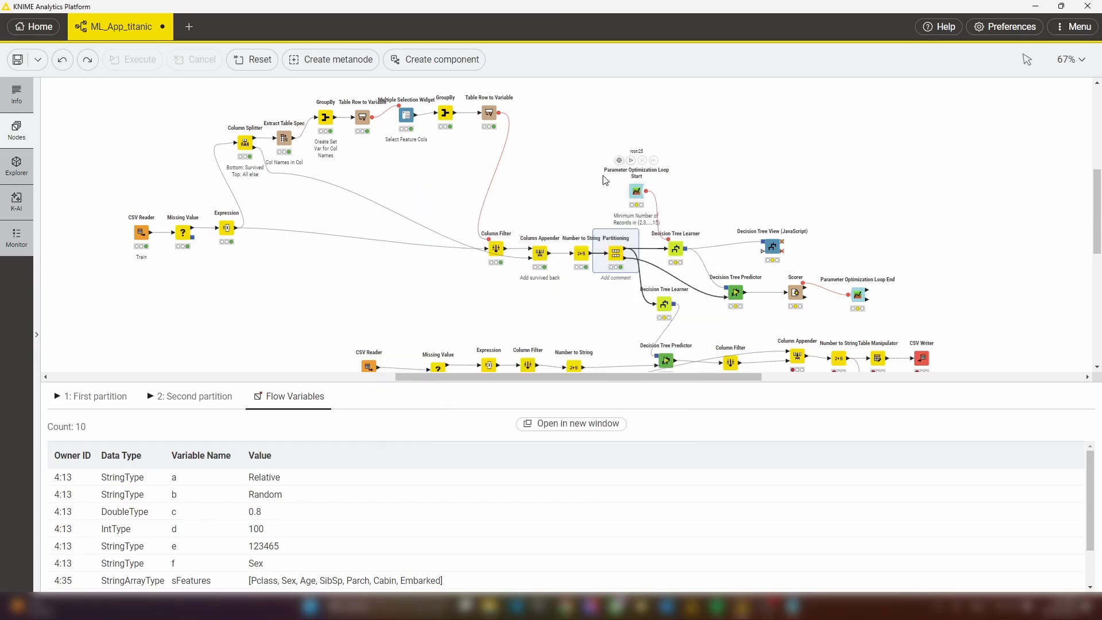
# - Find the Double Widget node, add it above the Column Filter and comment it "%"
pyautogui.click(32, 129)
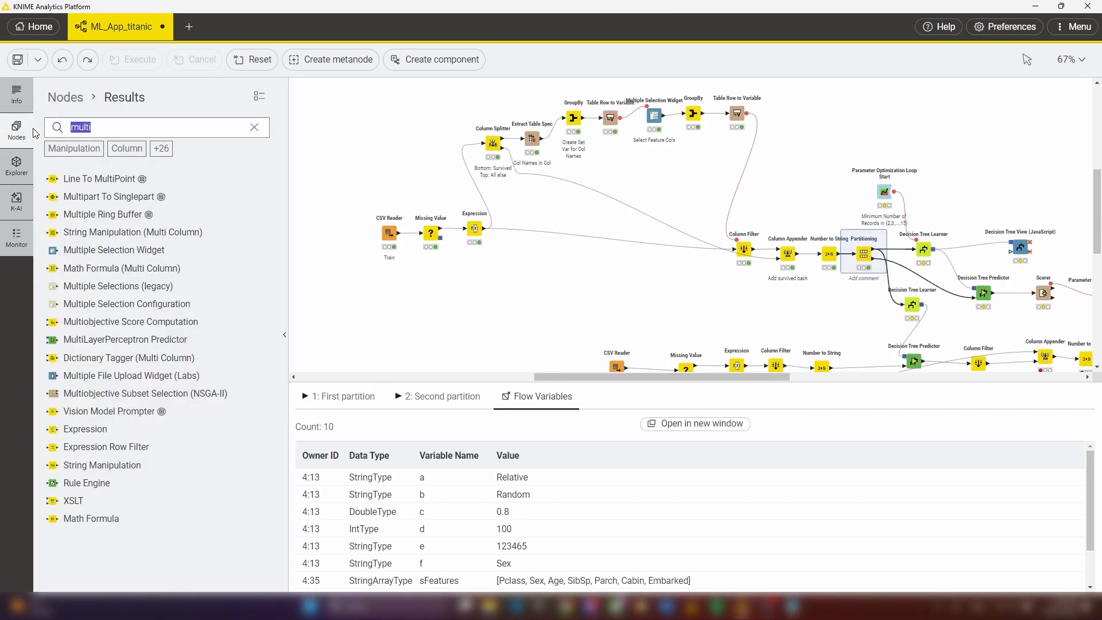
pyautogui.write('double')
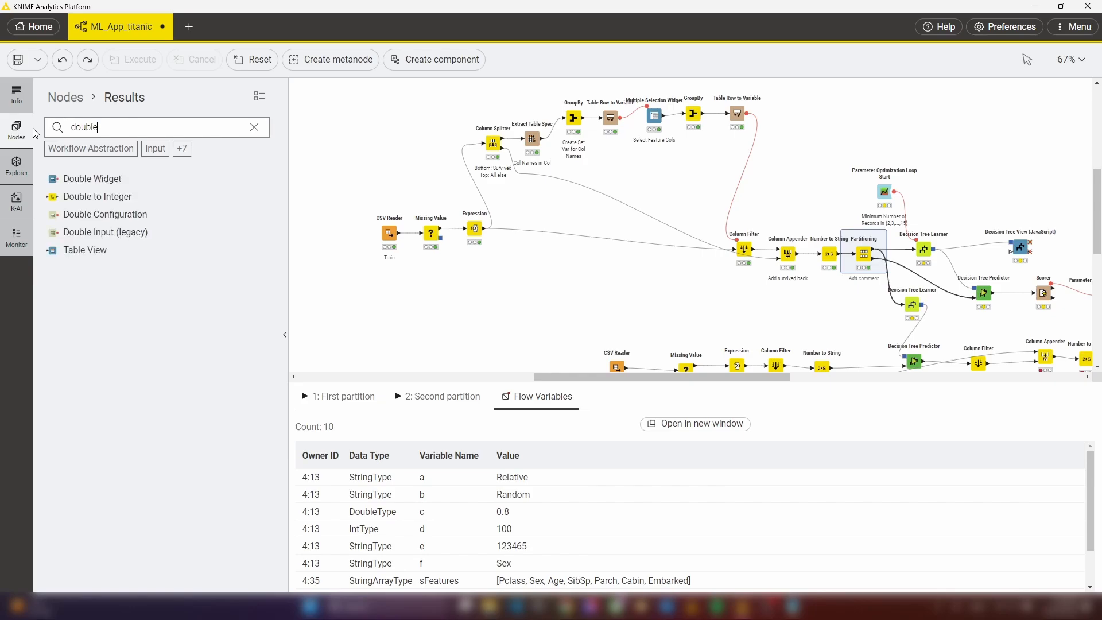
pyautogui.moveTo(82, 174); pyautogui.dragTo(677, 182)
pyautogui.doubleClick(678, 211)
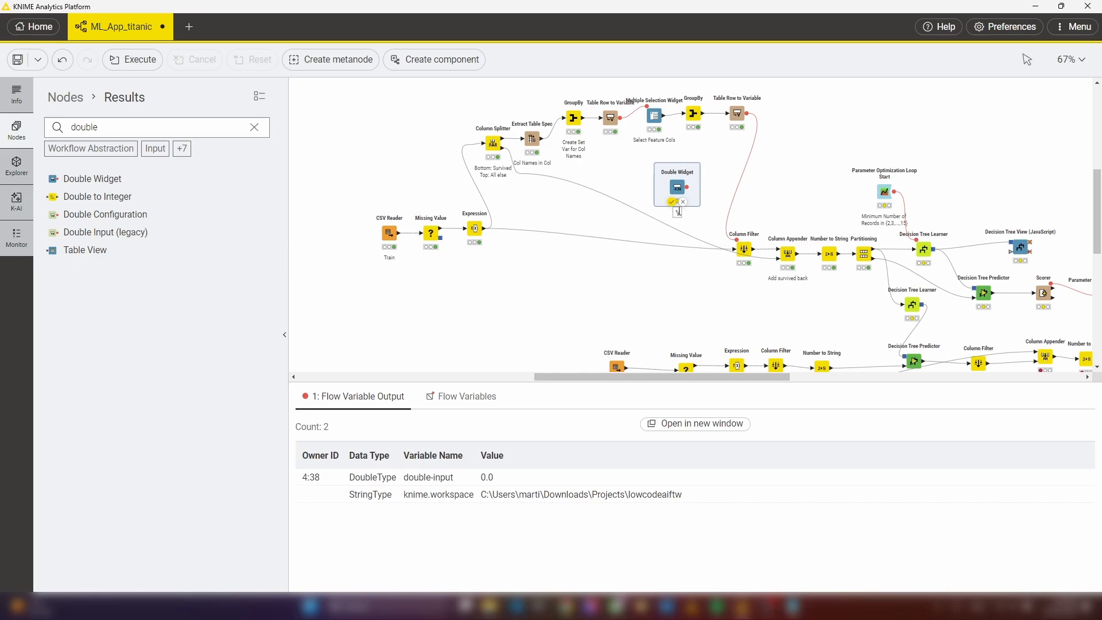
pyautogui.click(712, 146)
# - Configure the Double Widget with label Train-Test-Split, variable name sTestSplit, minimum 0.0, maximum 1.0 and default value 0.8
pyautogui.doubleClick(678, 186)
pyautogui.doubleClick(470, 236)
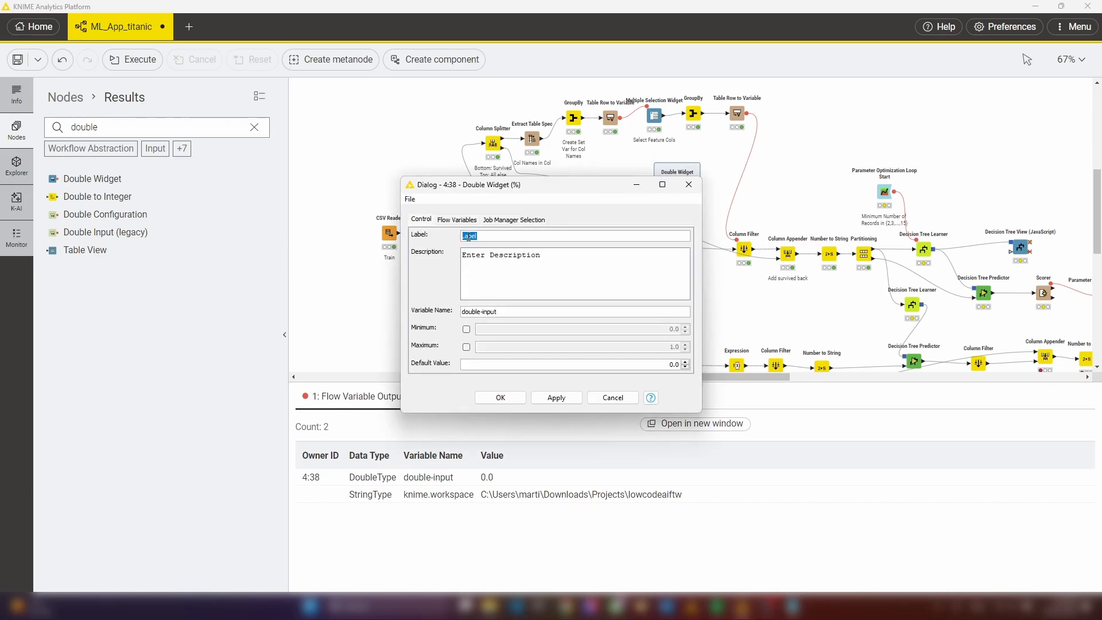
pyautogui.write('Train-Test-Split')
pyautogui.moveTo(496, 312); pyautogui.dragTo(420, 310)
pyautogui.write('sTestSplit')
pyautogui.click(466, 329)
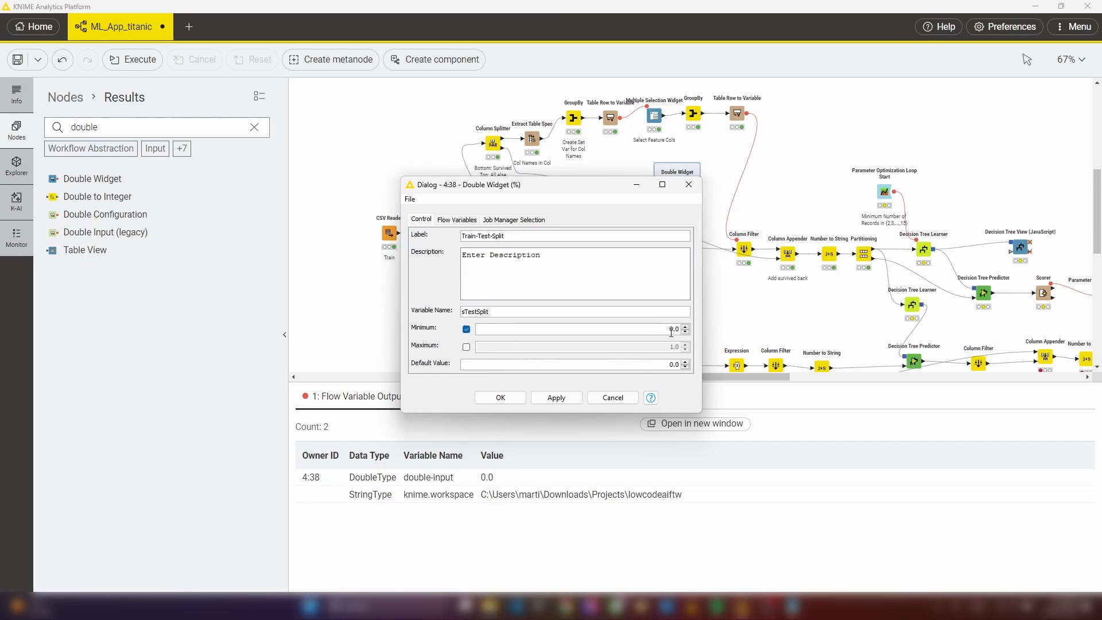
pyautogui.click(466, 346)
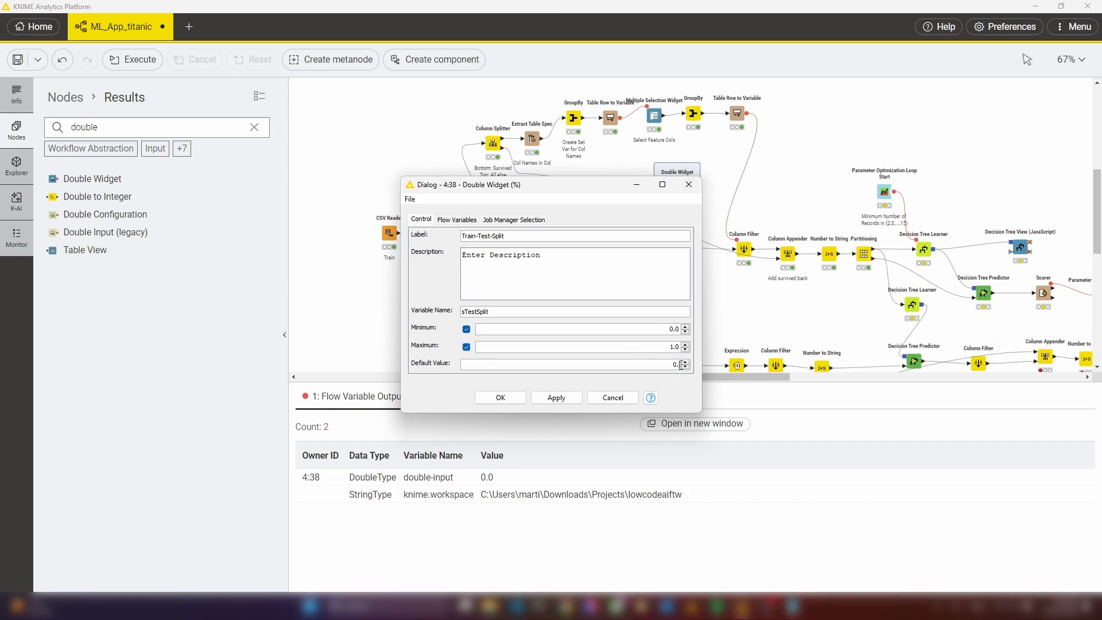
pyautogui.click(500, 398)
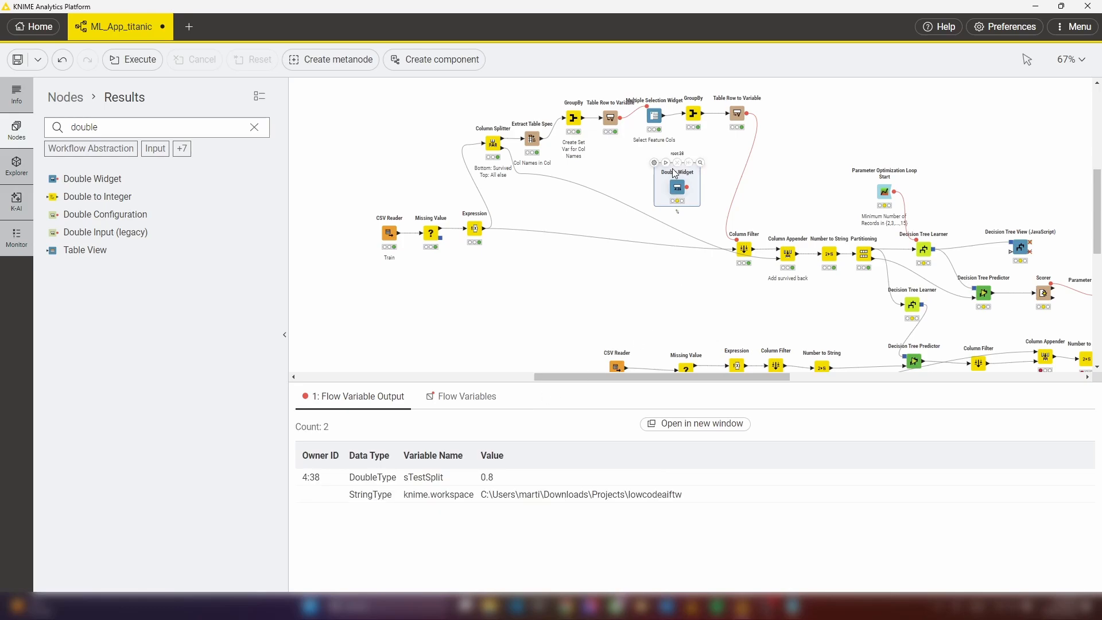
# - Execute the Double Widget, connect its flow variable output to the Column Appender, and execute through the Number to String node
pyautogui.click(671, 164)
pyautogui.moveTo(688, 187); pyautogui.dragTo(786, 250)
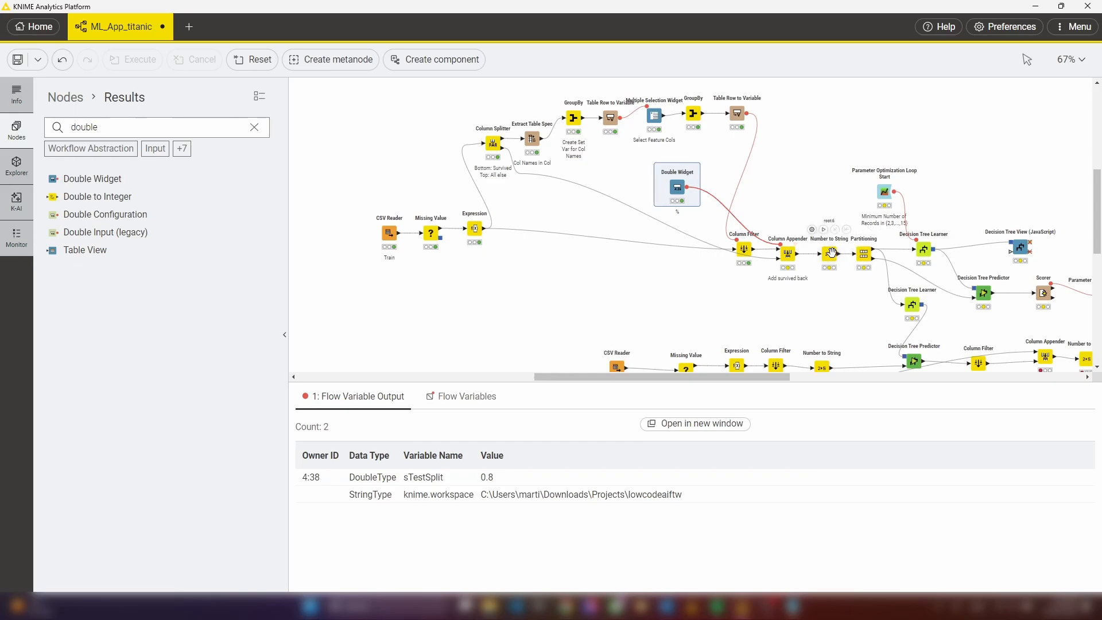
pyautogui.click(822, 226)
pyautogui.click(823, 230)
# - Let the sTestSplit flow variable control the Partitioning node's fraction setting
pyautogui.doubleClick(863, 253)
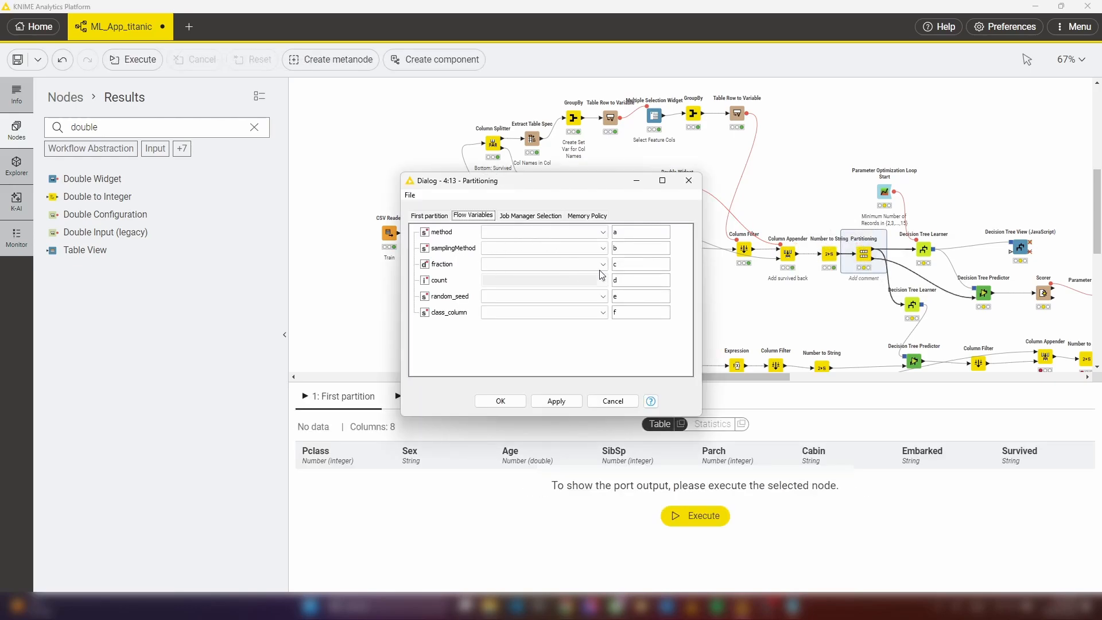
pyautogui.click(603, 265)
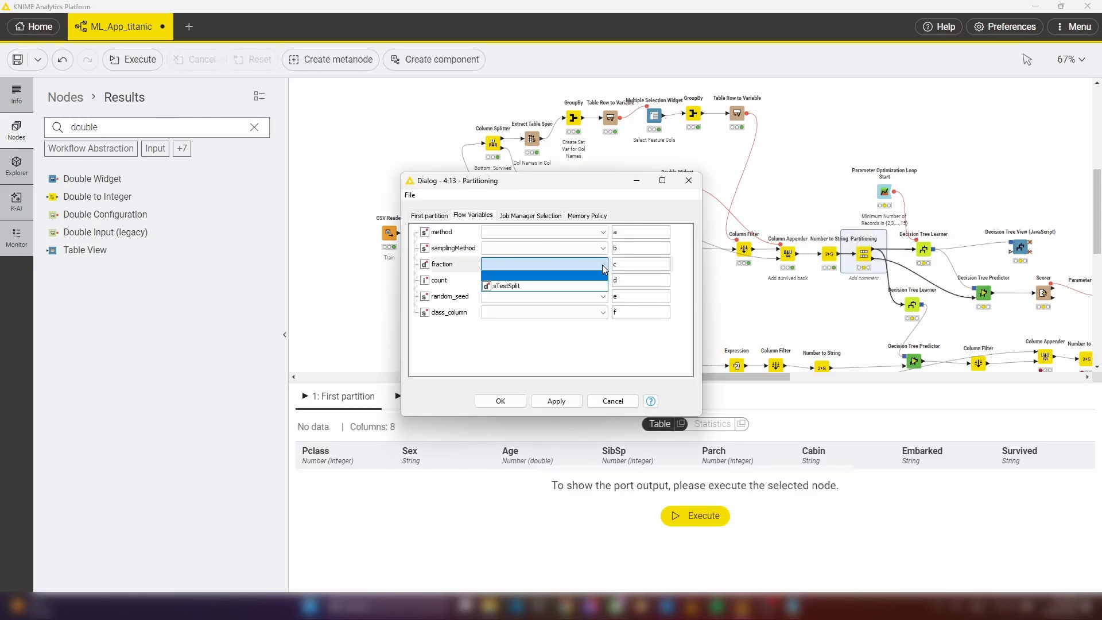
pyautogui.click(546, 290)
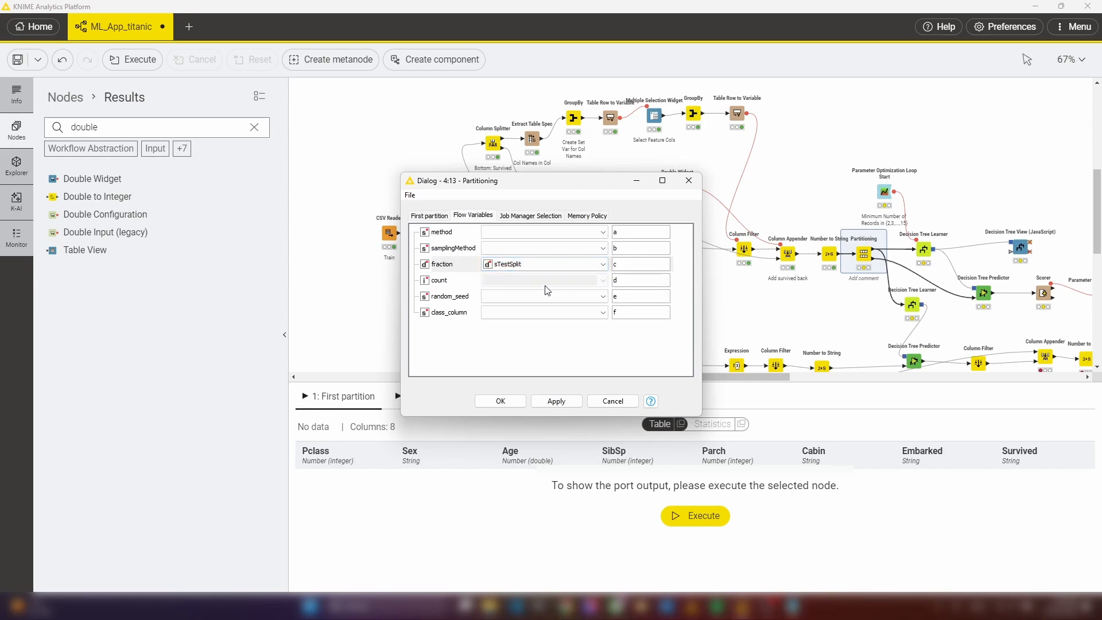
# - Clear the exported variable names a to f from the Partitioning settings, accept the configuration, and execute the node
pyautogui.click(630, 310)
pyautogui.moveTo(630, 310); pyautogui.dragTo(629, 274)
pyautogui.press('BackSpace')
pyautogui.press('BackSpace')
pyautogui.click(628, 248)
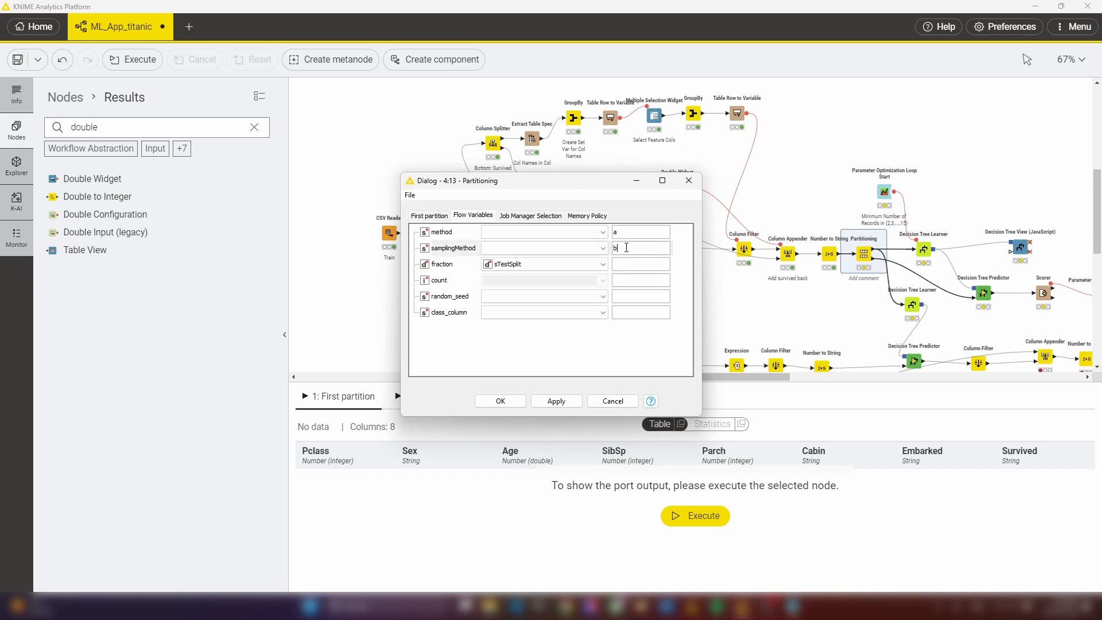
pyautogui.click(626, 233)
pyautogui.click(429, 216)
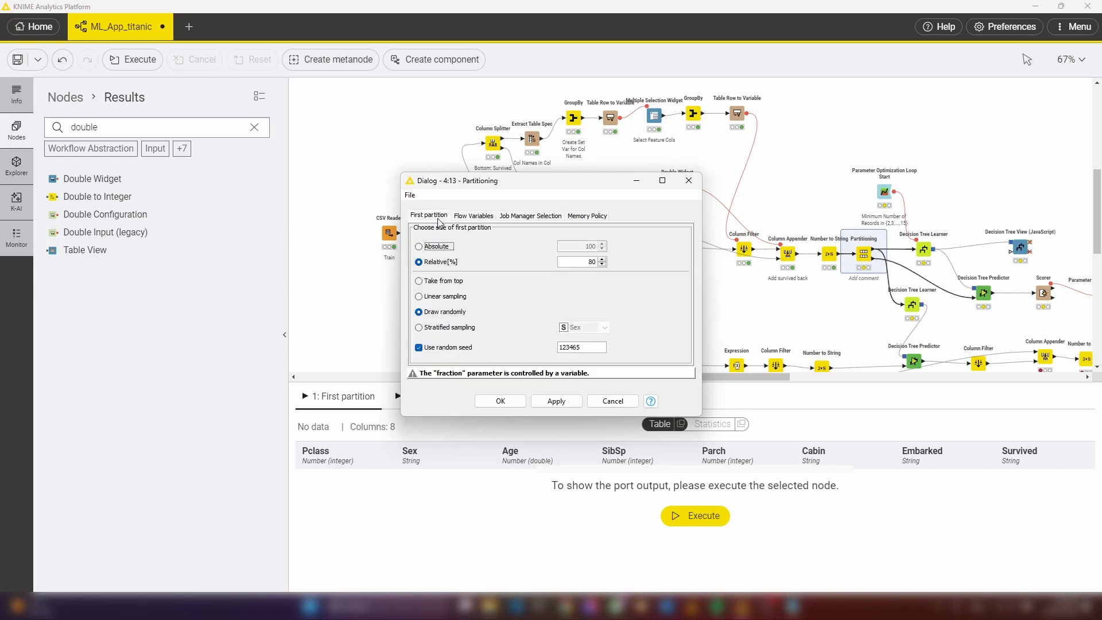
pyautogui.click(495, 401)
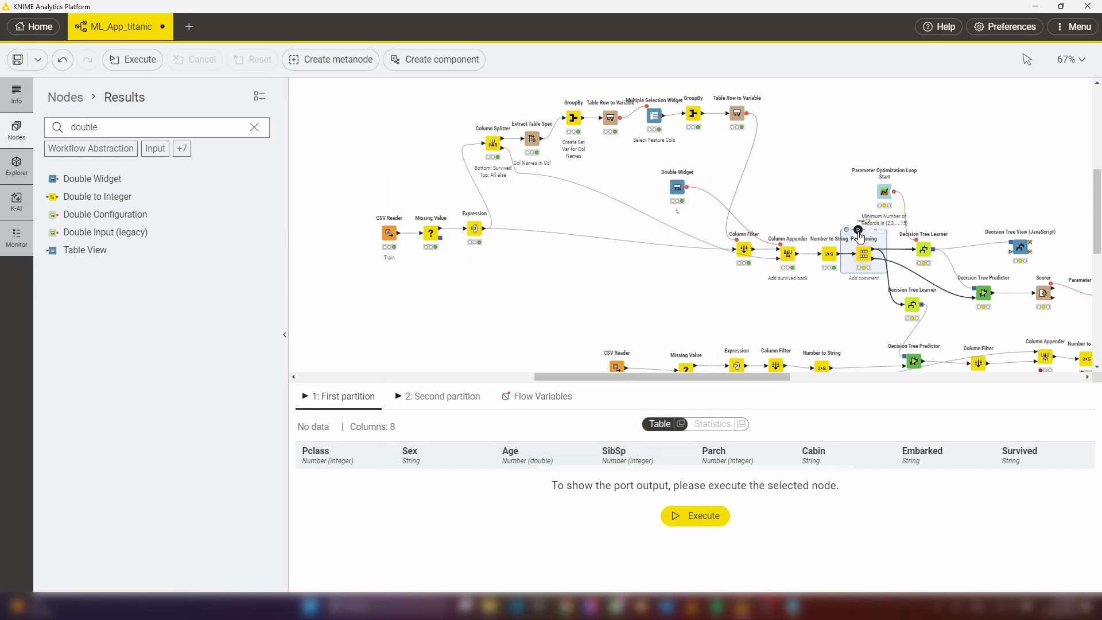
pyautogui.click(858, 230)
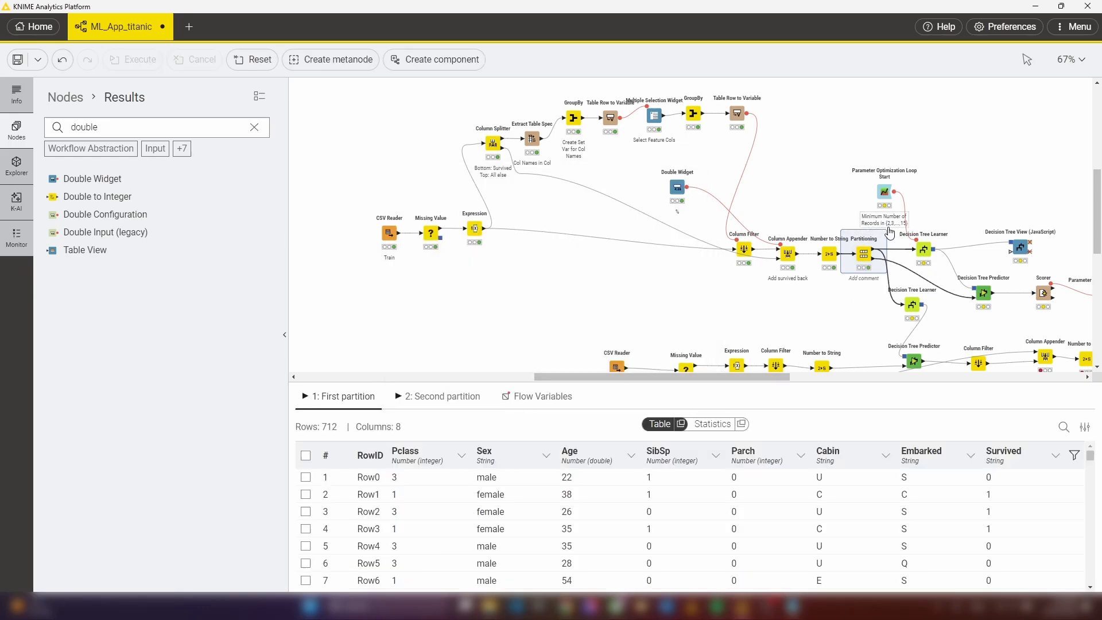
# - Set the Double Widget's Train-Test-Split value to 0.6 in its view, apply it temporarily and close the view
pyautogui.doubleClick(677, 188)
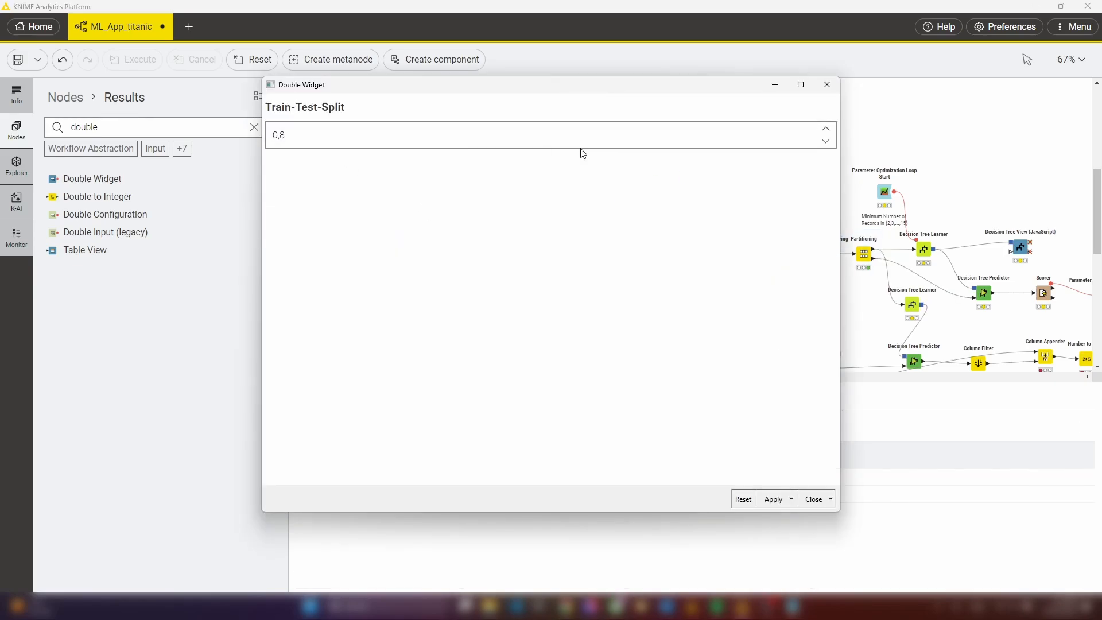
pyautogui.click(826, 141)
pyautogui.click(825, 141)
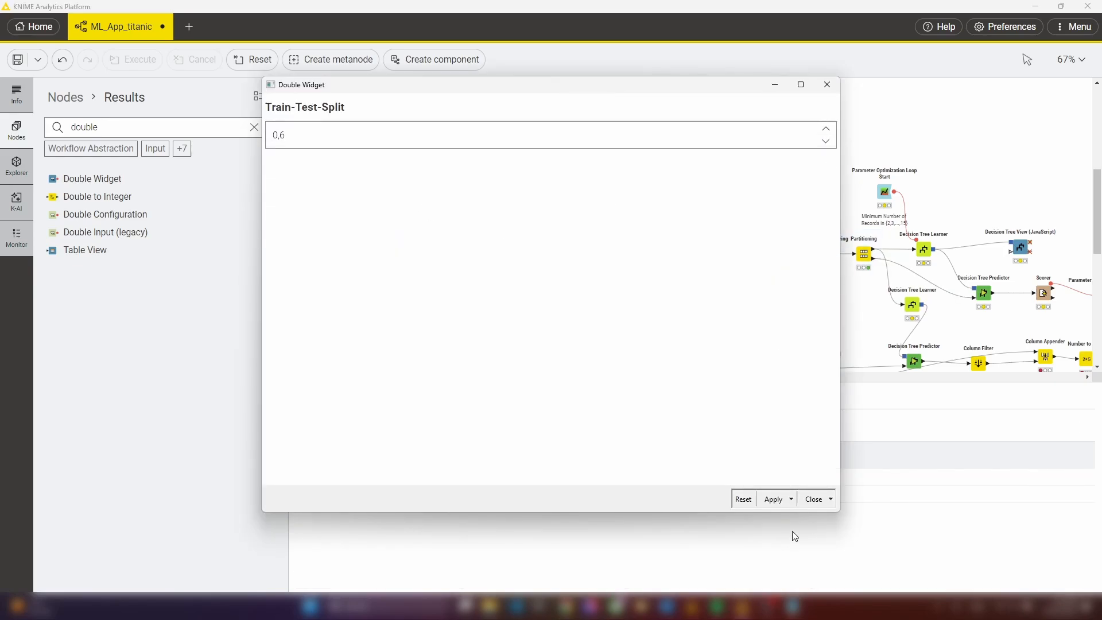
pyautogui.click(774, 499)
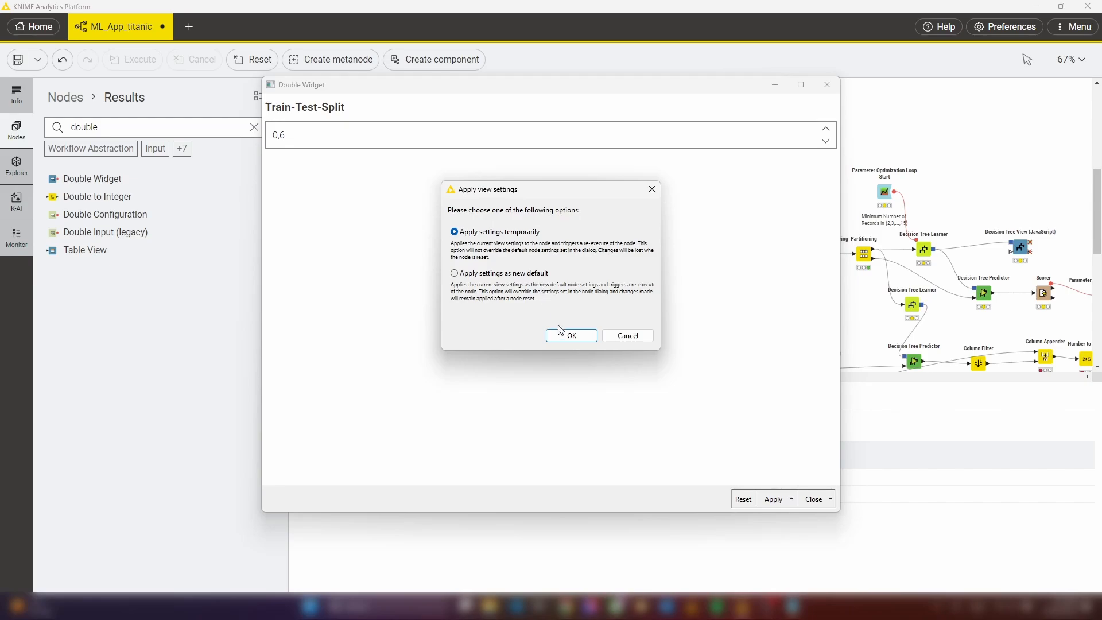
pyautogui.click(560, 330)
pyautogui.click(827, 84)
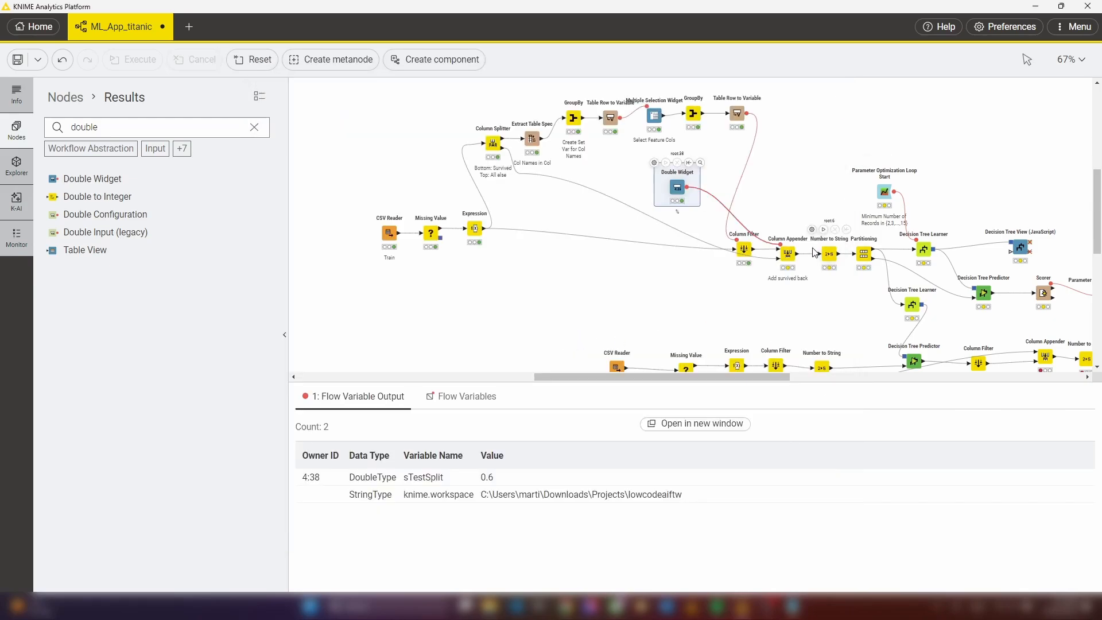
# - Re-execute the nodes through Partitioning and compare the row counts of the first and second partitions
pyautogui.click(848, 237)
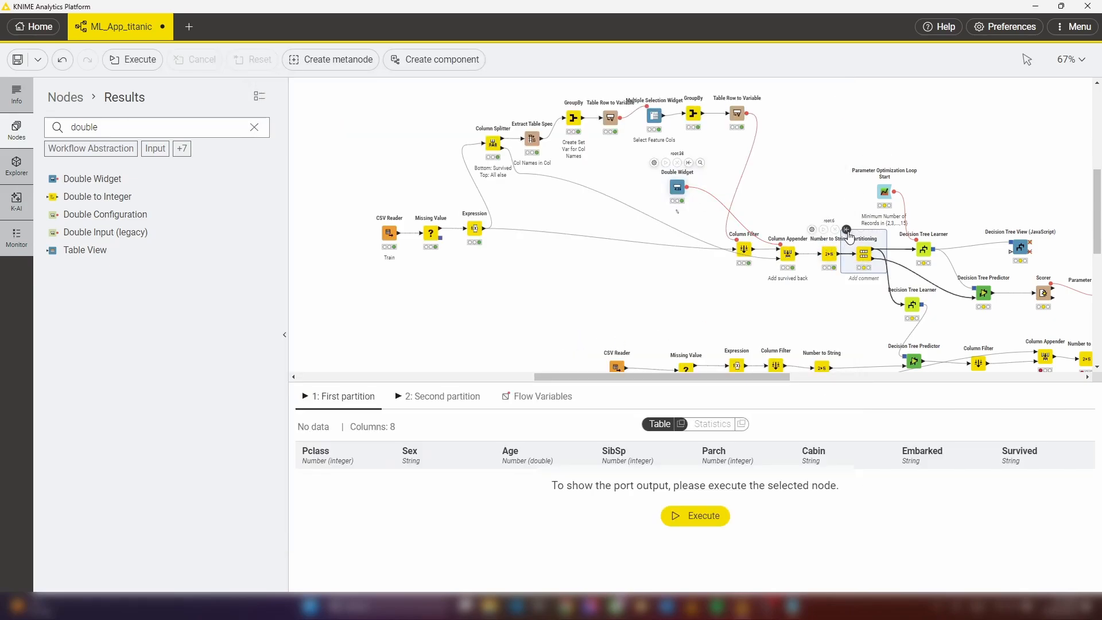
pyautogui.doubleClick(861, 253)
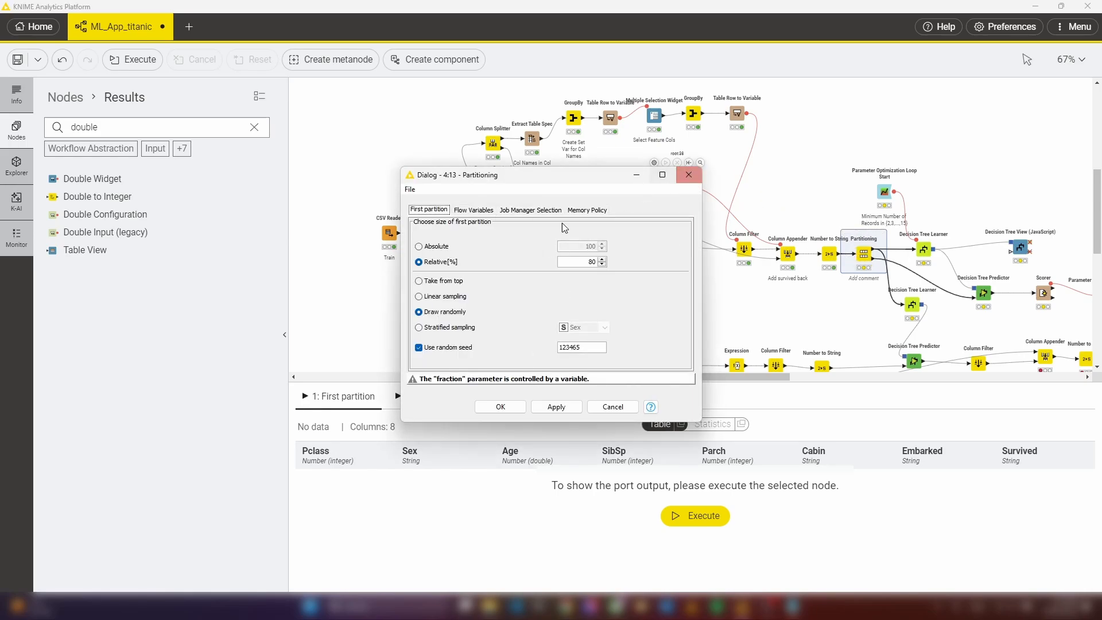
pyautogui.click(688, 175)
pyautogui.click(858, 229)
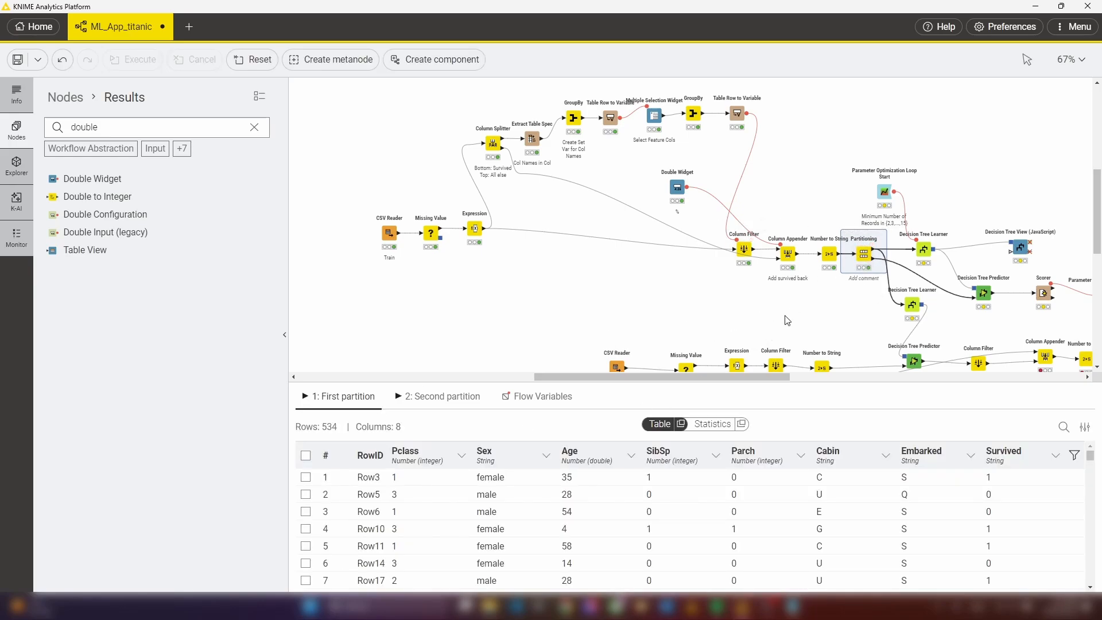
pyautogui.click(423, 396)
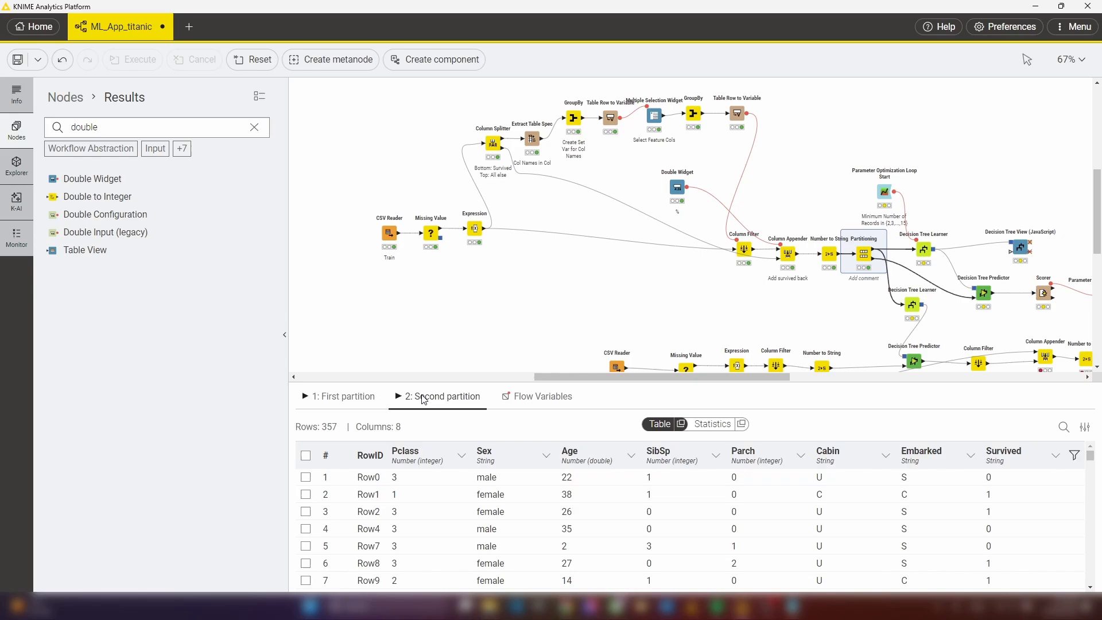
pyautogui.click(372, 397)
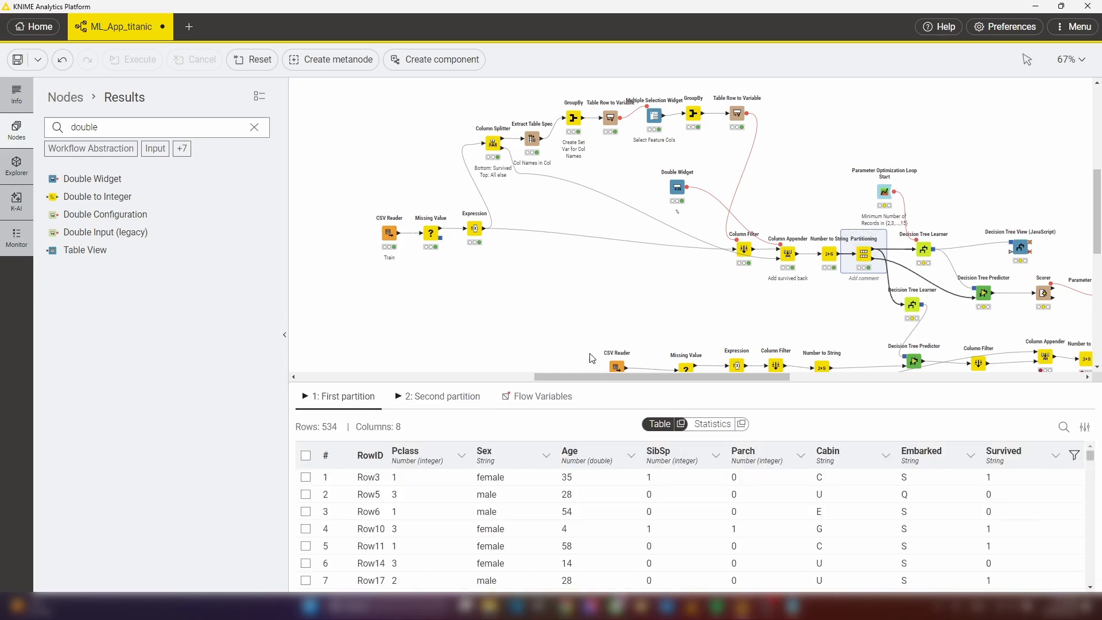
pyautogui.moveTo(337, 423); pyautogui.dragTo(322, 425)
# - Set the Double Widget's Train-Test-Split value to 0.8 in its view, closing it with the settings applied temporarily
pyautogui.click(669, 184)
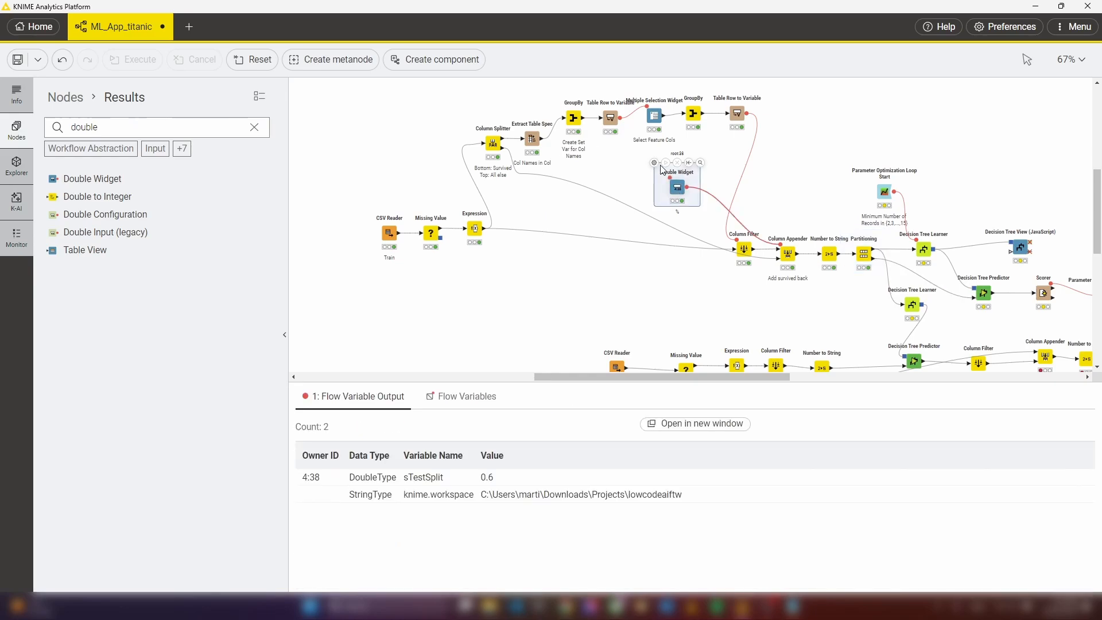
pyautogui.click(700, 163)
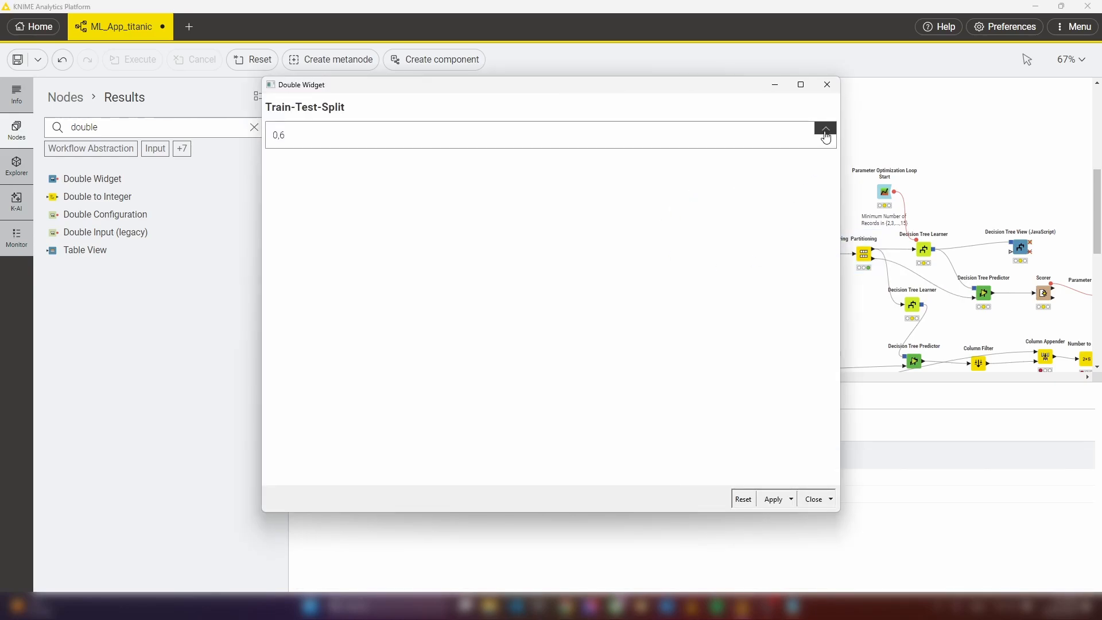
pyautogui.click(825, 129)
pyautogui.click(825, 129)
pyautogui.click(814, 500)
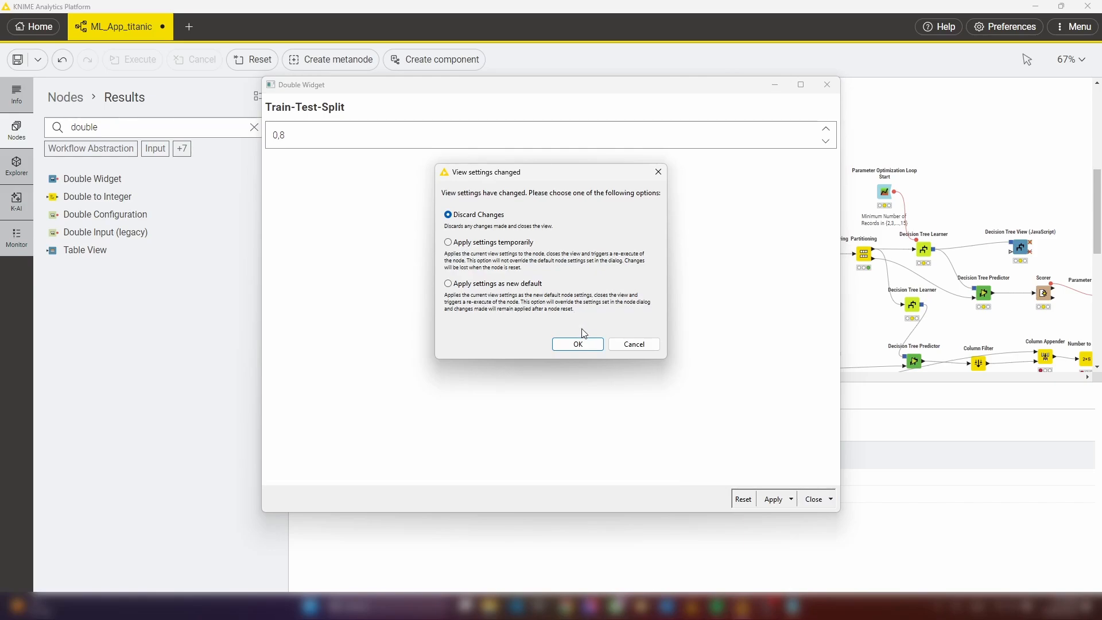
pyautogui.click(528, 248)
pyautogui.click(576, 344)
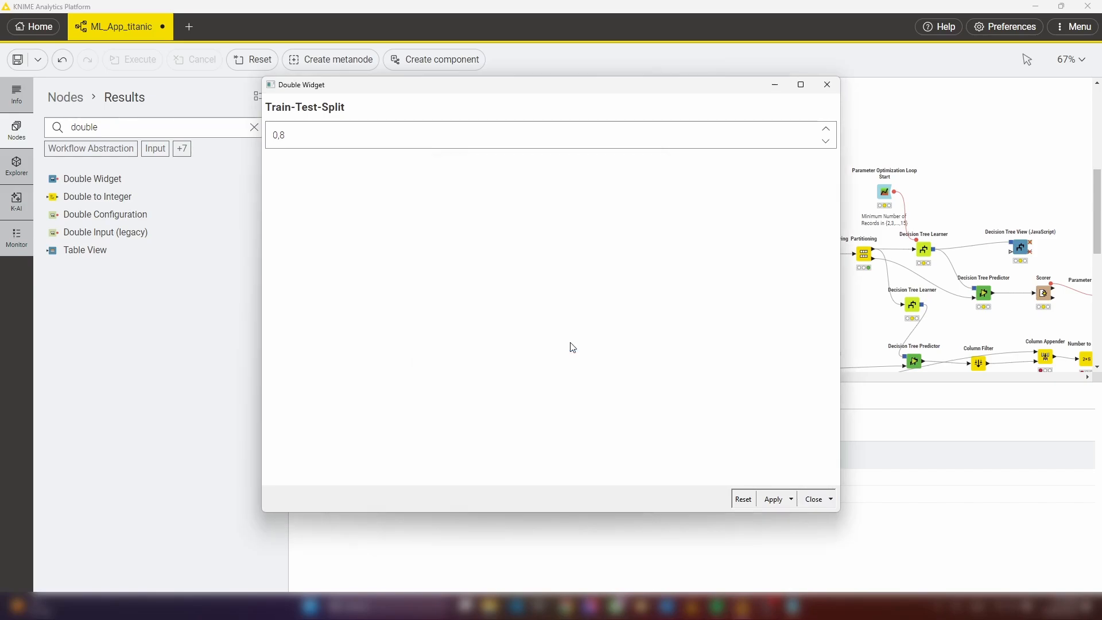
# - Execute the Partitioning node again and check the first partition's row count
pyautogui.click(864, 254)
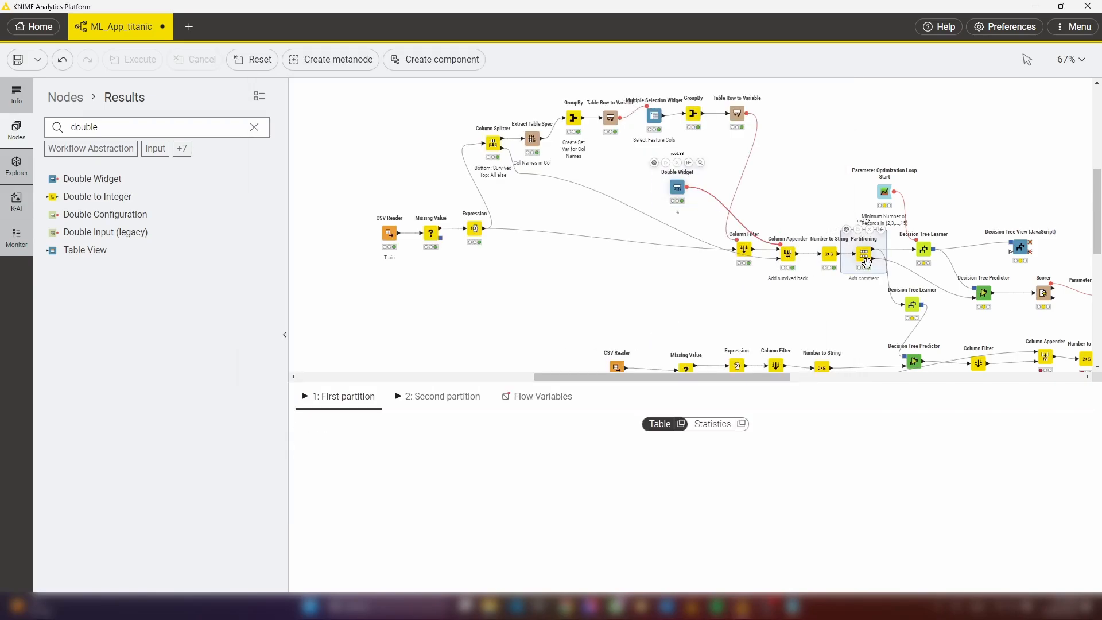
pyautogui.doubleClick(327, 431)
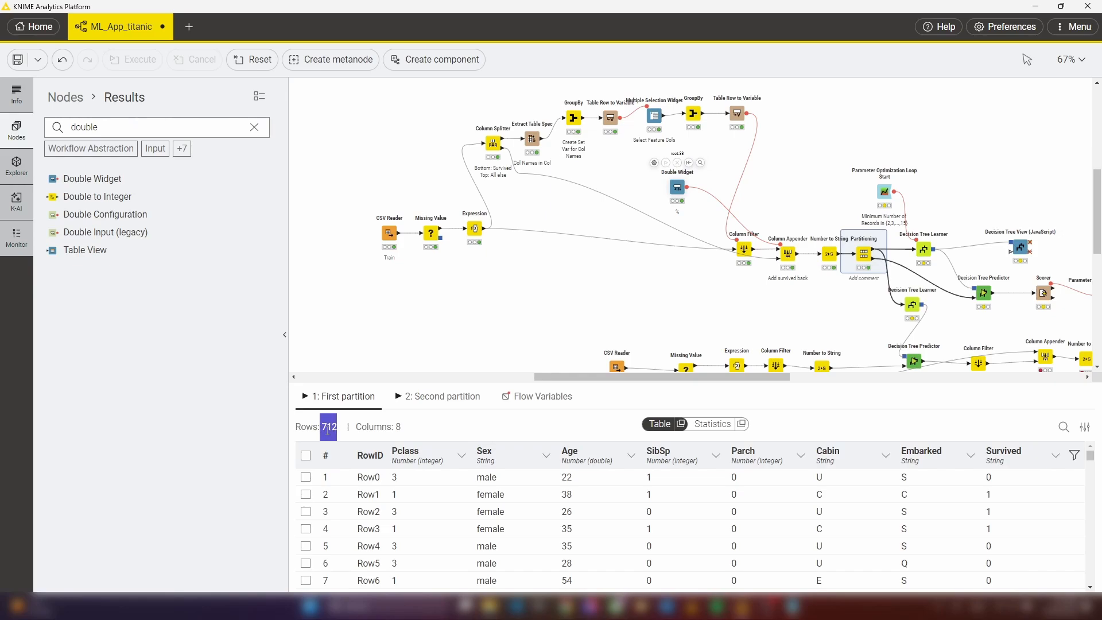
pyautogui.click(939, 206)
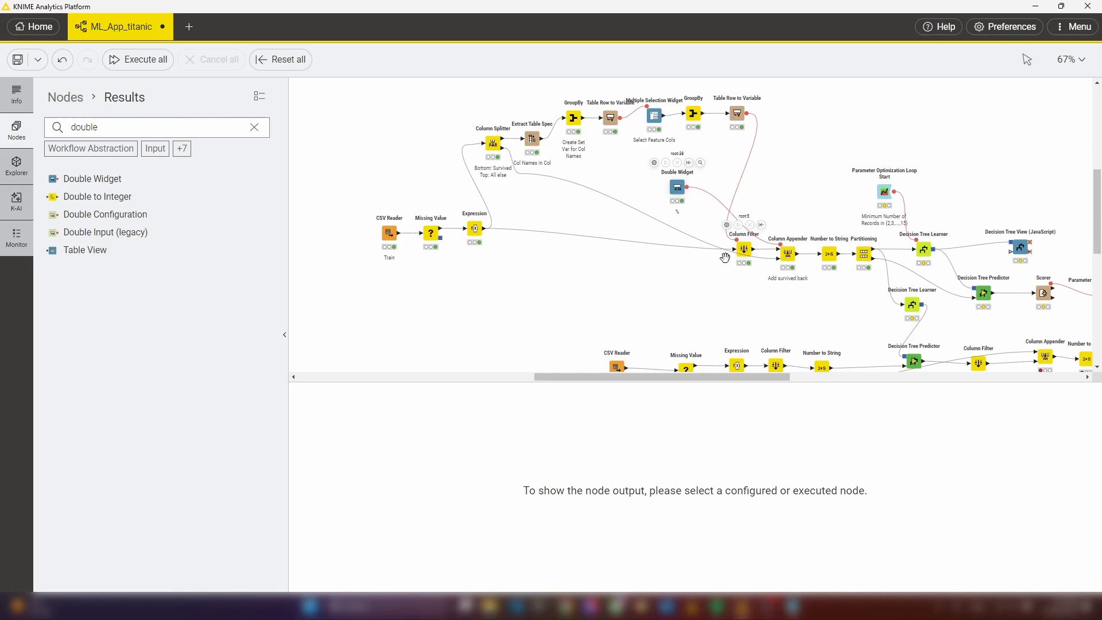
pyautogui.click(677, 191)
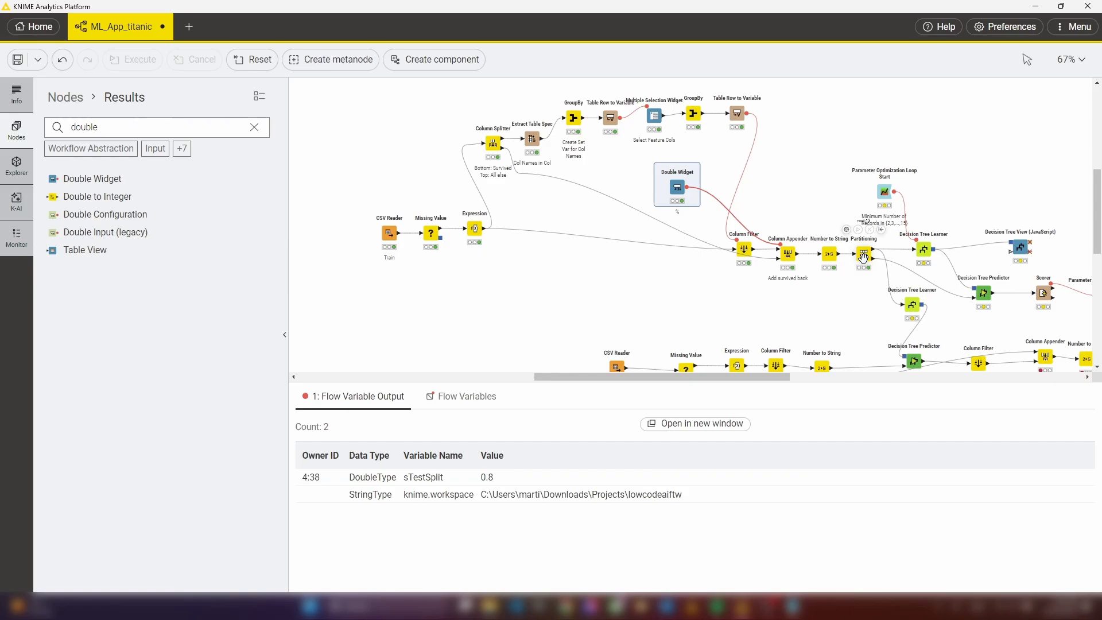
pyautogui.moveTo(778, 376); pyautogui.dragTo(866, 371)
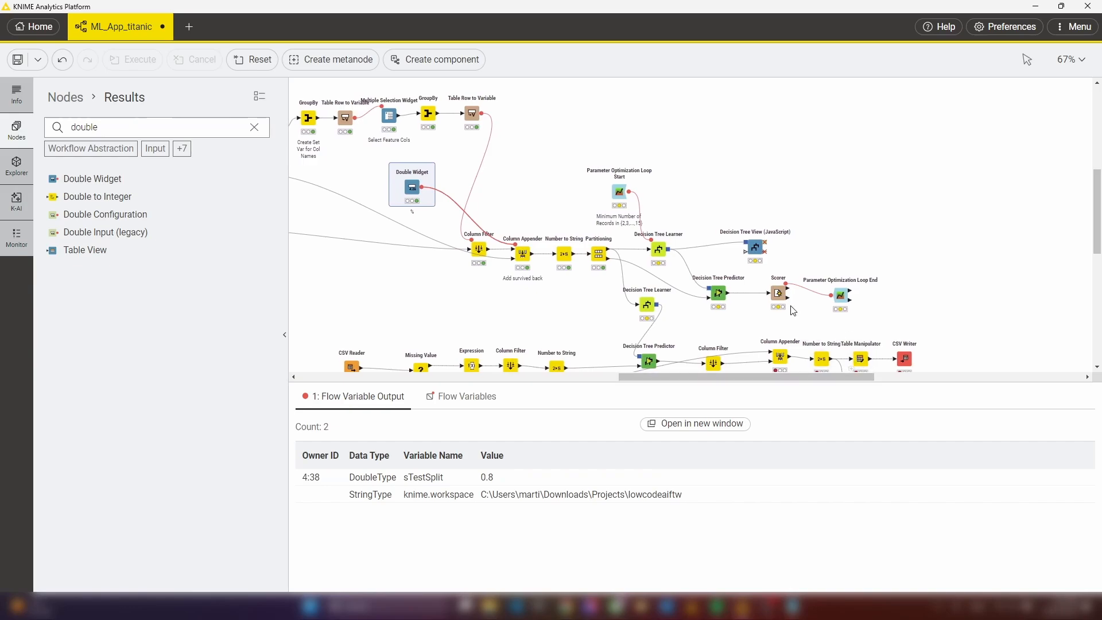
pyautogui.moveTo(778, 297)
pyautogui.scroll(-2, 732, 174)
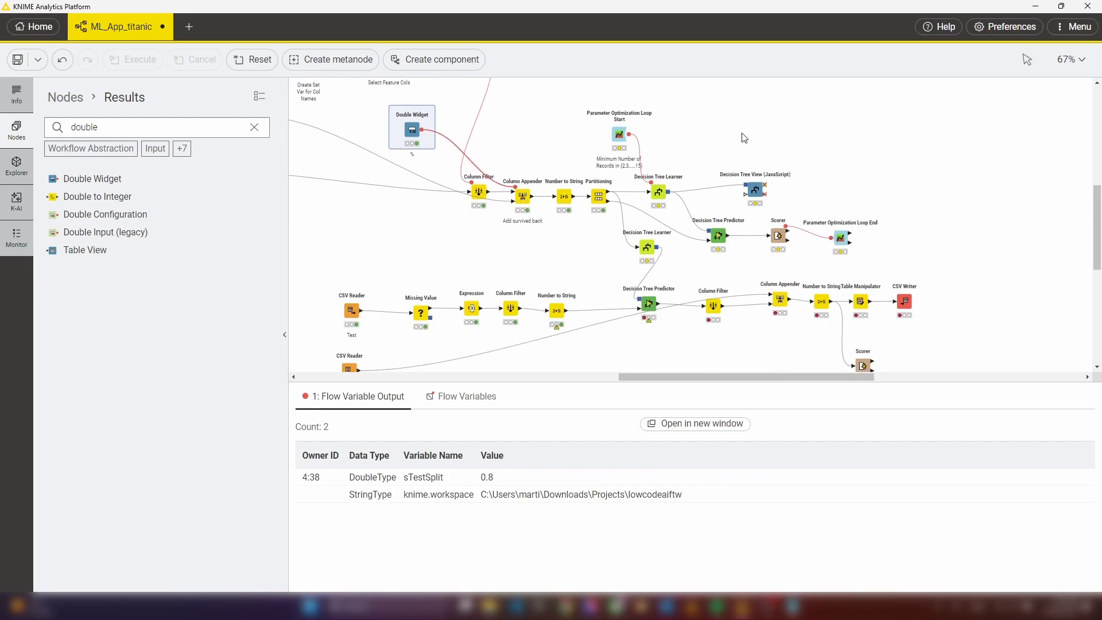
pyautogui.scroll(-2, 743, 146)
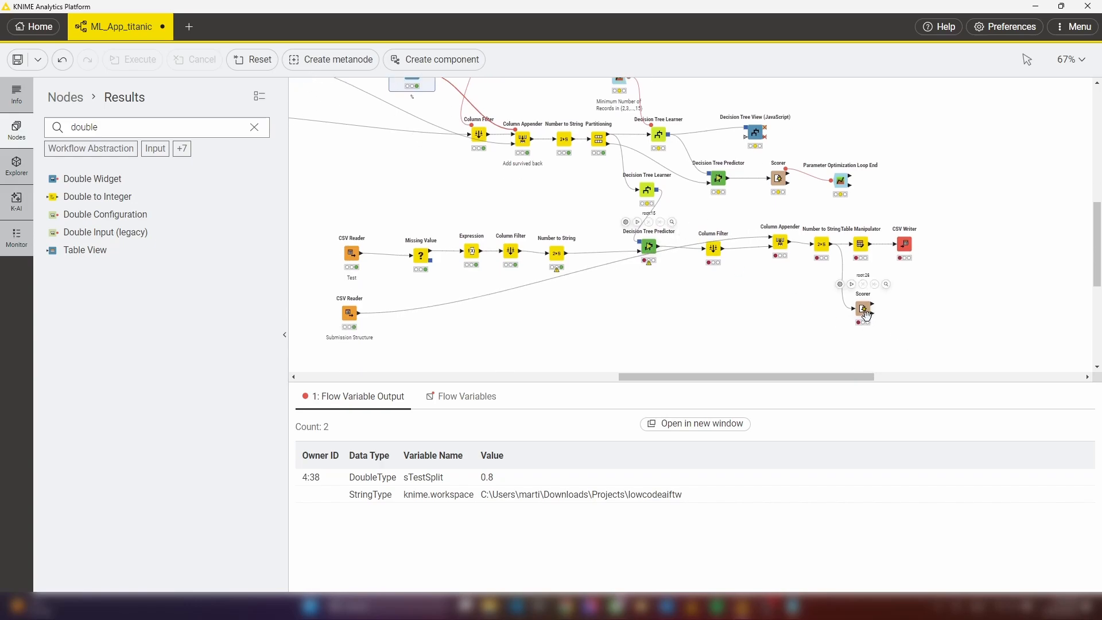
# - Move the Column Filter, Column Appender, Number to String and Partitioning nodes together slightly closer to the preceding nodes
pyautogui.scroll(4, 648, 310)
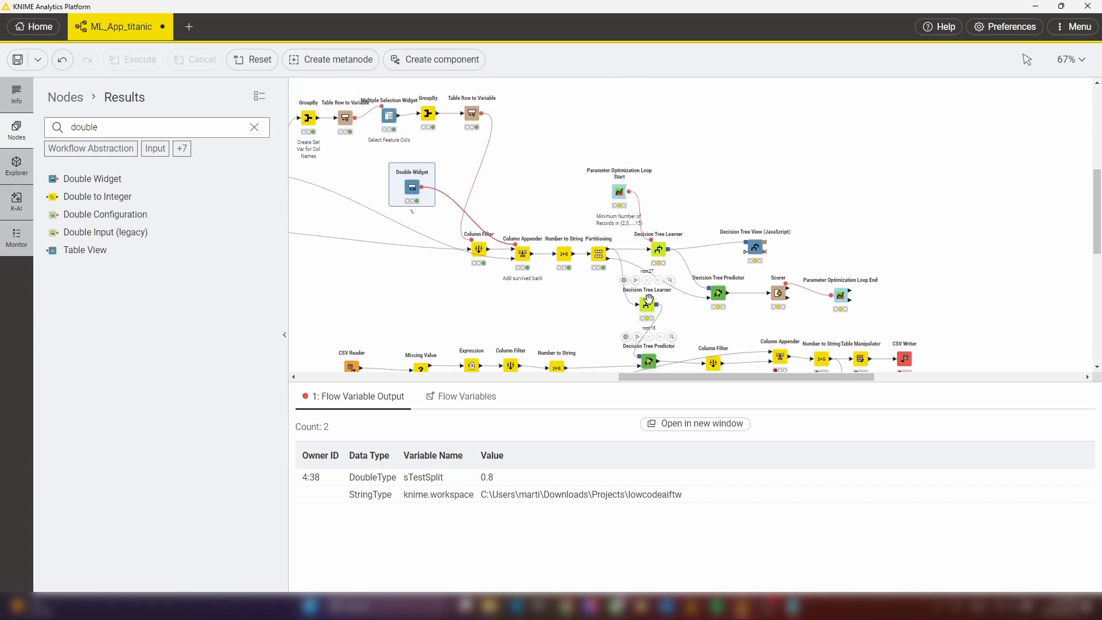
pyautogui.hscroll(-5, 626, 371)
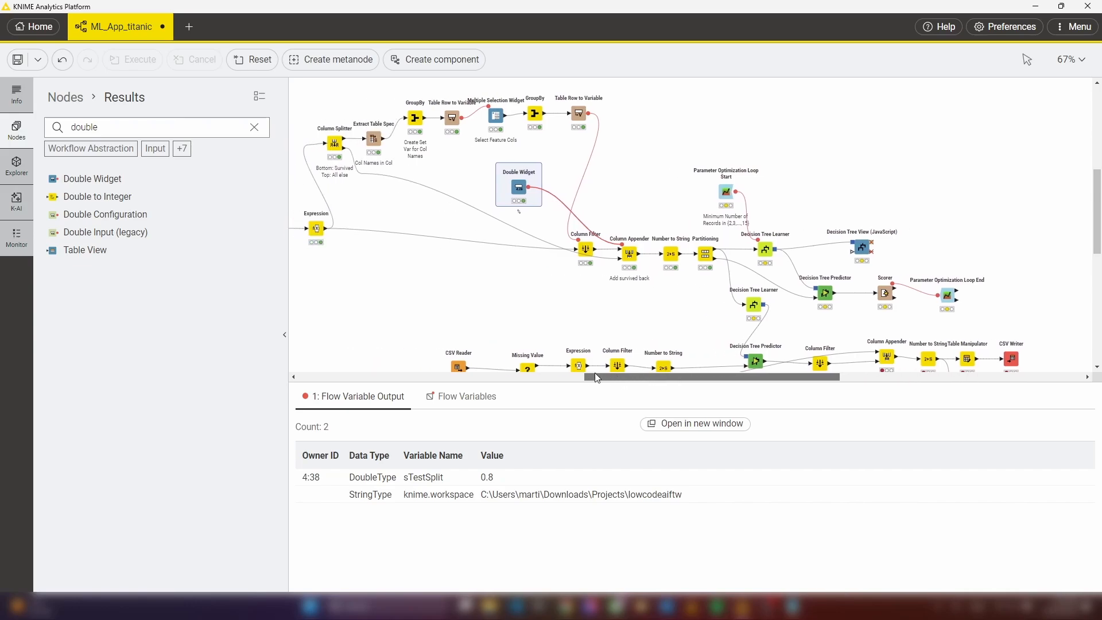
pyautogui.moveTo(788, 307); pyautogui.dragTo(649, 228)
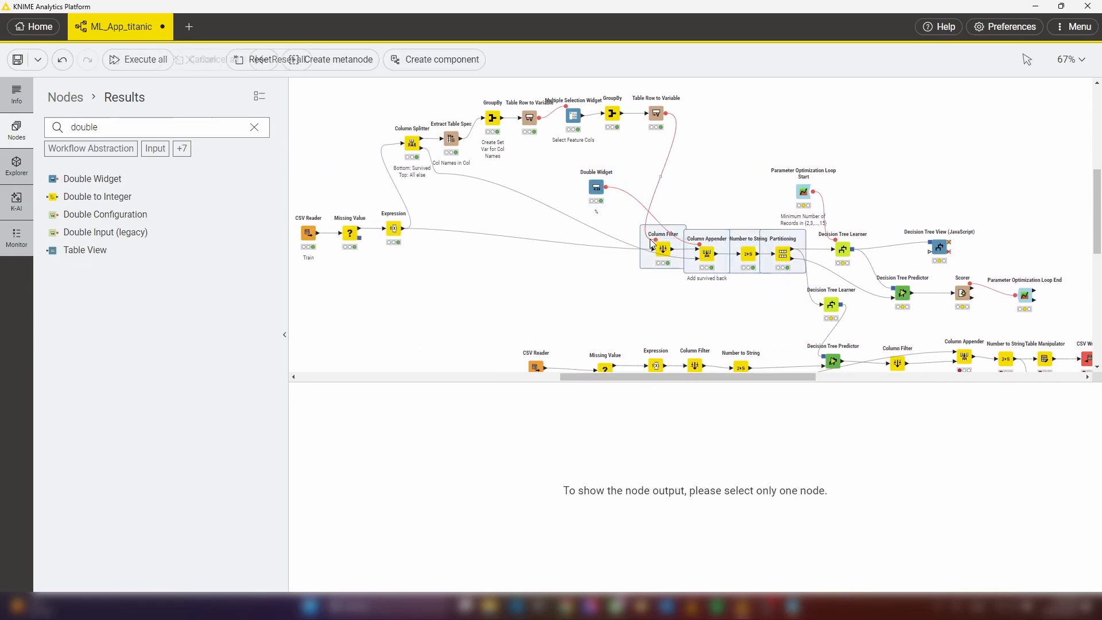
pyautogui.moveTo(706, 253); pyautogui.dragTo(663, 251)
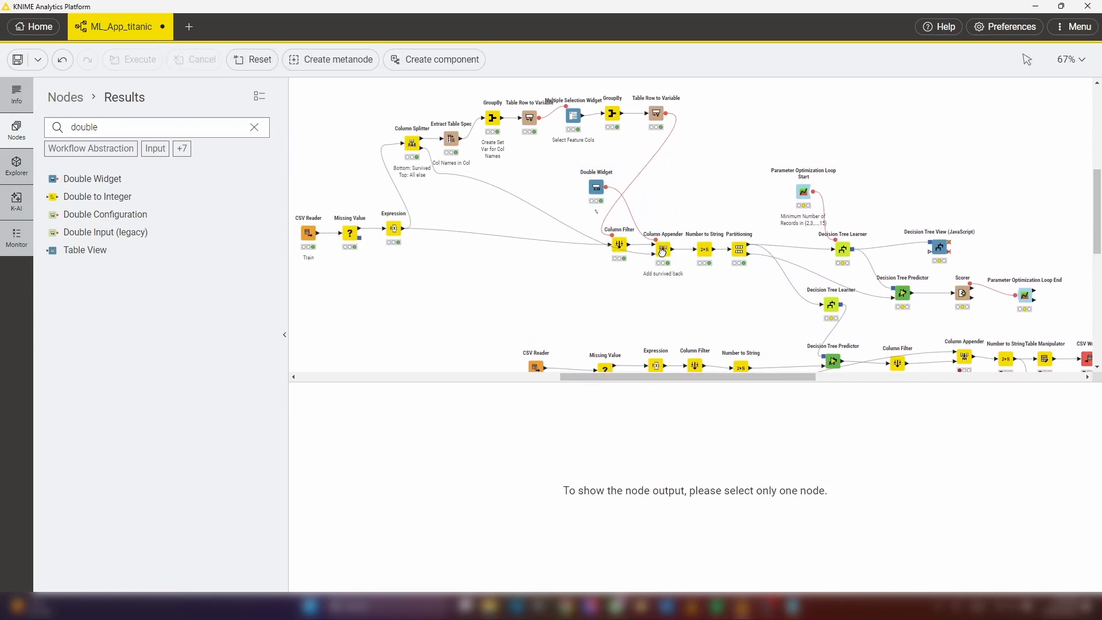
pyautogui.click(728, 319)
# - Wrap the nodes from the Train CSV Reader through Partitioning into a component named "1. Parameter Selection" and execute it
pyautogui.moveTo(702, 383); pyautogui.dragTo(674, 381)
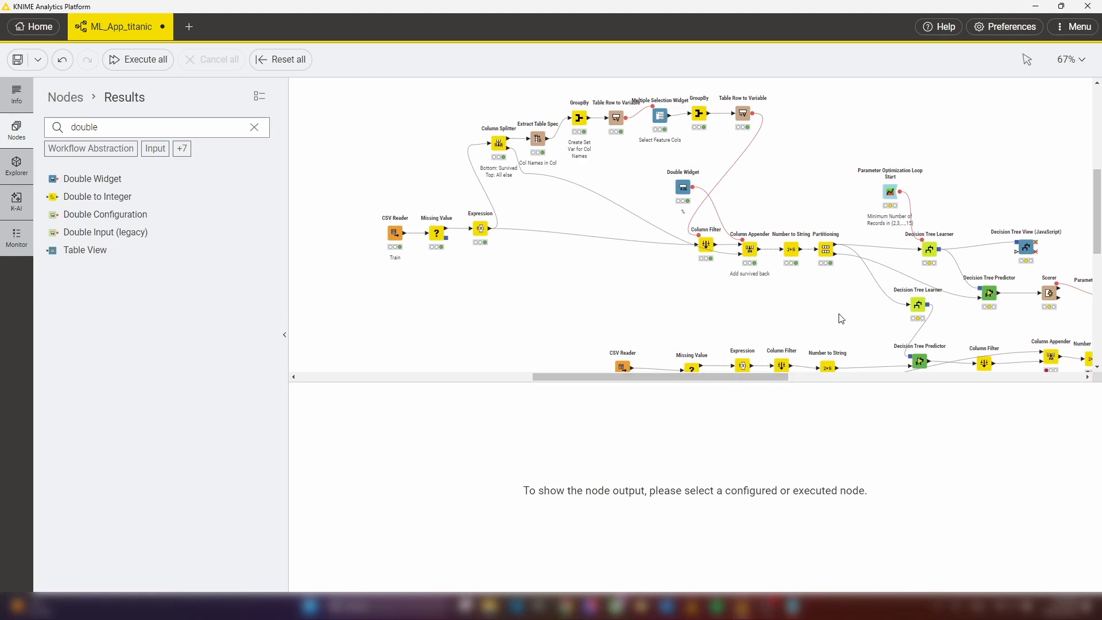
pyautogui.moveTo(836, 318); pyautogui.dragTo(376, 95)
pyautogui.click(417, 62)
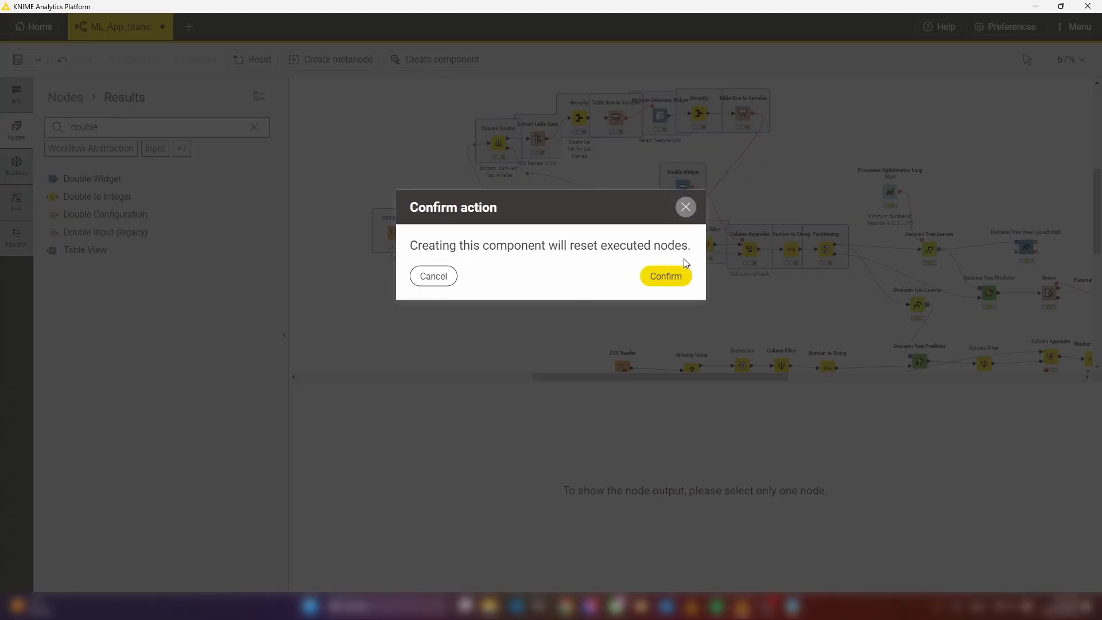
pyautogui.click(661, 278)
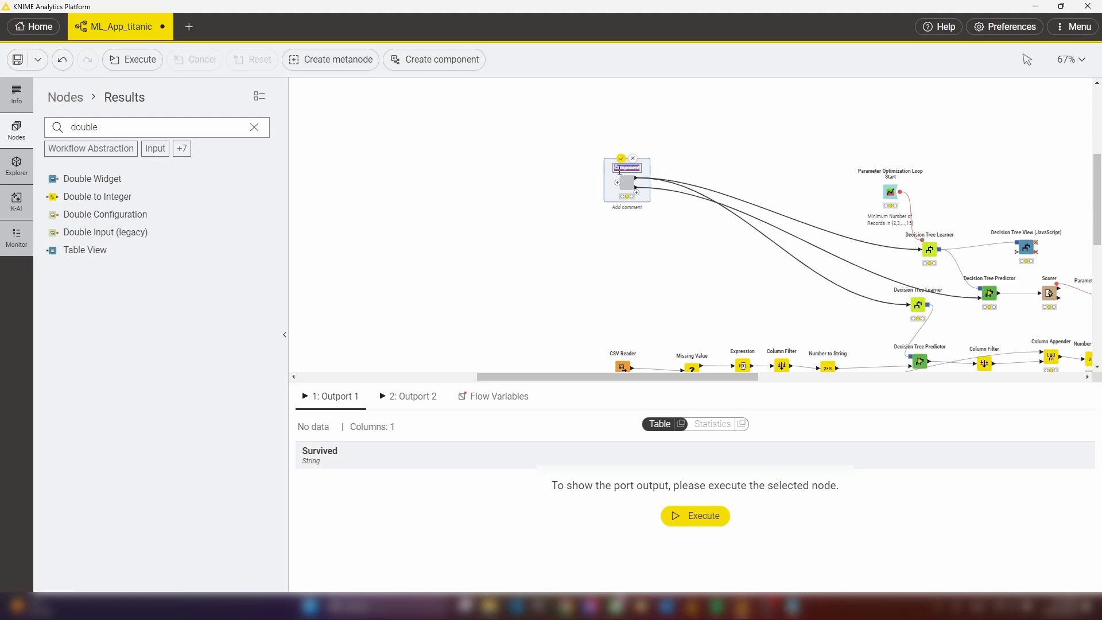
pyautogui.write('1. Parameter Selection')
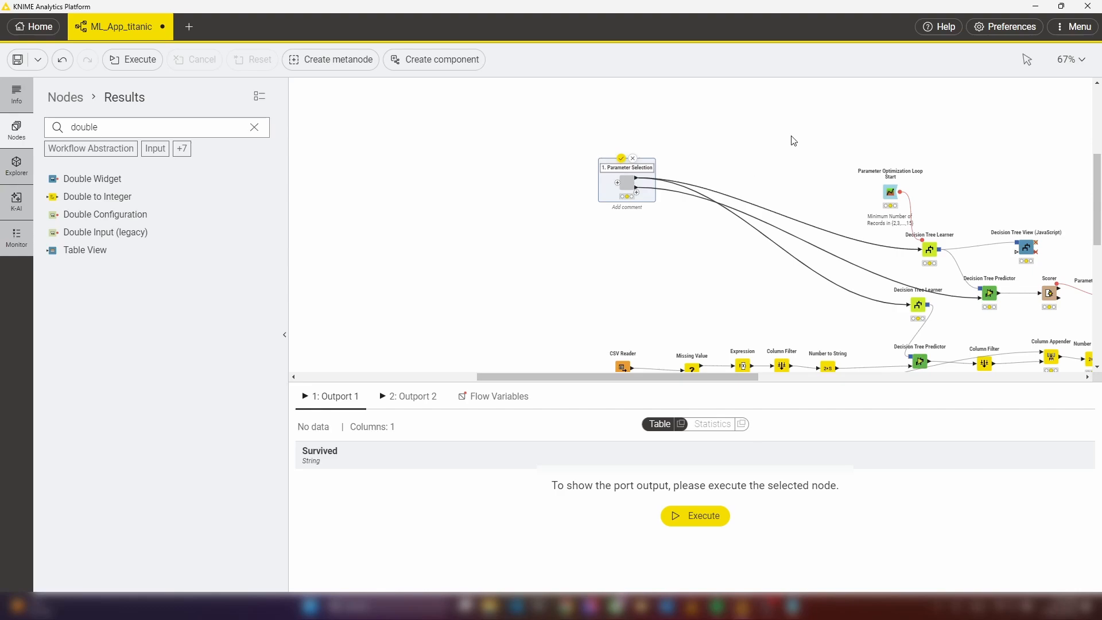
pyautogui.press('Return')
pyautogui.press('F7')
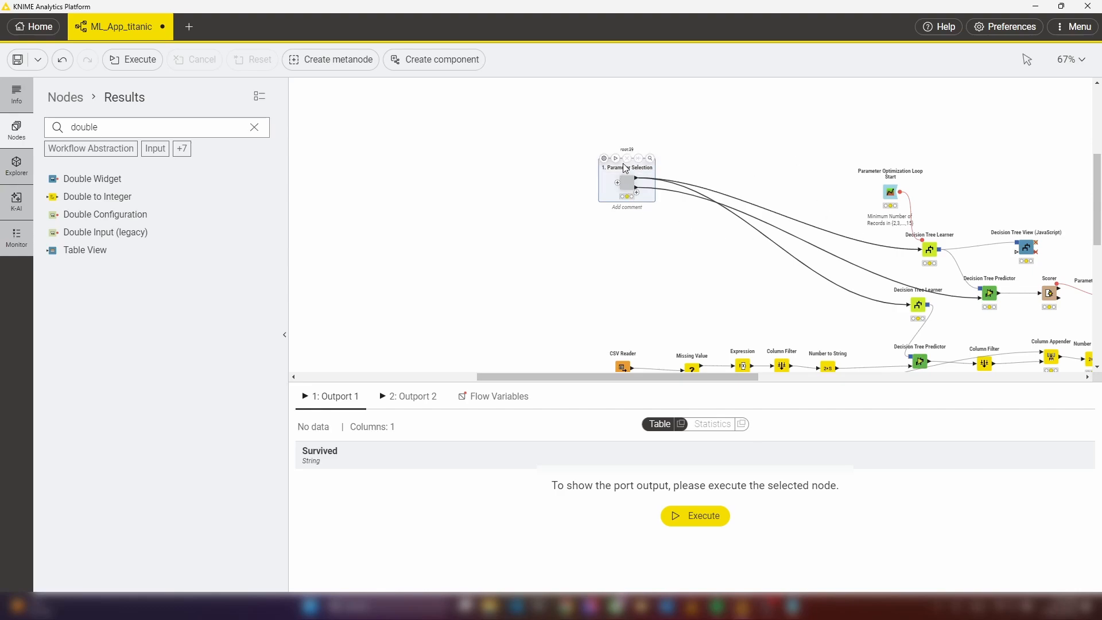
# - Move the parameter optimization loop nodes and the Decision Tree View upward, away from the separate lower Decision Tree Learner
pyautogui.moveTo(689, 376); pyautogui.dragTo(738, 377)
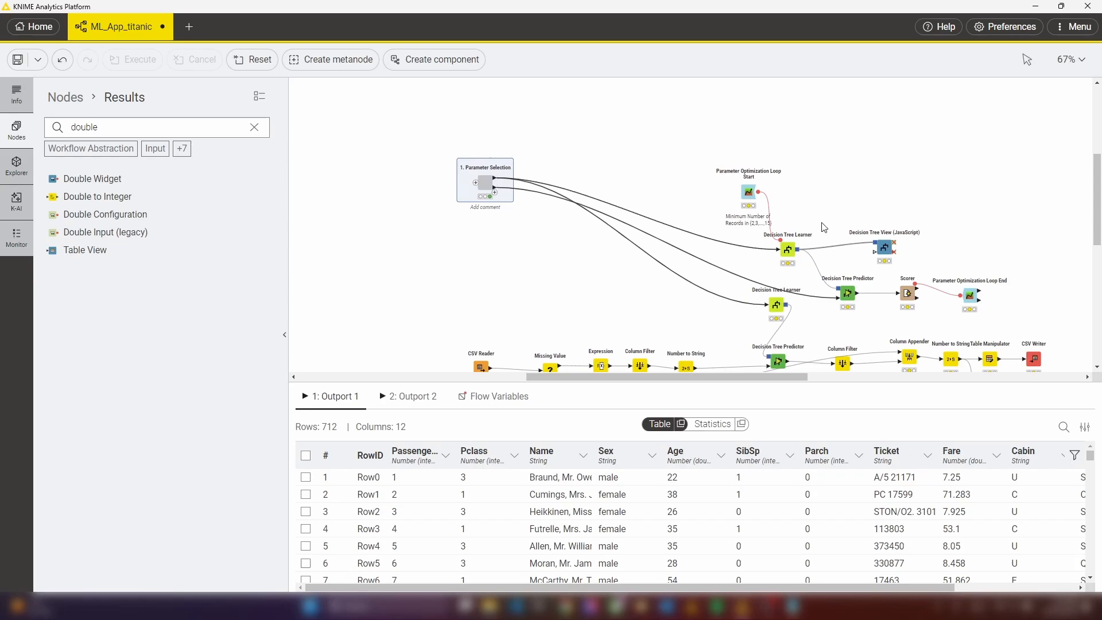
pyautogui.moveTo(747, 194); pyautogui.dragTo(721, 162)
pyautogui.moveTo(782, 252); pyautogui.dragTo(779, 213)
pyautogui.moveTo(882, 250); pyautogui.dragTo(894, 215)
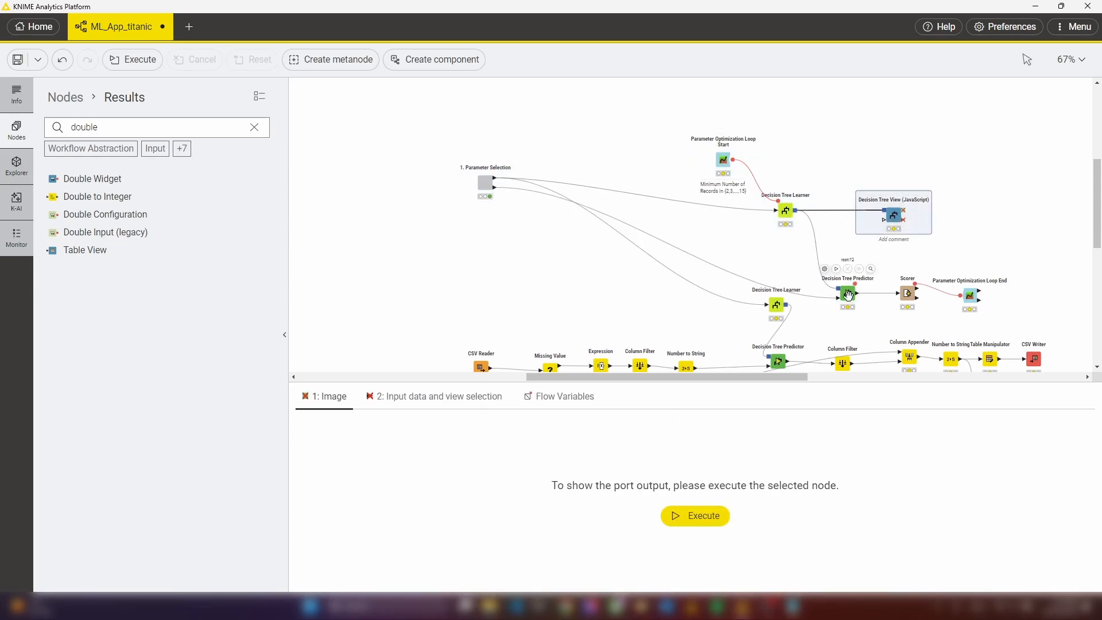
pyautogui.moveTo(848, 293); pyautogui.dragTo(840, 261)
pyautogui.moveTo(911, 308); pyautogui.dragTo(897, 272)
pyautogui.moveTo(970, 304); pyautogui.dragTo(960, 259)
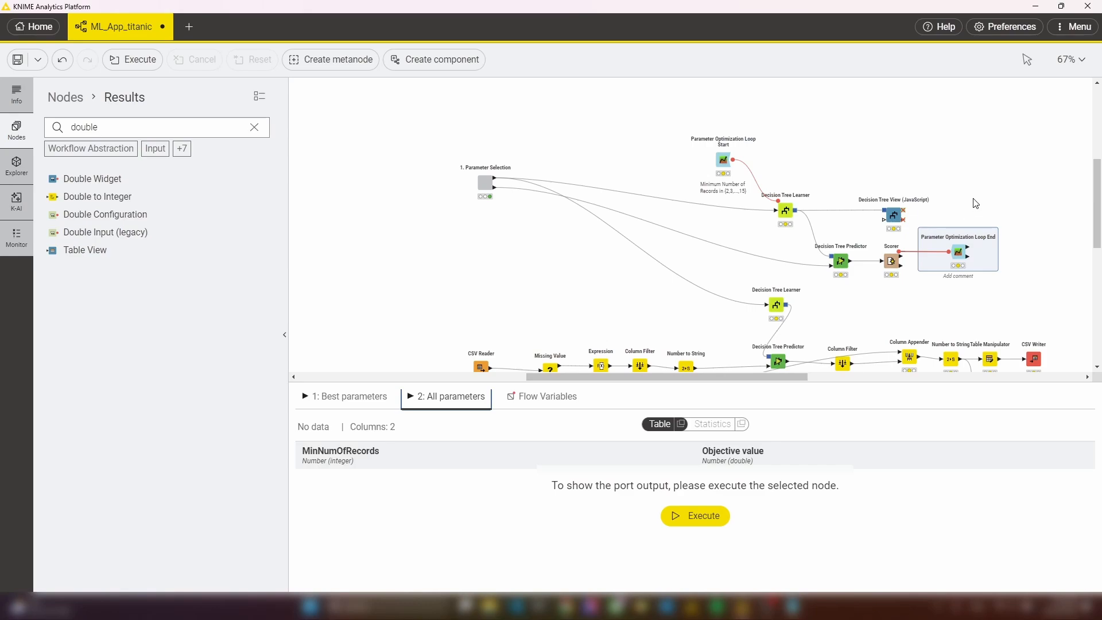
pyautogui.click(892, 261)
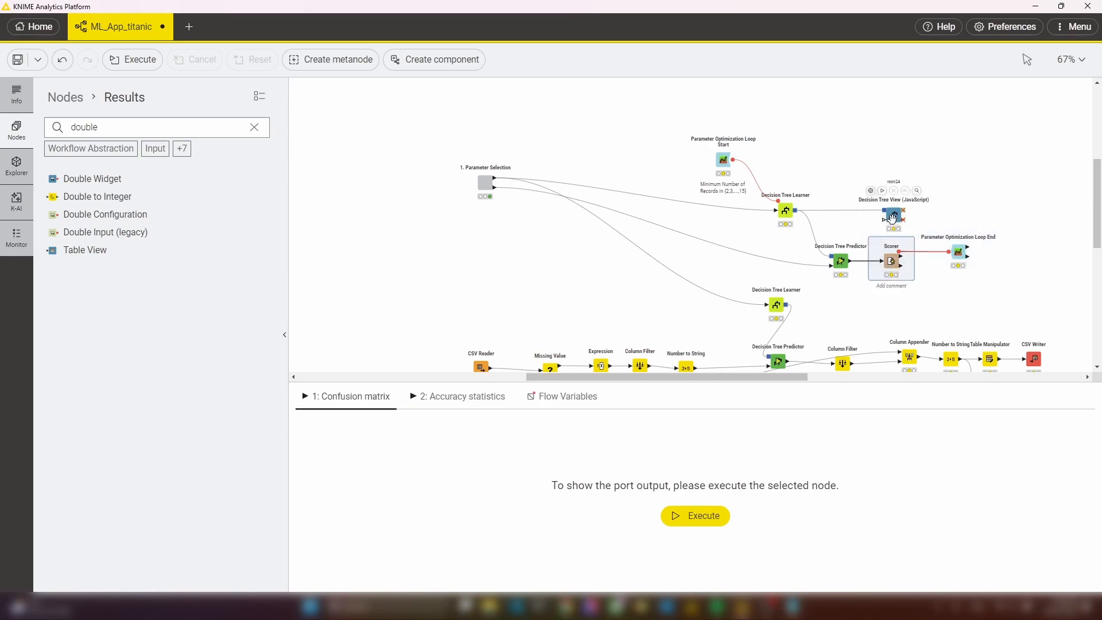
pyautogui.keyDown('ctrl'); pyautogui.click(893, 215); pyautogui.keyUp('ctrl')
pyautogui.keyDown('ctrl'); pyautogui.click(840, 262); pyautogui.keyUp('ctrl')
pyautogui.keyDown('ctrl'); pyautogui.click(785, 211); pyautogui.keyUp('ctrl')
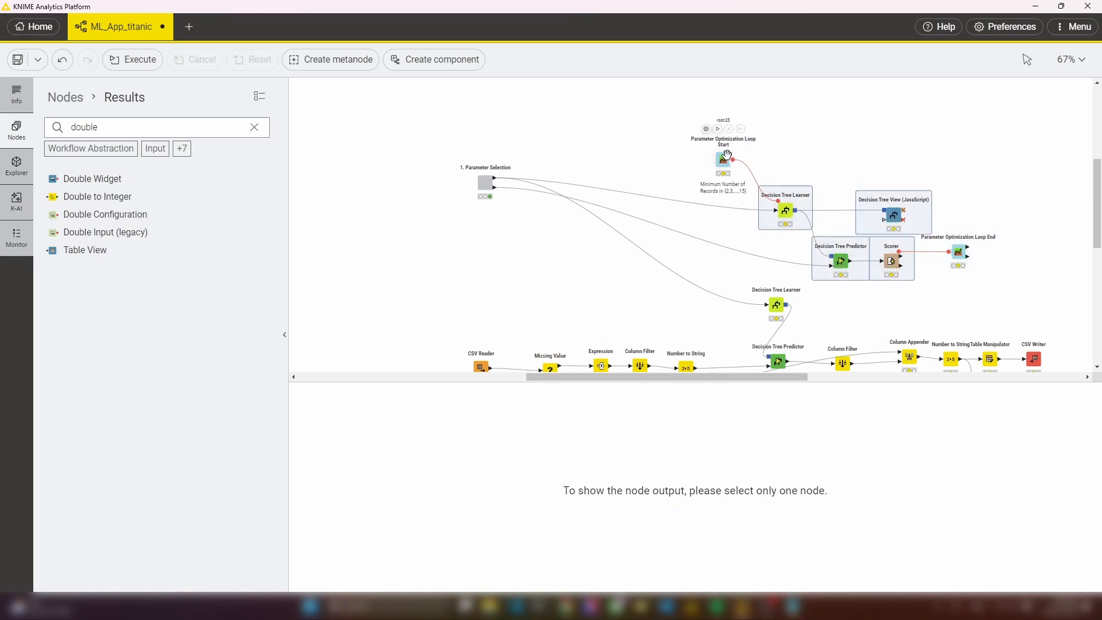
pyautogui.keyDown('ctrl'); pyautogui.click(723, 160); pyautogui.keyUp('ctrl')
pyautogui.keyDown('ctrl'); pyautogui.click(957, 250); pyautogui.keyUp('ctrl')
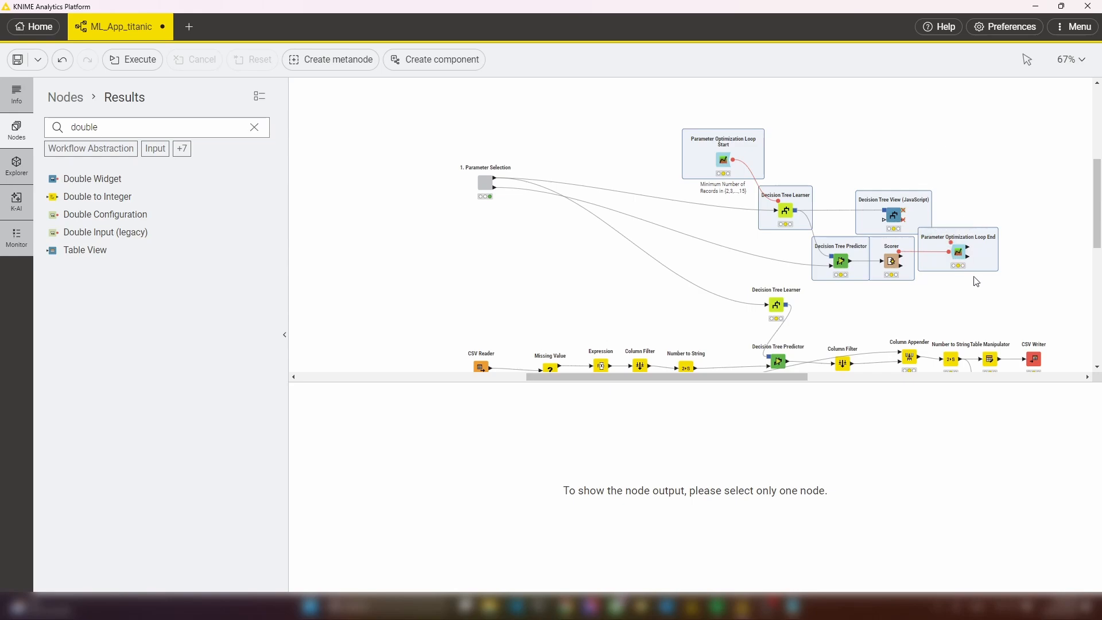
# - Execute the Parameter Optimization Loop End and examine its best parameters and all parameters tables
pyautogui.click(959, 253)
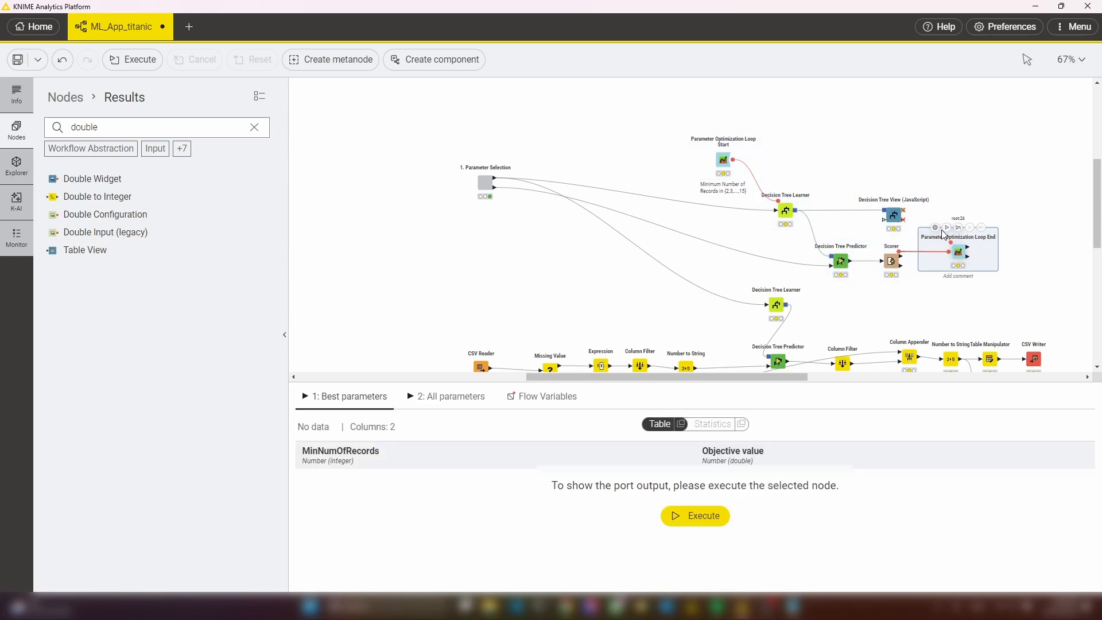
pyautogui.click(947, 228)
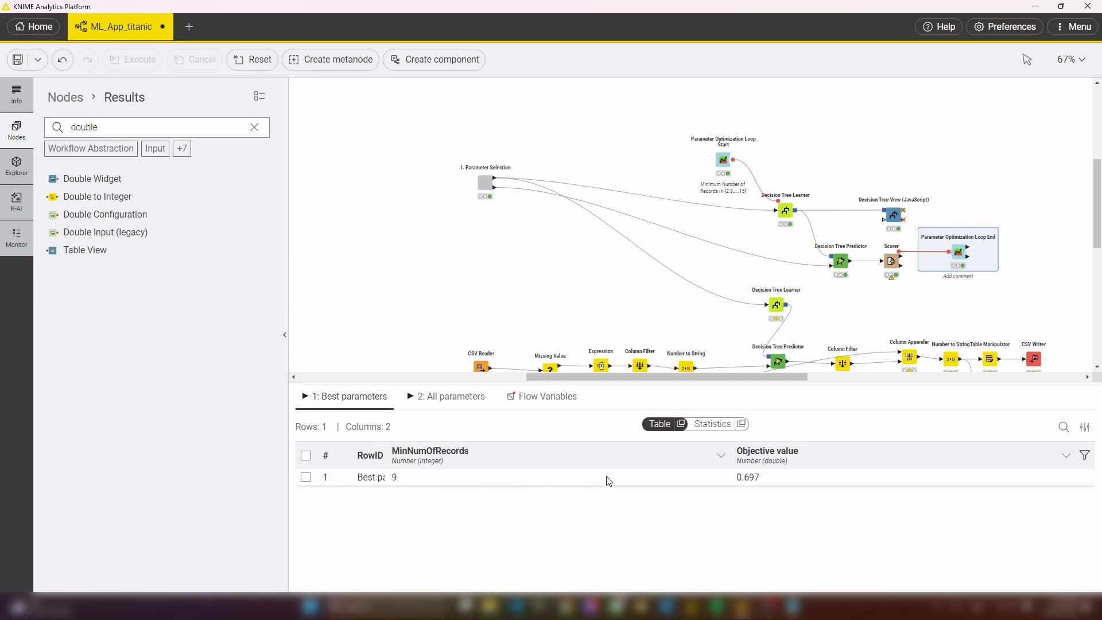
pyautogui.click(446, 397)
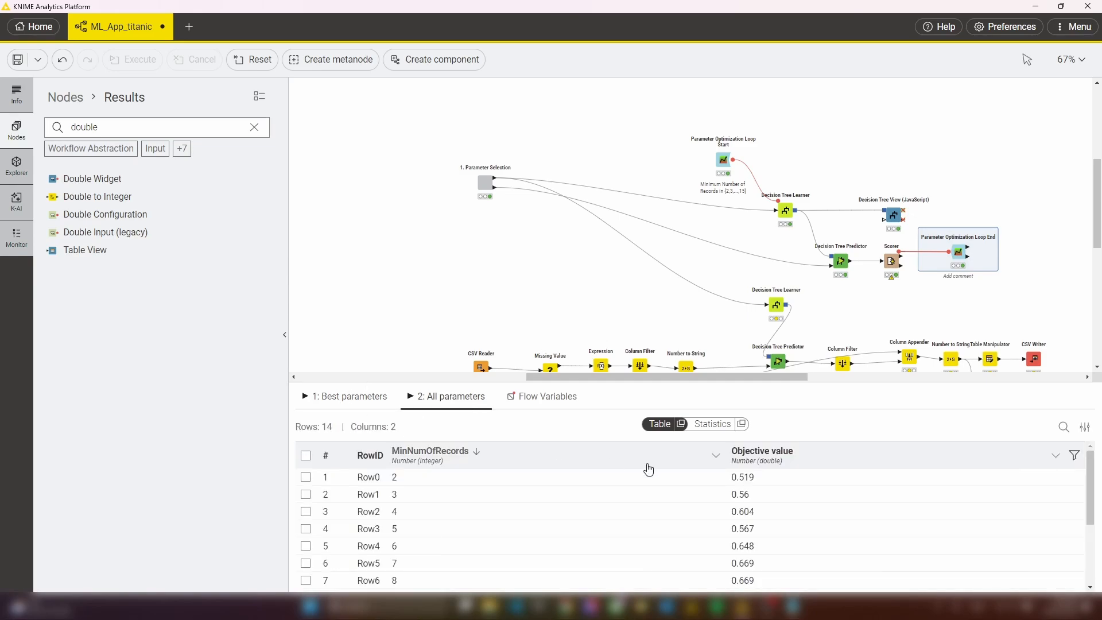
pyautogui.scroll(-4, 790, 500)
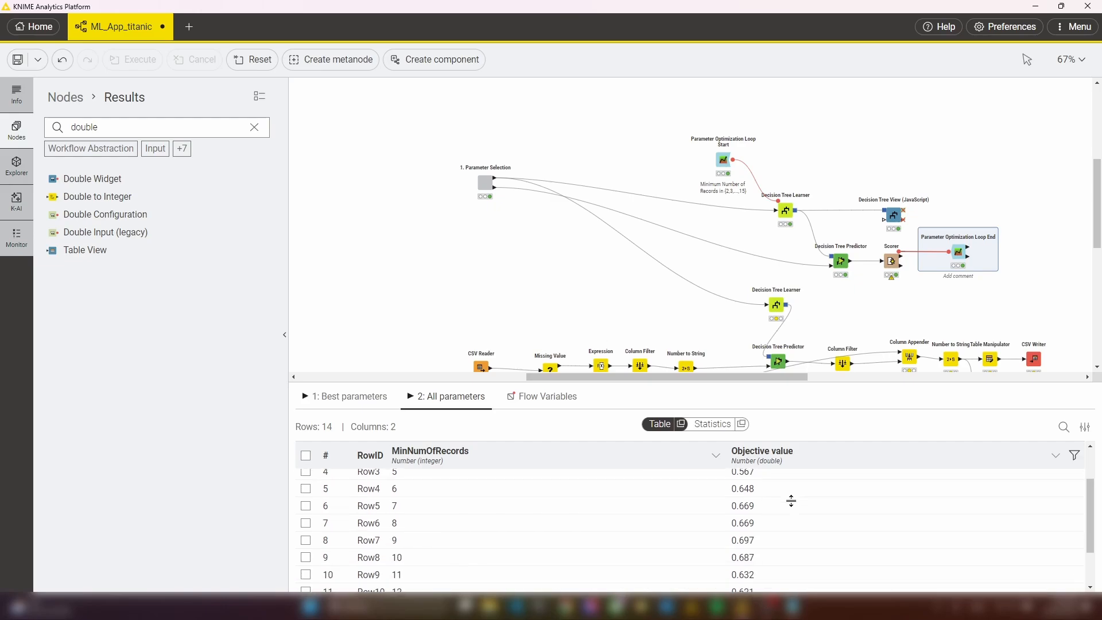
pyautogui.scroll(3, 792, 504)
pyautogui.scroll(1, 794, 504)
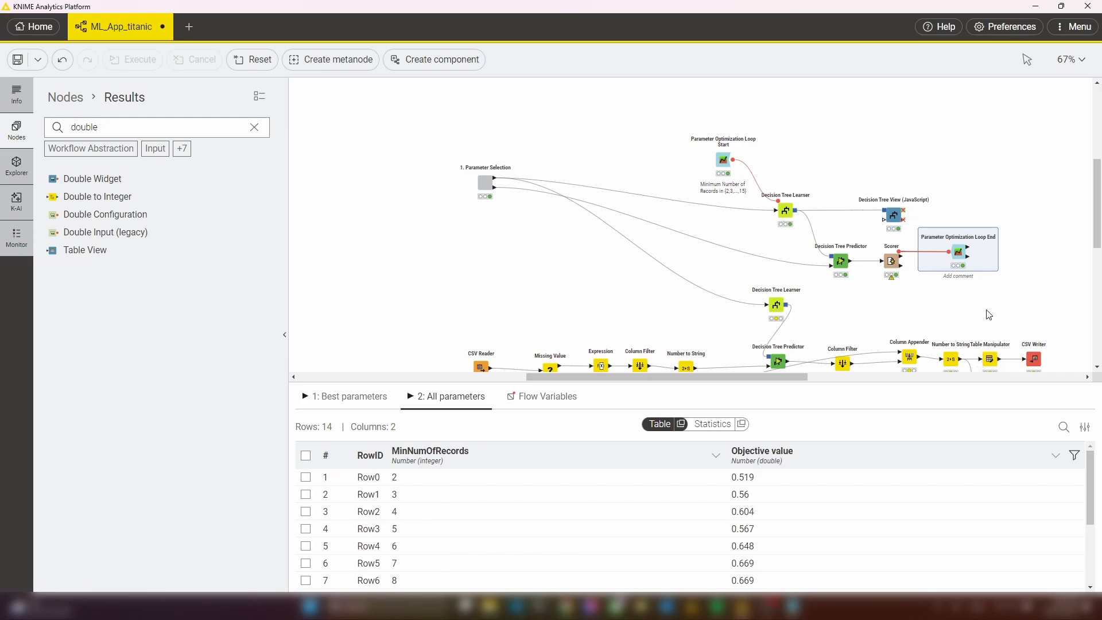
pyautogui.moveTo(948, 360)
pyautogui.moveTo(975, 261)
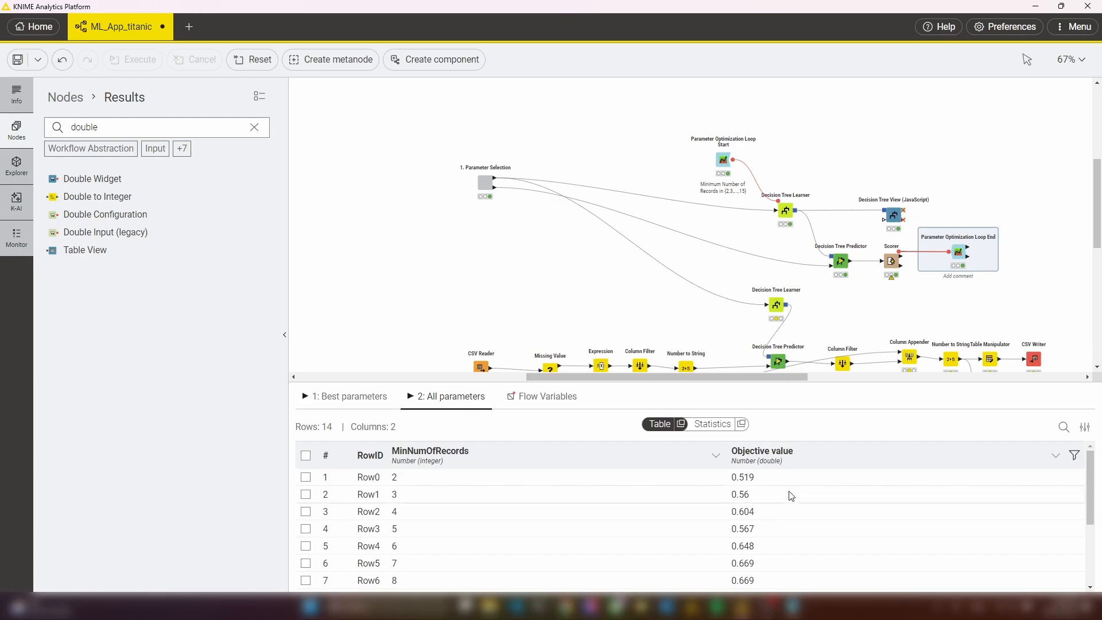
# - Move the Decision Tree View beside the lower Decision Tree Learner and feed it that learner's model instead of the loop learner's
pyautogui.moveTo(790, 210)
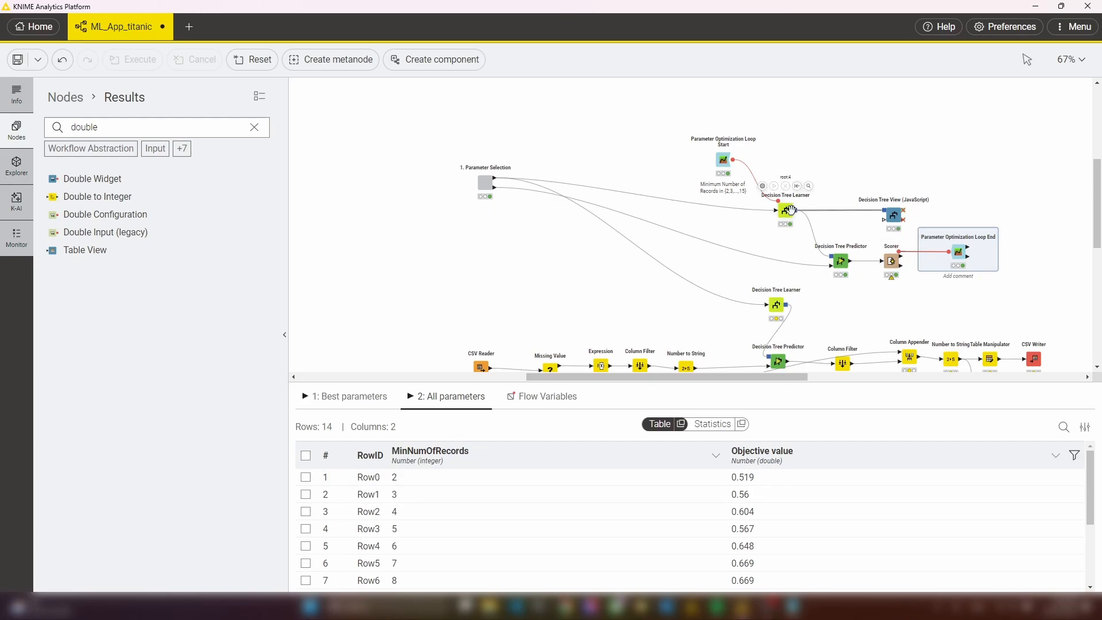
pyautogui.moveTo(896, 216)
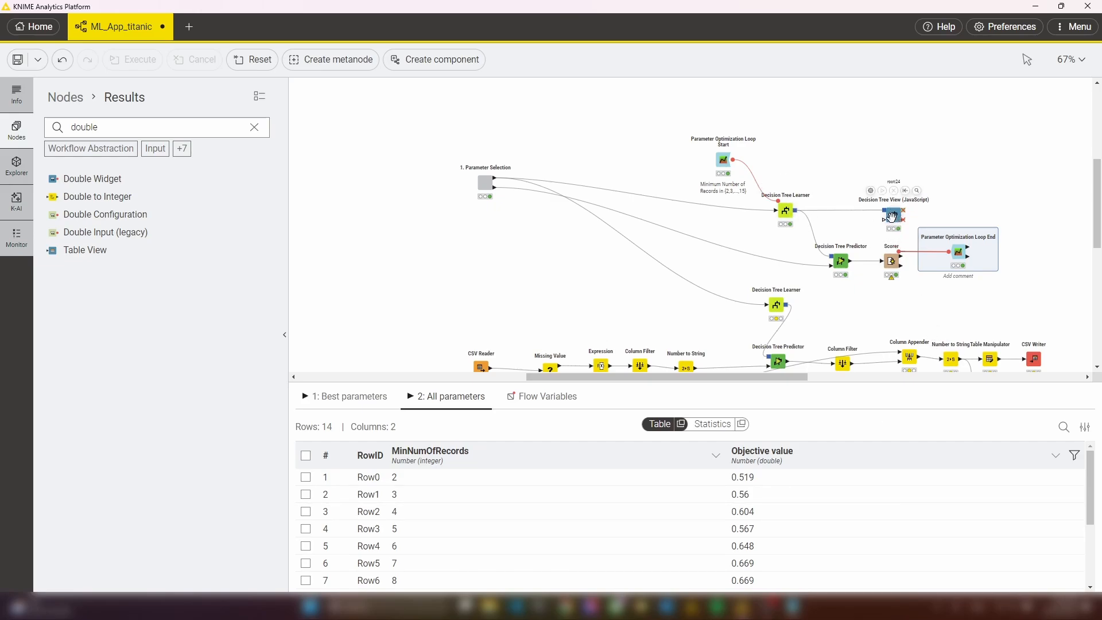
pyautogui.click(892, 217)
pyautogui.scroll(-2, 891, 218)
pyautogui.scroll(-2, 890, 218)
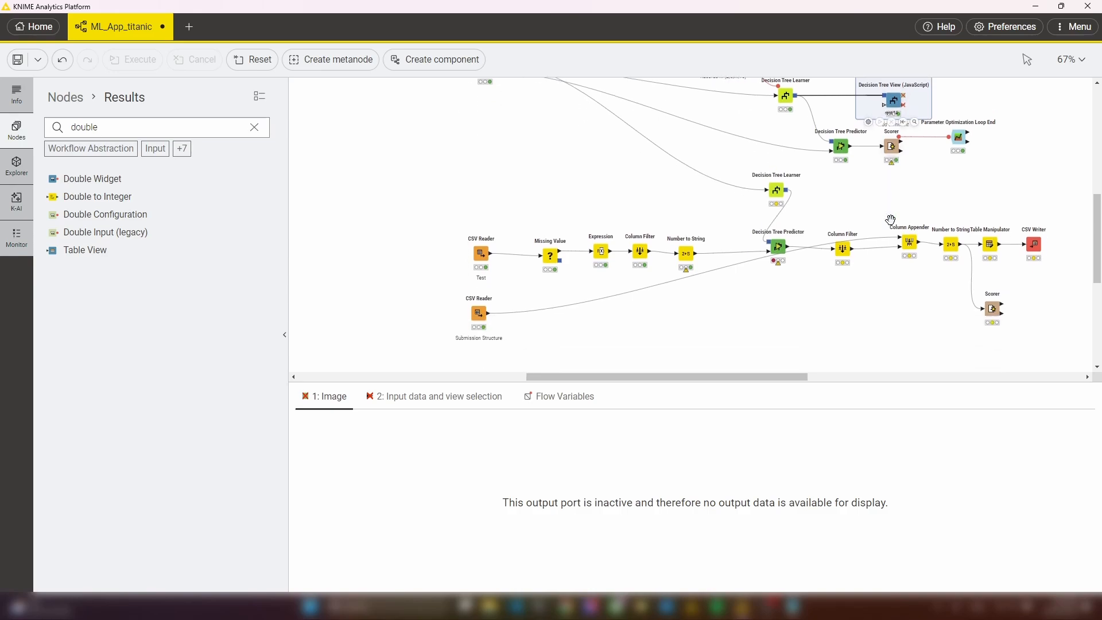
pyautogui.scroll(2, 891, 218)
pyautogui.moveTo(914, 166)
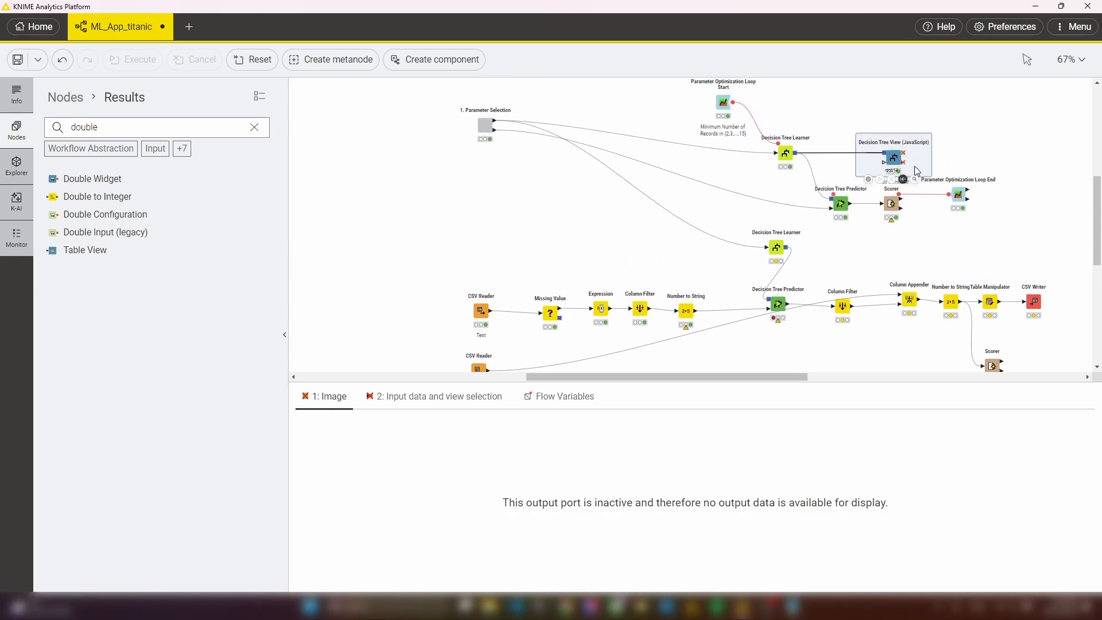
pyautogui.scroll(-2, 907, 217)
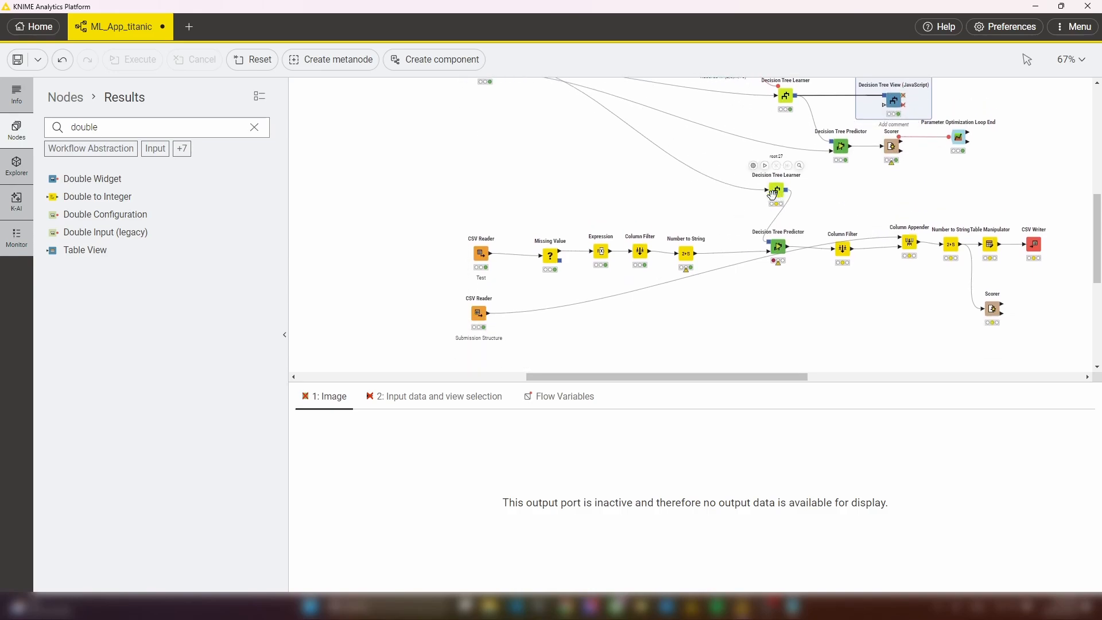
pyautogui.moveTo(841, 228)
pyautogui.scroll(2, 848, 259)
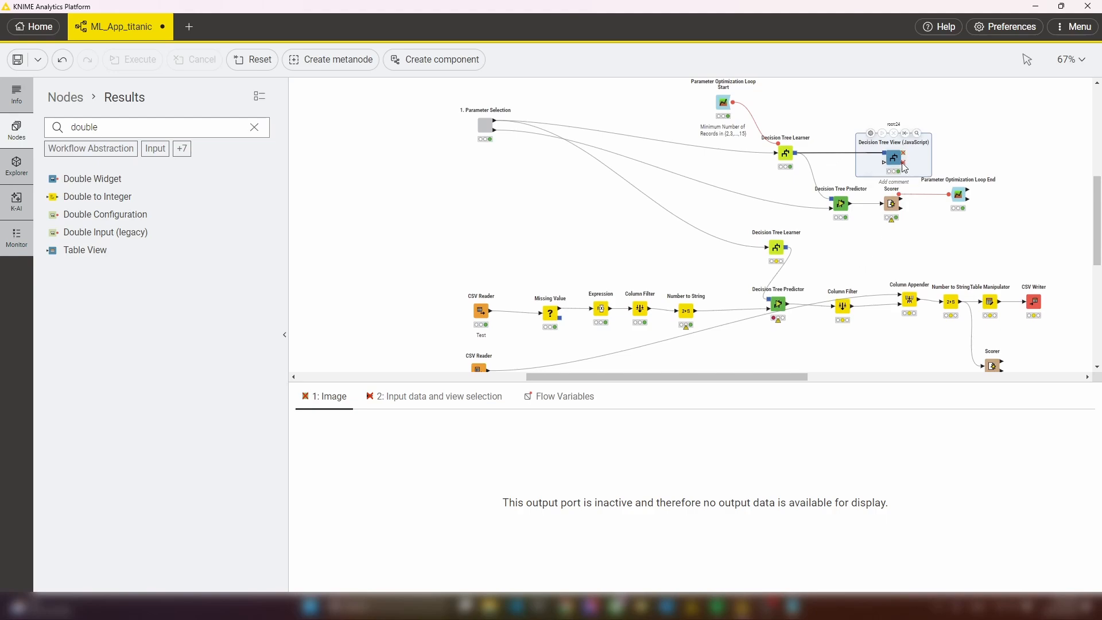
pyautogui.moveTo(893, 159); pyautogui.dragTo(864, 254)
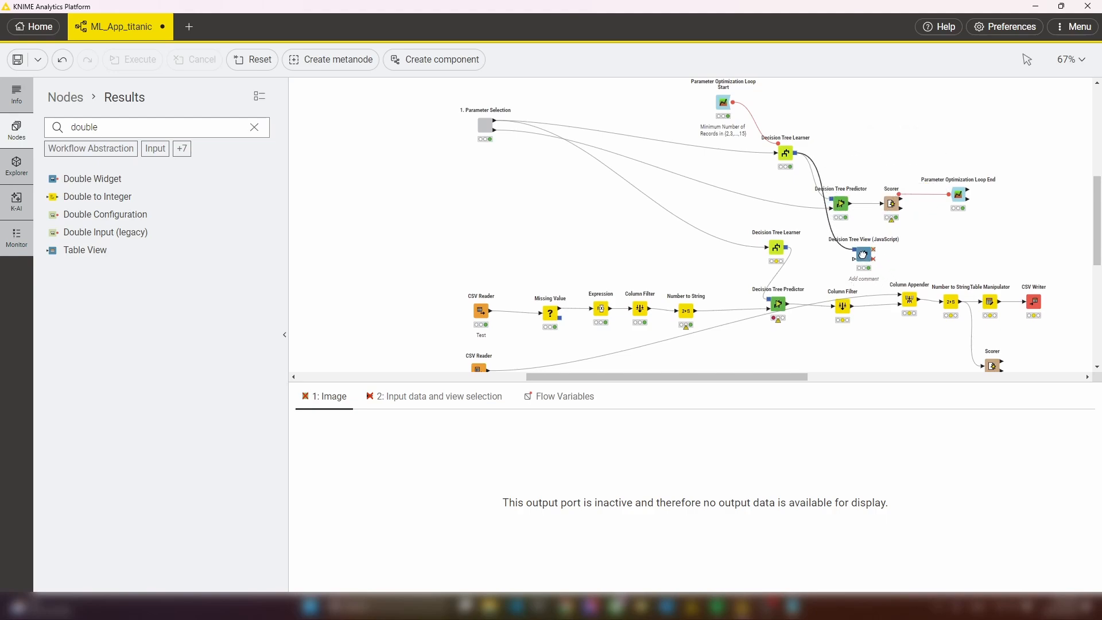
pyautogui.moveTo(781, 248)
pyautogui.moveTo(786, 251); pyautogui.dragTo(853, 255)
pyautogui.click(924, 152)
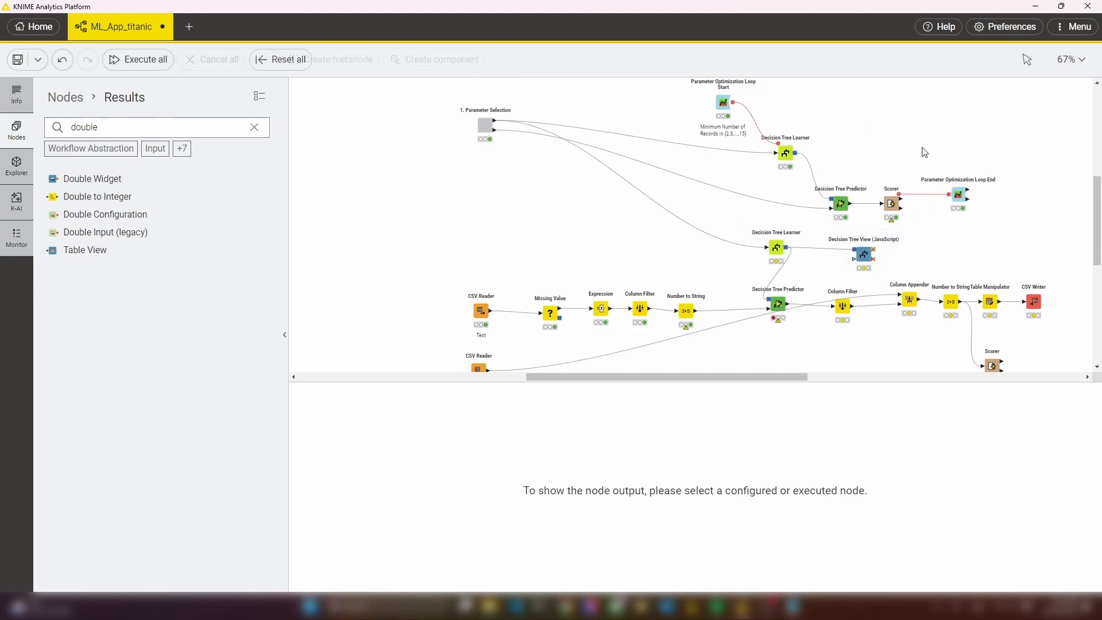
# - Add a Table Row to Variable node to the Parameter Optimization Loop End's best parameters output and review that output
pyautogui.click(958, 195)
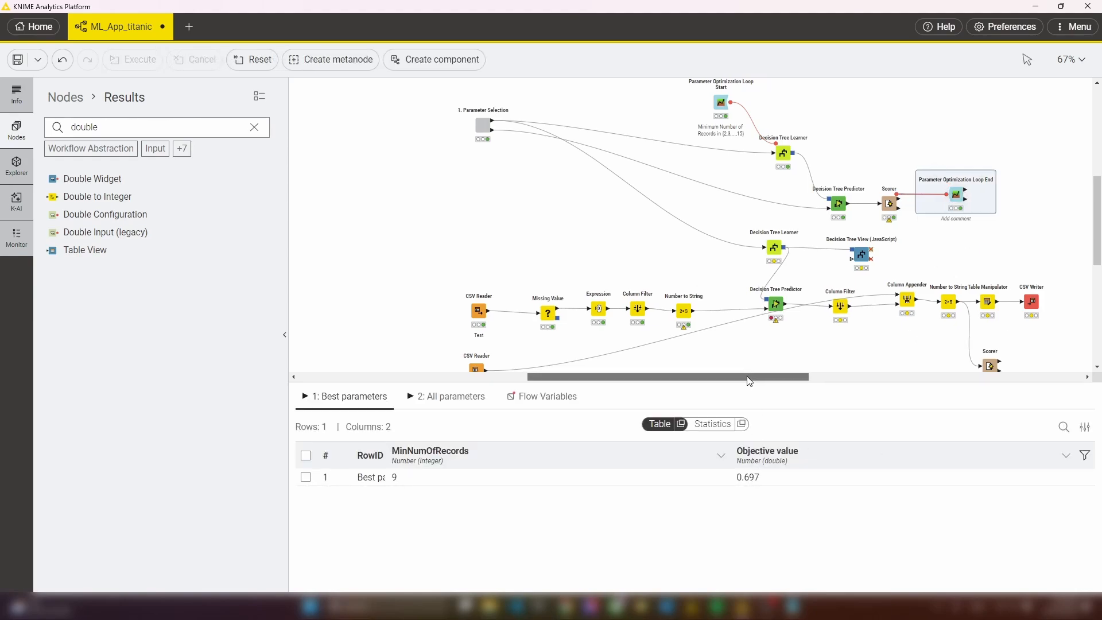
pyautogui.moveTo(746, 377); pyautogui.dragTo(778, 377)
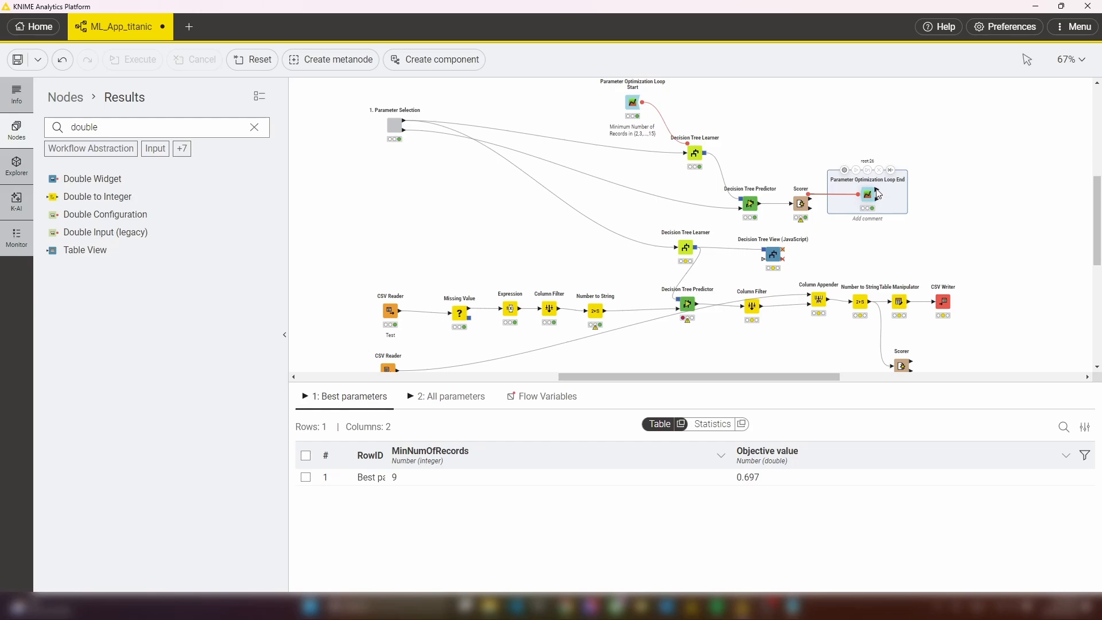
pyautogui.moveTo(876, 191); pyautogui.dragTo(924, 190)
pyautogui.write('t')
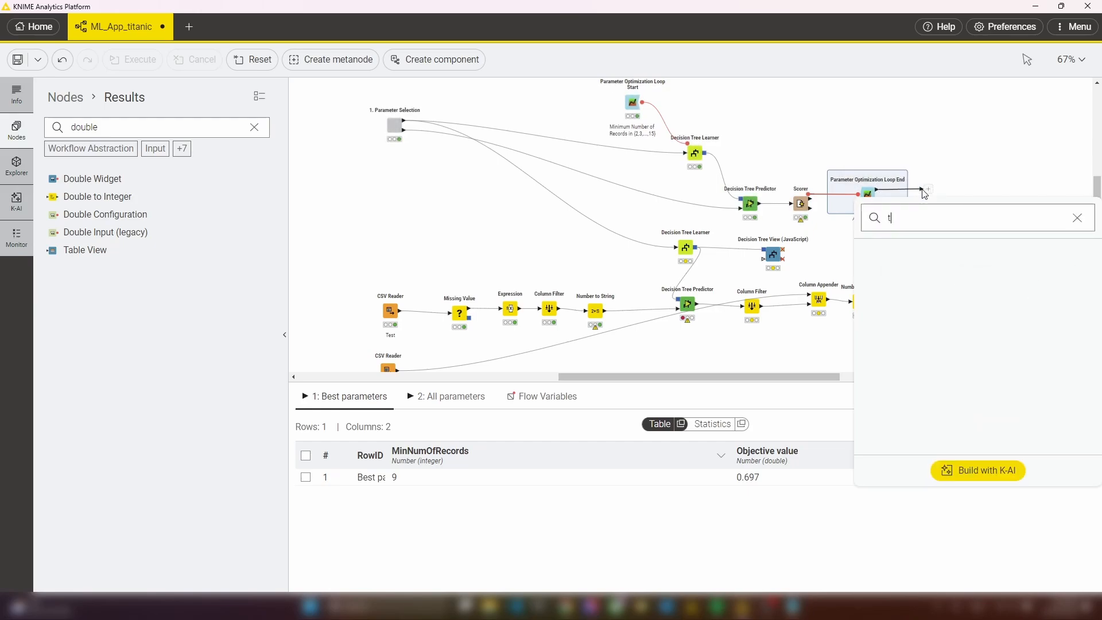
pyautogui.write('able to var')
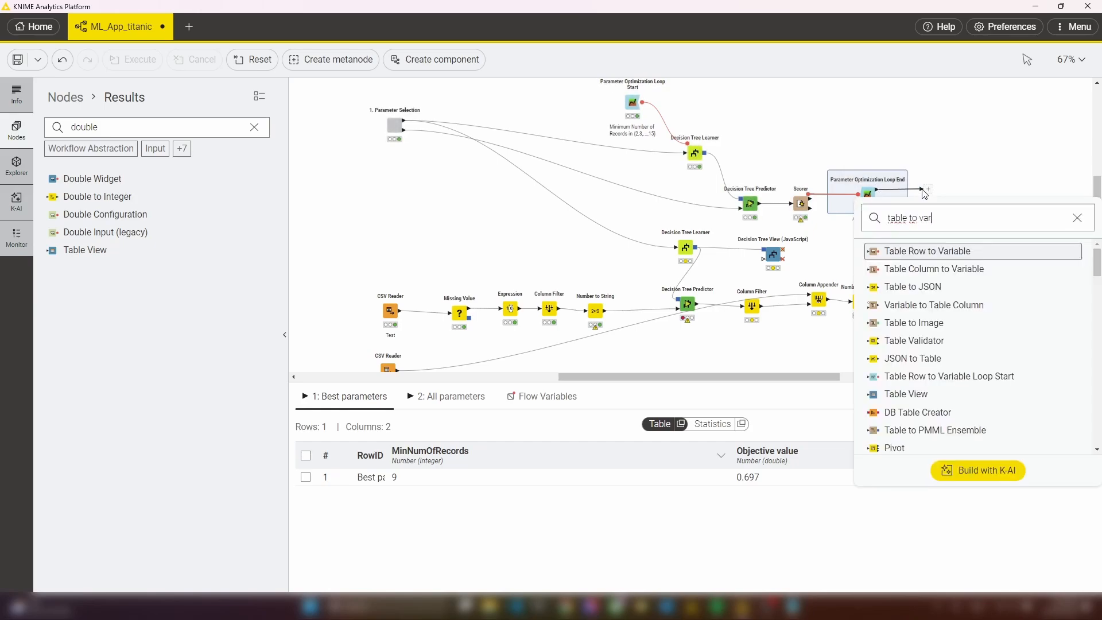
pyautogui.click(959, 256)
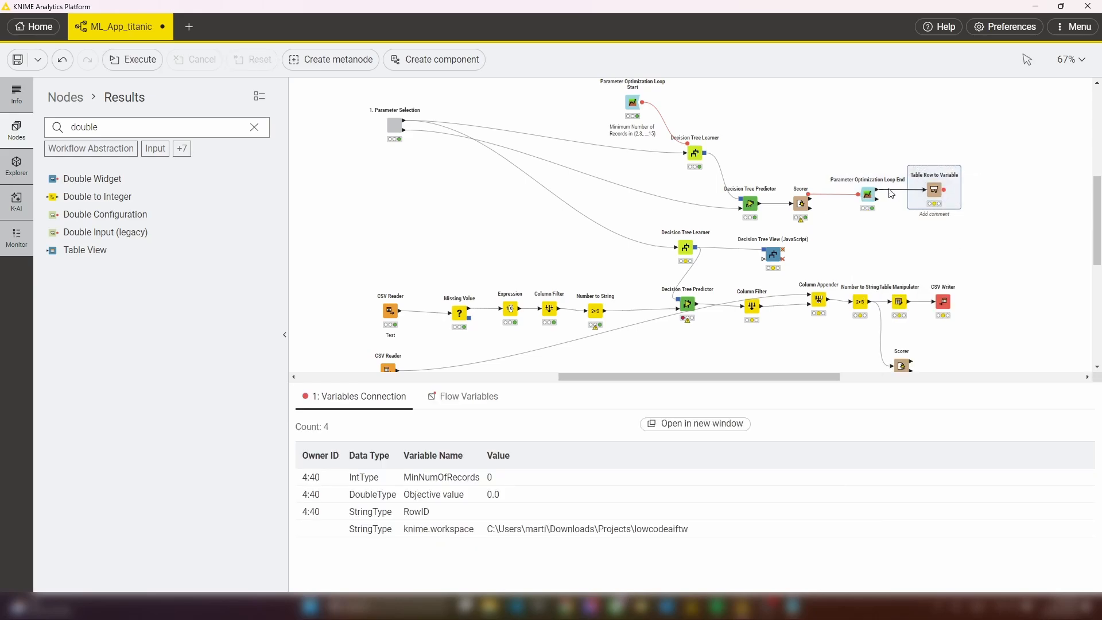
pyautogui.click(867, 194)
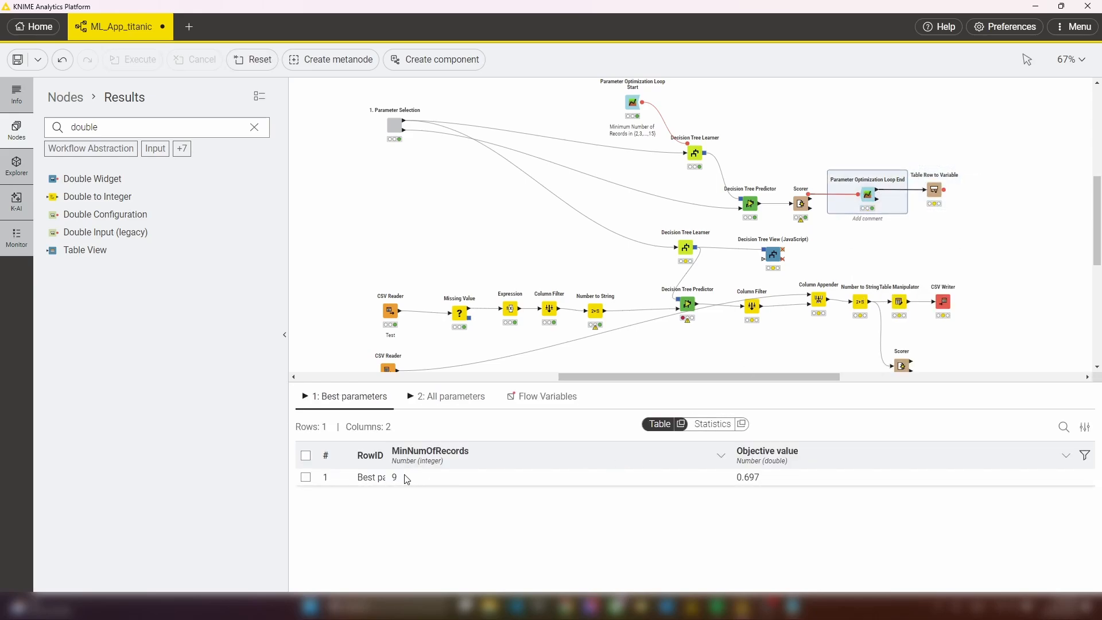
# - Configure the Table Row to Variable node to output only MinNumOfRecords, excluding Objective value, and execute it
pyautogui.moveTo(955, 175)
pyautogui.click(919, 167)
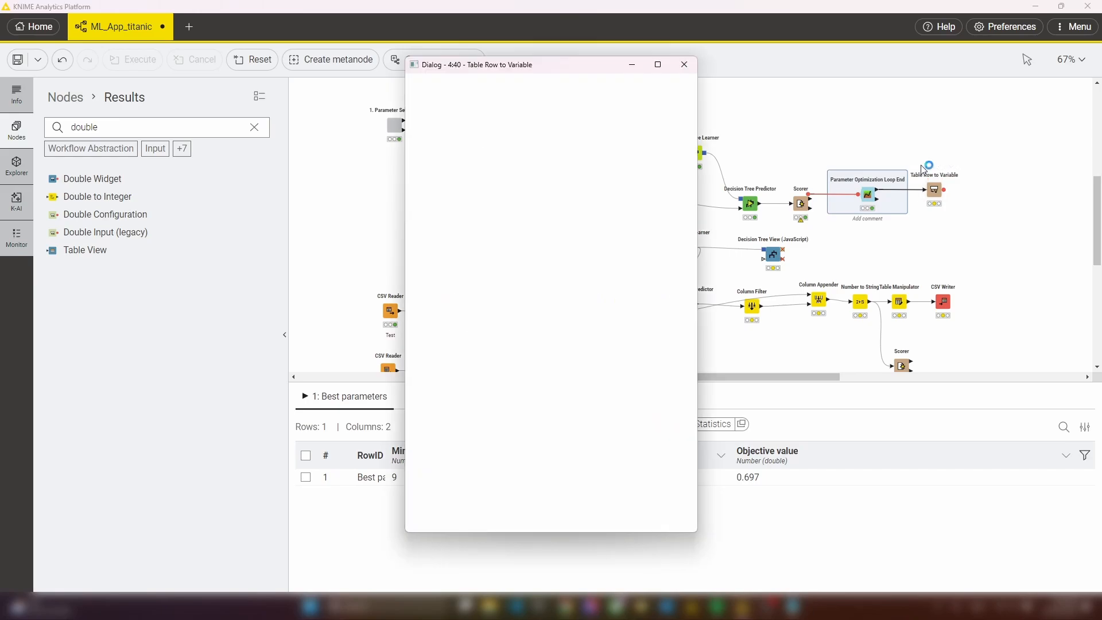
pyautogui.doubleClick(605, 225)
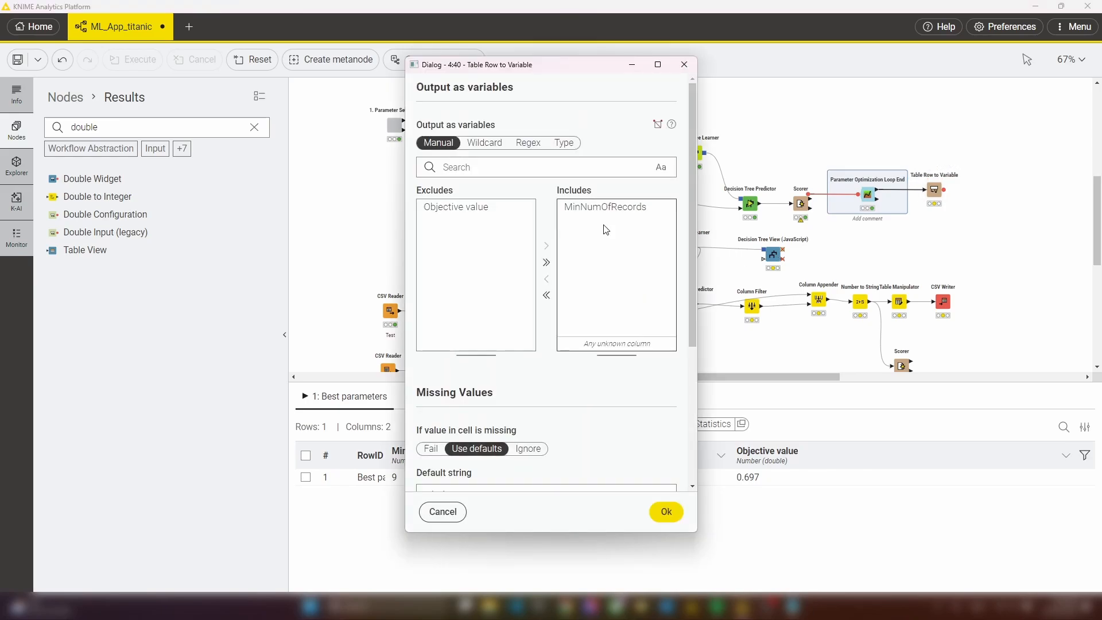
pyautogui.click(664, 511)
pyautogui.click(928, 167)
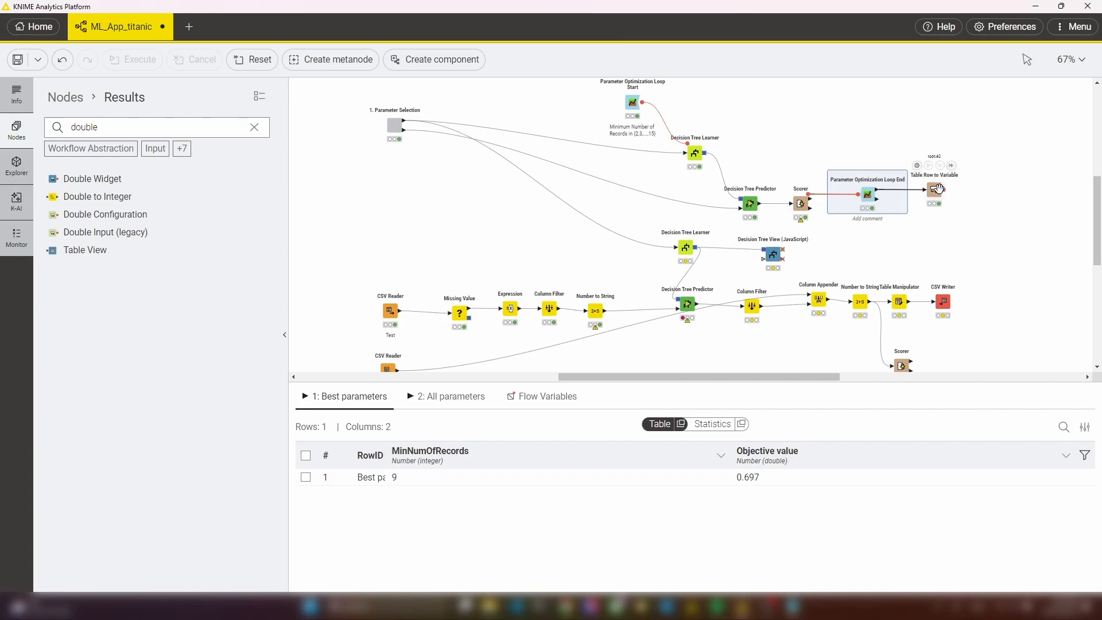
# - Connect the Table Row to Variable output to the lower Decision Tree Learner and control minNumberRecordsPerNode with the MinNumOfRecords variable
pyautogui.moveTo(944, 189); pyautogui.dragTo(686, 247)
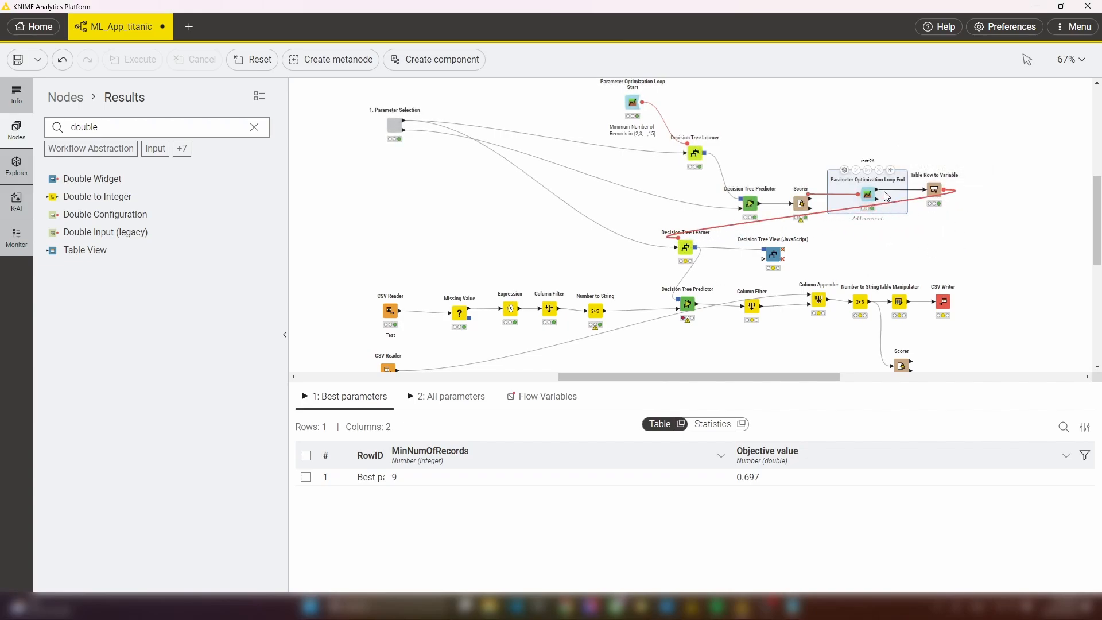
pyautogui.click(686, 247)
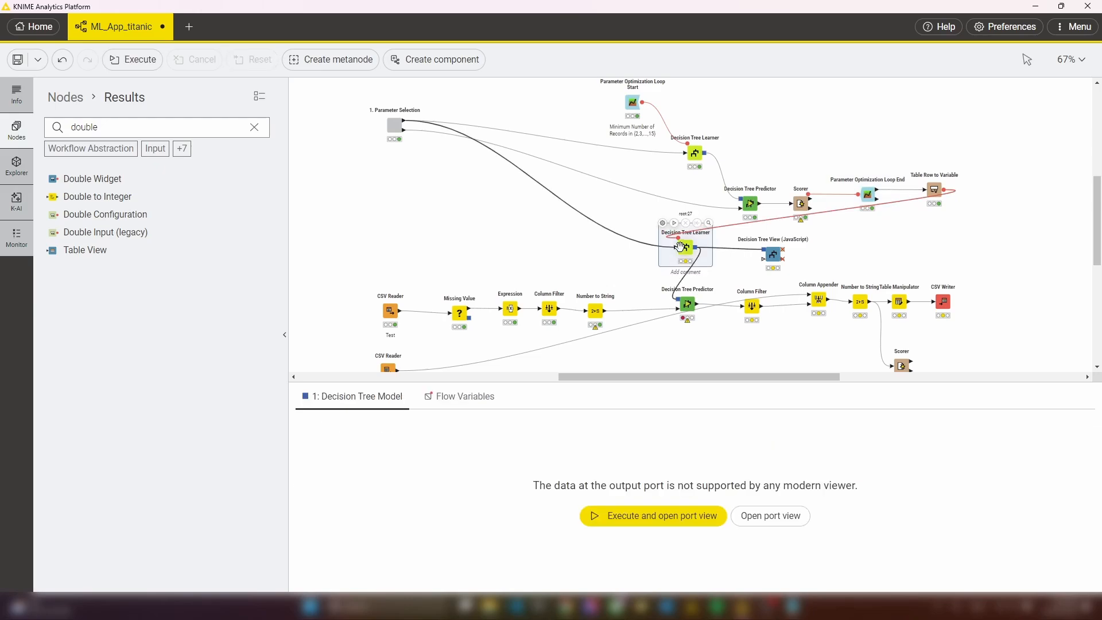
pyautogui.click(666, 223)
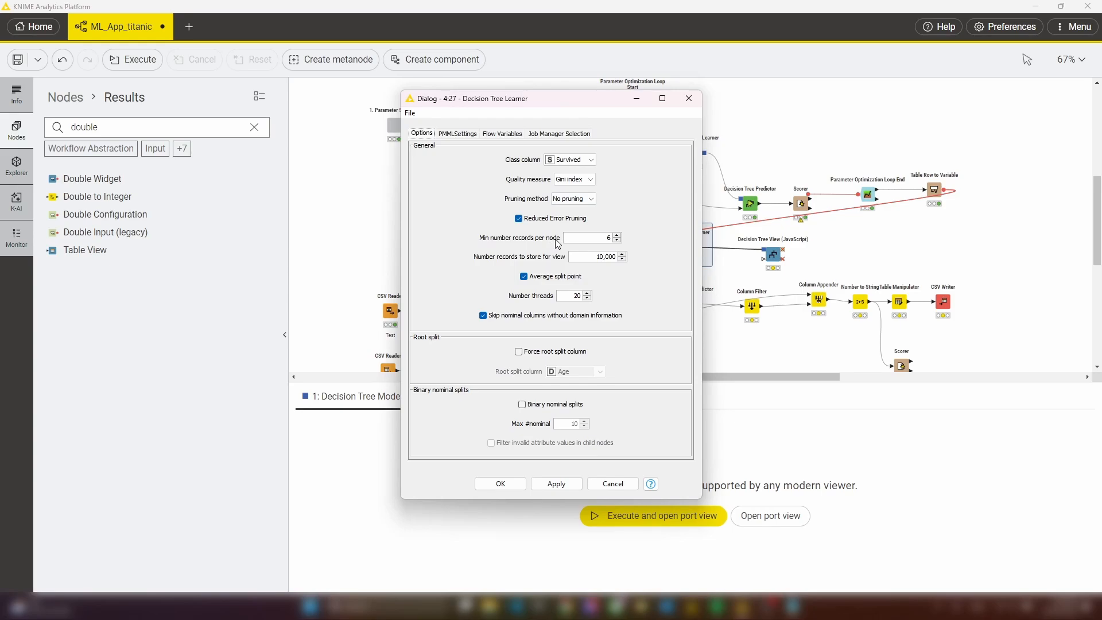
pyautogui.click(500, 134)
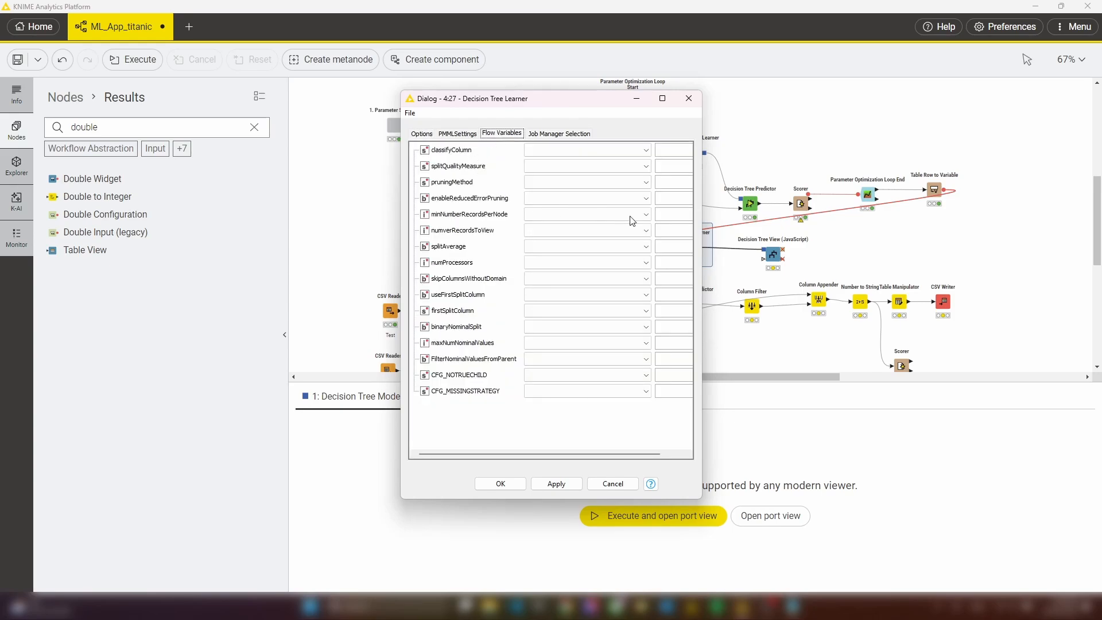
pyautogui.click(647, 215)
pyautogui.click(603, 237)
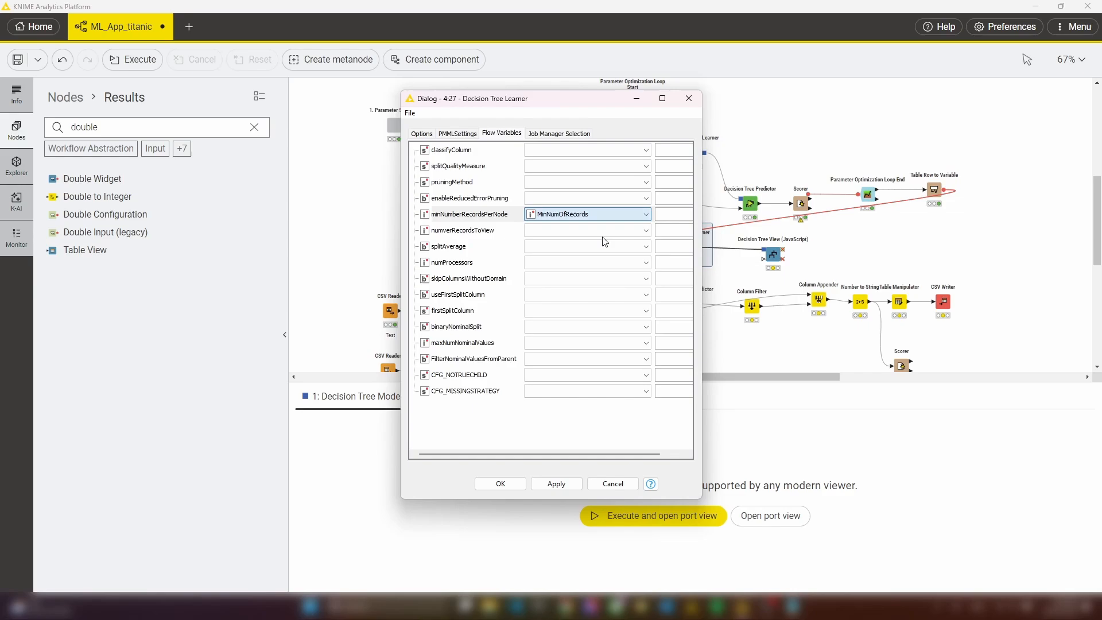
pyautogui.click(494, 484)
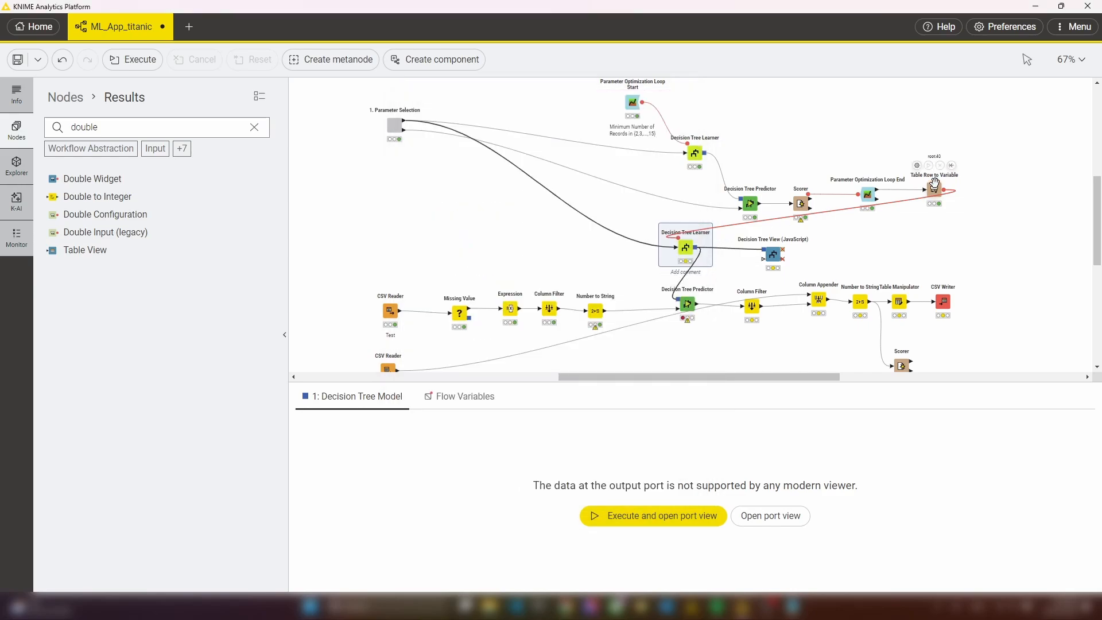
# - Add a Generic ECharts View node to the Parameter Optimization Loop End's all parameters output
pyautogui.click(867, 192)
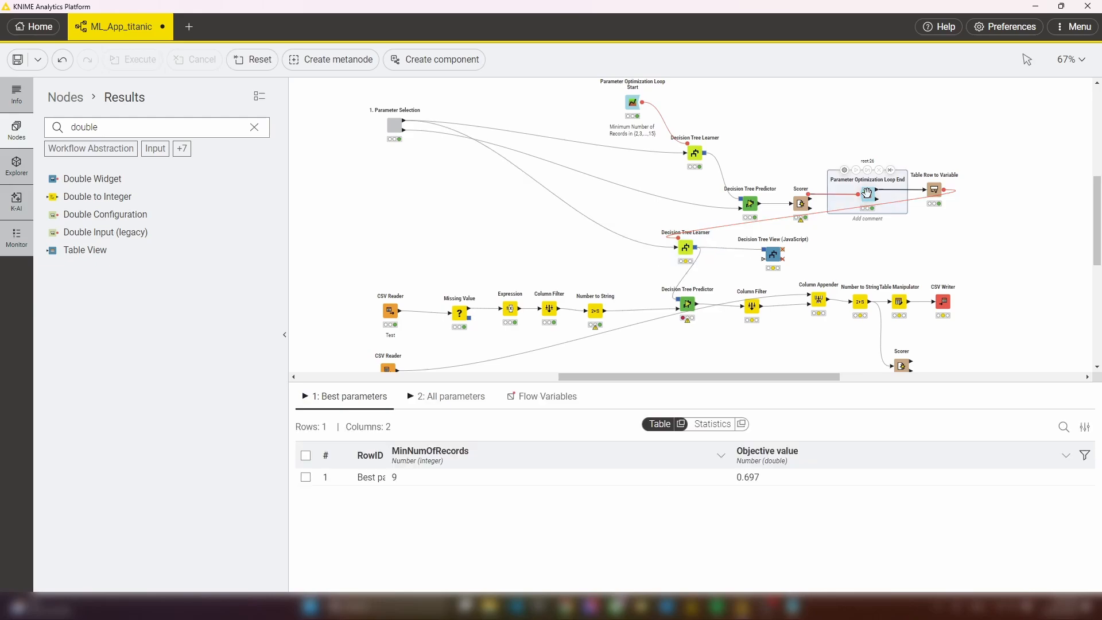
pyautogui.click(445, 396)
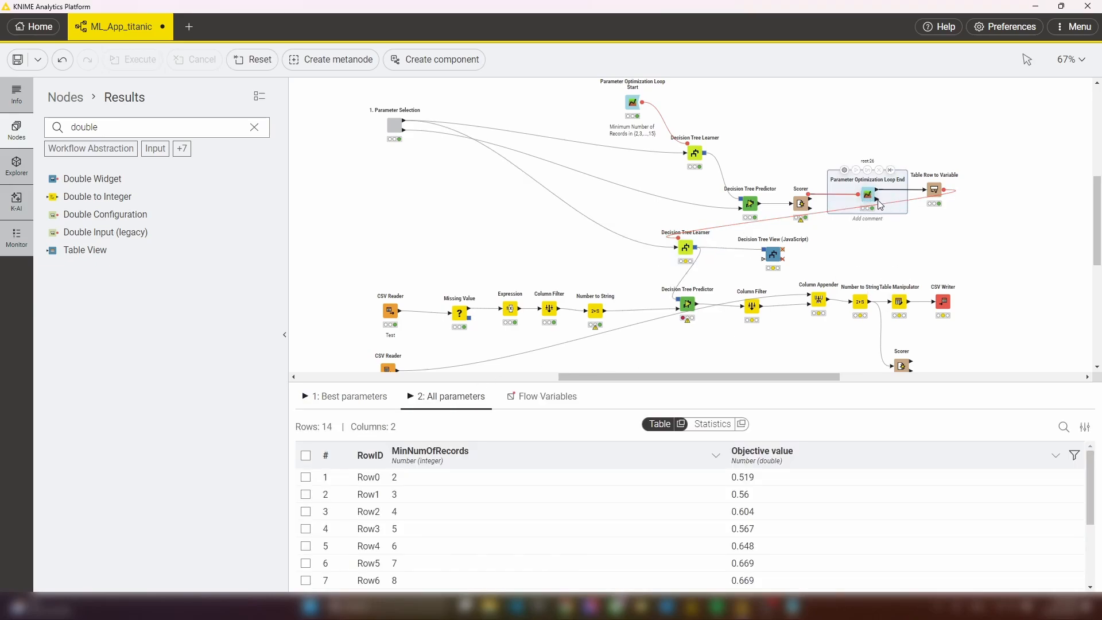
pyautogui.moveTo(876, 199); pyautogui.dragTo(923, 229)
pyautogui.write('gener')
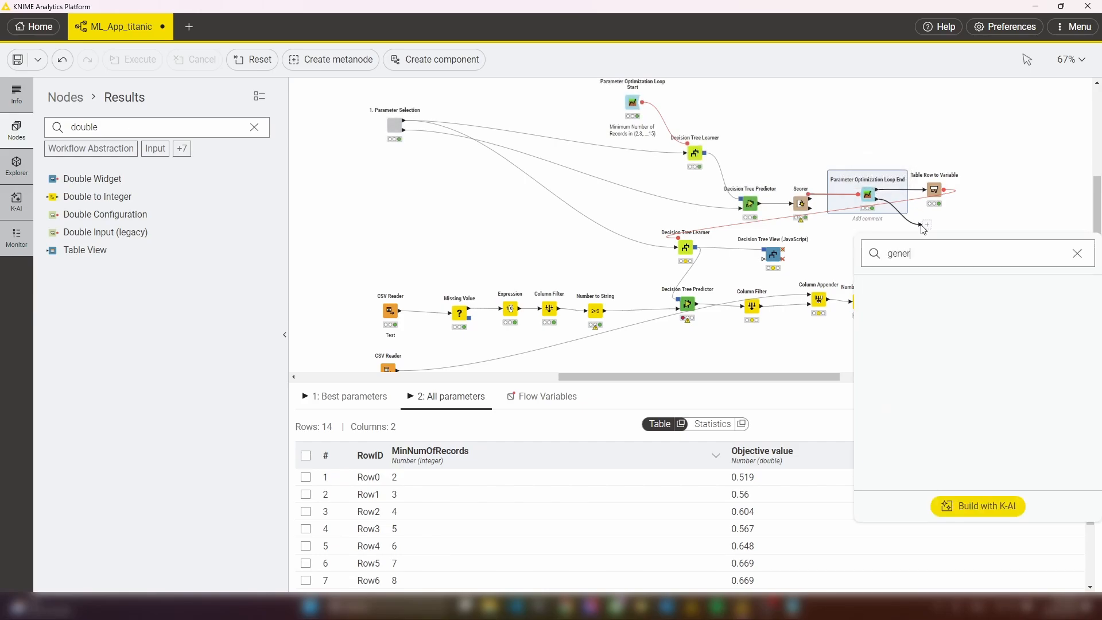
pyautogui.write('ic ex')
pyautogui.press('Return')
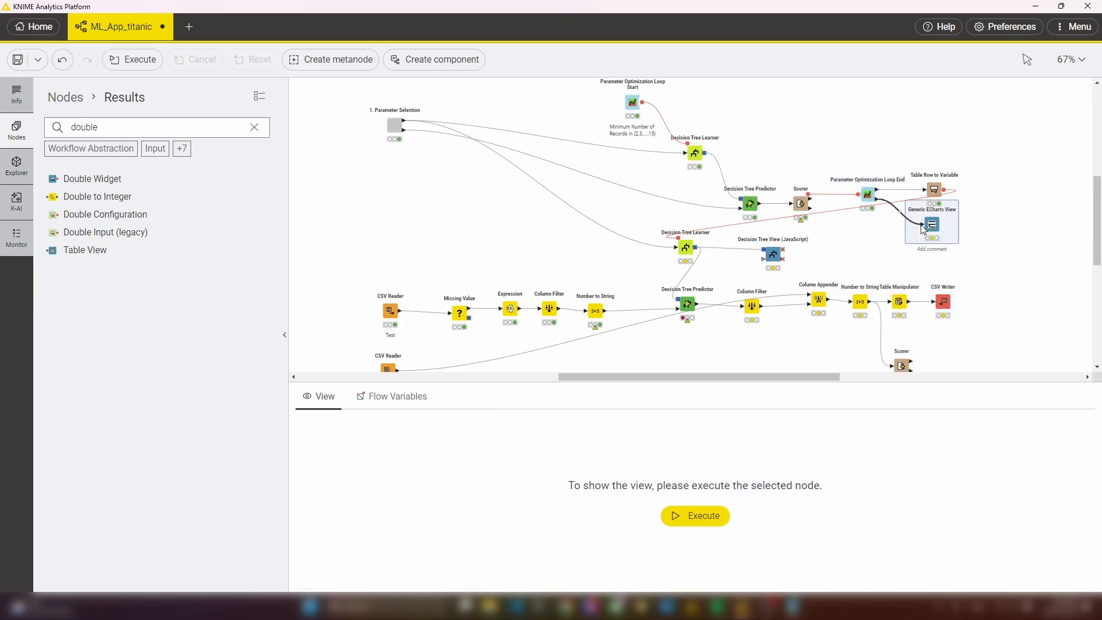
# - Configure the Generic ECharts View with the Scatter Plot template for MinNumOfRecords against Objective value
pyautogui.doubleClick(916, 213)
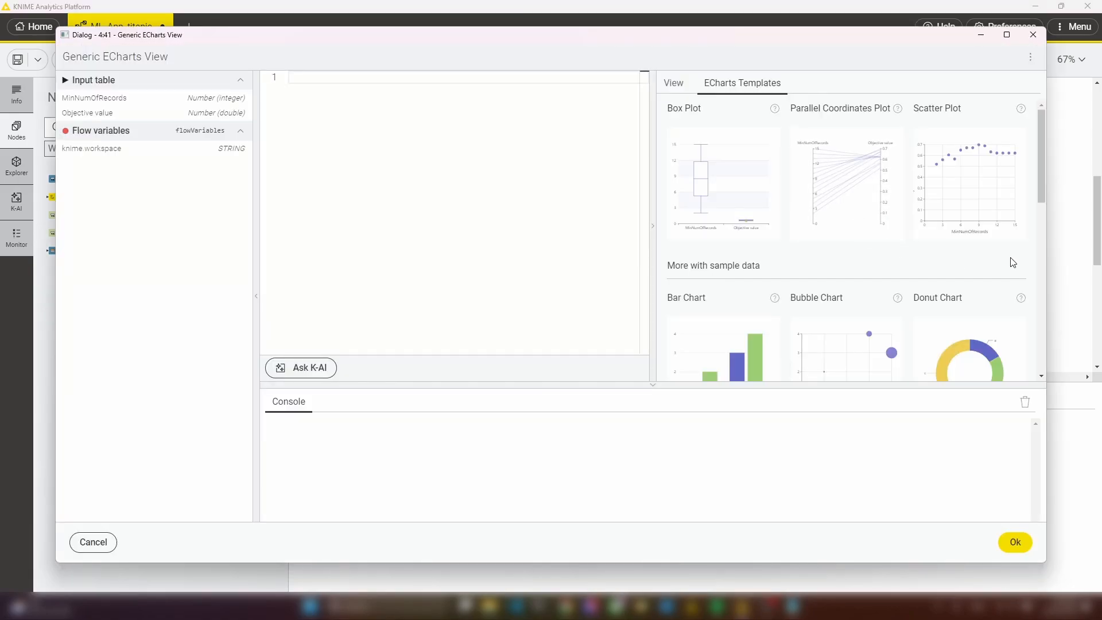
pyautogui.scroll(-2, 1012, 261)
pyautogui.scroll(-2, 1011, 262)
pyautogui.scroll(4, 988, 202)
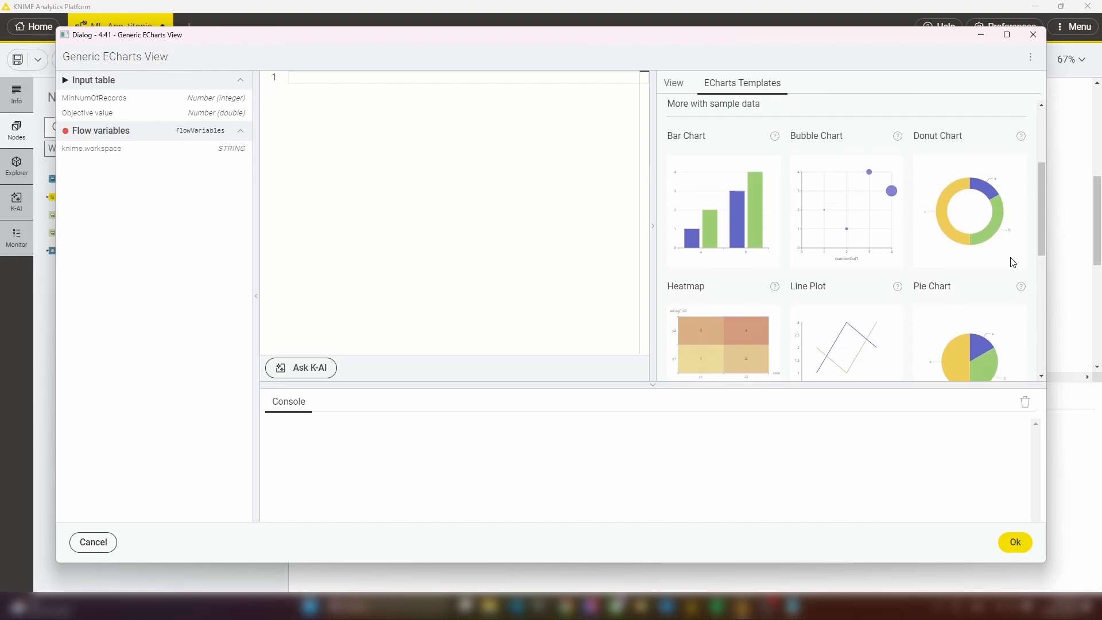
pyautogui.click(964, 173)
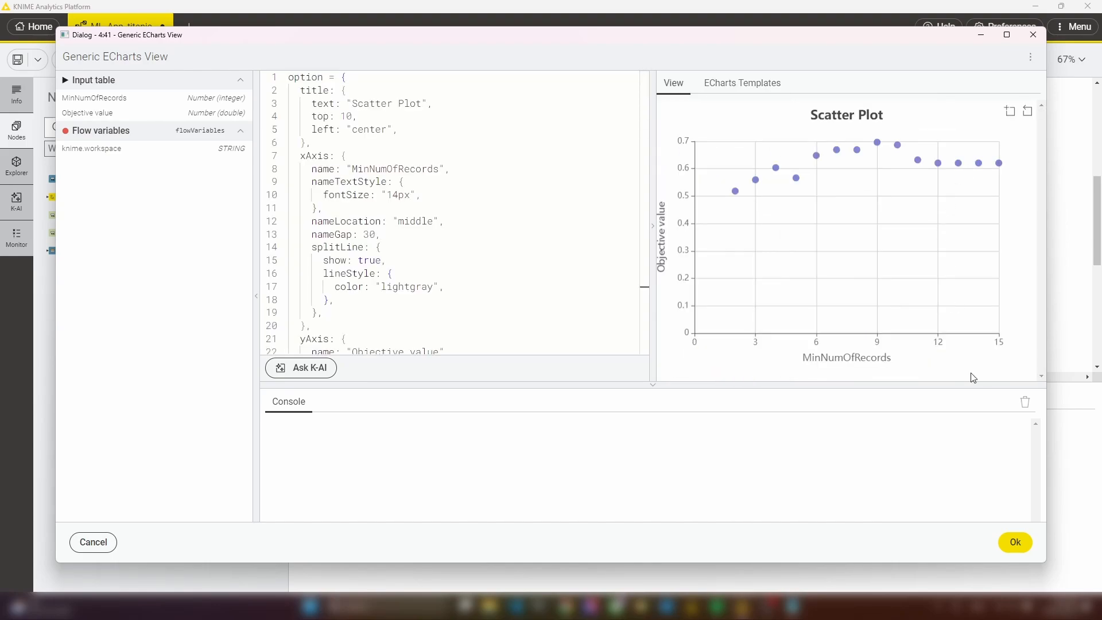
pyautogui.click(1016, 542)
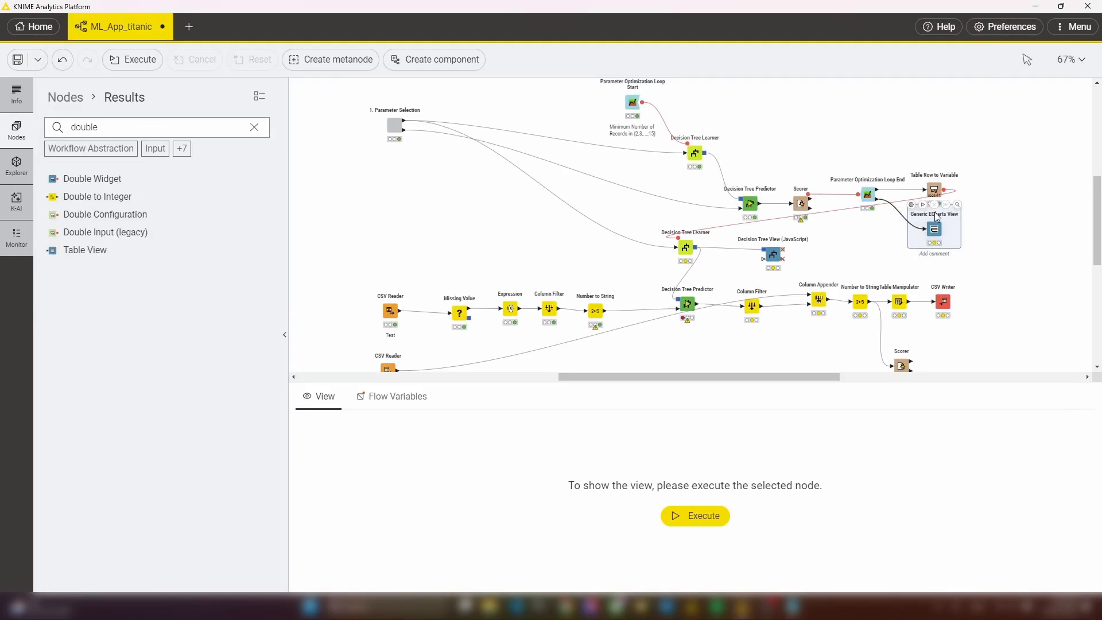
# - Execute the Generic ECharts View and examine its scatter plot
pyautogui.click(957, 205)
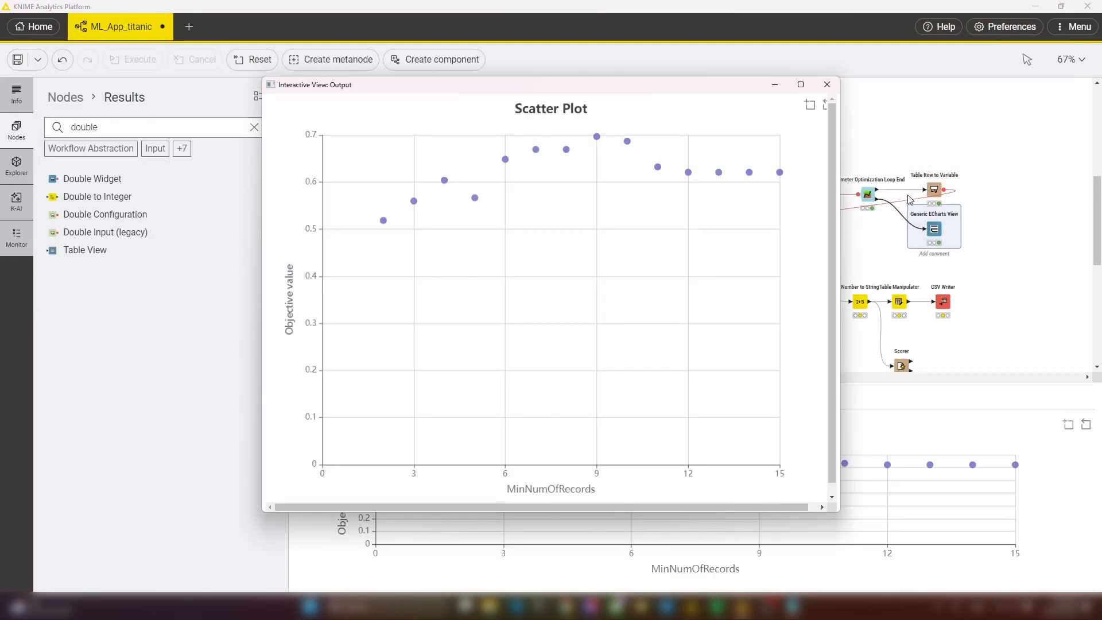
pyautogui.click(826, 85)
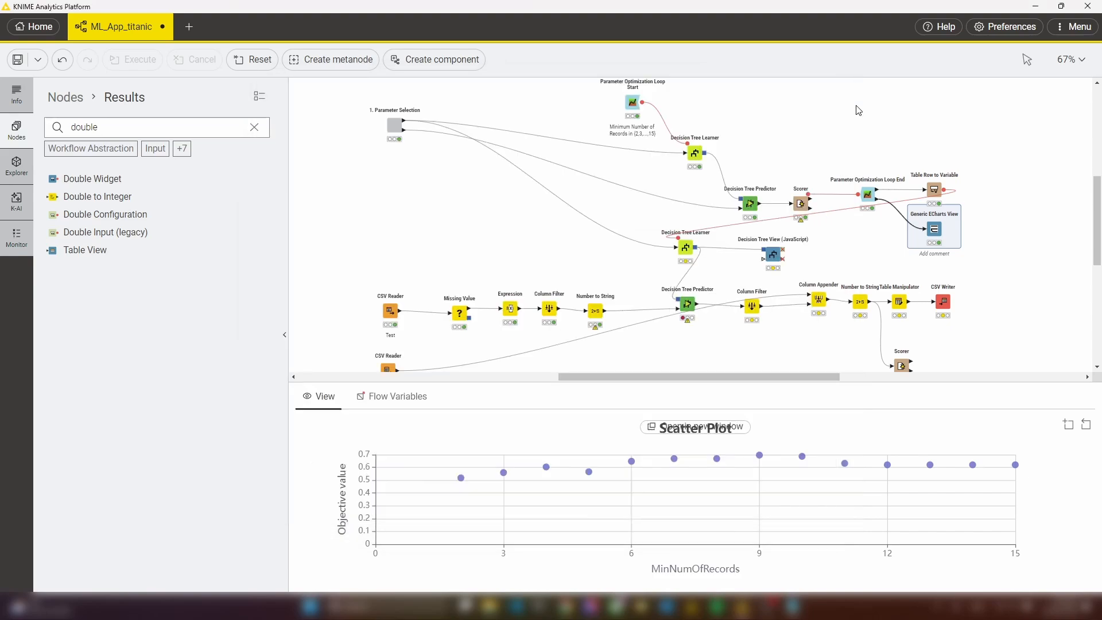
pyautogui.click(1010, 208)
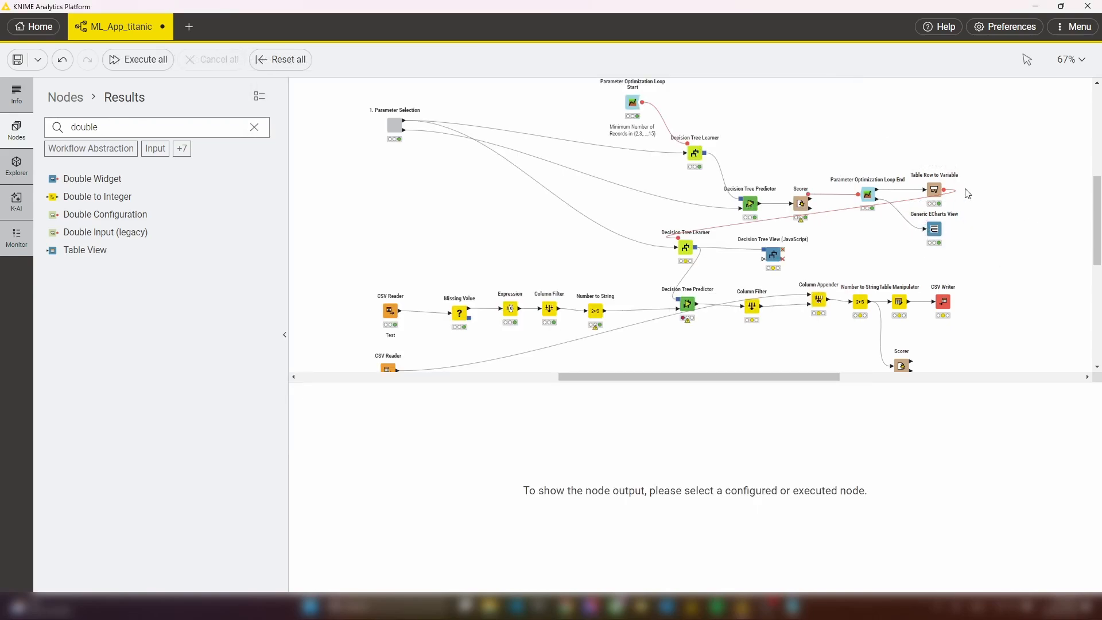
# - Package the optimization loop nodes, from Parameter Optimization Loop Start through Table Row to Variable and Generic ECharts View, into one component
pyautogui.click(933, 229)
pyautogui.keyDown('ctrl'); pyautogui.click(934, 190); pyautogui.keyUp('ctrl')
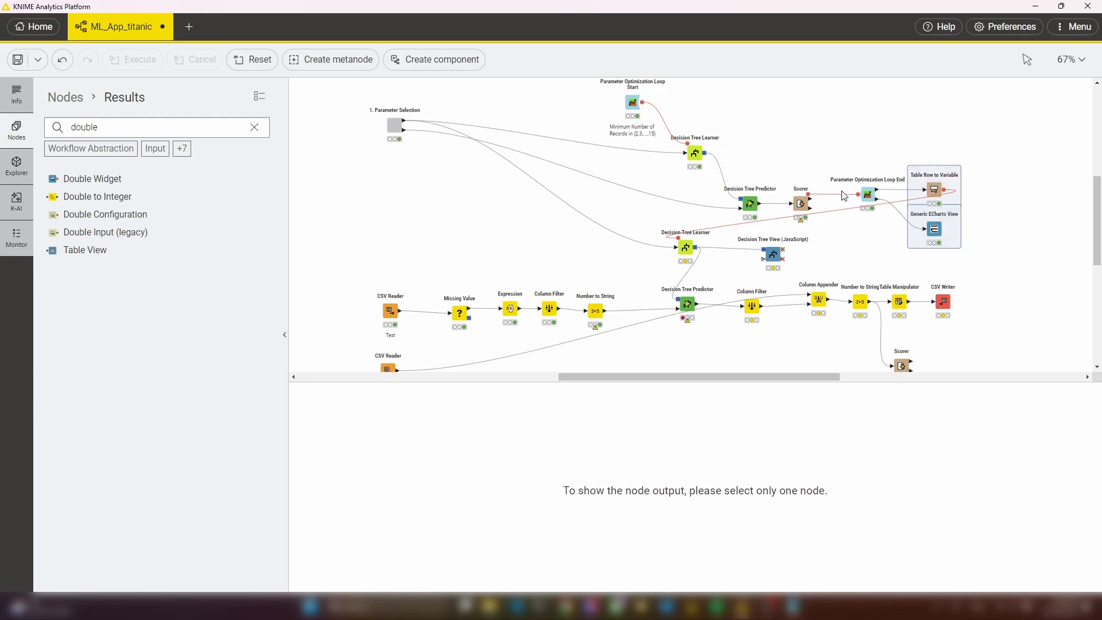
pyautogui.keyDown('ctrl'); pyautogui.click(868, 194); pyautogui.keyUp('ctrl')
pyautogui.keyDown('ctrl'); pyautogui.click(801, 203); pyautogui.keyUp('ctrl')
pyautogui.keyDown('ctrl'); pyautogui.click(749, 203); pyautogui.keyUp('ctrl')
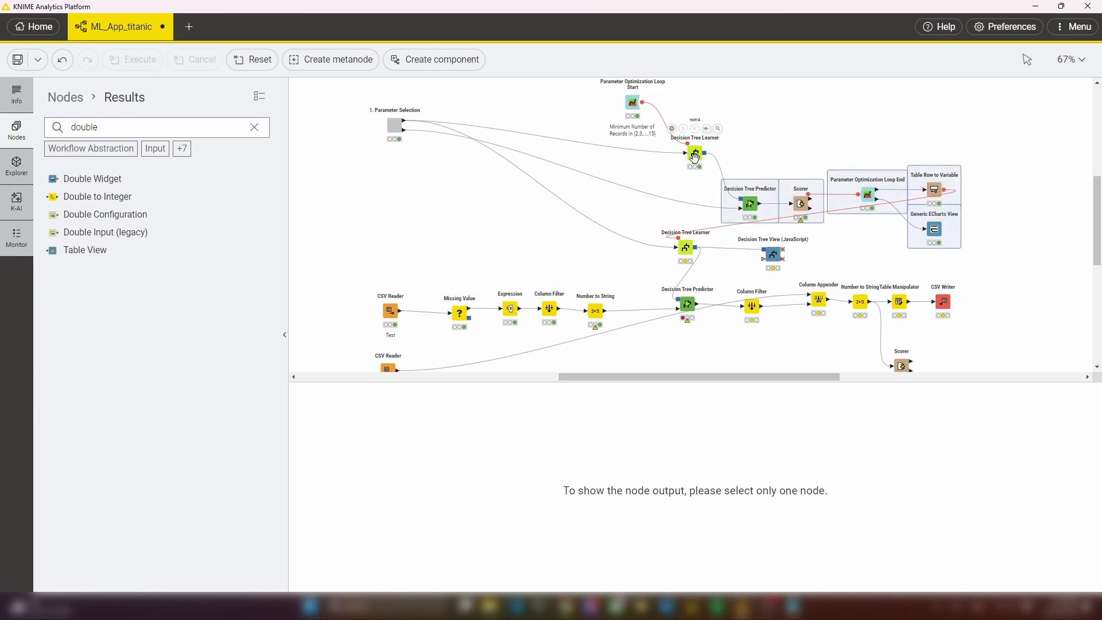
pyautogui.keyDown('ctrl'); pyautogui.click(695, 153); pyautogui.keyUp('ctrl')
pyautogui.keyDown('ctrl'); pyautogui.click(634, 113); pyautogui.keyUp('ctrl')
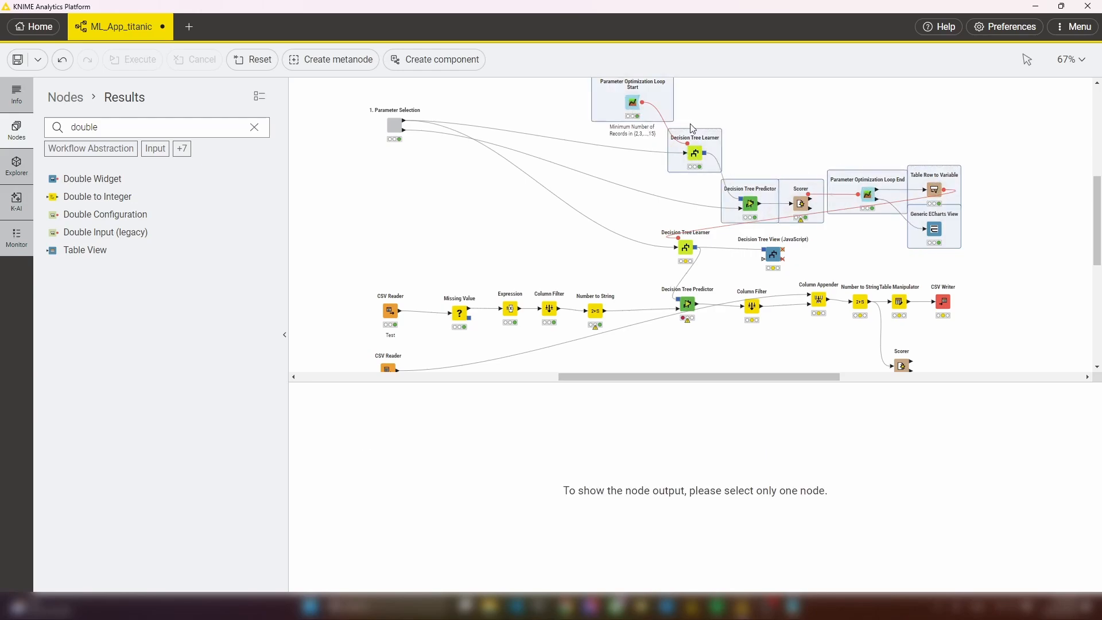
pyautogui.click(433, 59)
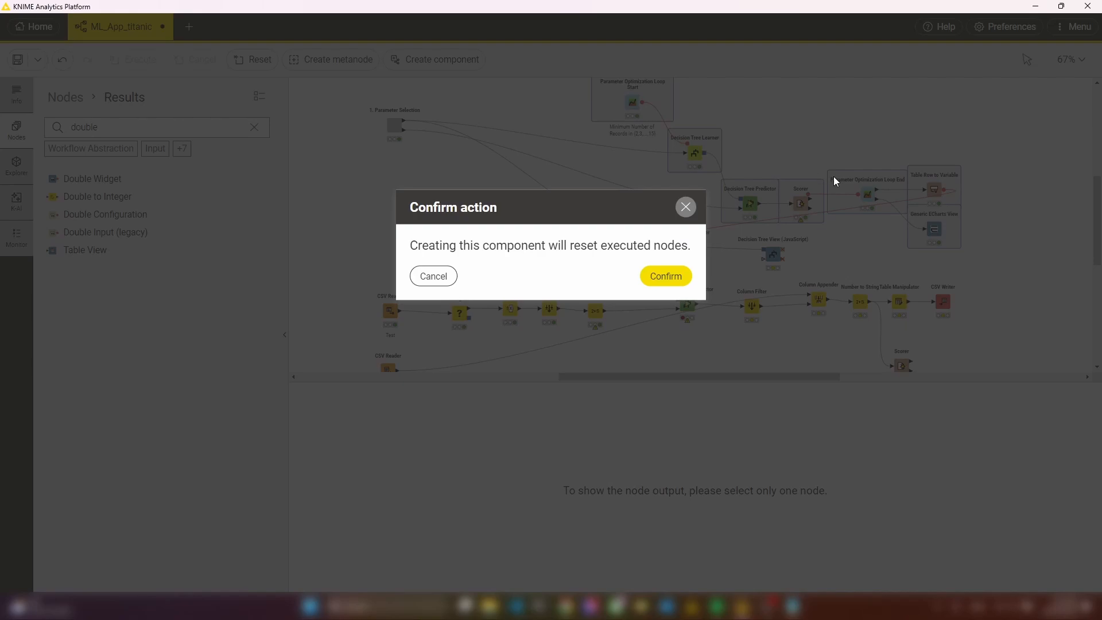
pyautogui.click(669, 276)
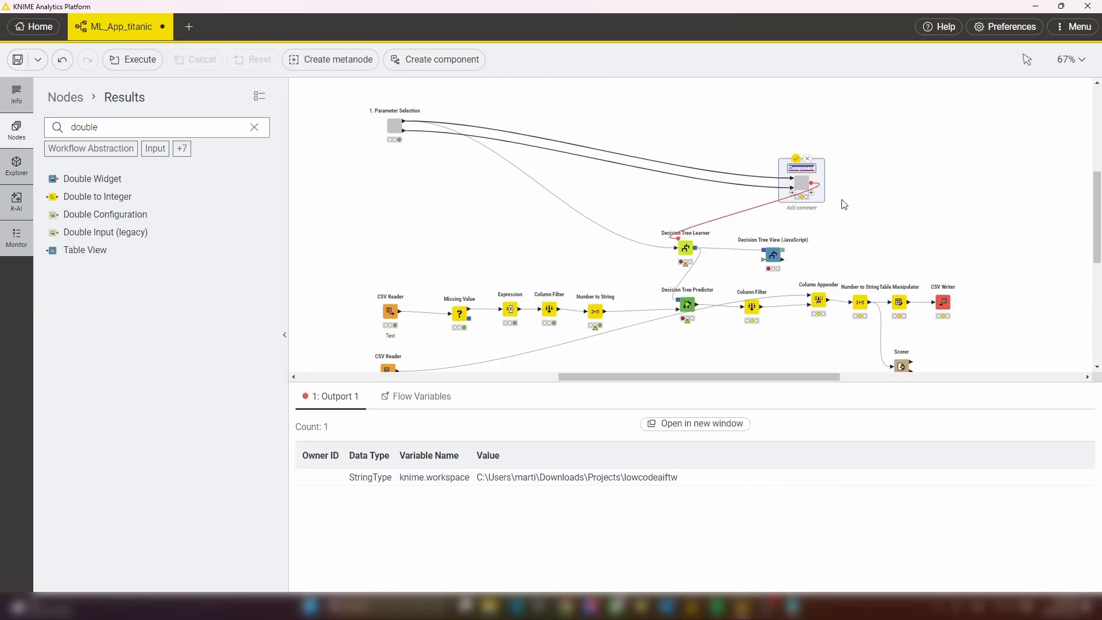
# - Move the new component beside 1. Parameter Selection and rename it 2. Training and Eval
pyautogui.click(726, 147)
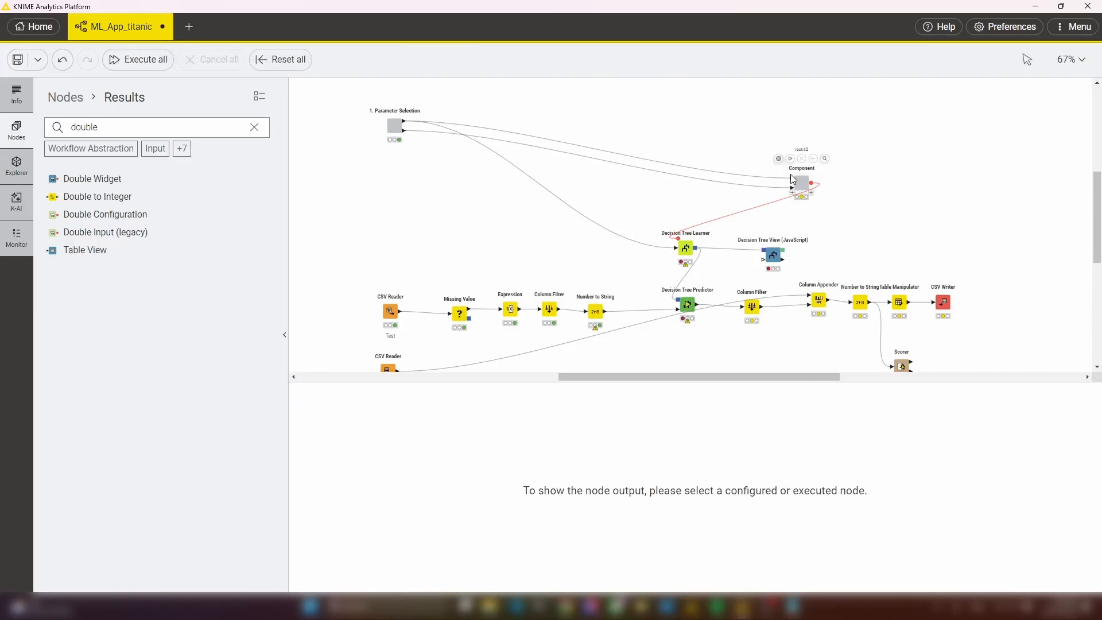
pyautogui.moveTo(790, 174); pyautogui.dragTo(560, 119)
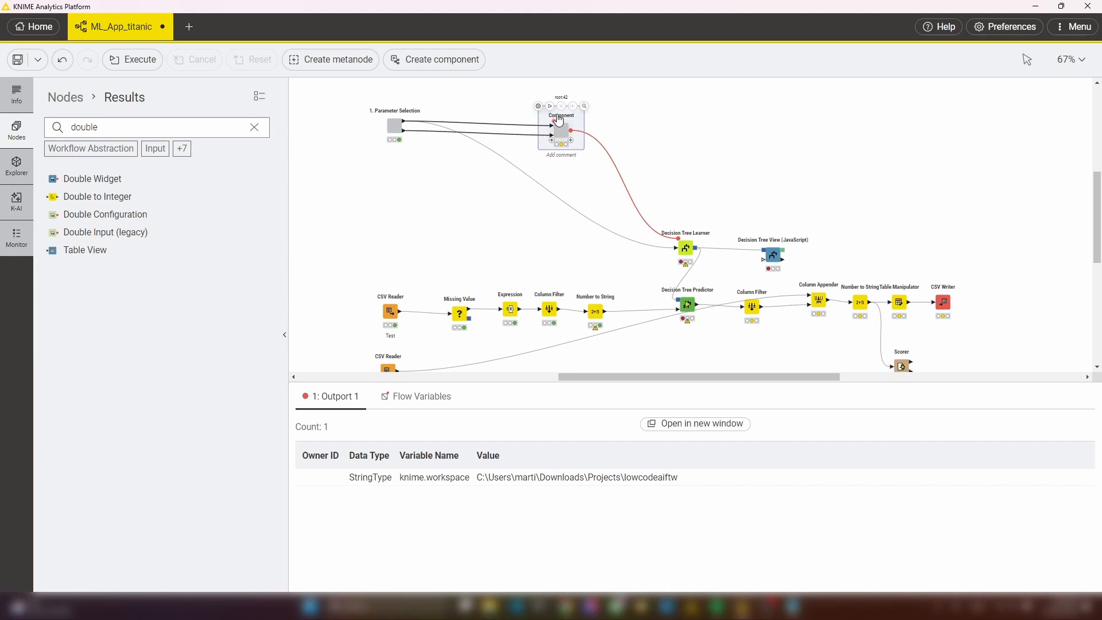
pyautogui.doubleClick(559, 116)
pyautogui.write('2. Training and Eval')
pyautogui.press('Return')
# - Execute the 2. Training and Eval component and check its flow variables and the connected Decision Tree Learner
pyautogui.click(549, 107)
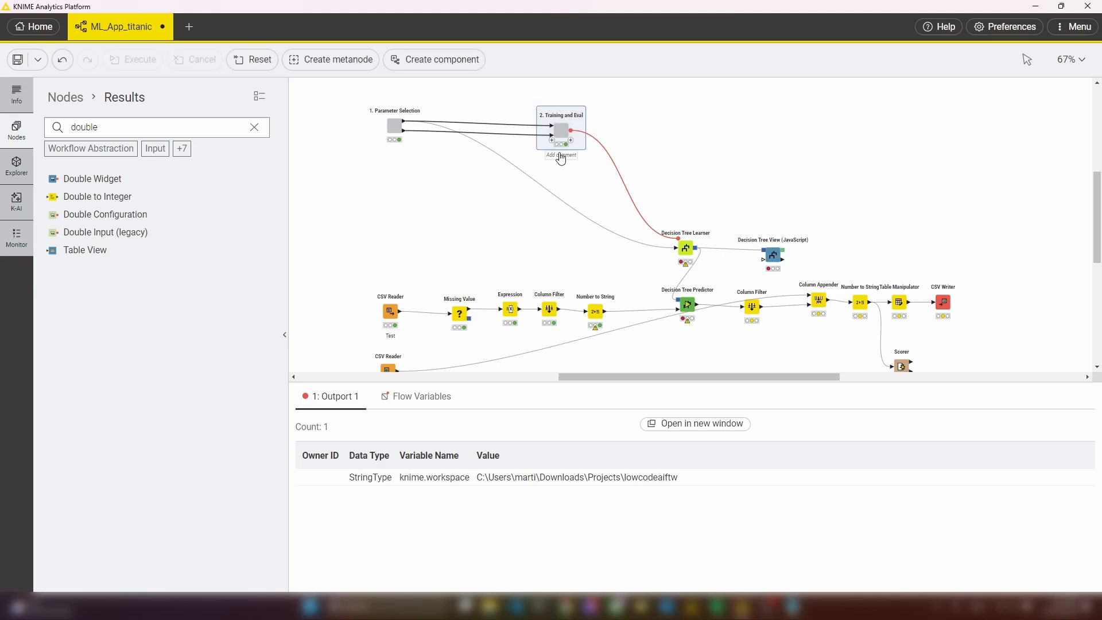
pyautogui.click(450, 402)
pyautogui.click(688, 248)
pyautogui.click(560, 128)
# - Inside the 2. Training and Eval component, include the MinNumOfRecords variable in the Component Output node
pyautogui.rightClick(560, 128)
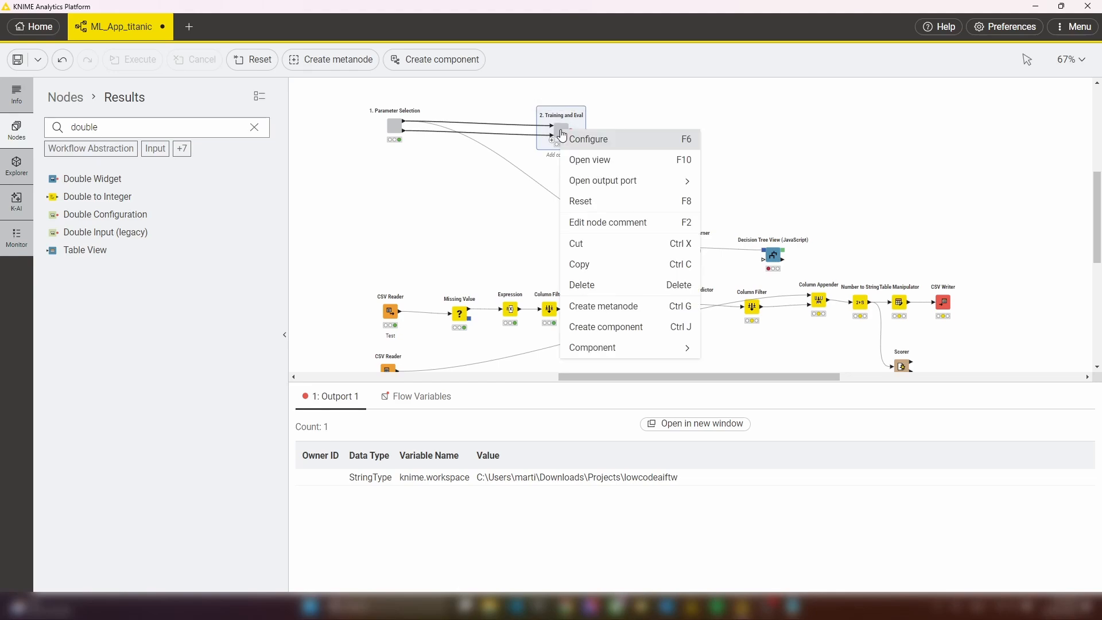
pyautogui.moveTo(671, 348)
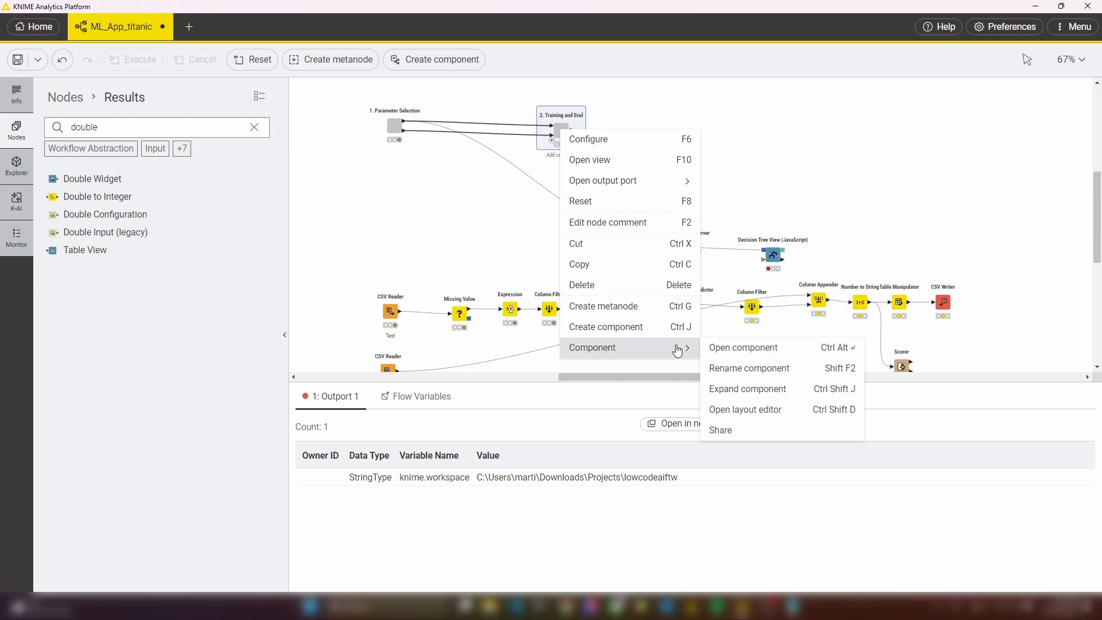
pyautogui.click(737, 351)
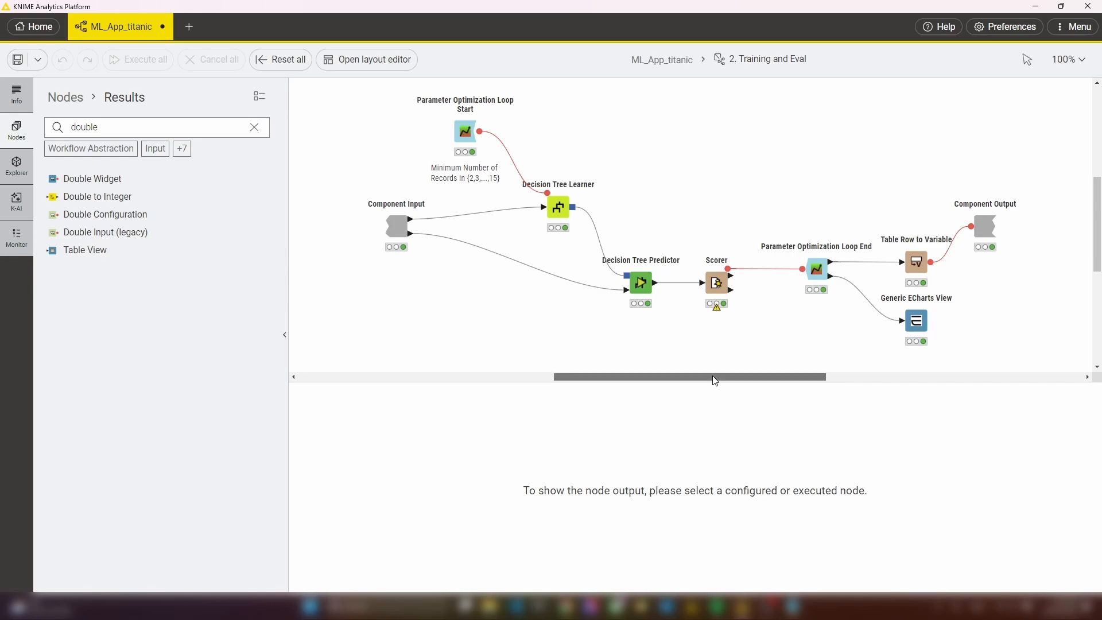
pyautogui.moveTo(714, 376); pyautogui.dragTo(764, 379)
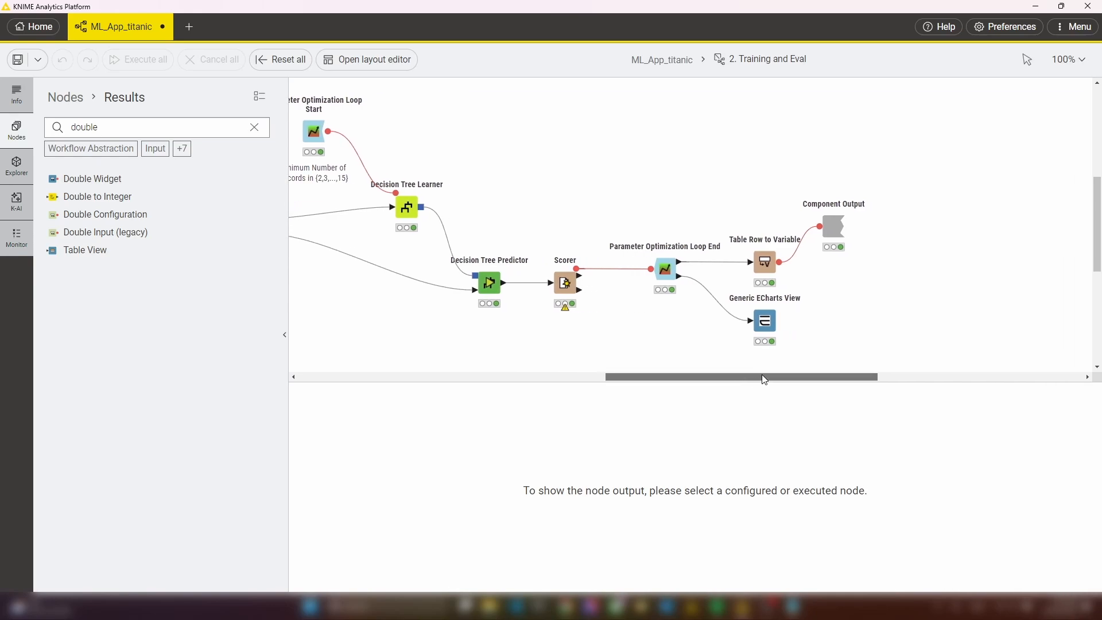
pyautogui.click(834, 231)
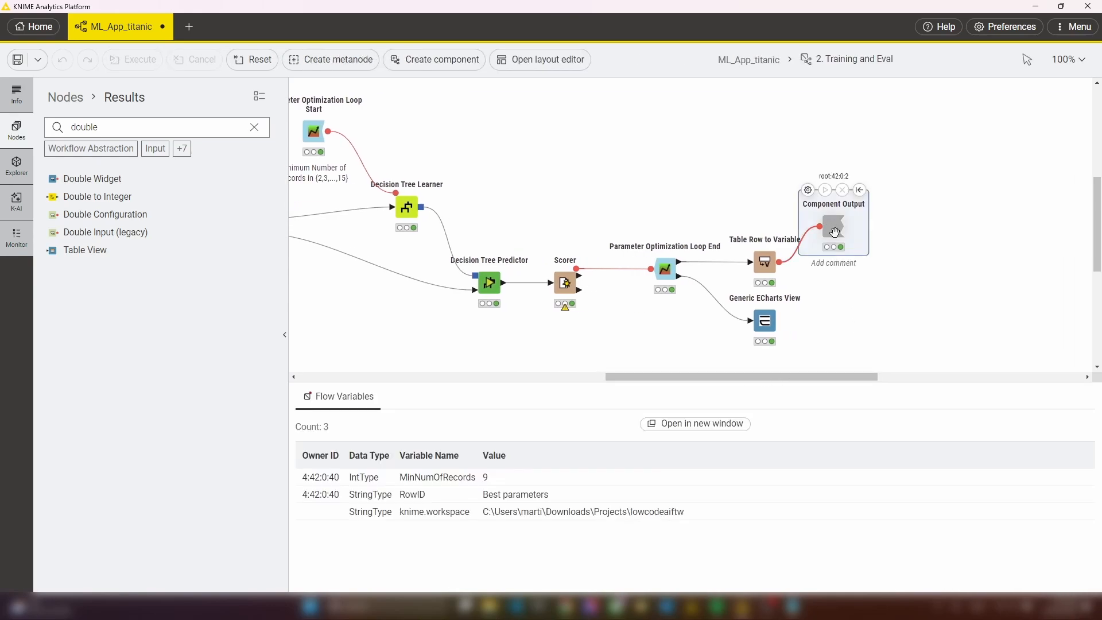
pyautogui.click(808, 190)
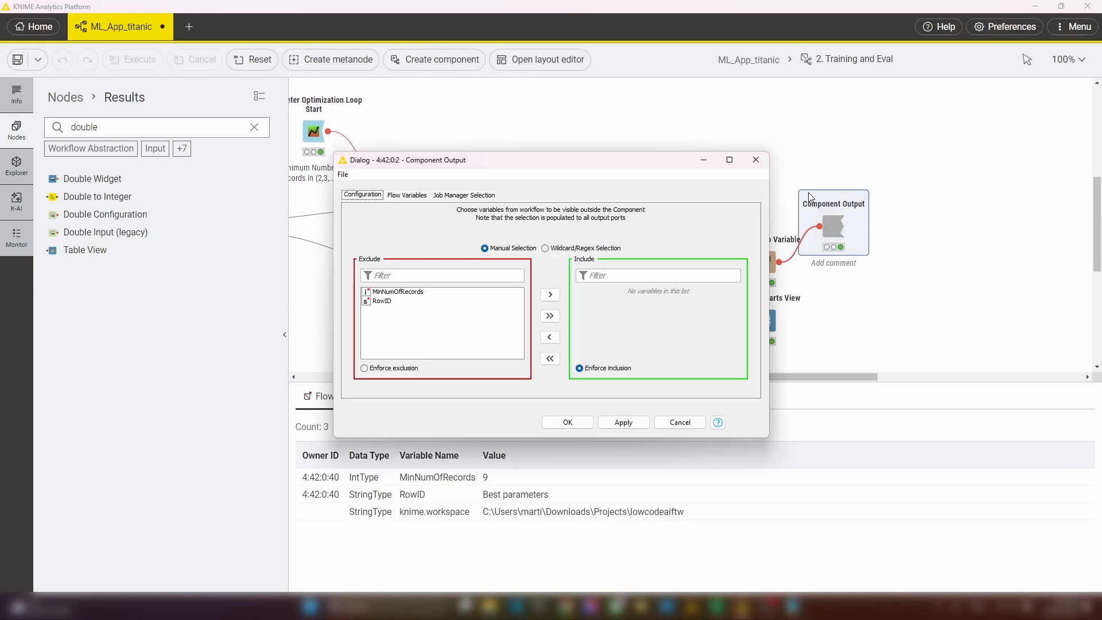
pyautogui.click(395, 293)
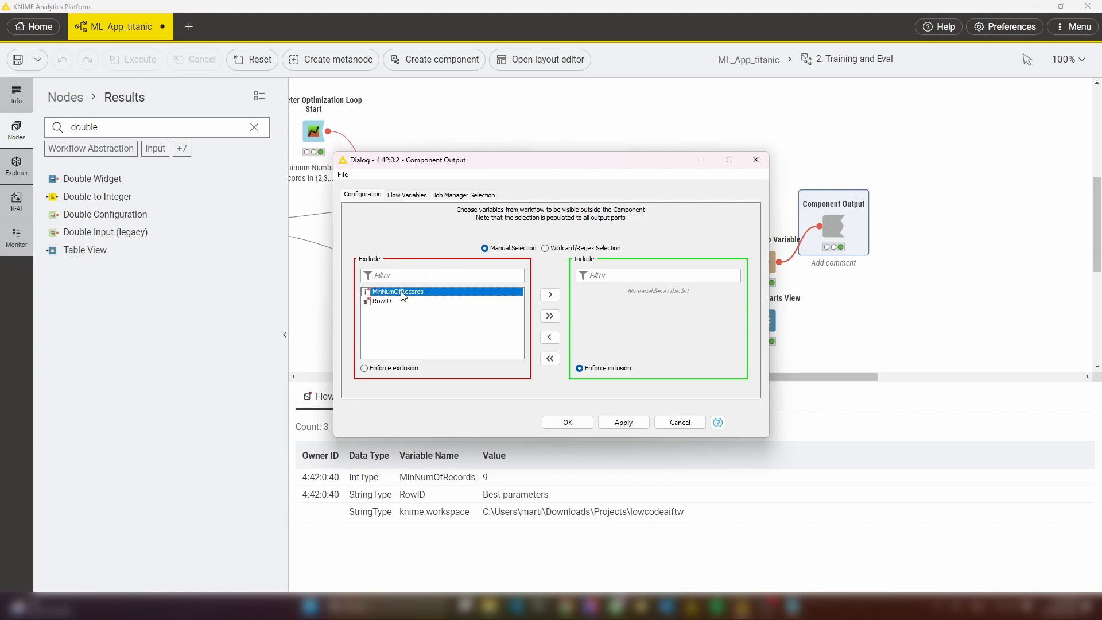
pyautogui.doubleClick(404, 293)
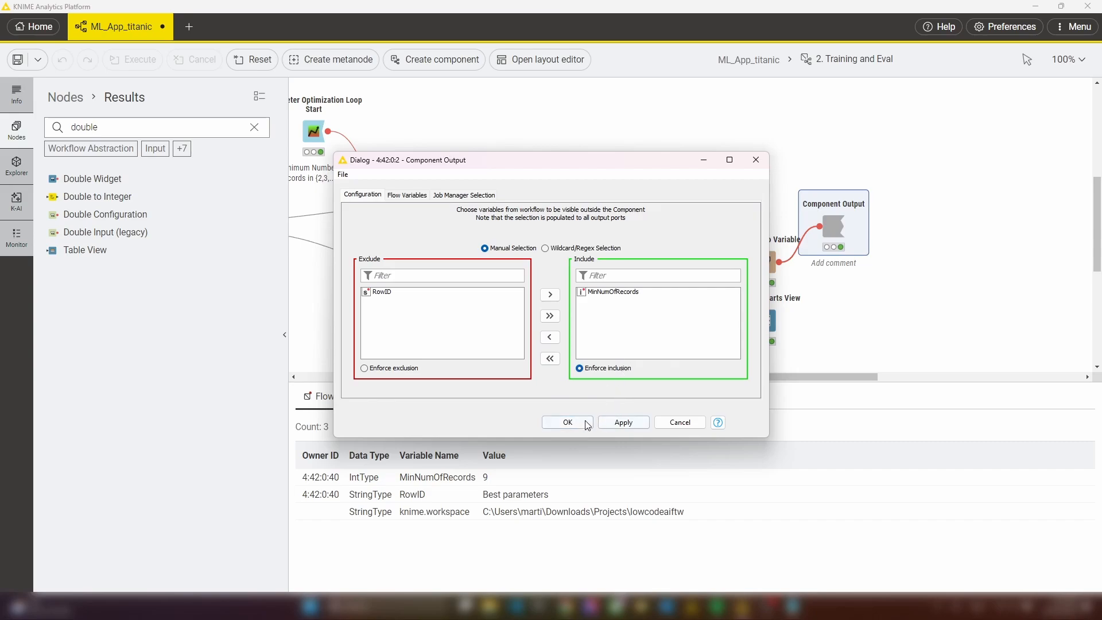
pyautogui.click(566, 421)
pyautogui.click(601, 310)
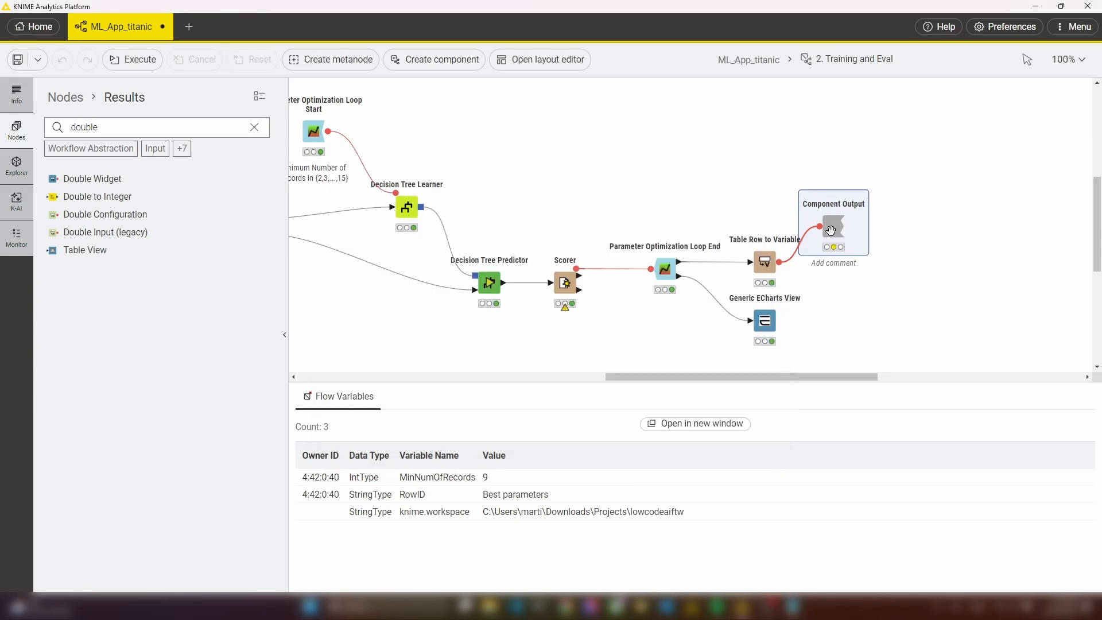
# - Return to the main workflow, re-execute 2. Training and Eval, and check its flow variables and the connected Decision Tree Learner
pyautogui.click(754, 60)
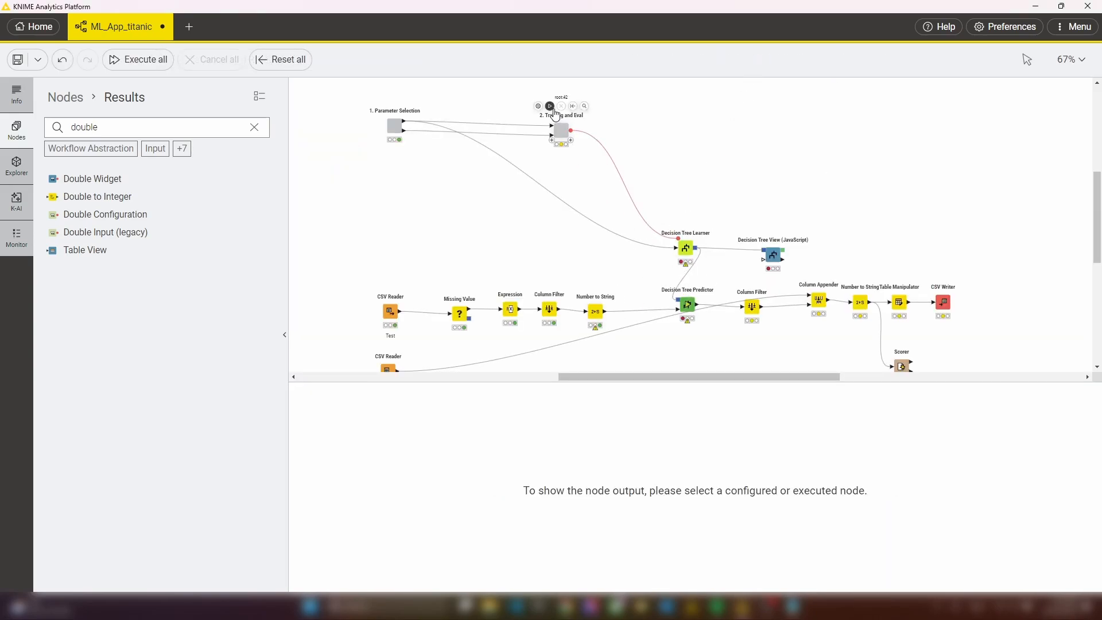
pyautogui.click(557, 128)
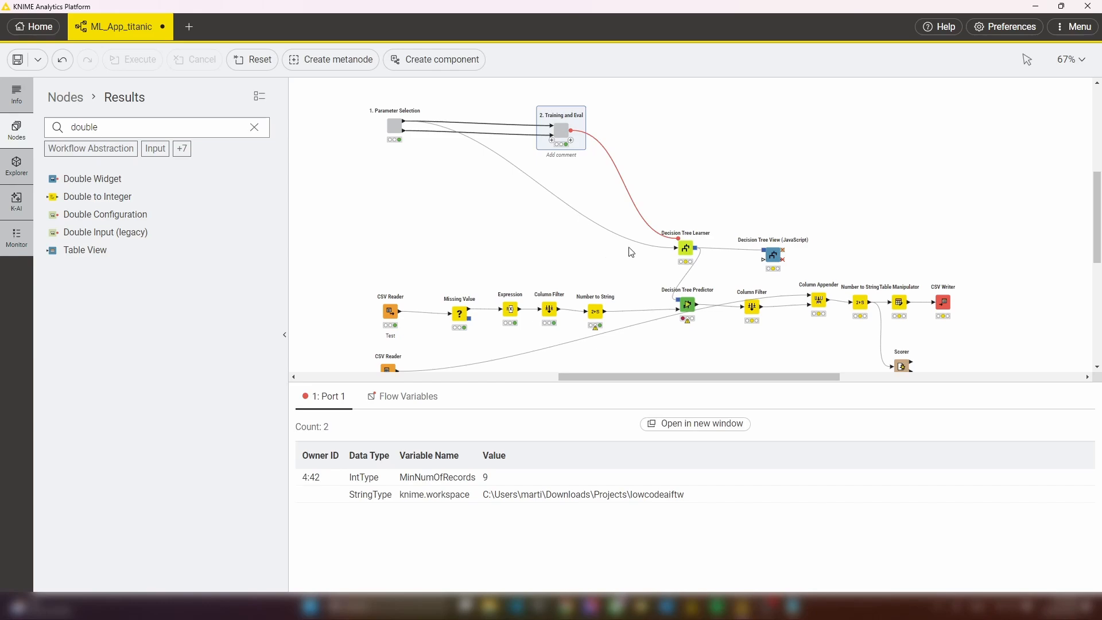
pyautogui.click(414, 396)
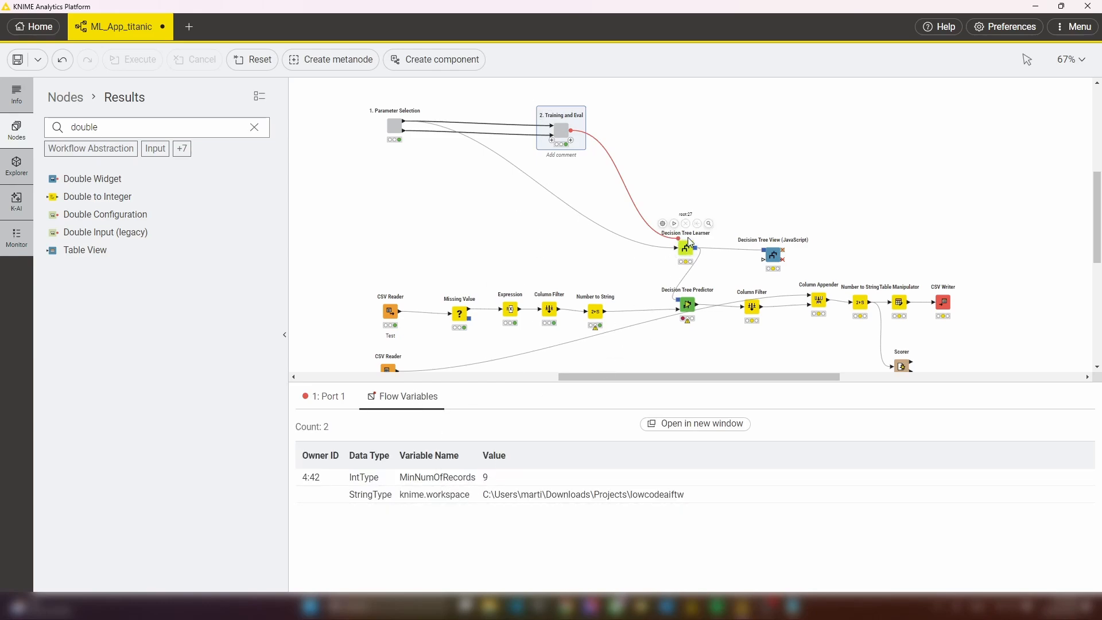
pyautogui.click(685, 249)
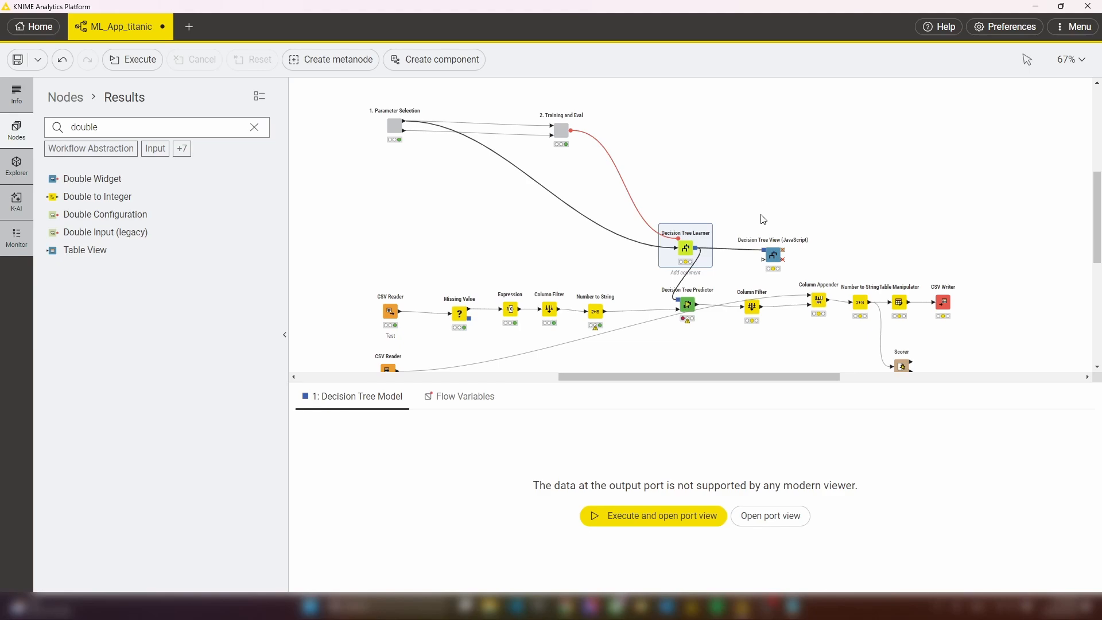
pyautogui.scroll(-2, 770, 216)
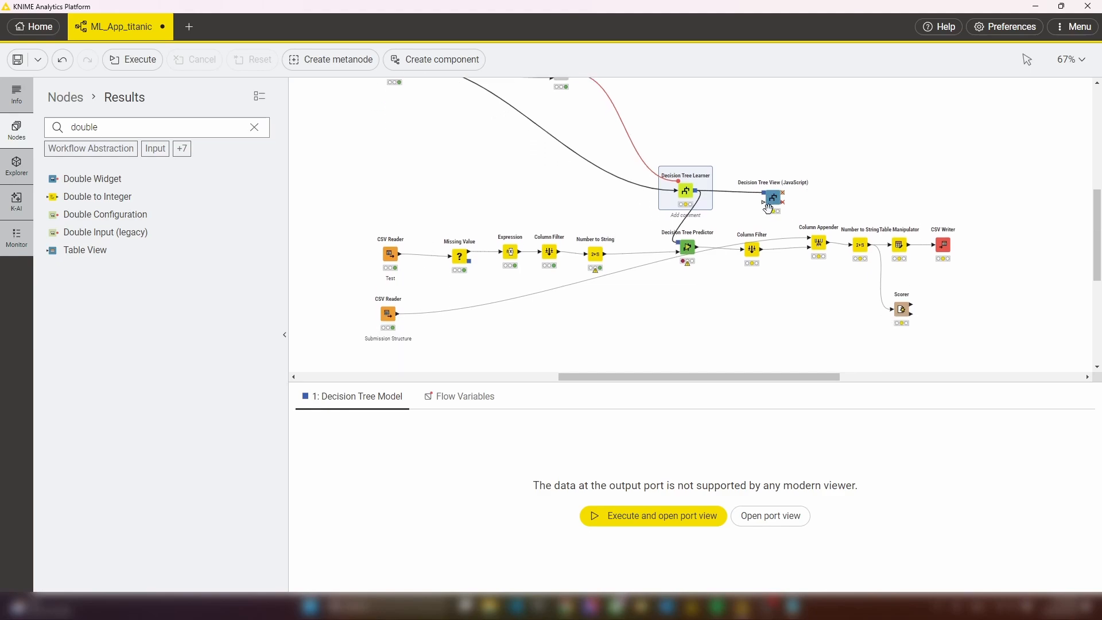
pyautogui.moveTo(786, 188)
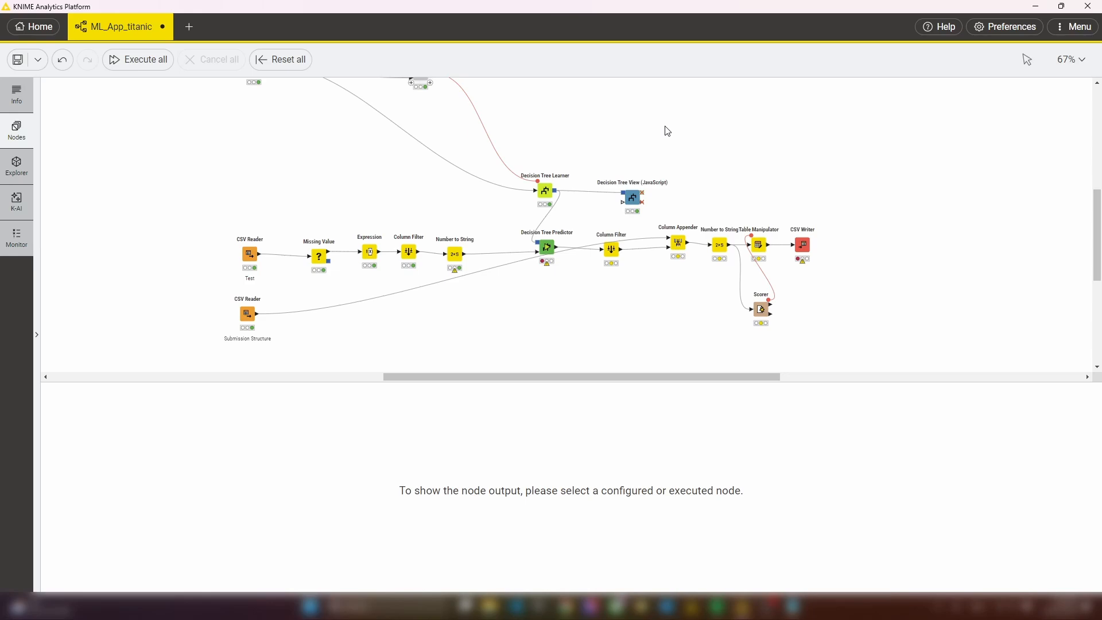
# - Restore the String Widget and its connected Create Temp Folder node, reviewing the widget's label, variable name and default value
pyautogui.hotkey('ctrl', 'z')
pyautogui.doubleClick(605, 124)
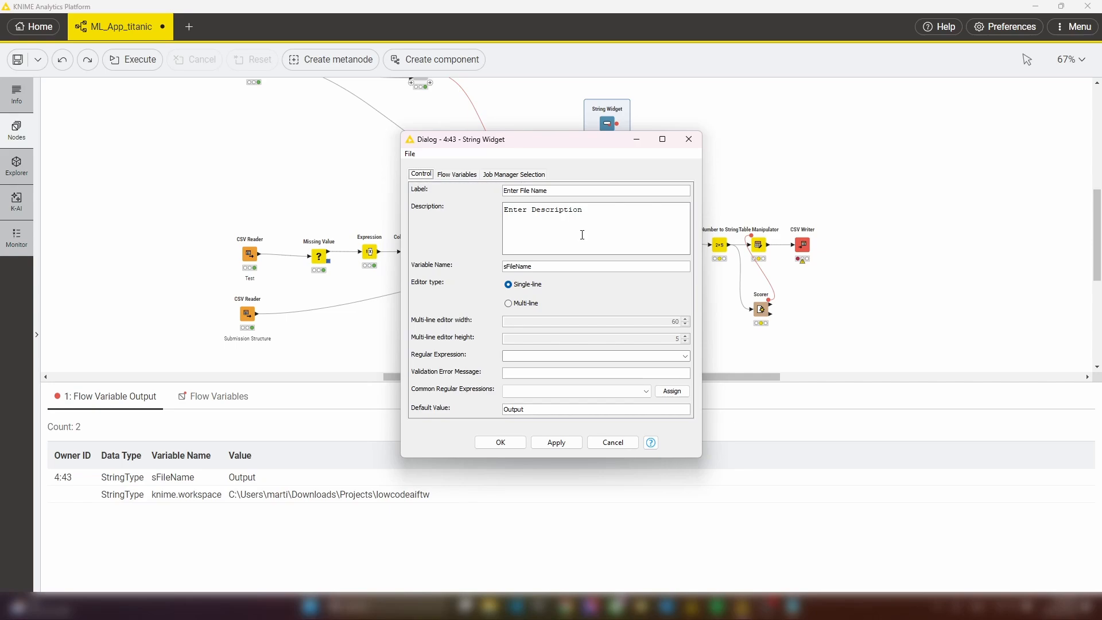
pyautogui.click(689, 140)
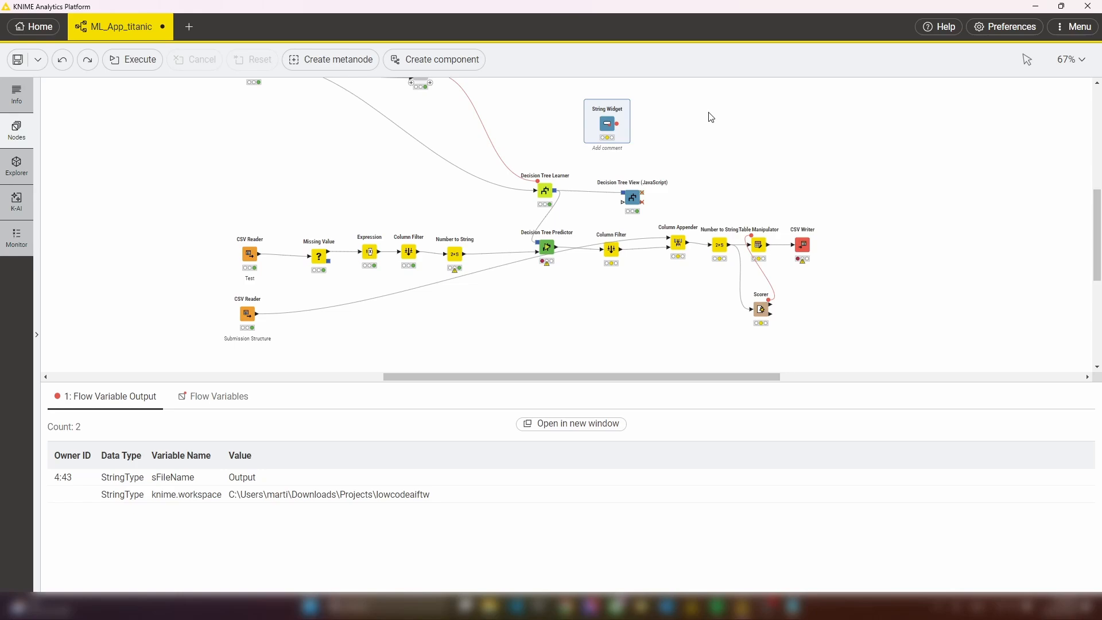
pyautogui.hotkey('ctrl', 'z')
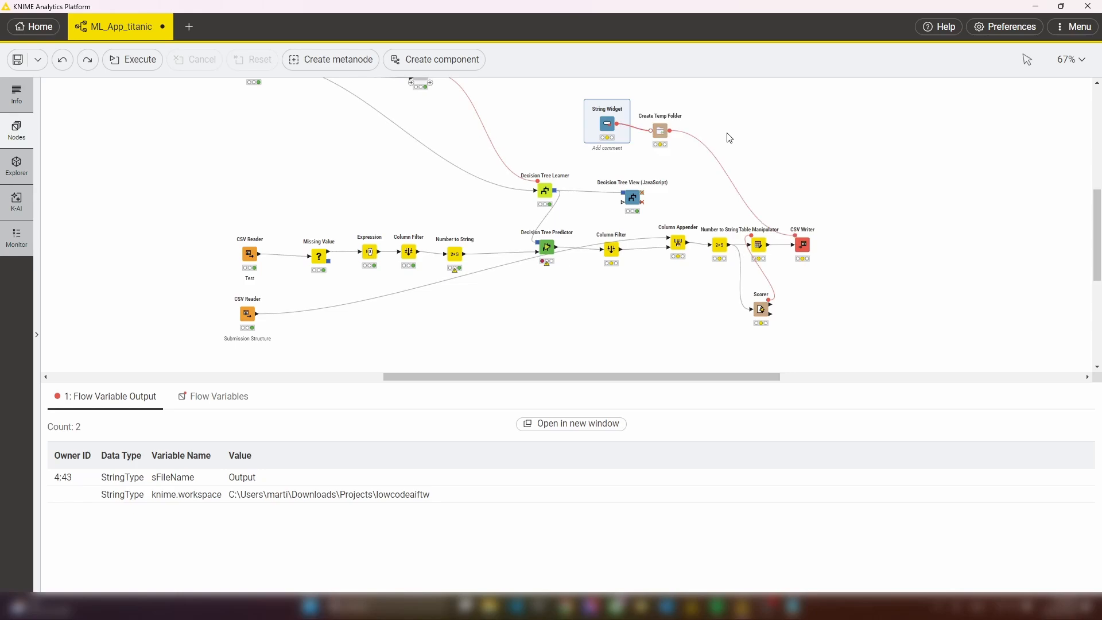
pyautogui.moveTo(611, 118)
# - Review Create Temp Folder's additional path variable and its path_values assignment to sFileName, and execute the node
pyautogui.click(659, 128)
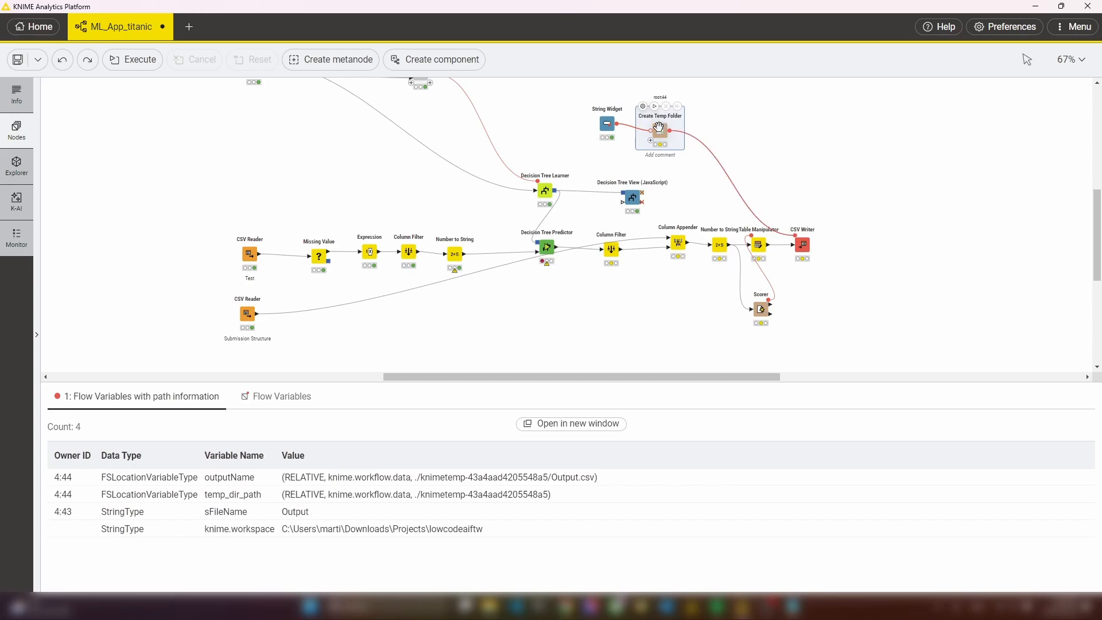
pyautogui.doubleClick(659, 128)
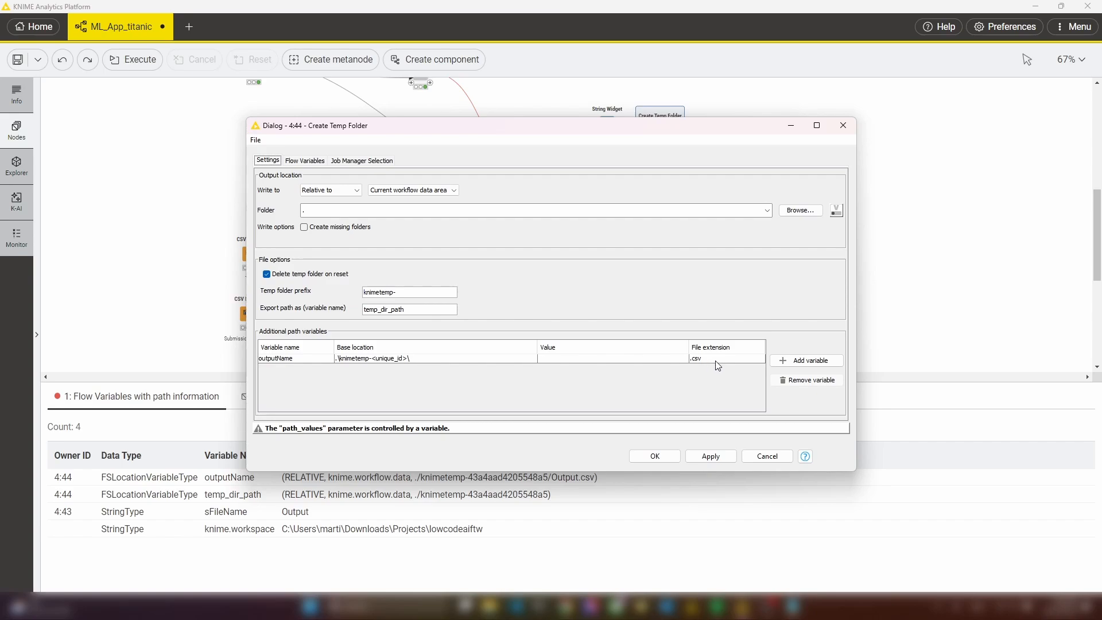
pyautogui.click(307, 162)
pyautogui.click(260, 241)
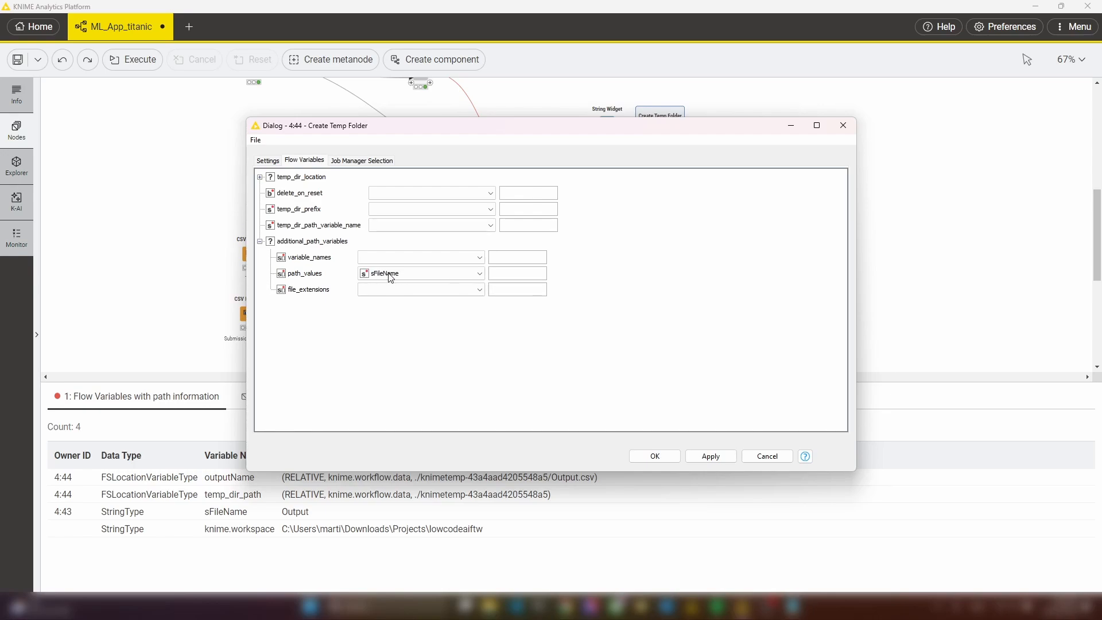
pyautogui.click(657, 458)
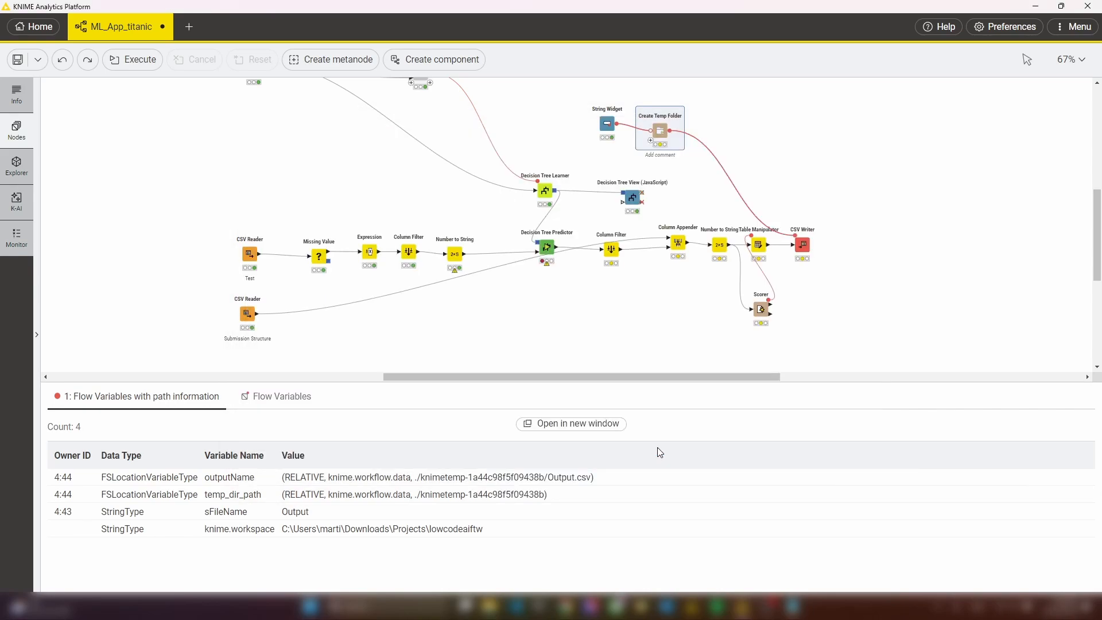
pyautogui.click(655, 107)
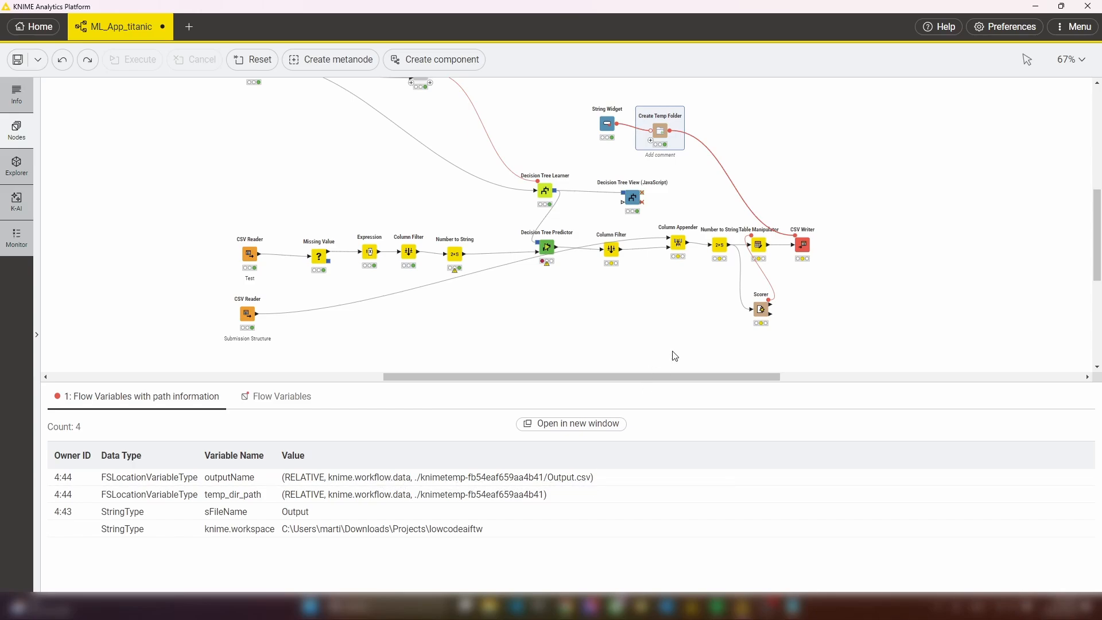
# - Check that the CSV Writer's output file path is controlled by the outputName variable
pyautogui.moveTo(799, 242)
pyautogui.click(755, 247)
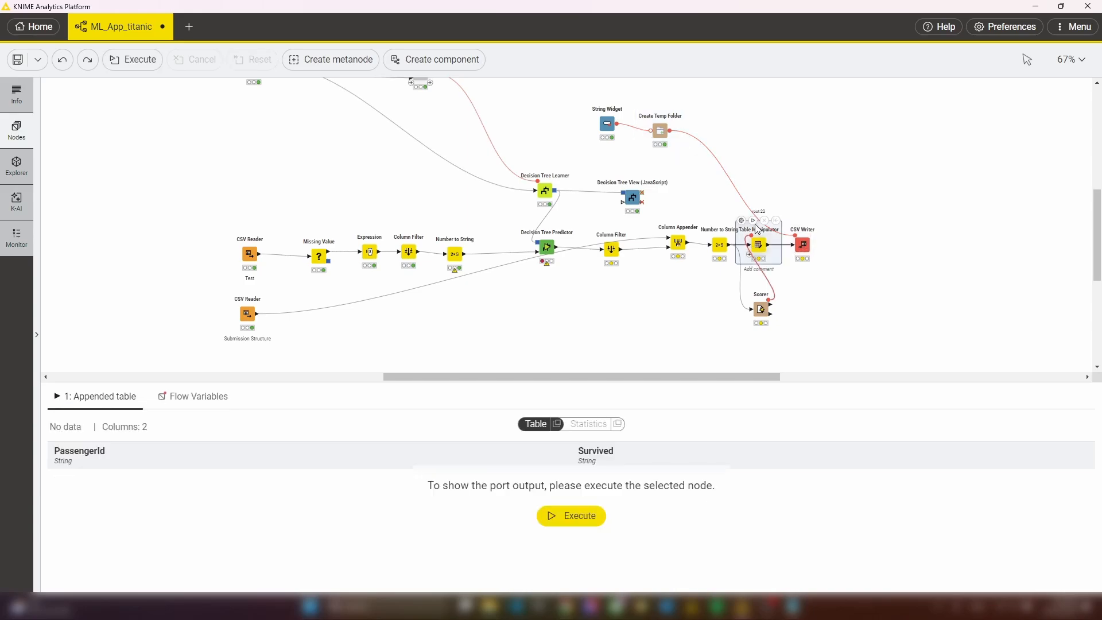
pyautogui.click(804, 247)
pyautogui.click(785, 221)
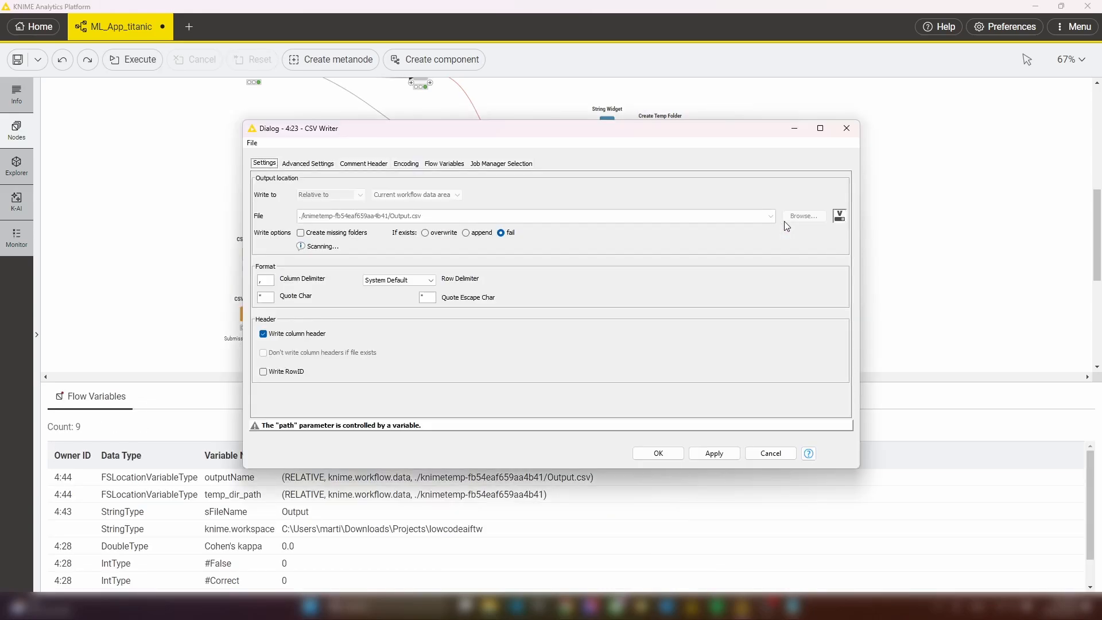
pyautogui.click(838, 217)
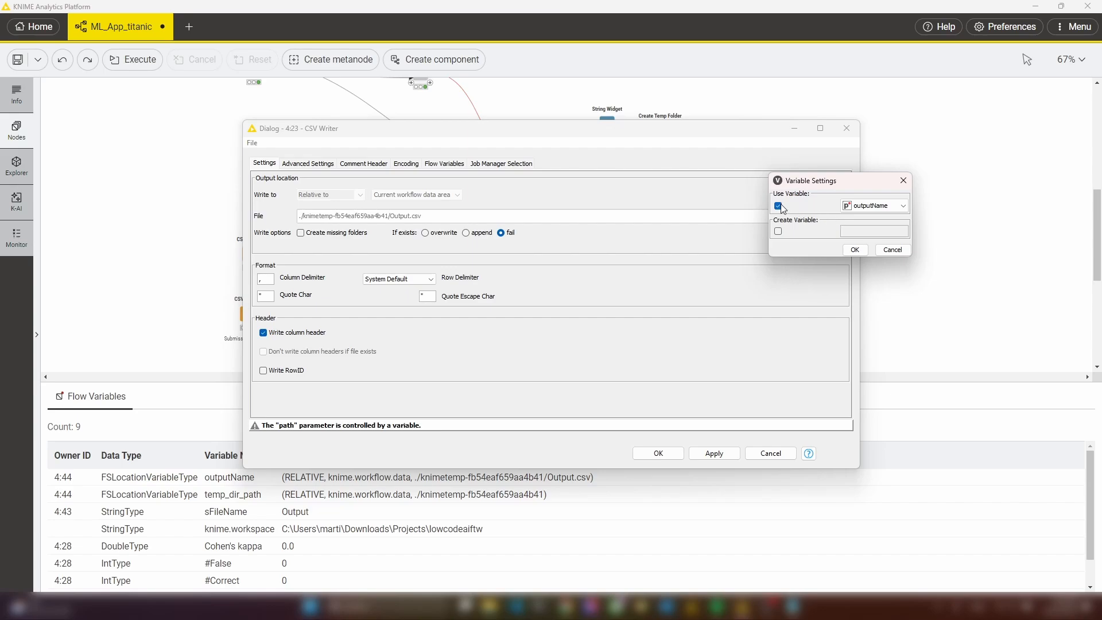
pyautogui.click(903, 180)
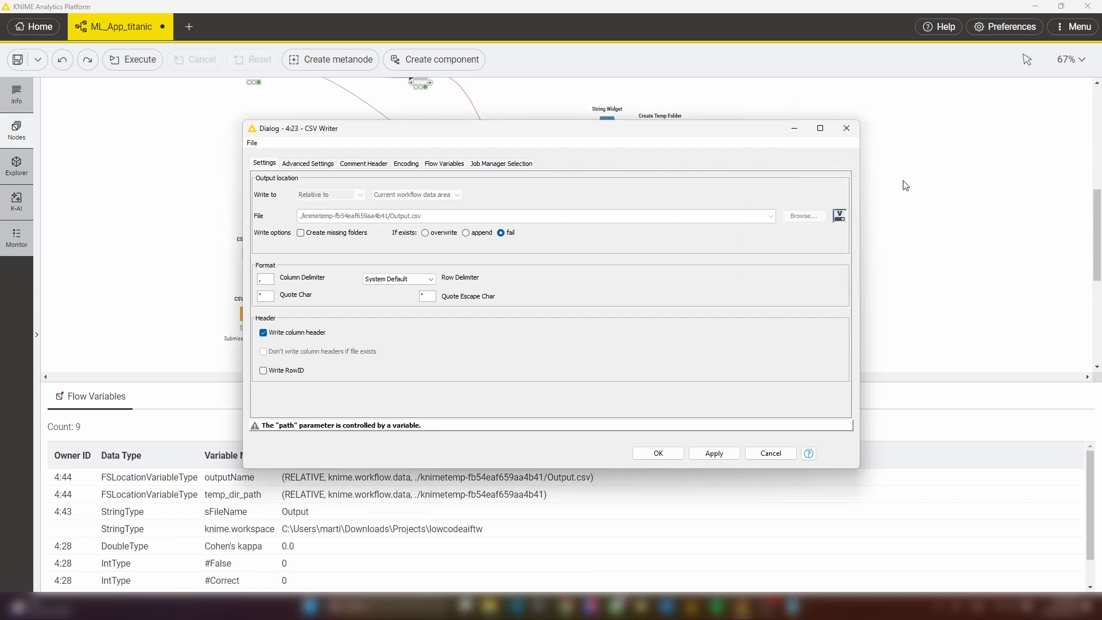
pyautogui.click(658, 453)
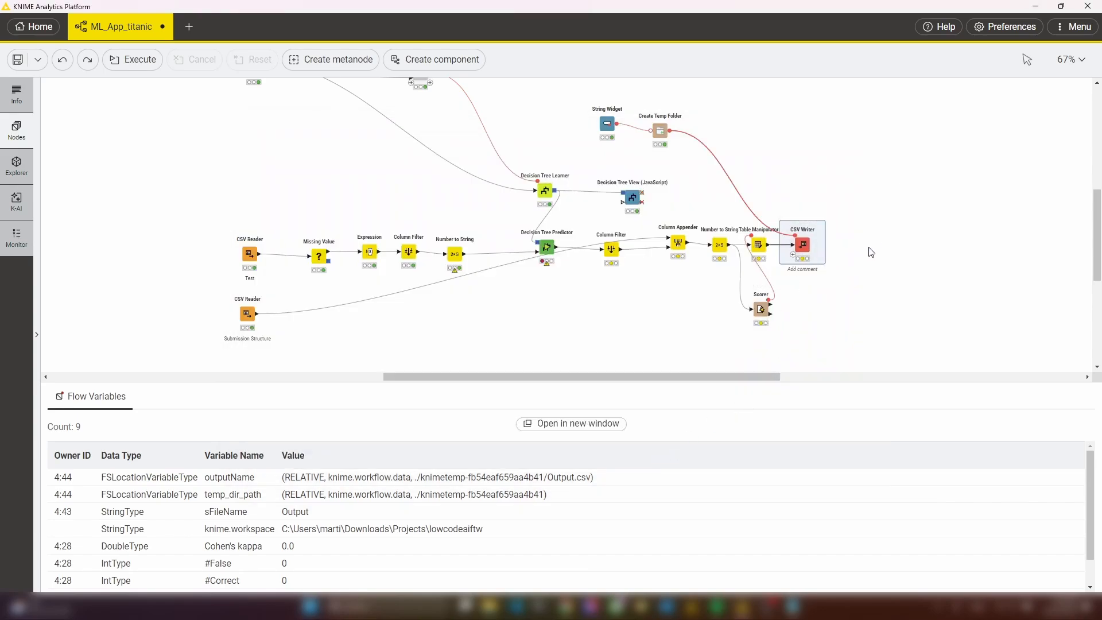
# - Restore the File Download Widget after the CSV Writer and review its label, link title and outputName file path variable
pyautogui.click(898, 245)
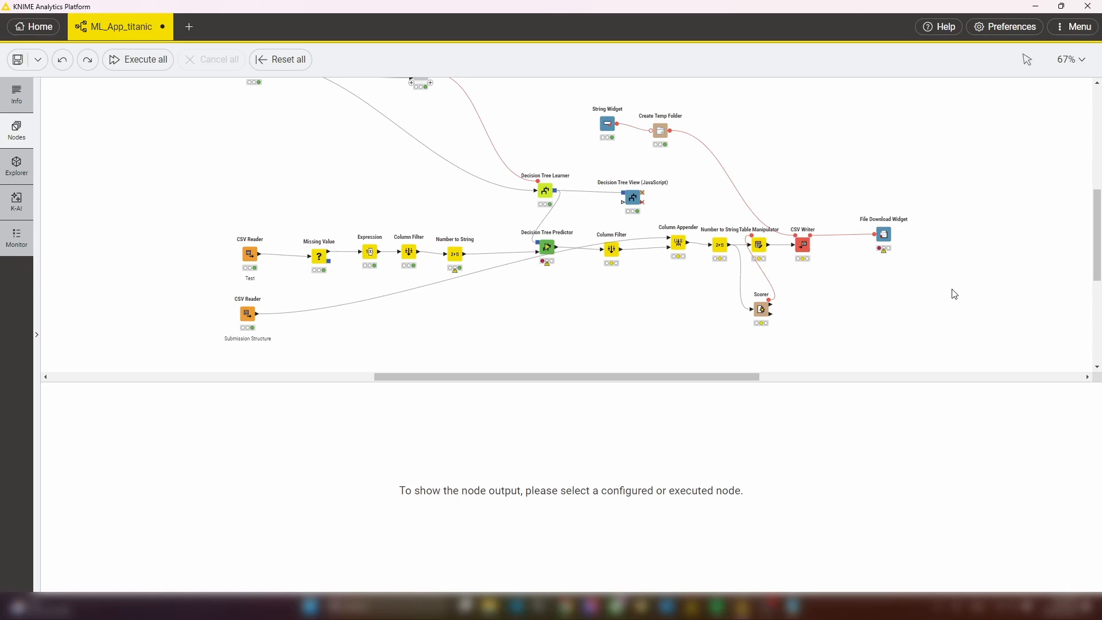
pyautogui.click(883, 233)
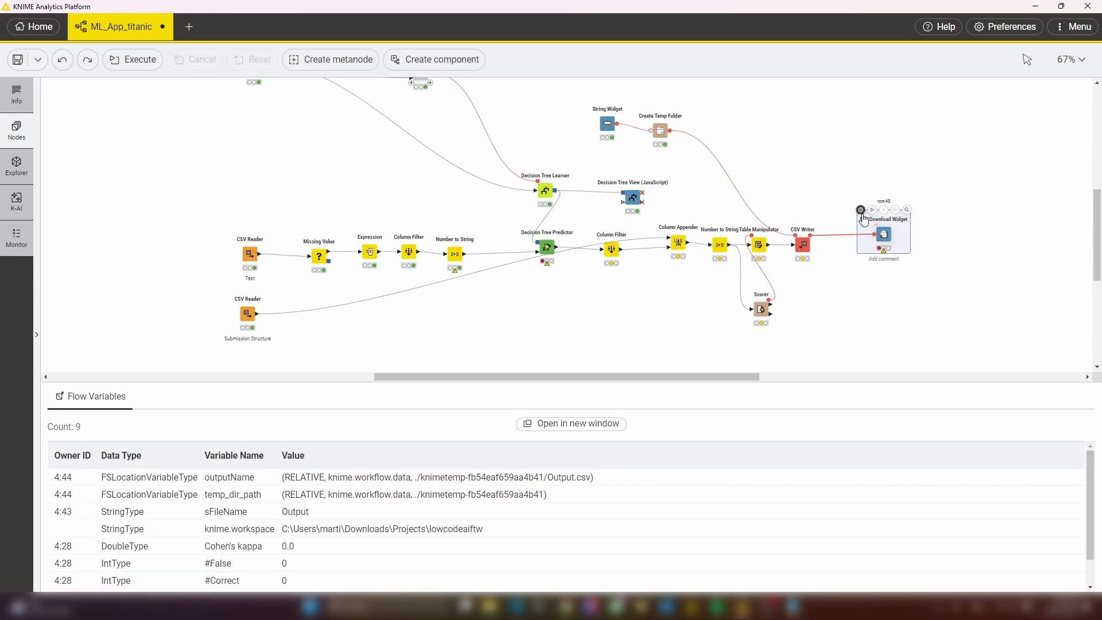
pyautogui.doubleClick(863, 220)
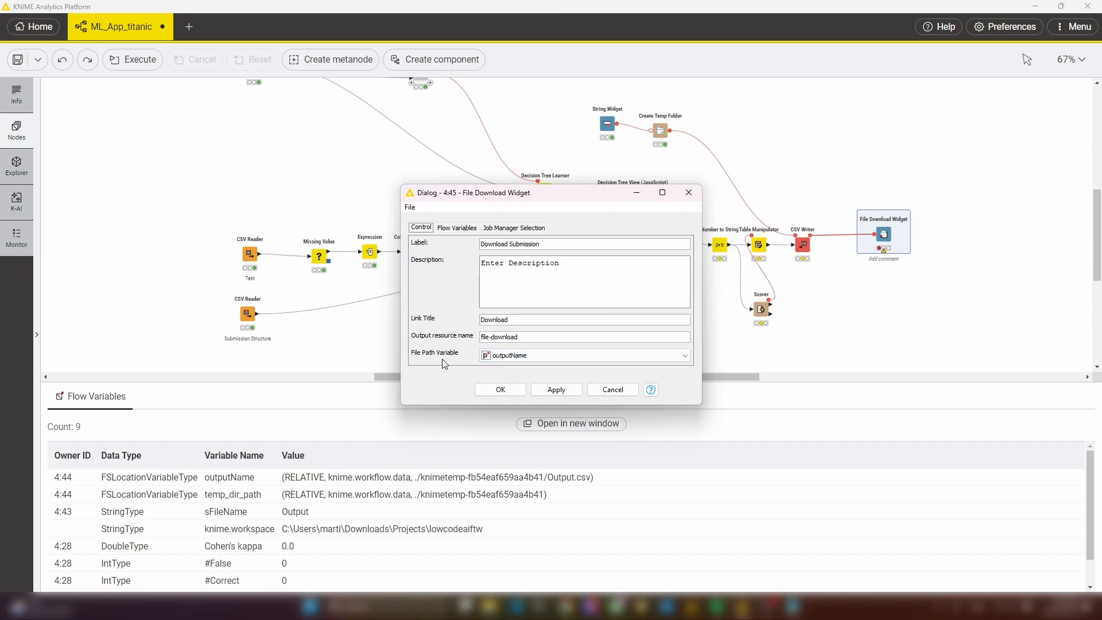
pyautogui.click(501, 390)
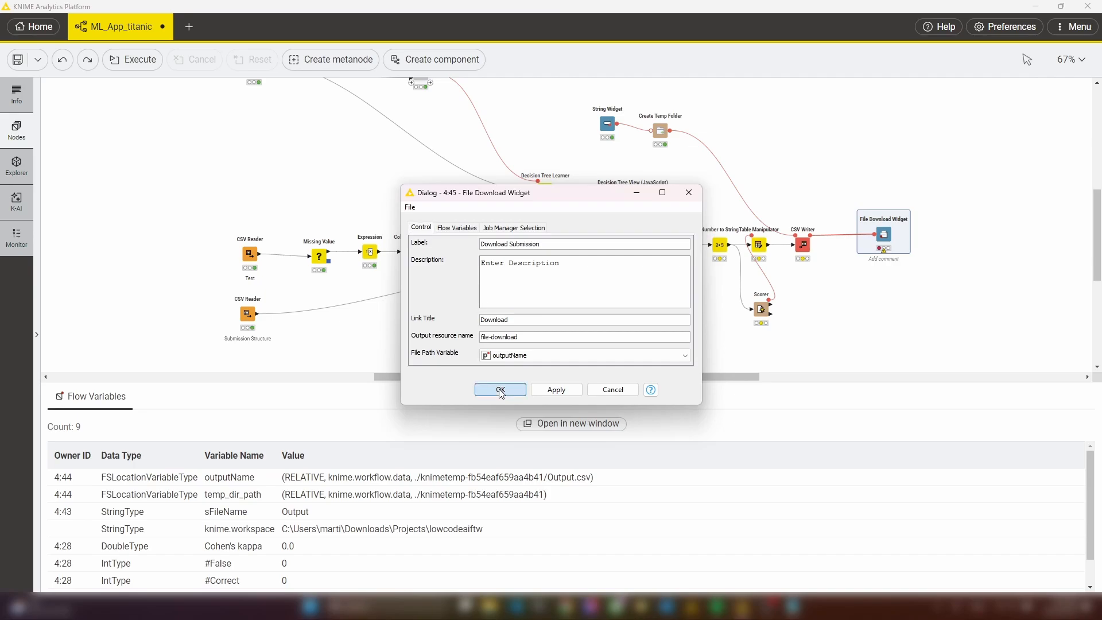
pyautogui.click(501, 392)
# - Move the File Download Widget and the CSV Writer away from the prediction nodes, keeping them side by side
pyautogui.moveTo(890, 237); pyautogui.dragTo(1027, 239)
pyautogui.moveTo(803, 245); pyautogui.dragTo(943, 245)
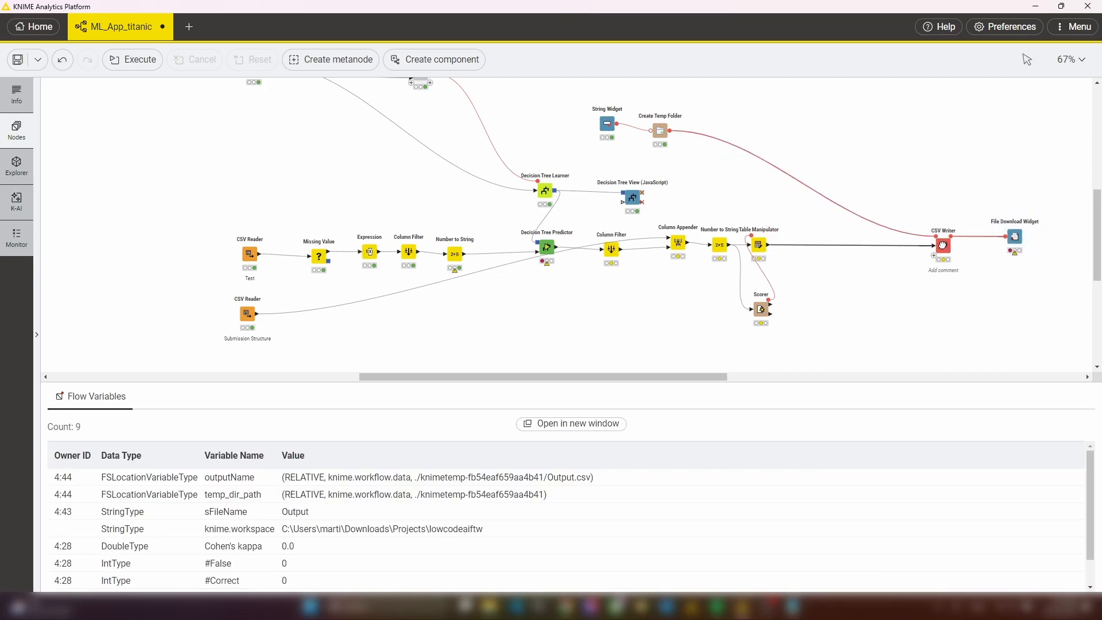
pyautogui.hotkey('ctrl', 'z')
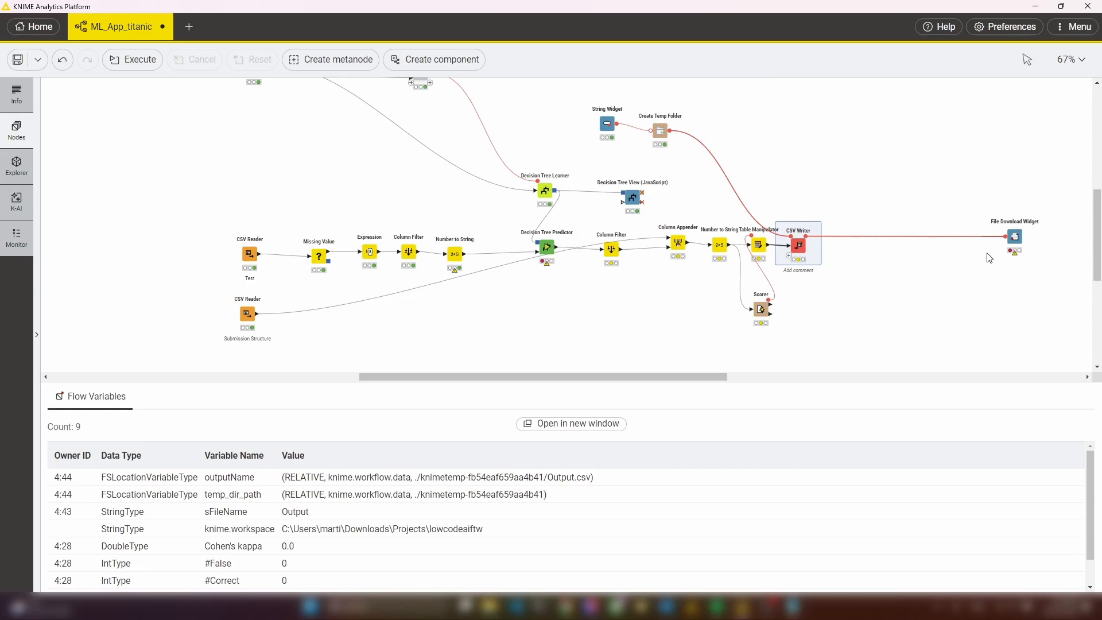
pyautogui.moveTo(802, 245); pyautogui.dragTo(952, 245)
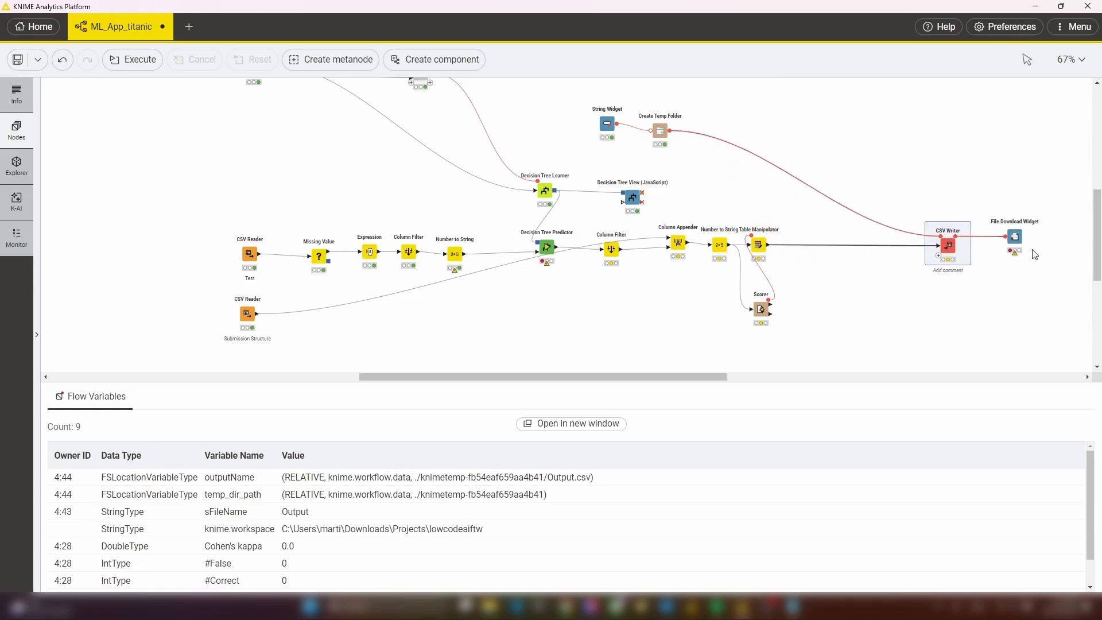
pyautogui.moveTo(1015, 241)
# - Try to package the prediction nodes, String Widget, Create Temp Folder and Scorer into one component, excluding CSV Writer and File Download Widget
pyautogui.click(829, 357)
pyautogui.moveTo(823, 360); pyautogui.dragTo(194, 126)
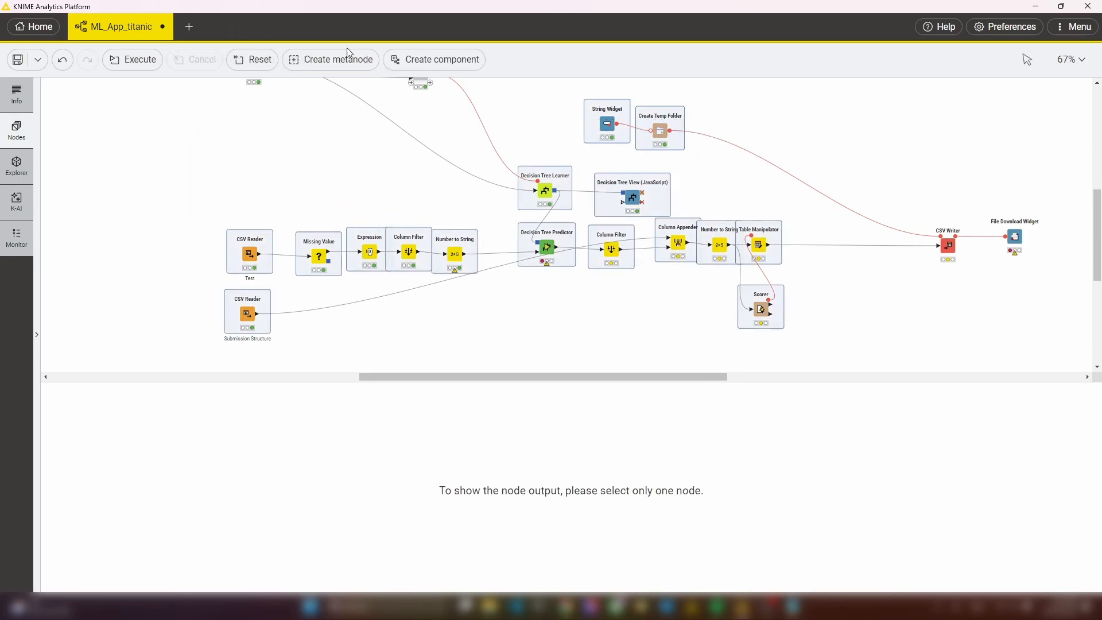
pyautogui.click(435, 61)
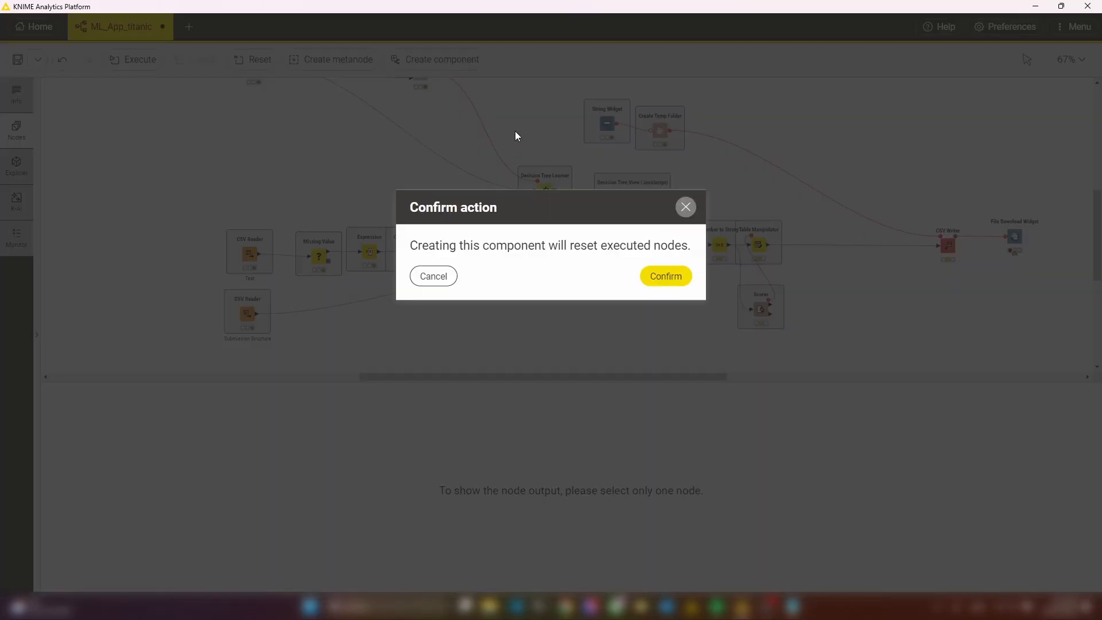
pyautogui.click(674, 284)
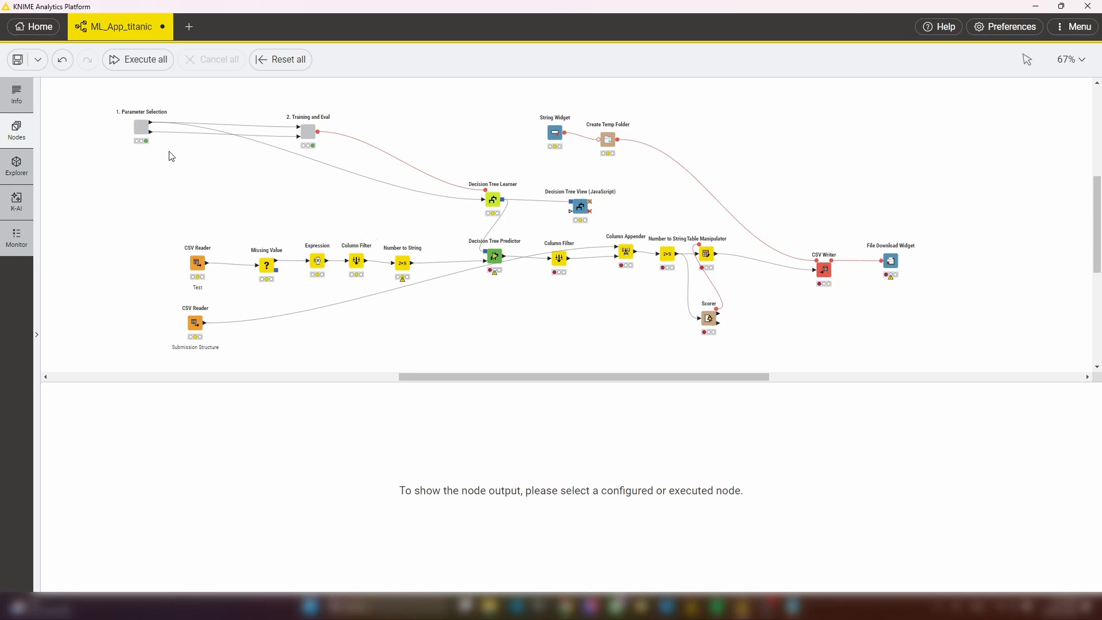
# - Select the 1. Parameter Selection component and reveal its flow variable output port
pyautogui.click(142, 126)
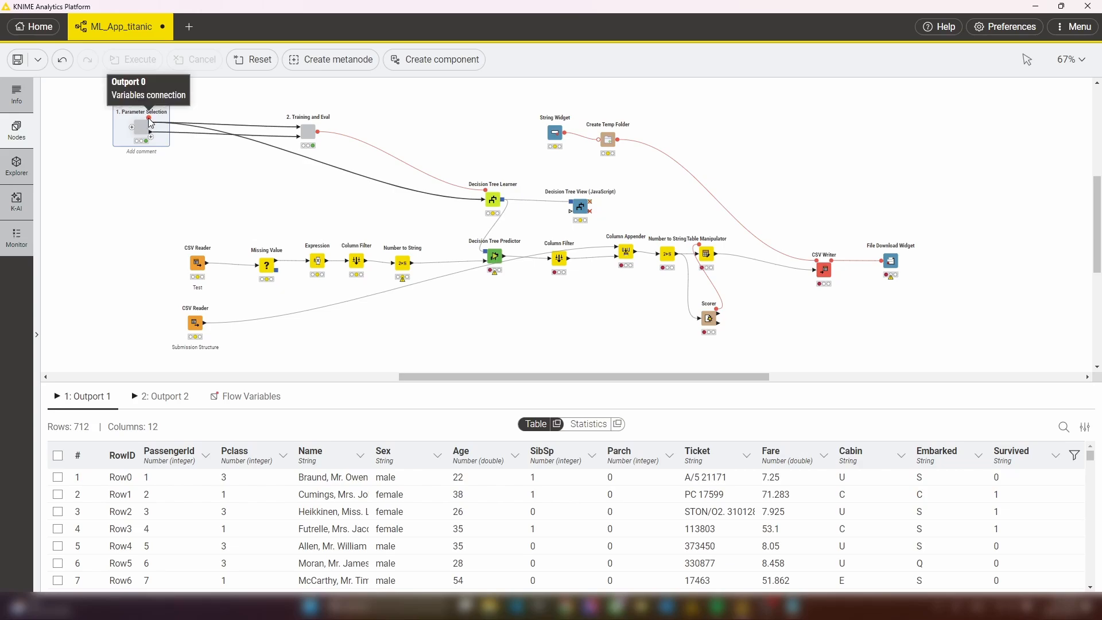
# - Connect the flow variable output of 1. Parameter Selection to the Test CSV Reader and open the 1. Parameter Selection component
pyautogui.moveTo(148, 118); pyautogui.dragTo(197, 259)
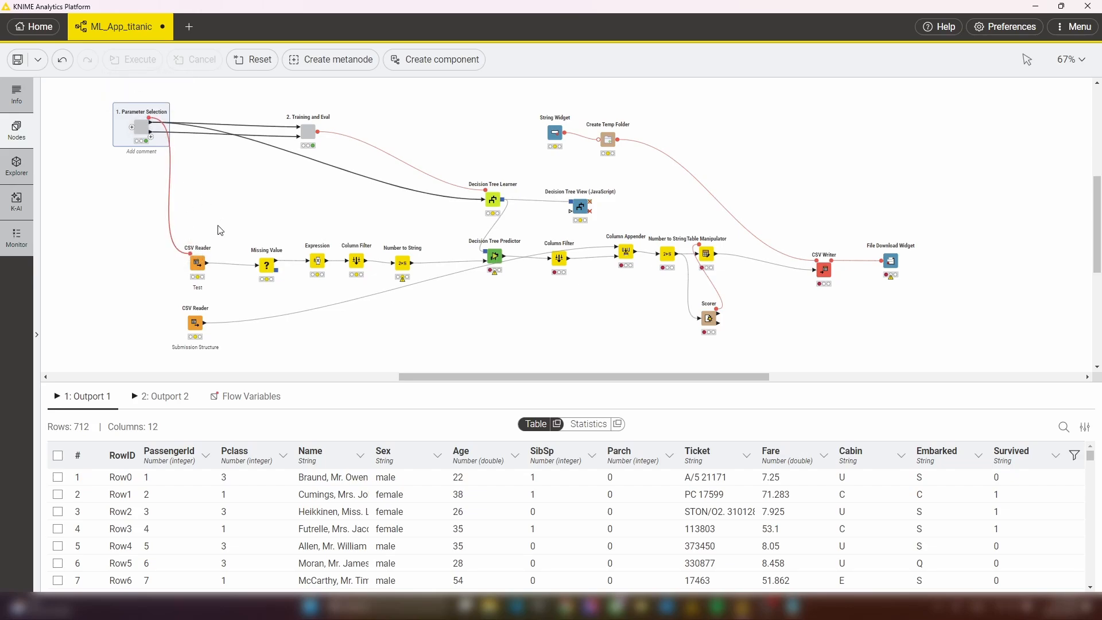
pyautogui.rightClick(142, 130)
pyautogui.moveTo(218, 348)
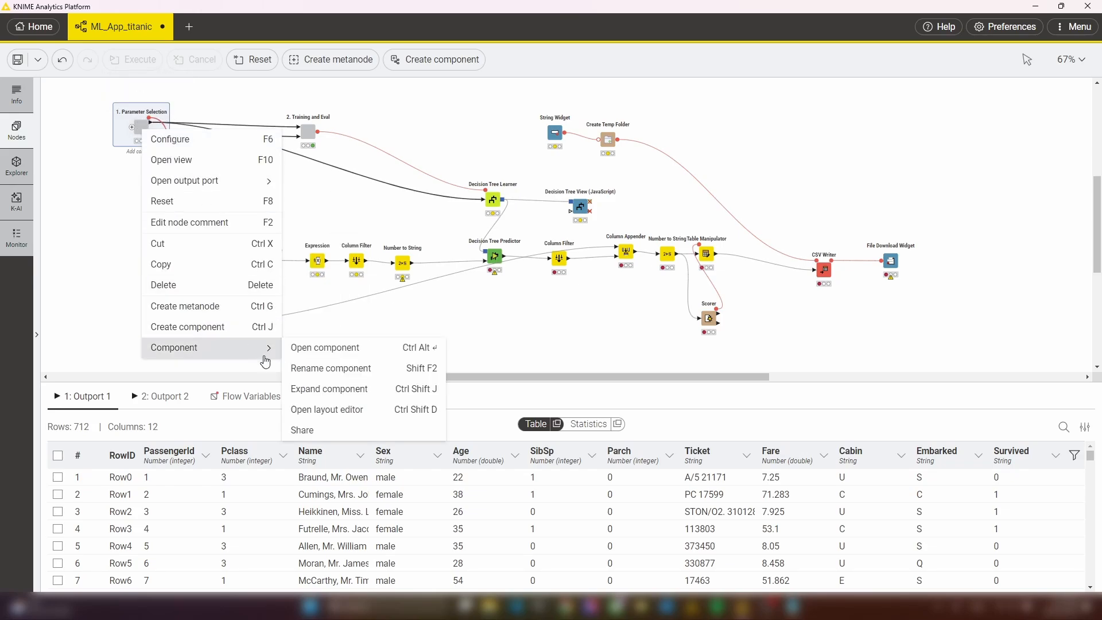
pyautogui.click(337, 348)
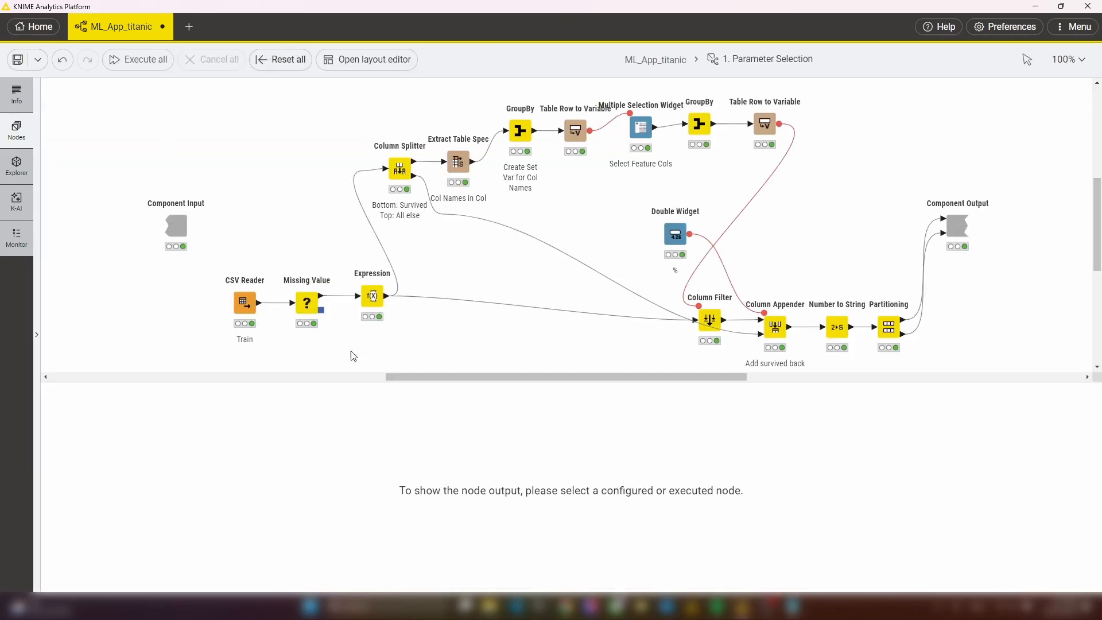
# - Set the Component Output to expose only the sFeatures variable, accept the node reset, and re-execute 1. Parameter Selection in the main workflow
pyautogui.doubleClick(953, 224)
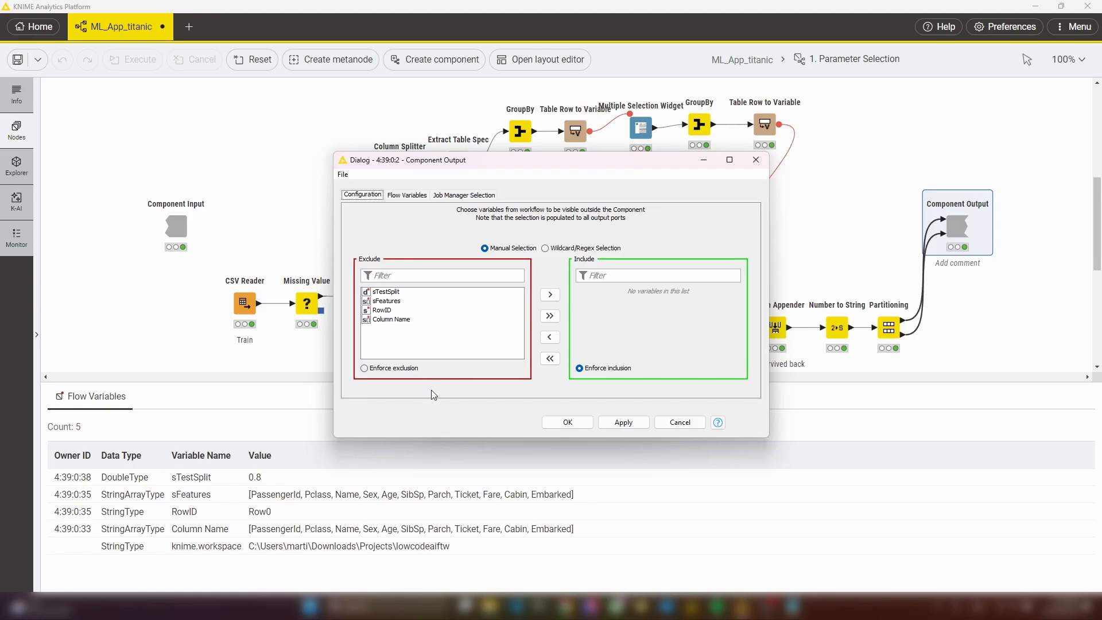
pyautogui.click(550, 316)
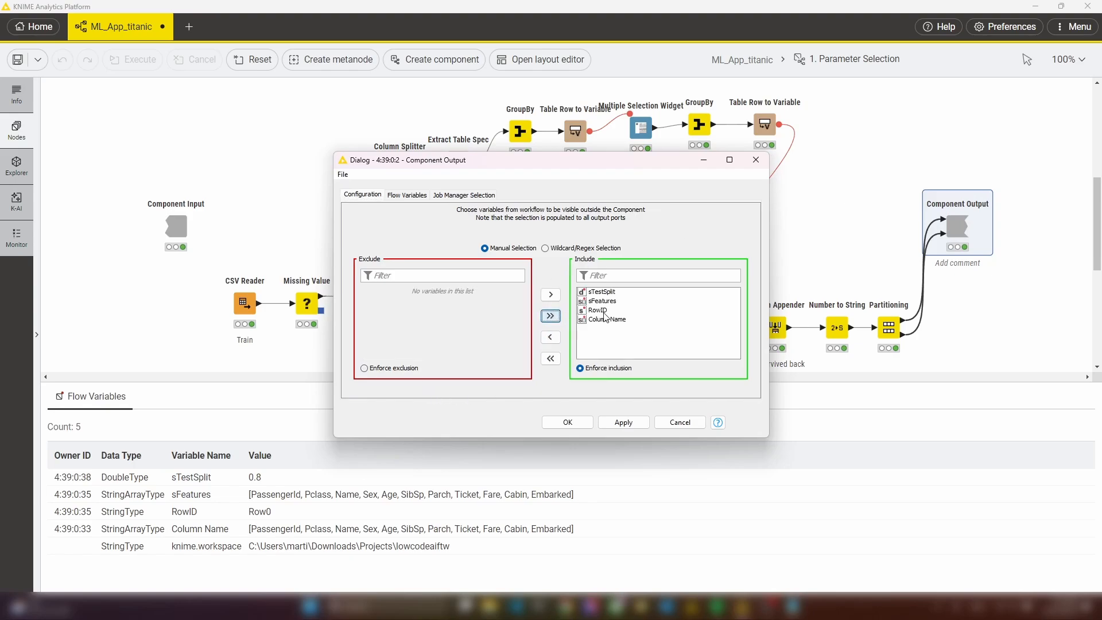
pyautogui.click(603, 300)
pyautogui.doubleClick(599, 310)
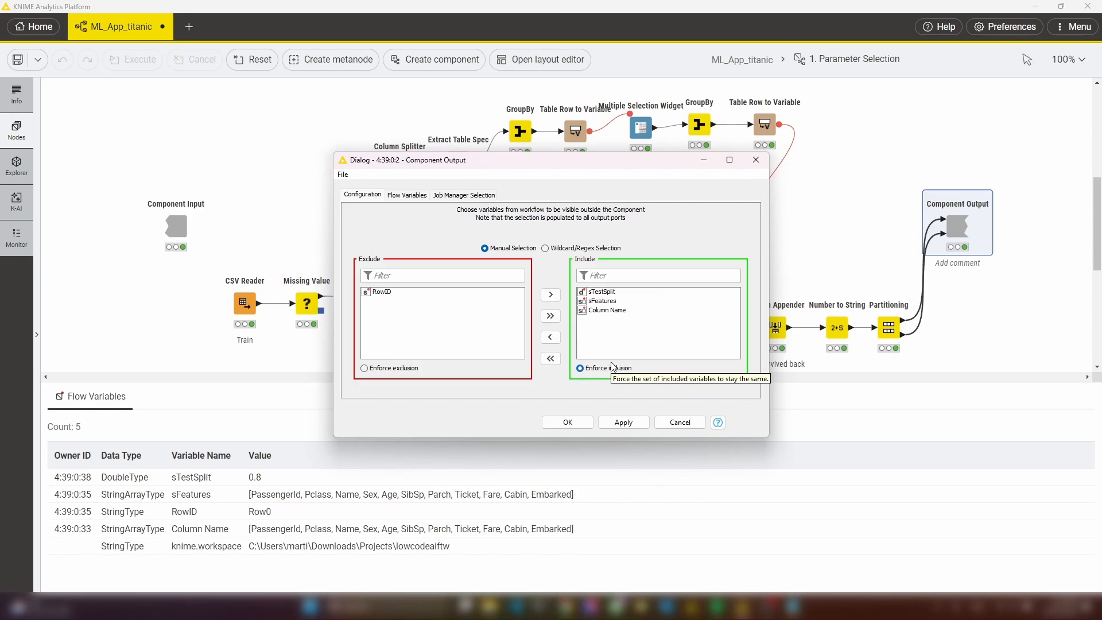
pyautogui.doubleClick(607, 310)
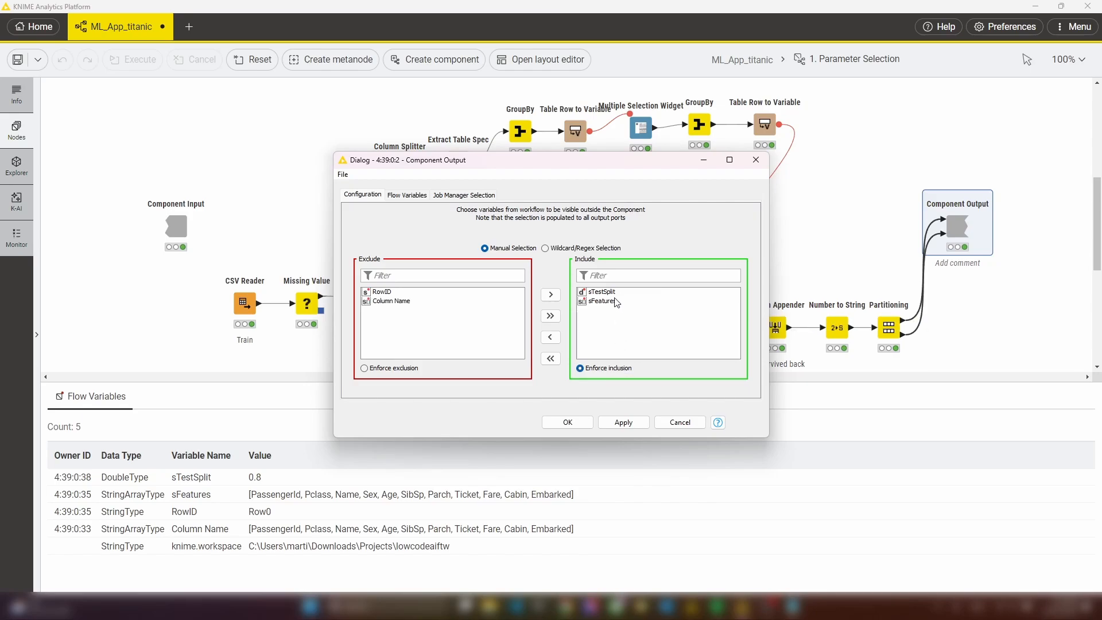
pyautogui.doubleClick(603, 291)
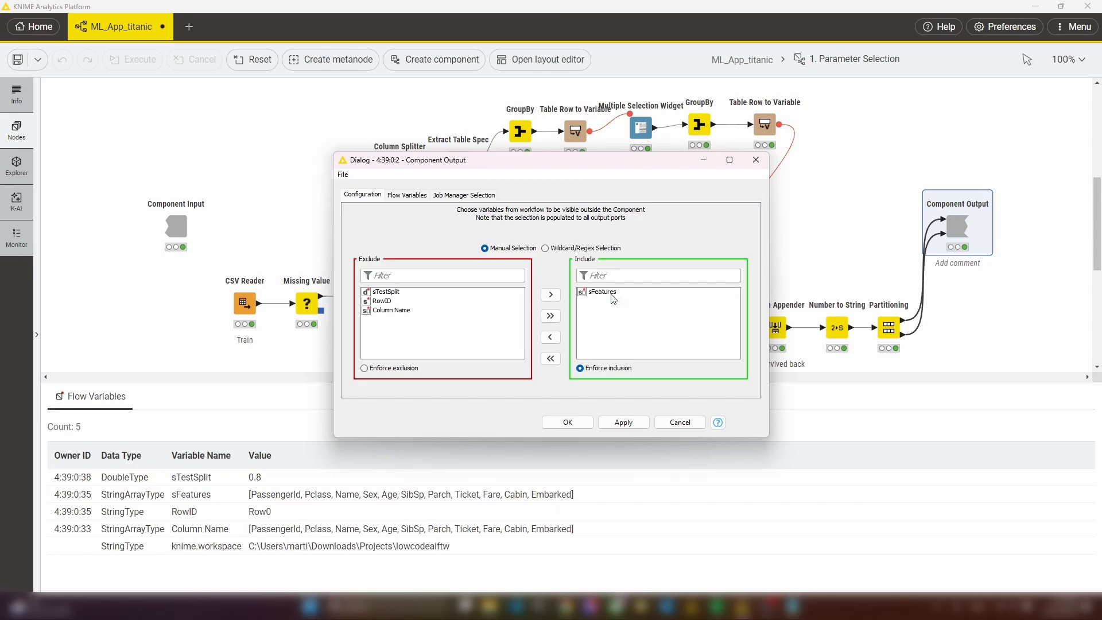
pyautogui.click(565, 422)
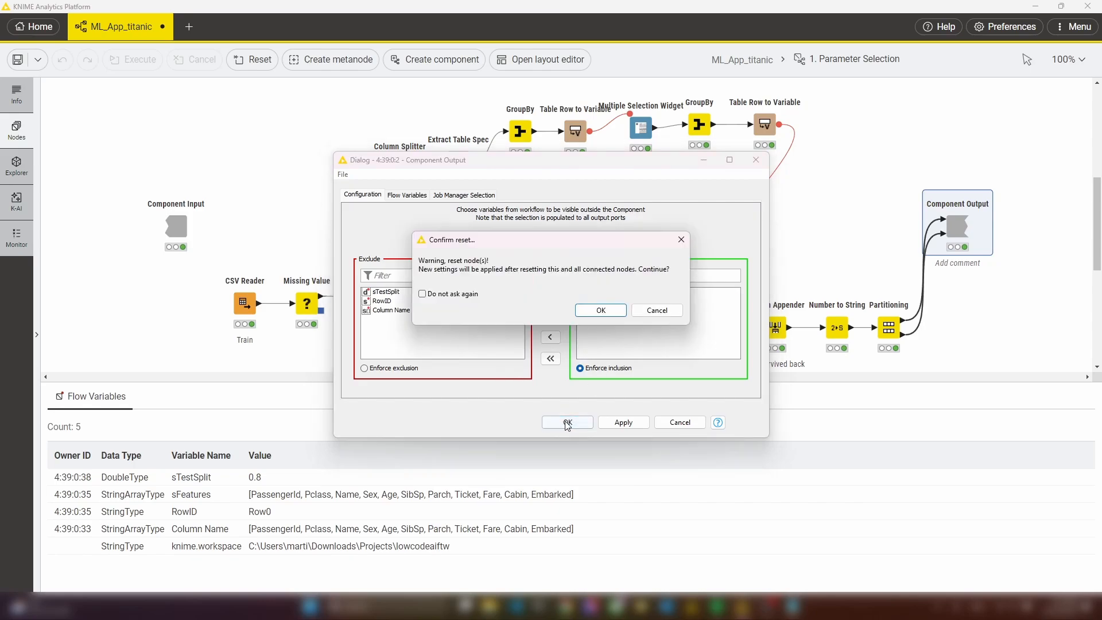
pyautogui.click(601, 314)
pyautogui.click(742, 60)
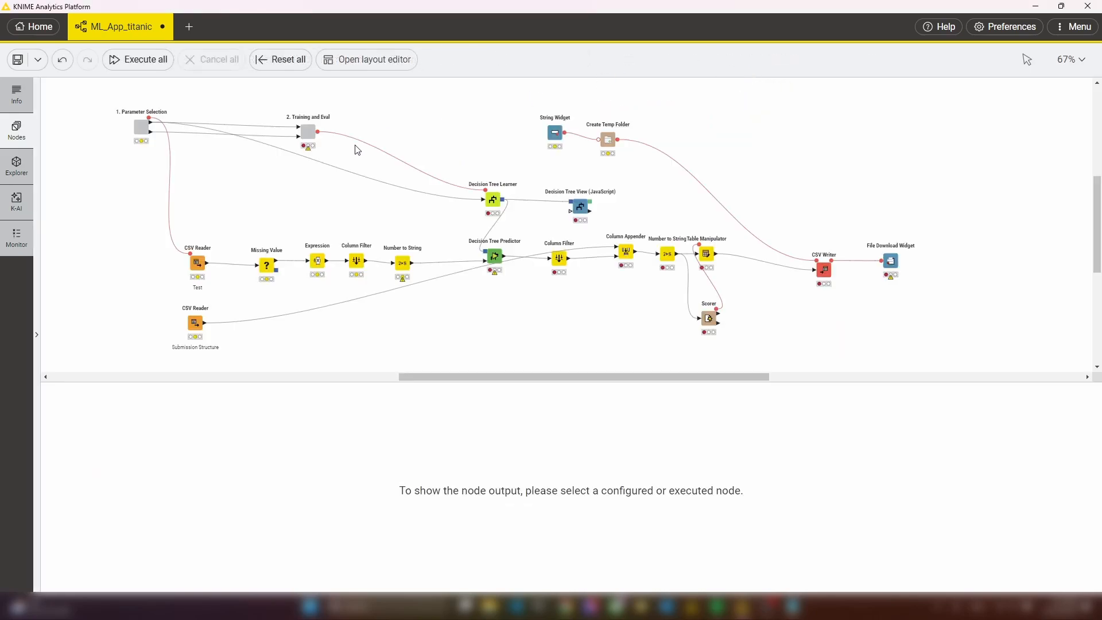
pyautogui.click(151, 130)
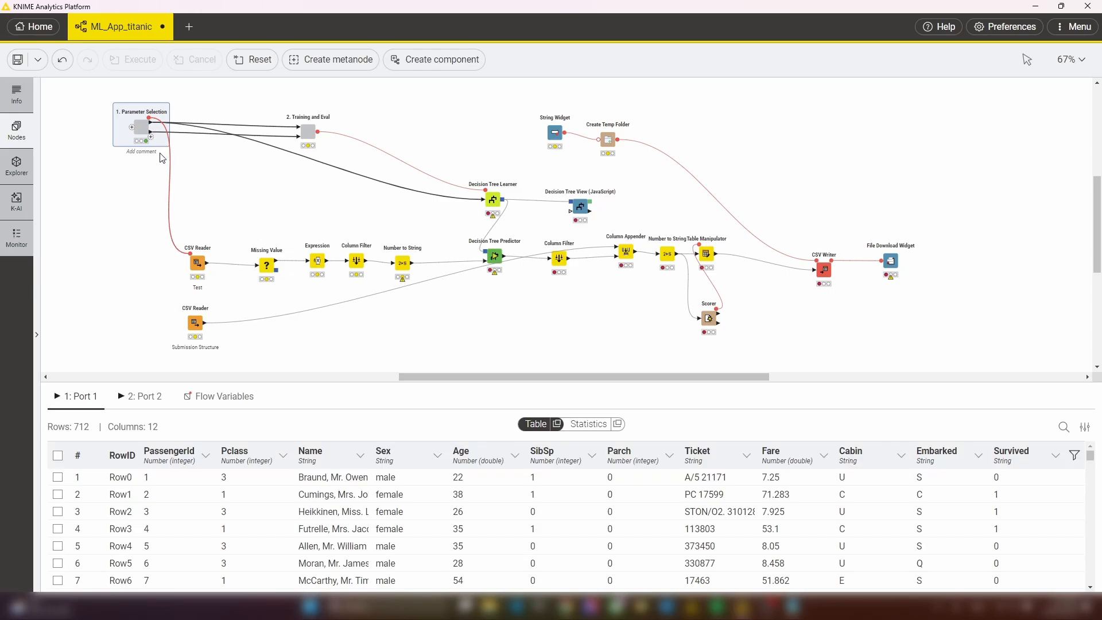
# - Examine the Column Filter inside the 1. Parameter Selection component and return to the main workflow
pyautogui.rightClick(142, 129)
pyautogui.moveTo(254, 359)
pyautogui.click(344, 352)
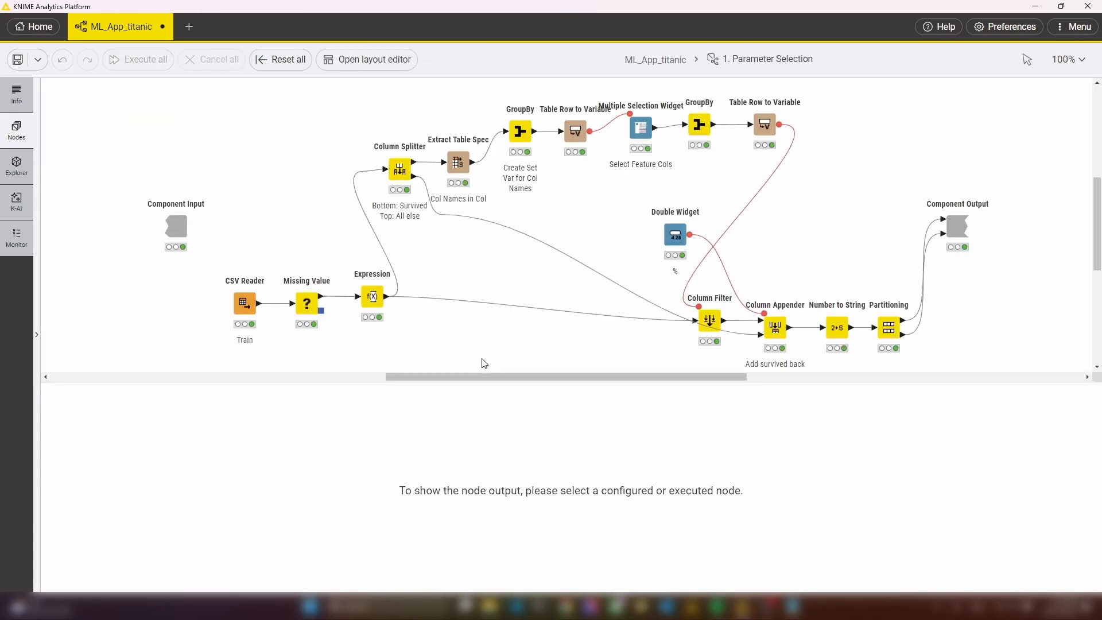
pyautogui.click(715, 318)
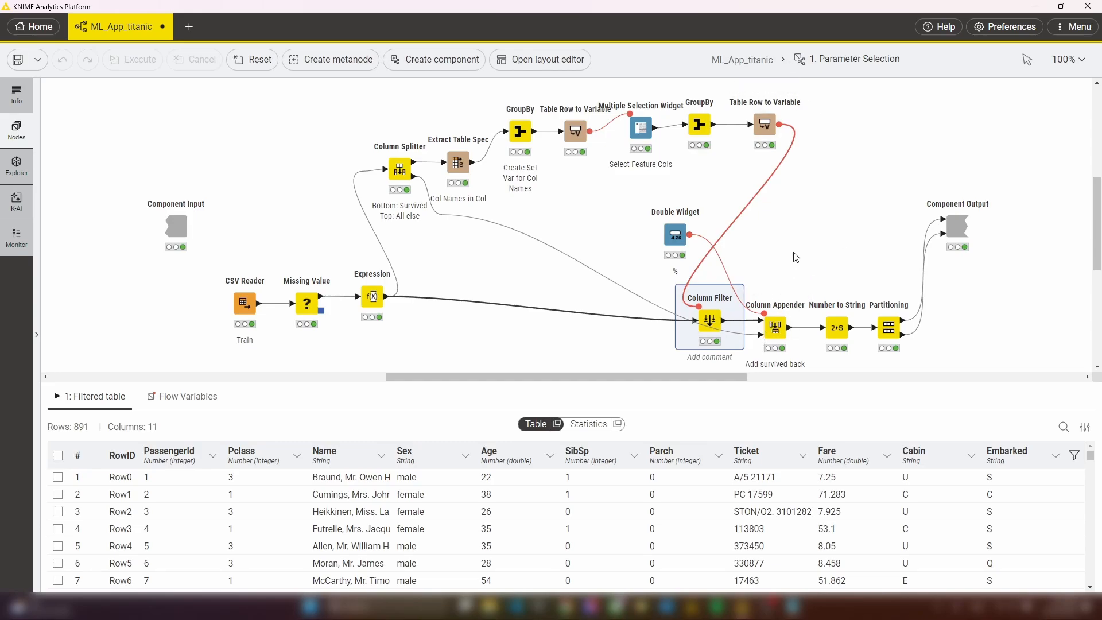
pyautogui.moveTo(769, 123)
pyautogui.click(743, 60)
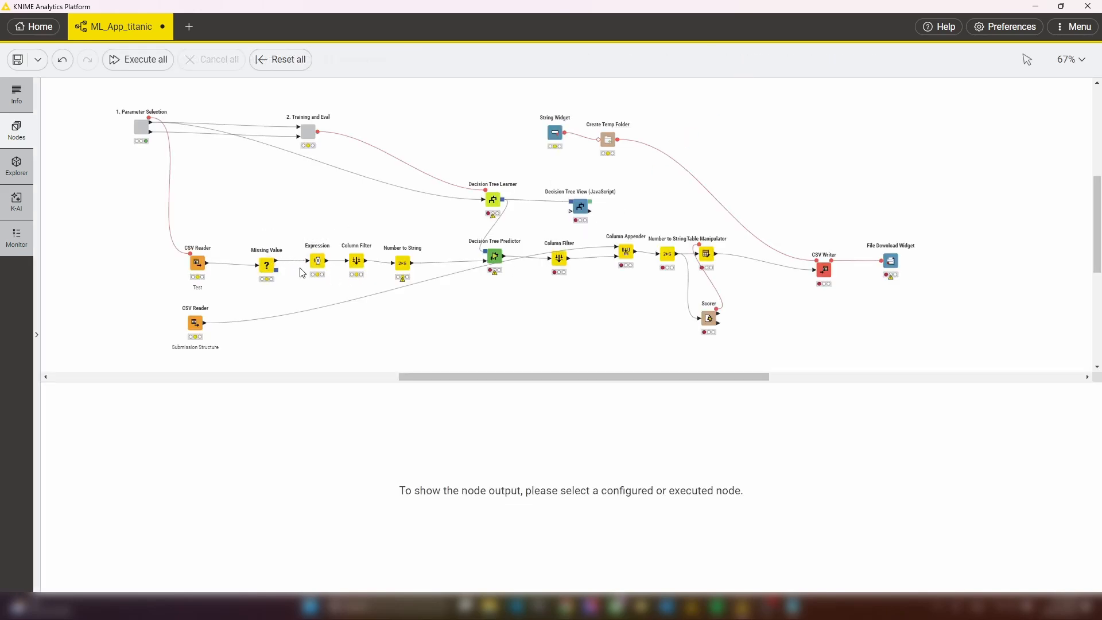
# - Execute the test branch through Expression and assign the sFeatures flow variable to included_names in the following Column Filter
pyautogui.click(311, 237)
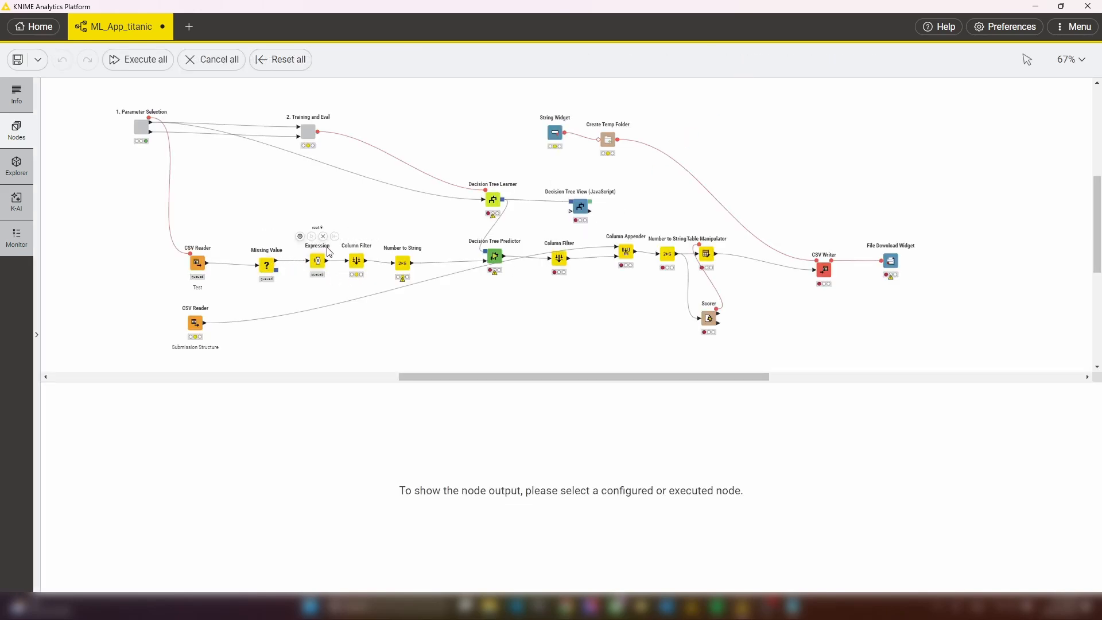
pyautogui.click(357, 262)
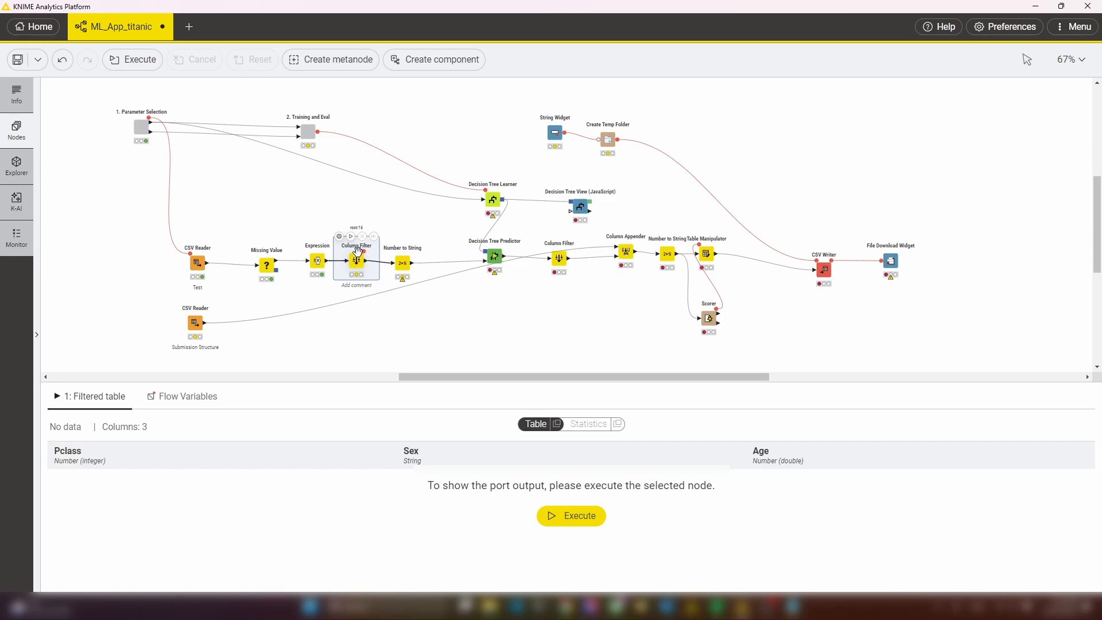
pyautogui.click(339, 236)
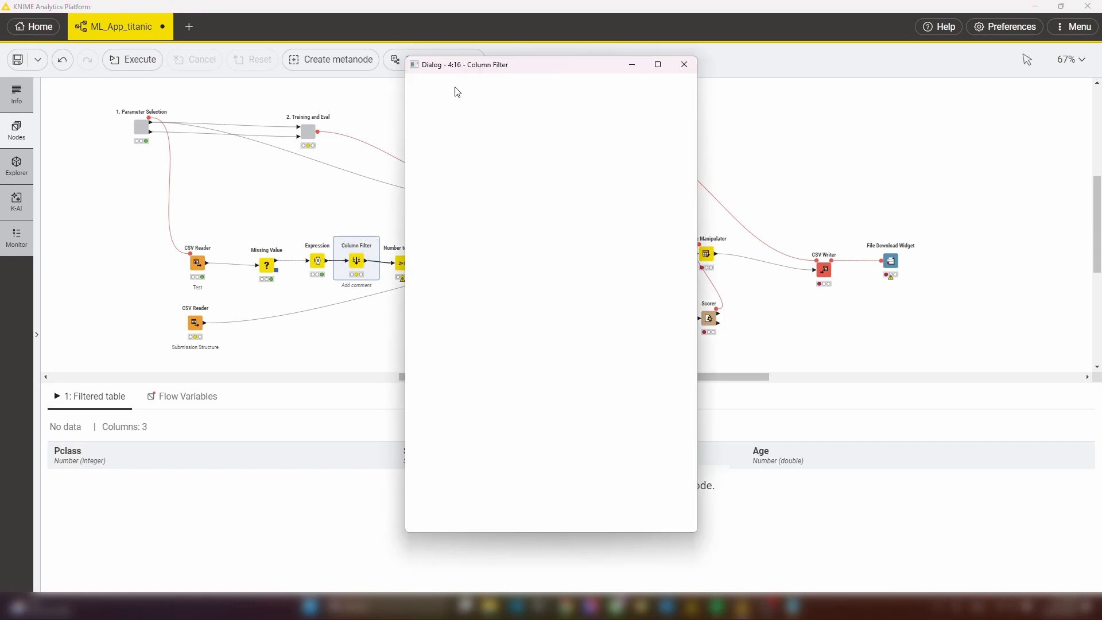
pyautogui.click(687, 65)
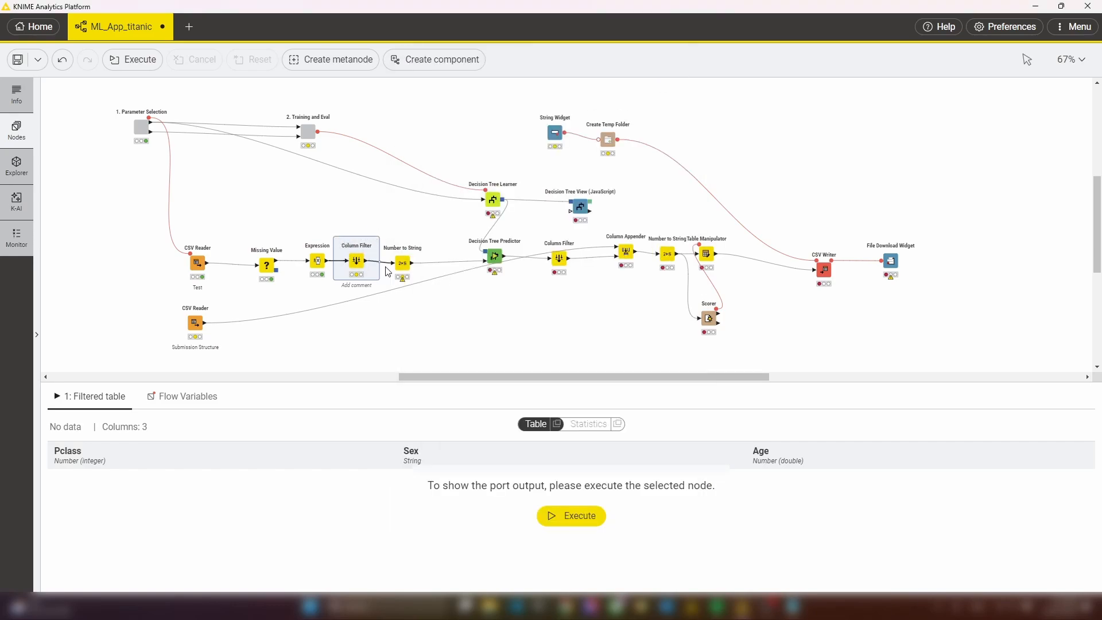
pyautogui.rightClick(355, 264)
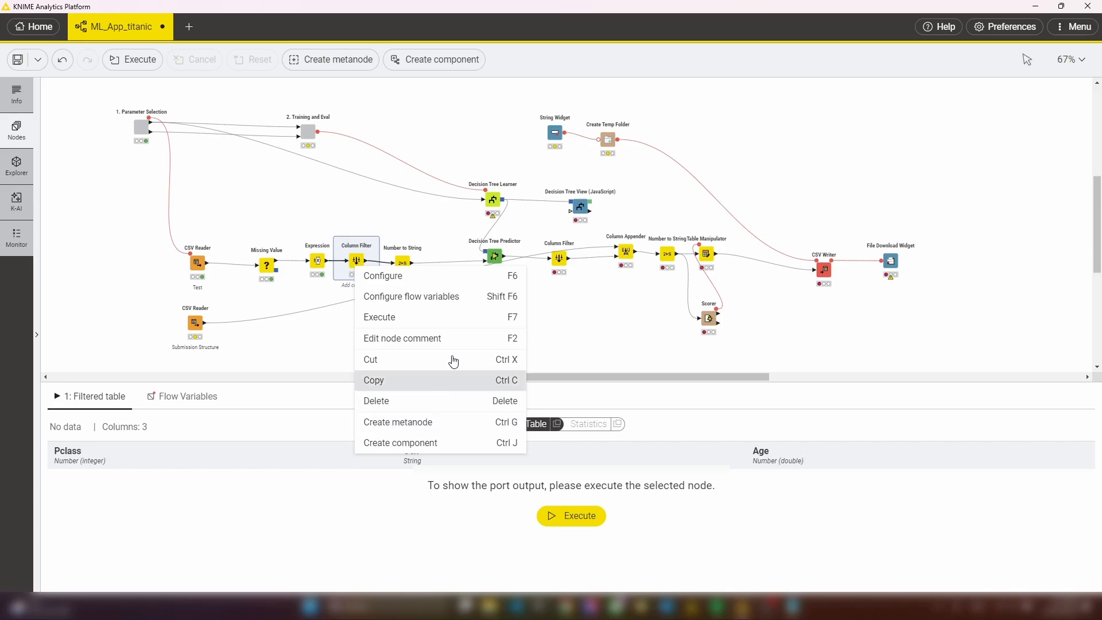
pyautogui.click(445, 297)
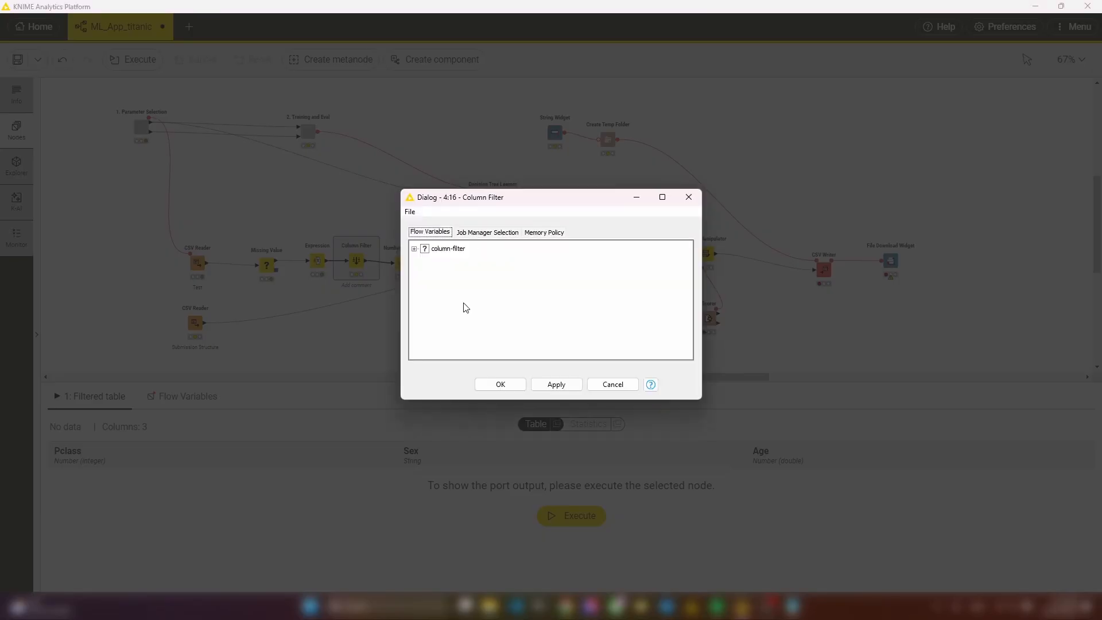
pyautogui.click(414, 249)
pyautogui.click(522, 281)
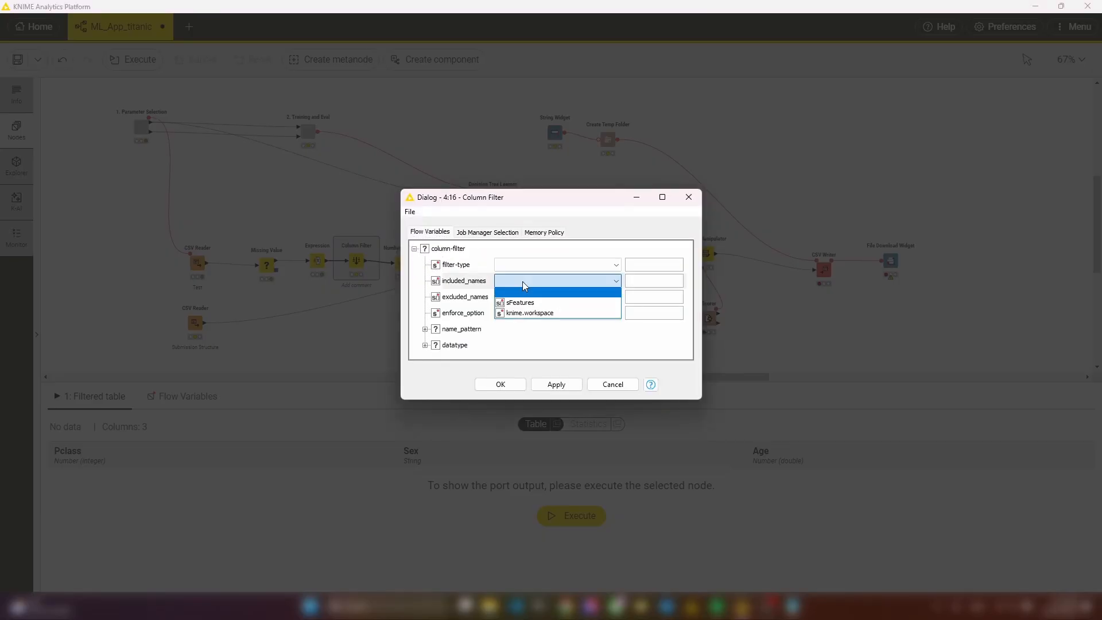
pyautogui.click(523, 299)
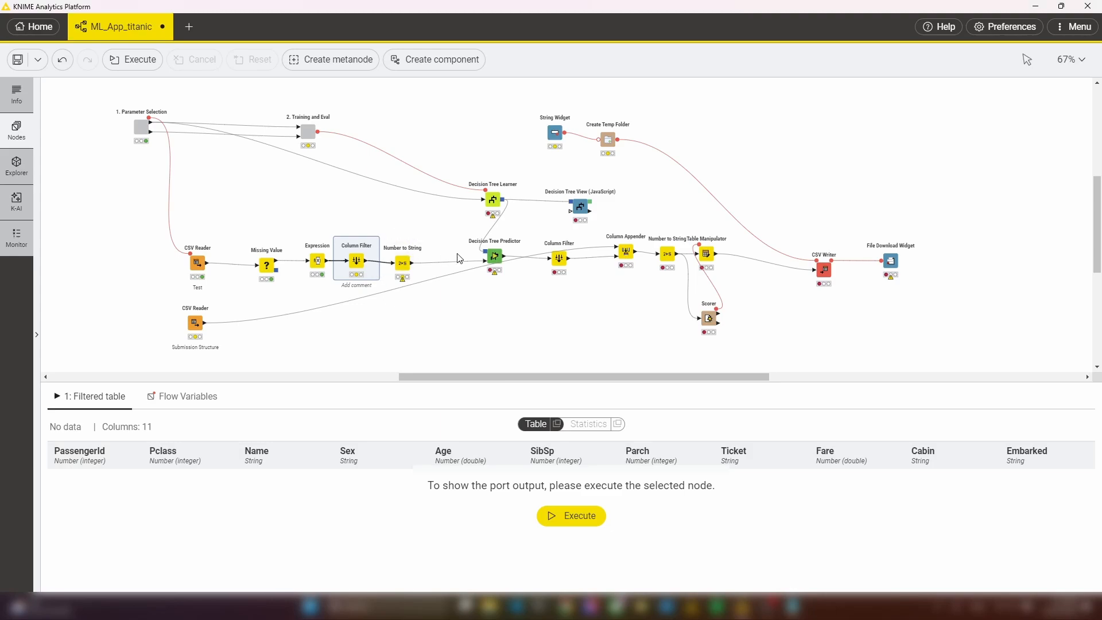
# - Execute the workflow through the Decision Tree Predictor and onward through the CSV Writer
pyautogui.moveTo(492, 250)
pyautogui.click(485, 232)
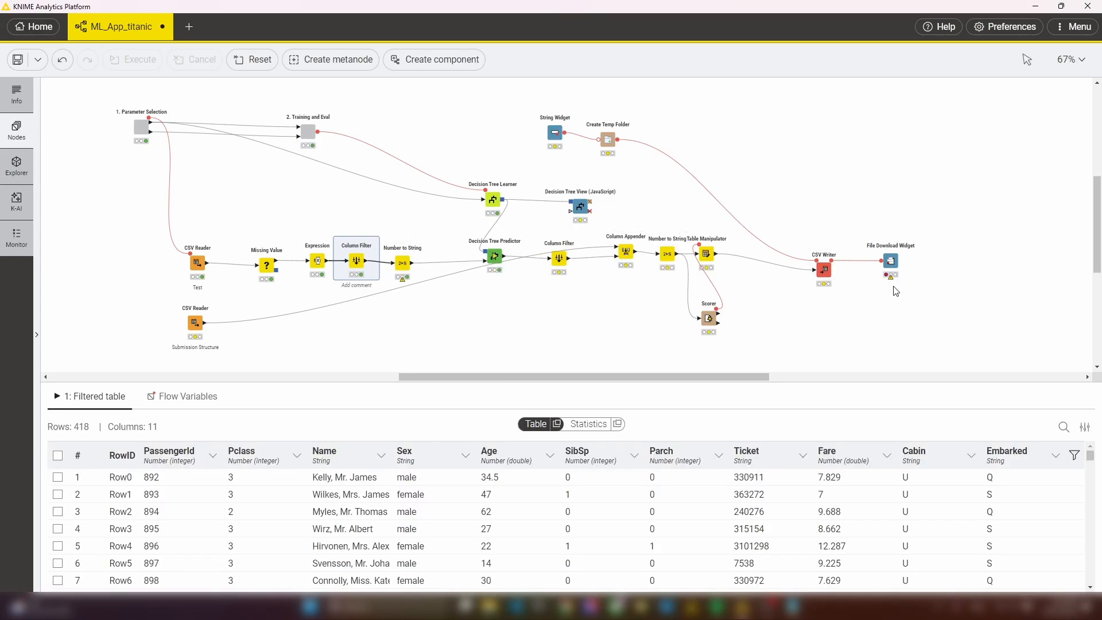
pyautogui.moveTo(901, 261)
pyautogui.click(823, 185)
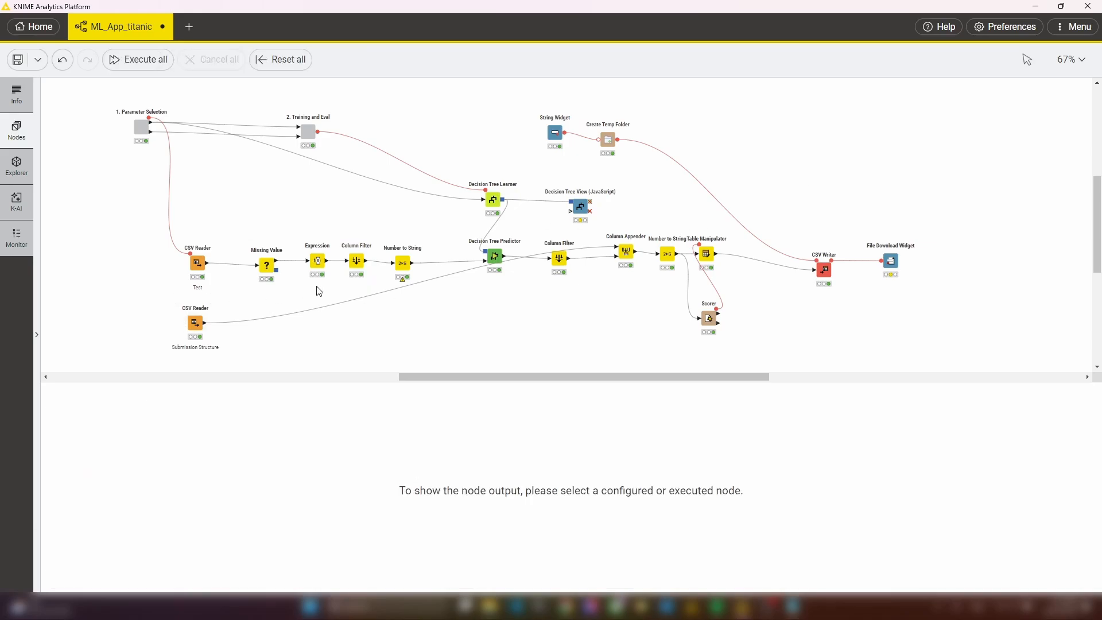
# - Group all nodes between 2. Training and Eval and the CSV Writer into a component named 3. Model Training, placed beside 2. Training and Eval
pyautogui.moveTo(404, 280)
pyautogui.moveTo(739, 363); pyautogui.dragTo(336, 127)
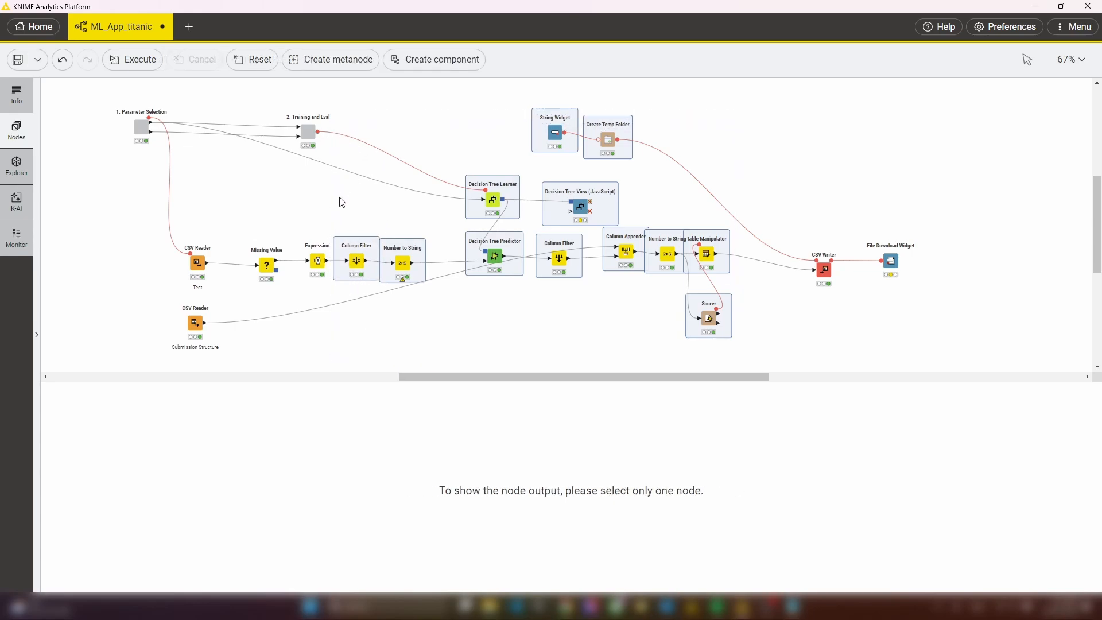
pyautogui.keyDown('shift'); pyautogui.click(318, 259); pyautogui.keyUp('shift')
pyautogui.keyDown('shift'); pyautogui.click(267, 264); pyautogui.keyUp('shift')
pyautogui.keyDown('shift'); pyautogui.click(198, 263); pyautogui.keyUp('shift')
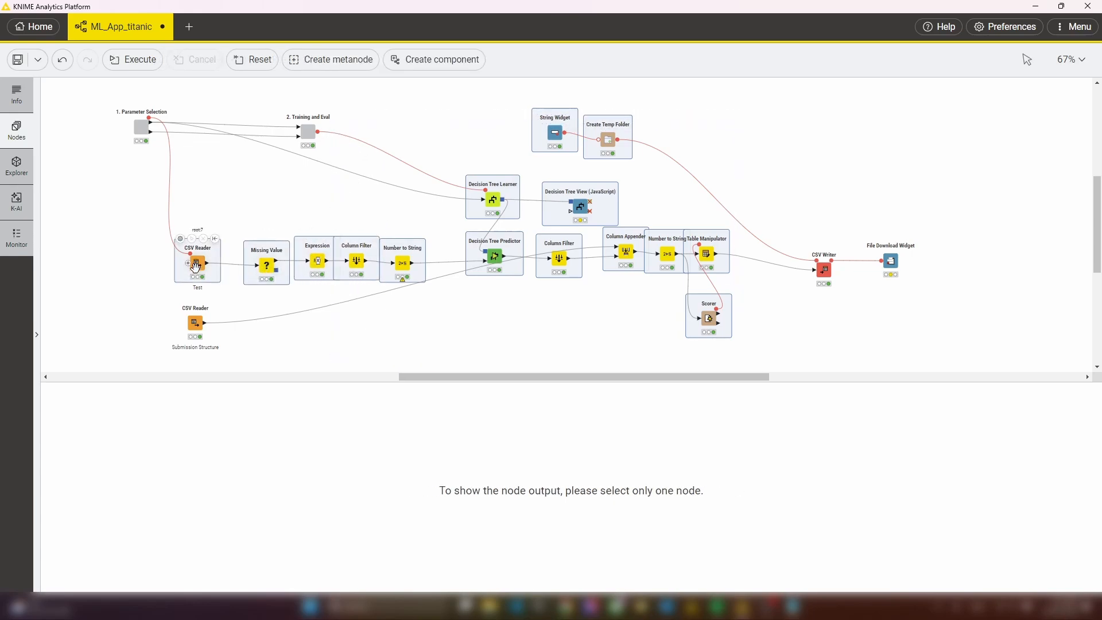
pyautogui.keyDown('shift'); pyautogui.click(192, 324); pyautogui.keyUp('shift')
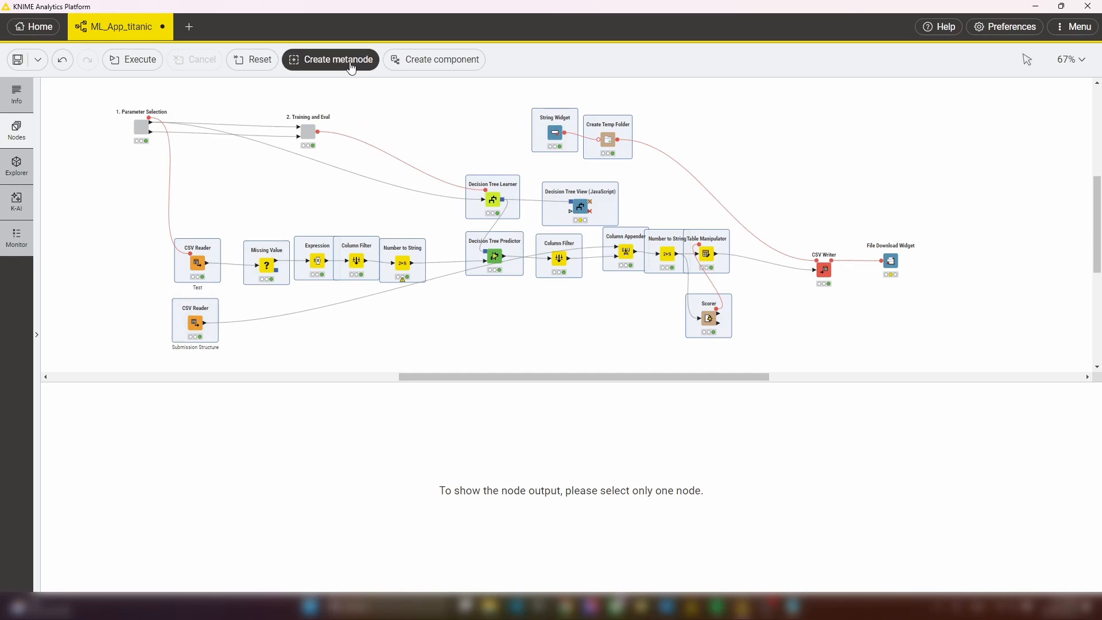
pyautogui.click(425, 61)
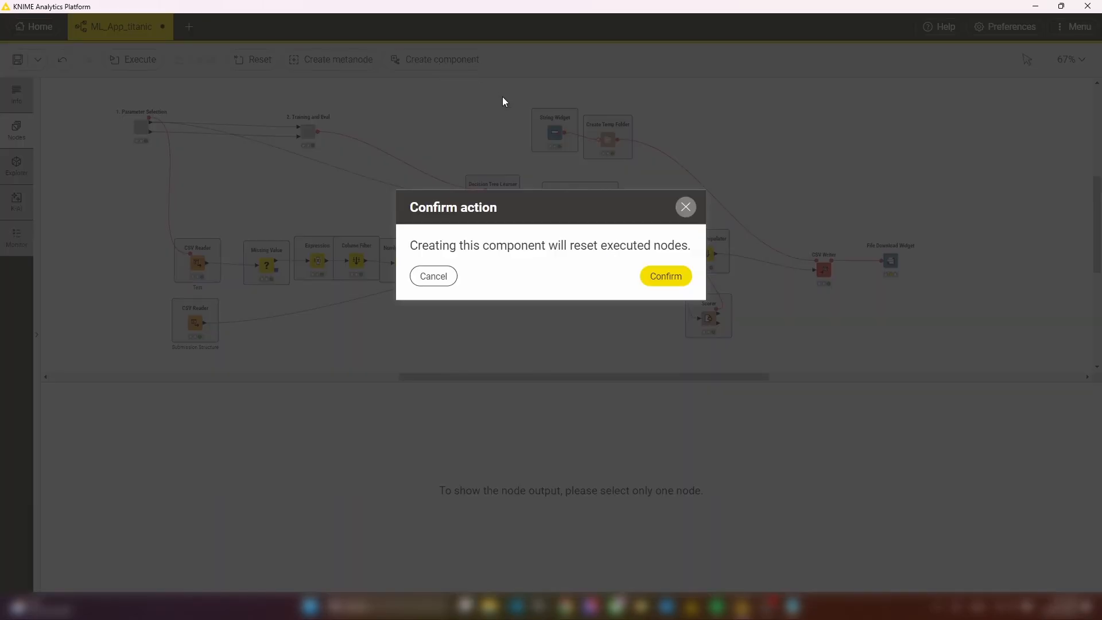
pyautogui.click(665, 274)
pyautogui.write('3. Model Training')
pyautogui.press('Return')
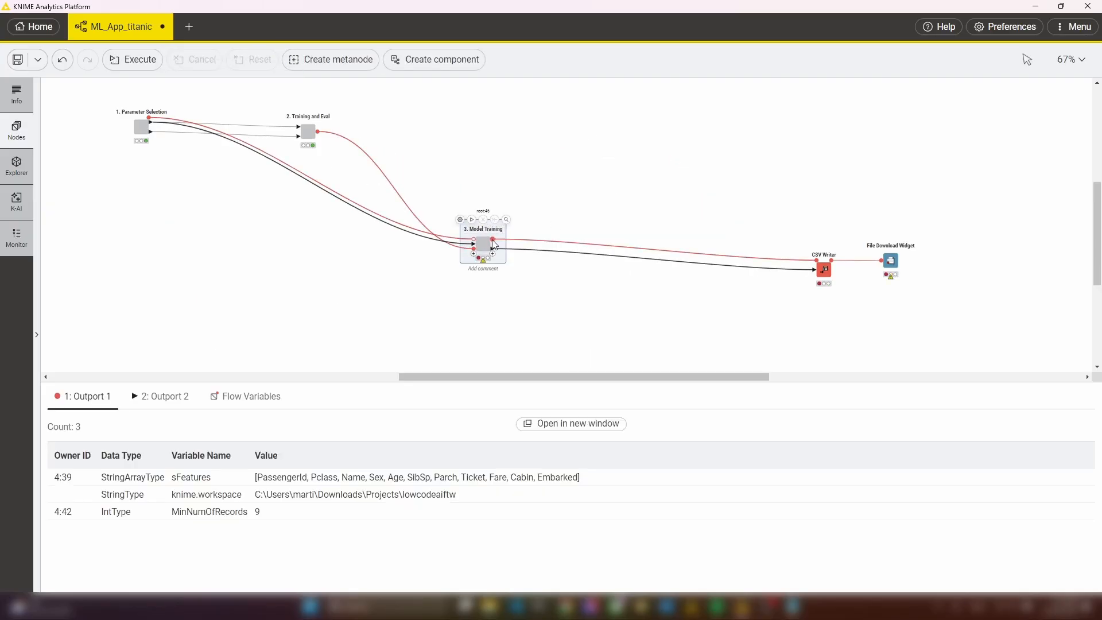
pyautogui.moveTo(482, 247); pyautogui.dragTo(475, 124)
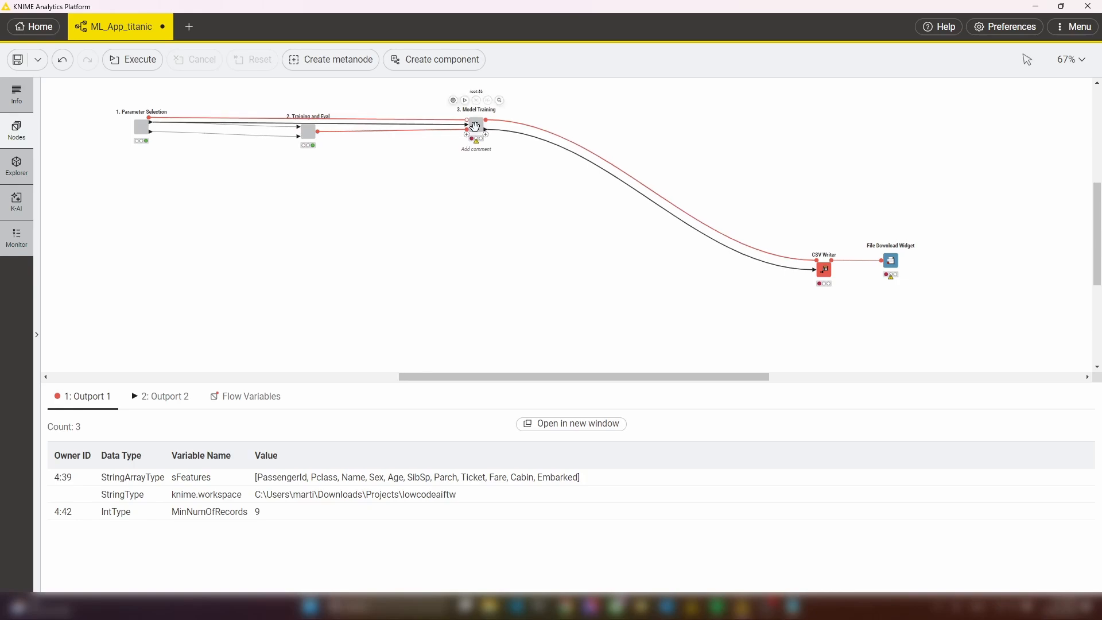
# - Open the 3. Model Training component and include the sFeatures and MinNumOfRecords variables in its Component Input
pyautogui.rightClick(476, 125)
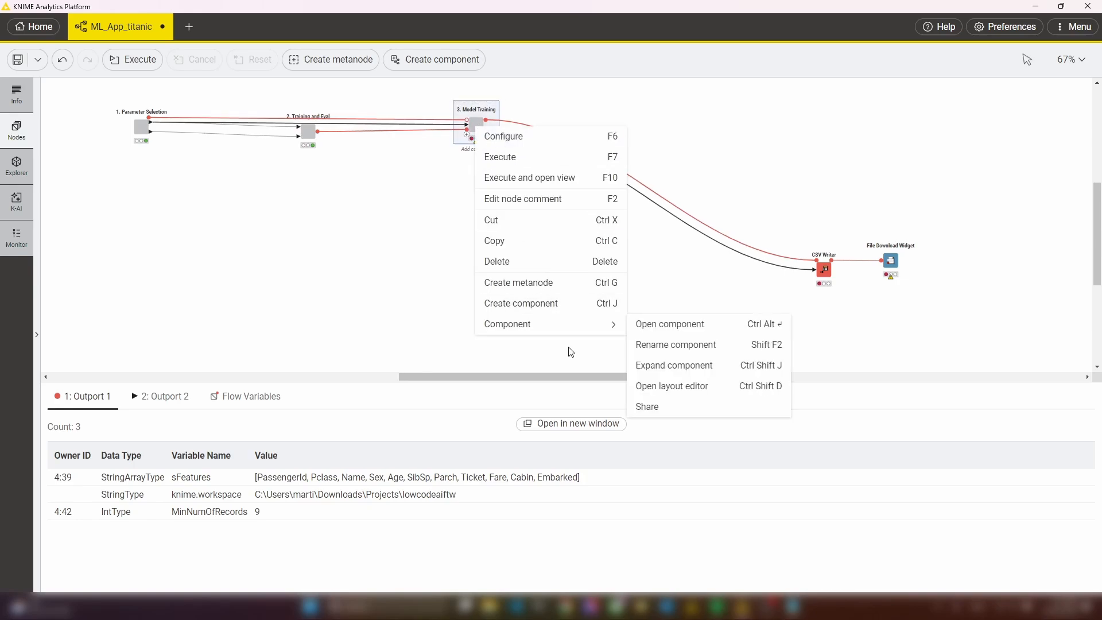
pyautogui.click(665, 325)
pyautogui.doubleClick(123, 270)
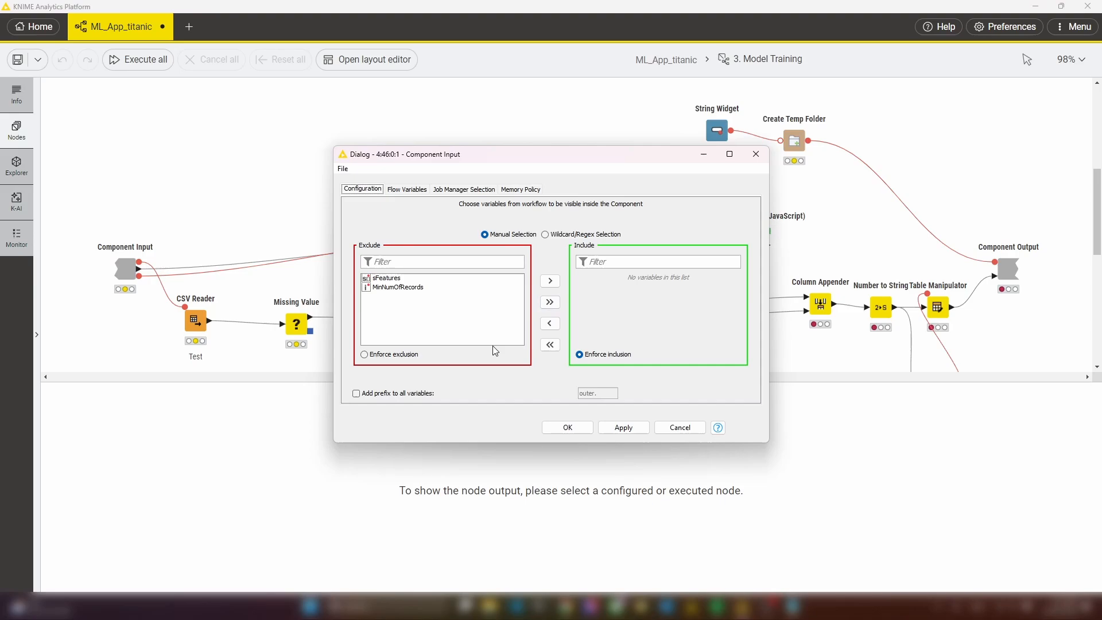
pyautogui.click(550, 302)
pyautogui.click(567, 427)
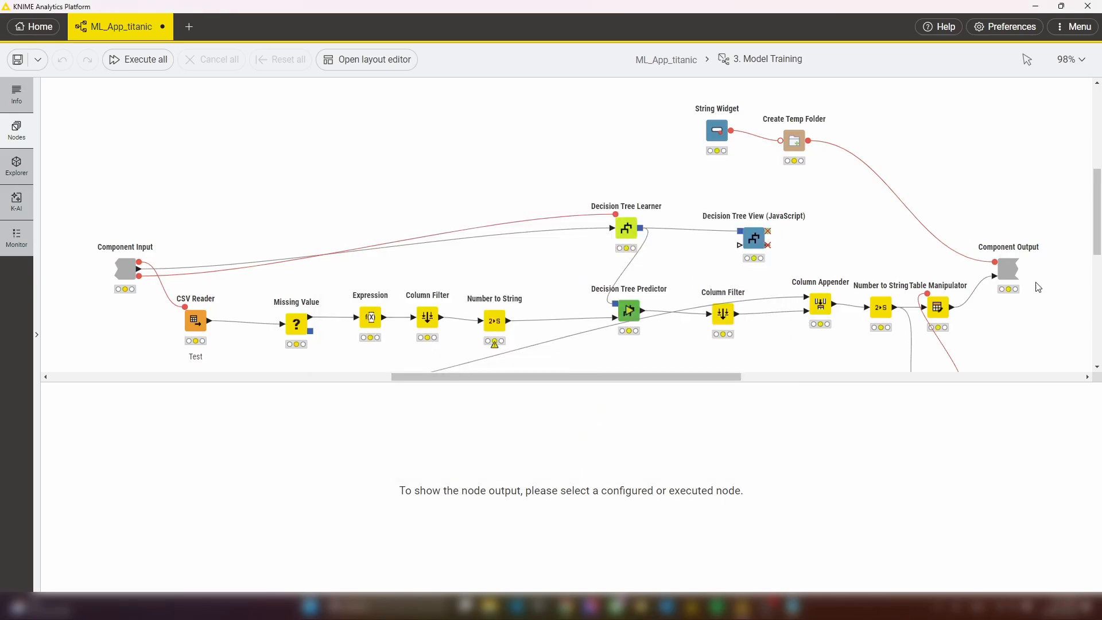
# - Include the sFileName and outputName variables in the Component Output of 3. Model Training and execute it, returning to the main workflow
pyautogui.doubleClick(1008, 268)
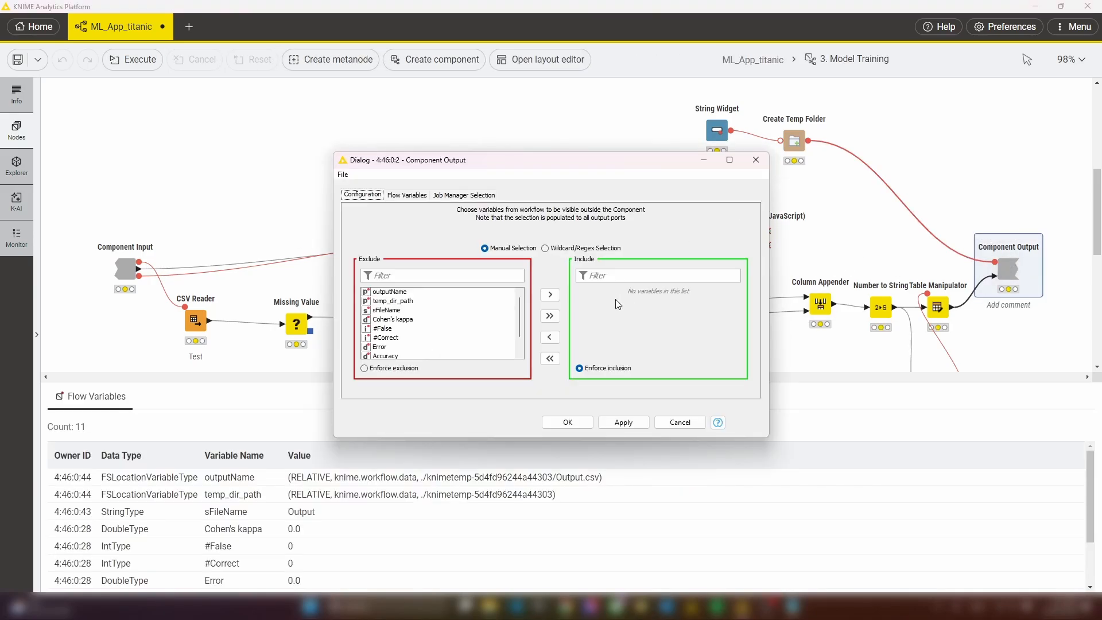
pyautogui.doubleClick(386, 310)
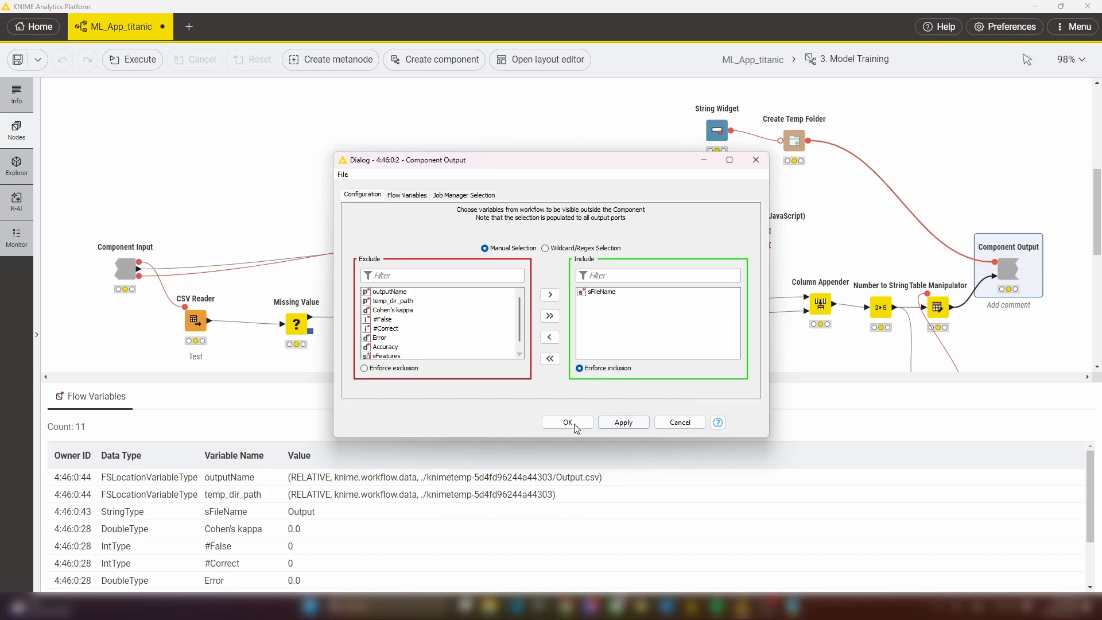
pyautogui.moveTo(518, 330); pyautogui.dragTo(518, 337)
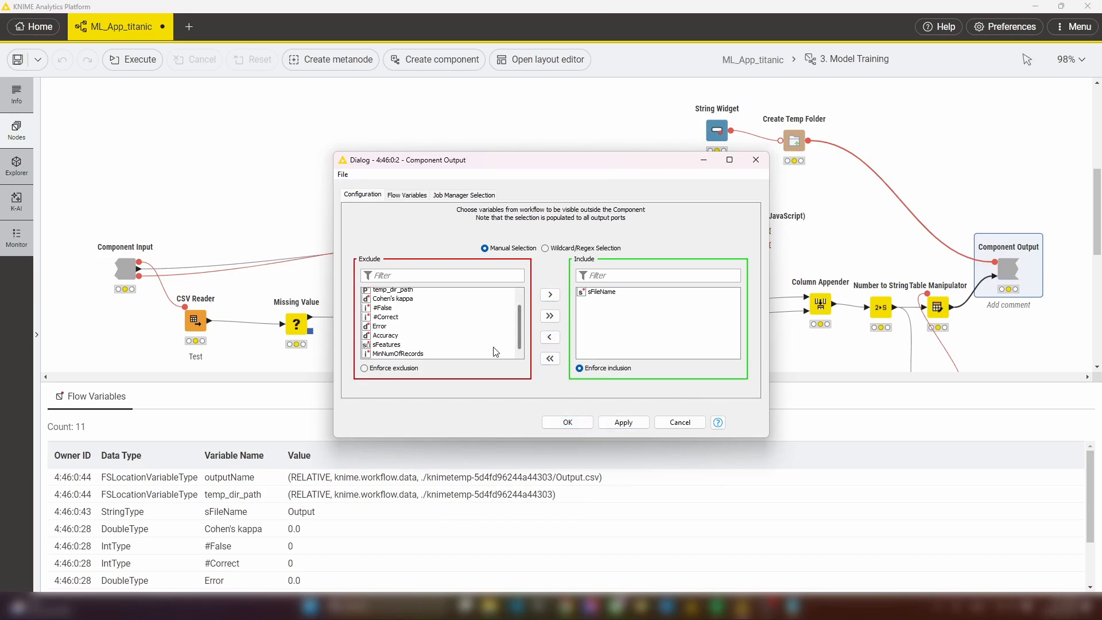
pyautogui.scroll(1, 493, 349)
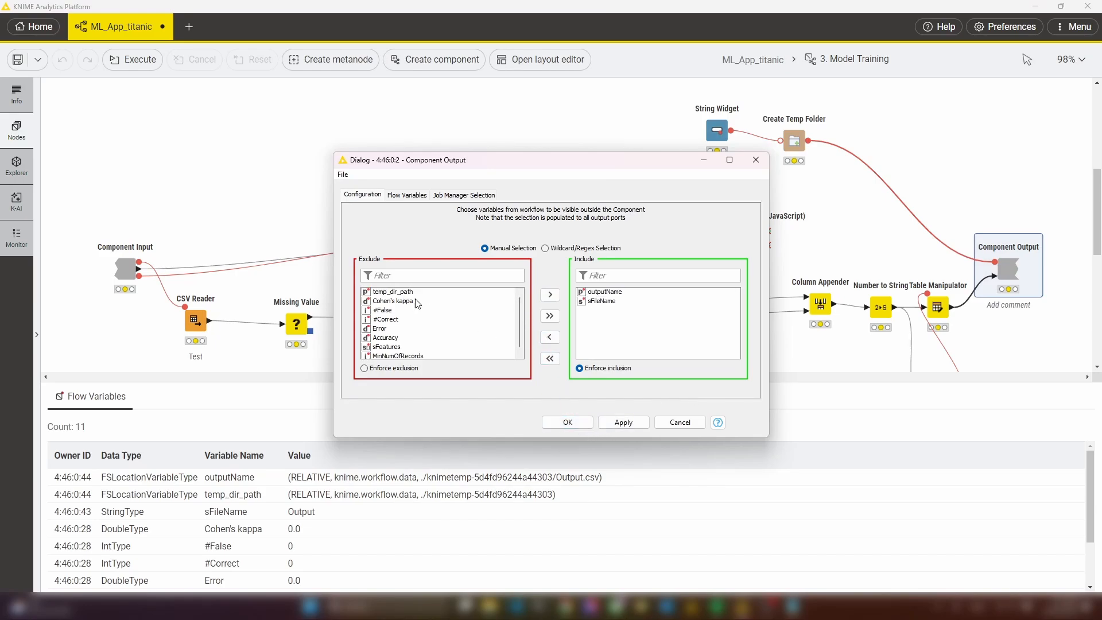
pyautogui.click(568, 422)
pyautogui.click(1000, 233)
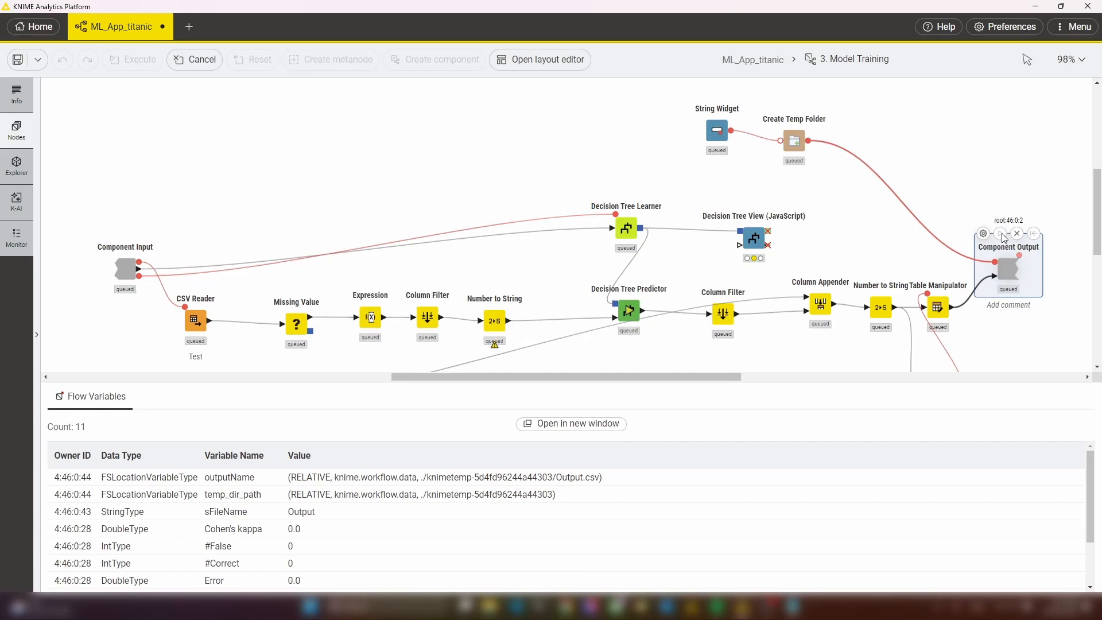
pyautogui.click(766, 60)
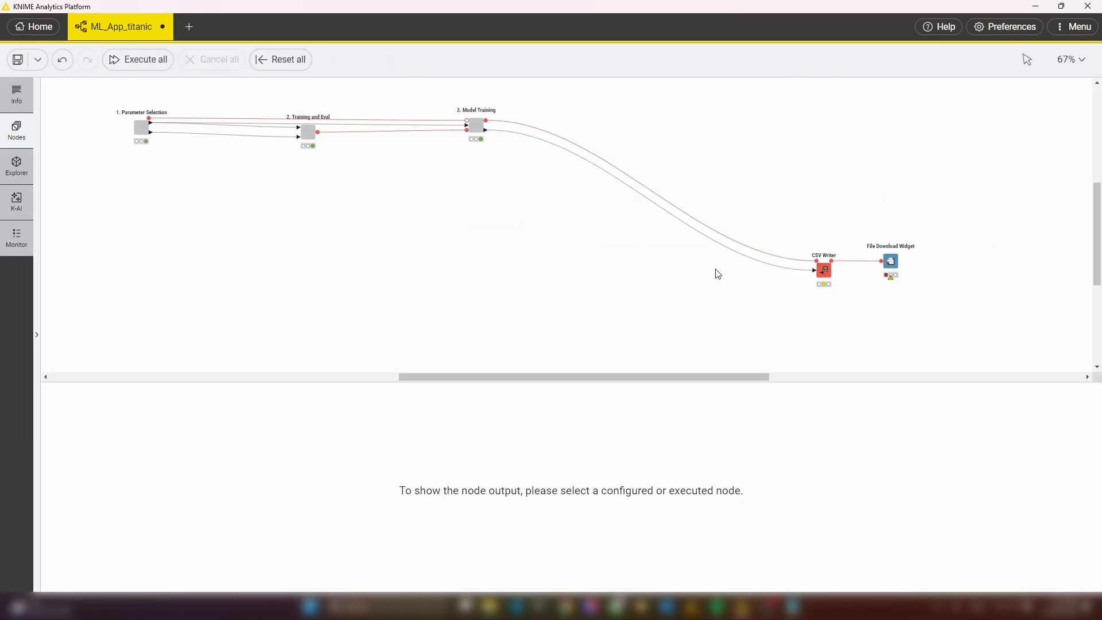
# - Group the CSV Writer and File Download Widget into a component named 4. File Writing and Download, placed beside 3. Model Training
pyautogui.moveTo(778, 168); pyautogui.dragTo(893, 277)
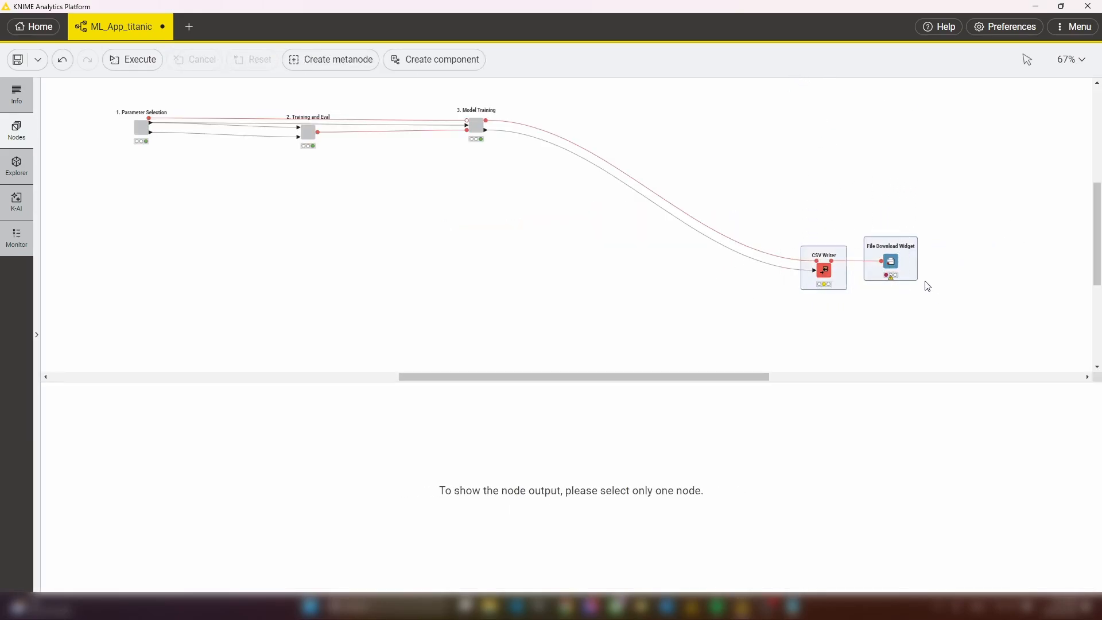
pyautogui.click(426, 59)
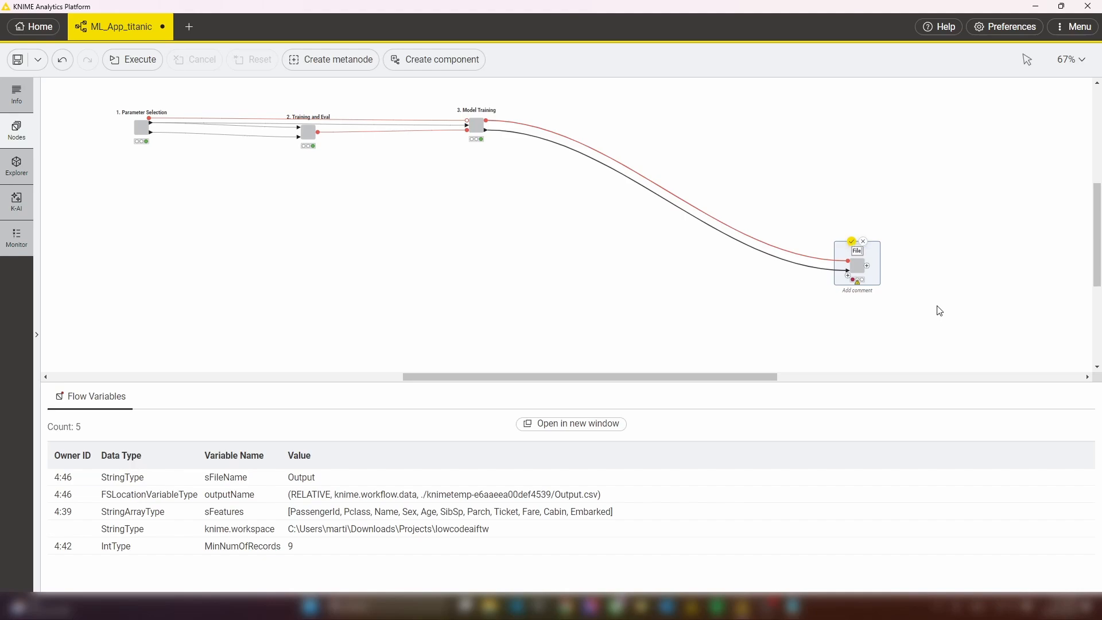
pyautogui.write('4. File Writing and Download')
pyautogui.press('Return')
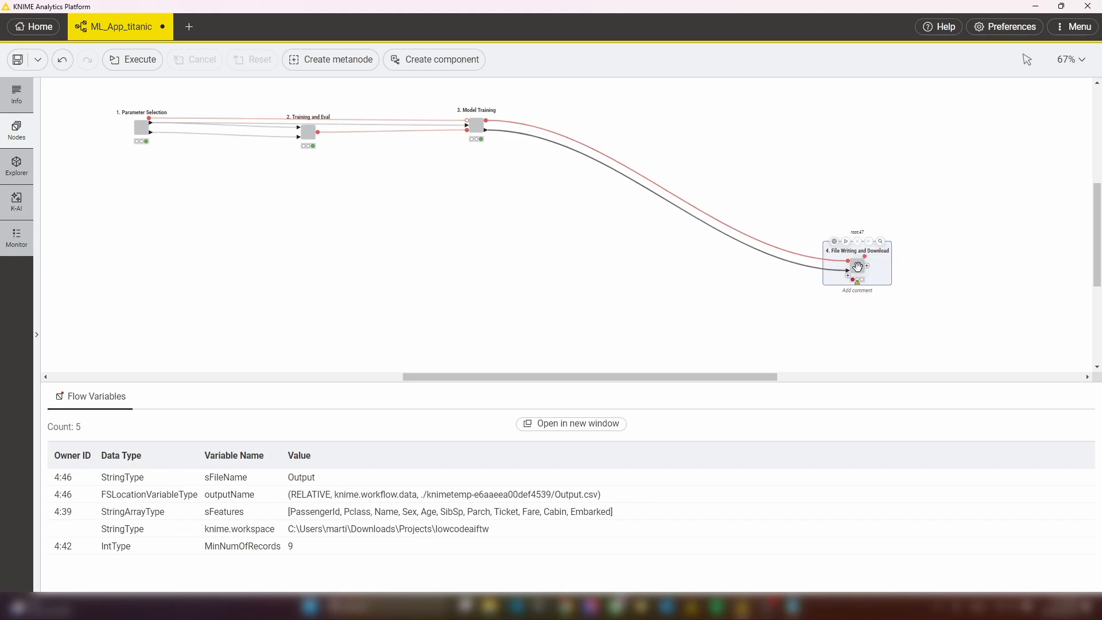
pyautogui.moveTo(858, 269); pyautogui.dragTo(601, 128)
# - Include the outputName variable in the Component Input of 4. File Writing and Download and save the workflow from the top level
pyautogui.rightClick(600, 127)
pyautogui.moveTo(682, 322)
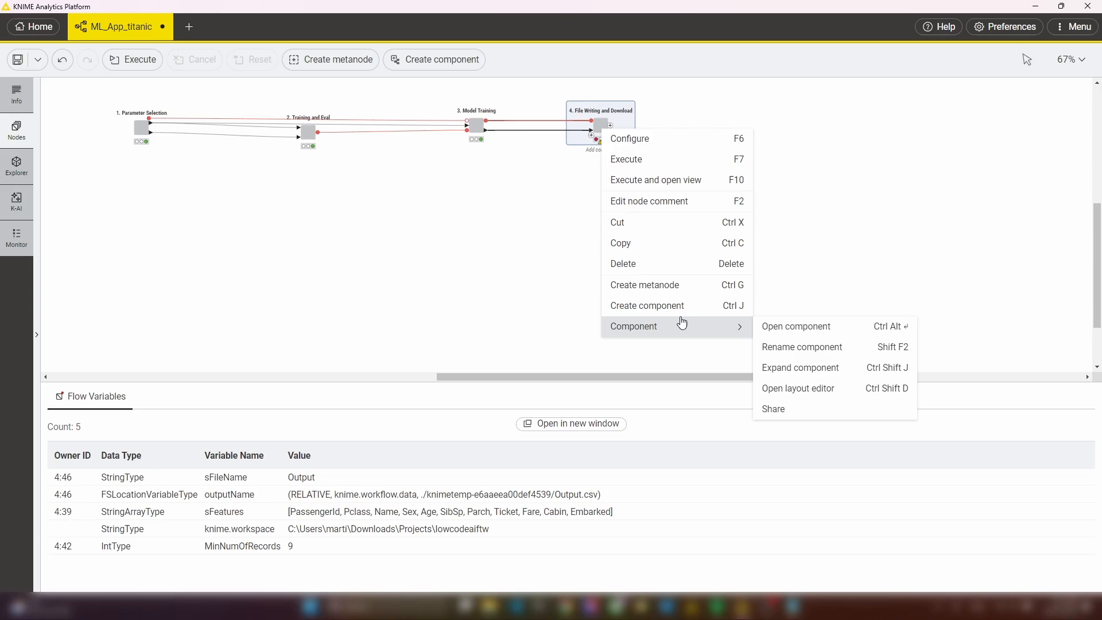
pyautogui.click(797, 324)
pyautogui.click(445, 228)
pyautogui.doubleClick(445, 228)
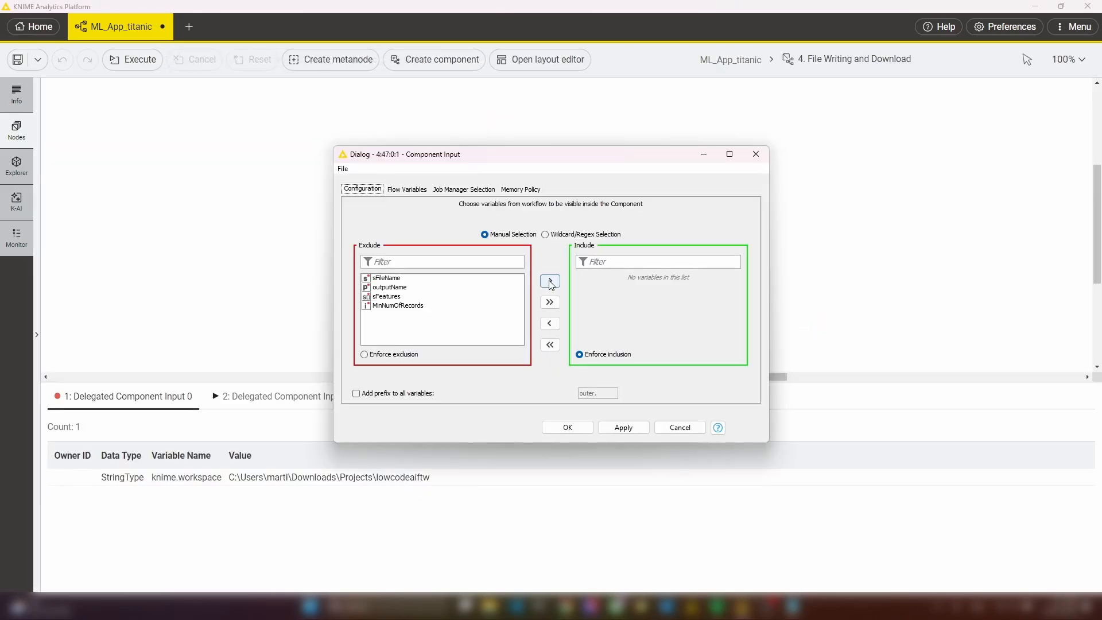
pyautogui.doubleClick(400, 288)
pyautogui.click(584, 425)
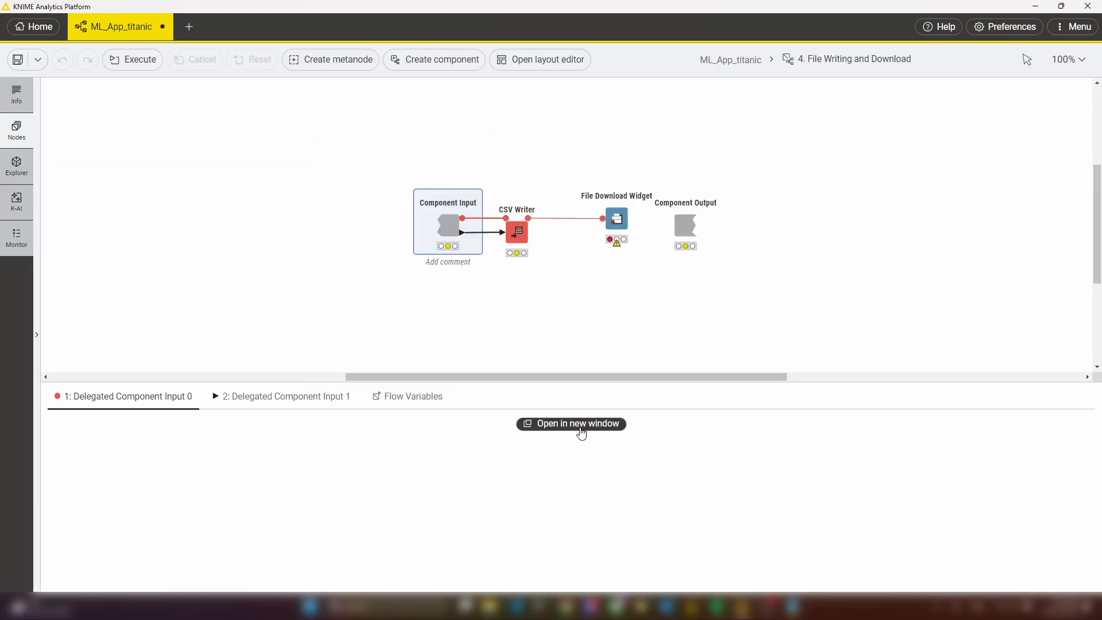
pyautogui.click(737, 58)
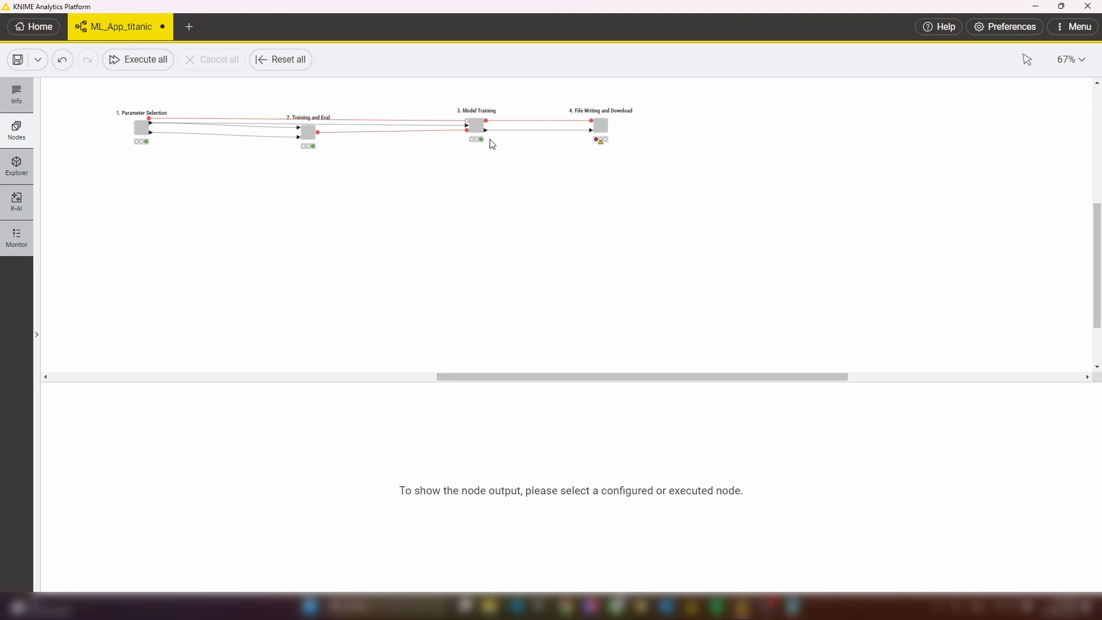
pyautogui.hotkey('ctrl', 's')
pyautogui.moveTo(525, 376); pyautogui.dragTo(478, 372)
pyautogui.scroll(2, 585, 317)
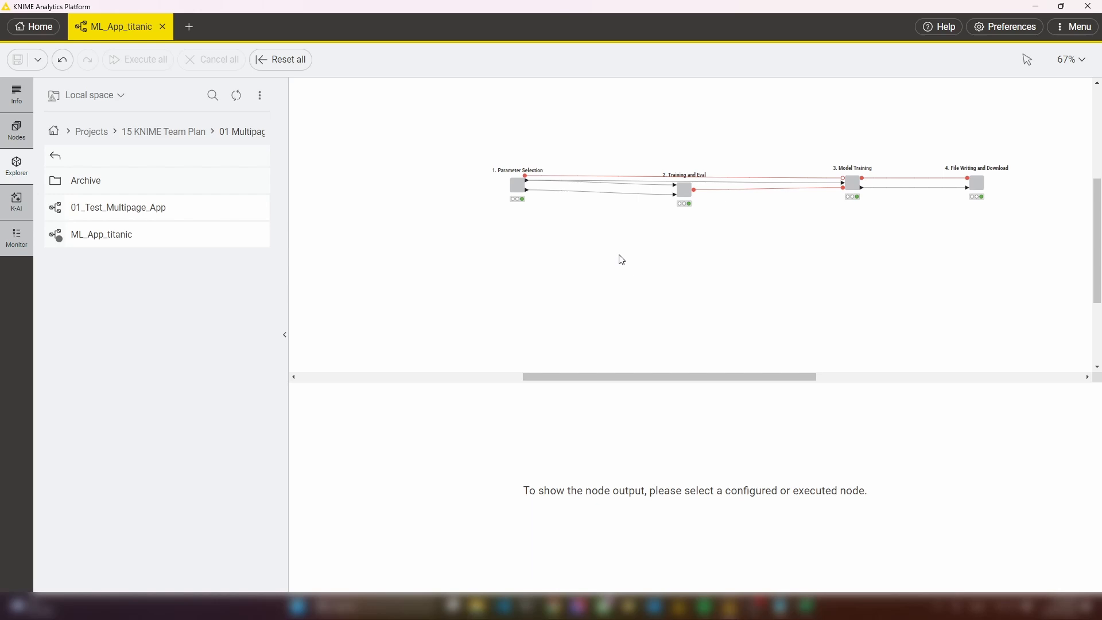
# - Upload ML_App_titanic to the Finnovation Flows Team's FinnovationFlowsTestSpace2 on KNIME Community Hub, with the workflow reset before upload
pyautogui.rightClick(124, 26)
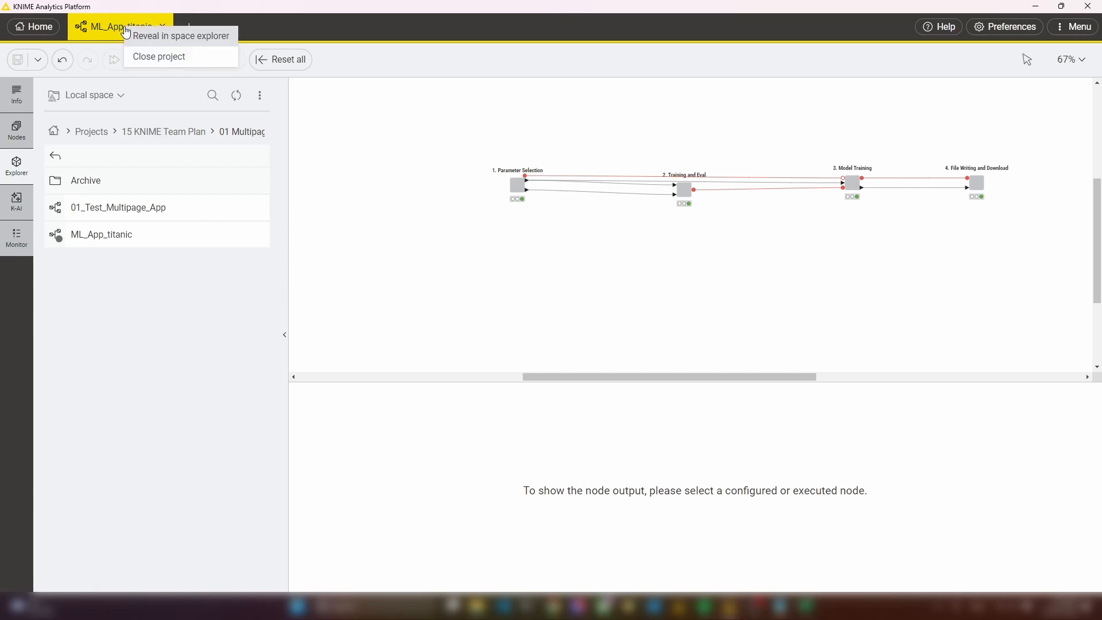
pyautogui.click(173, 38)
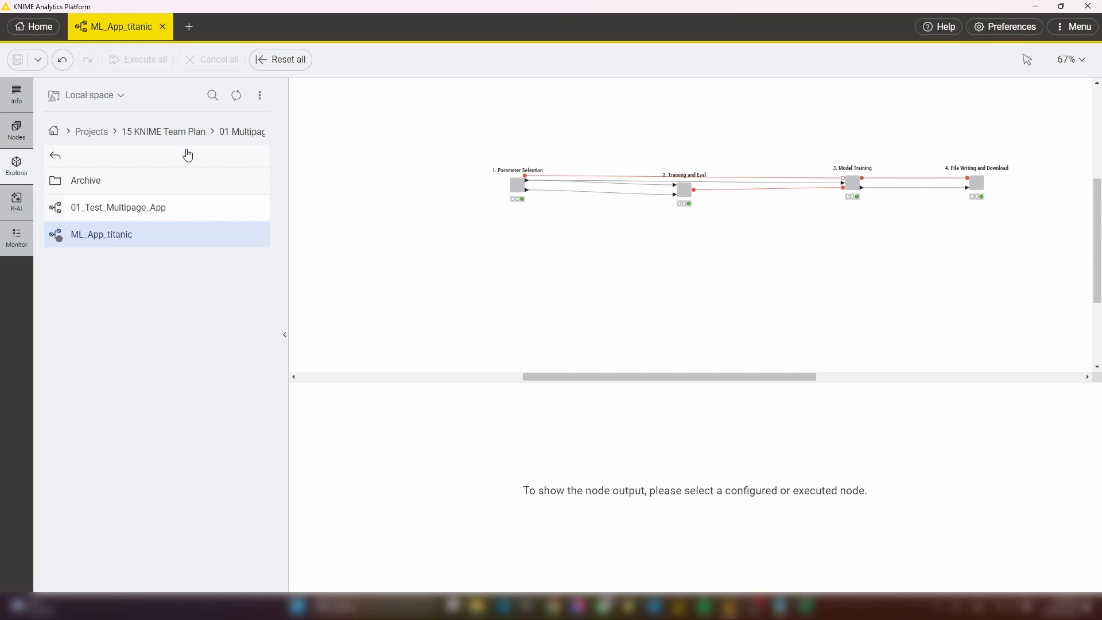
pyautogui.rightClick(128, 240)
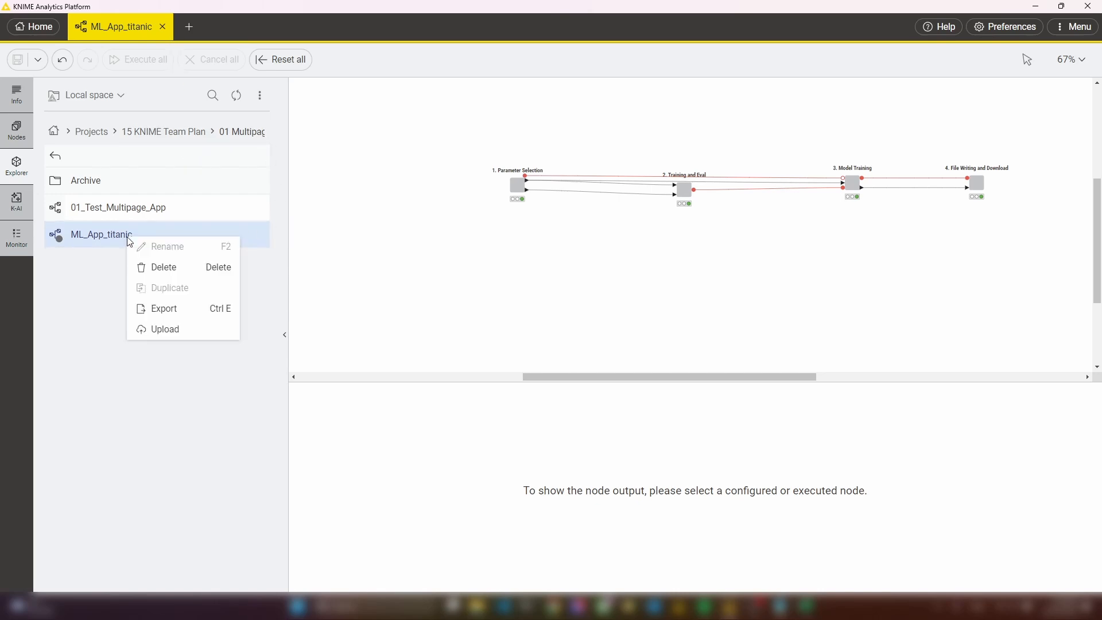
pyautogui.click(181, 331)
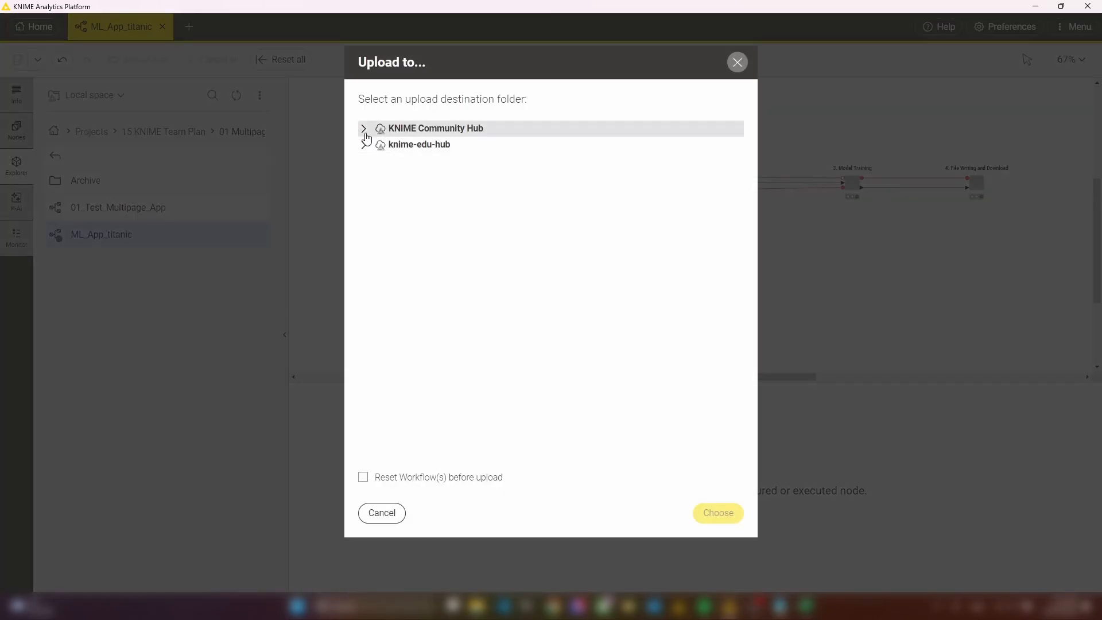
pyautogui.click(364, 129)
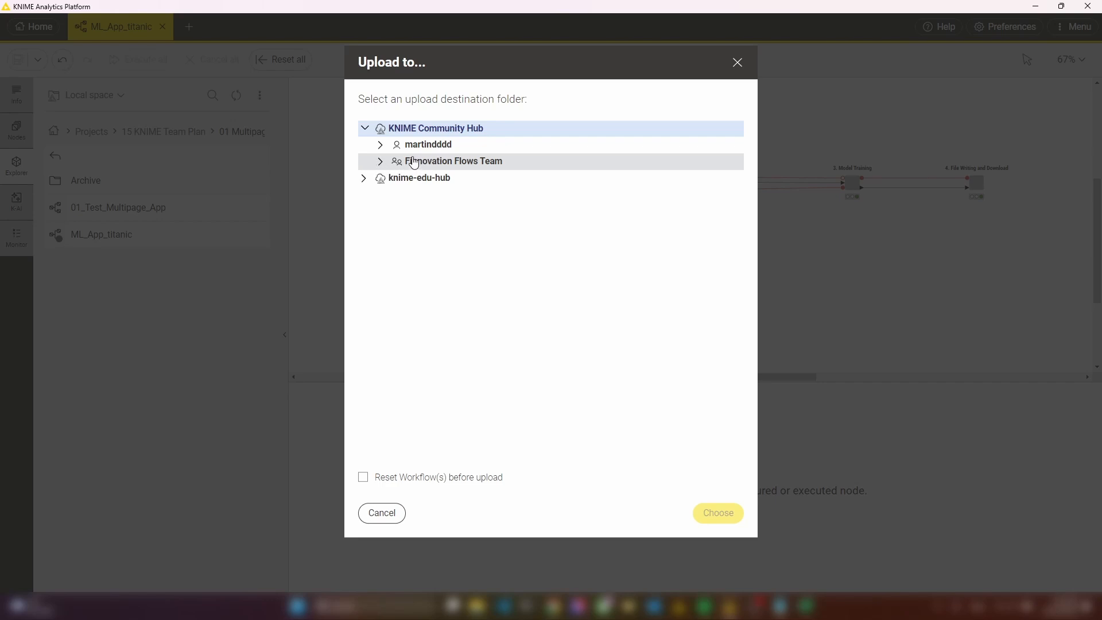
pyautogui.click(378, 162)
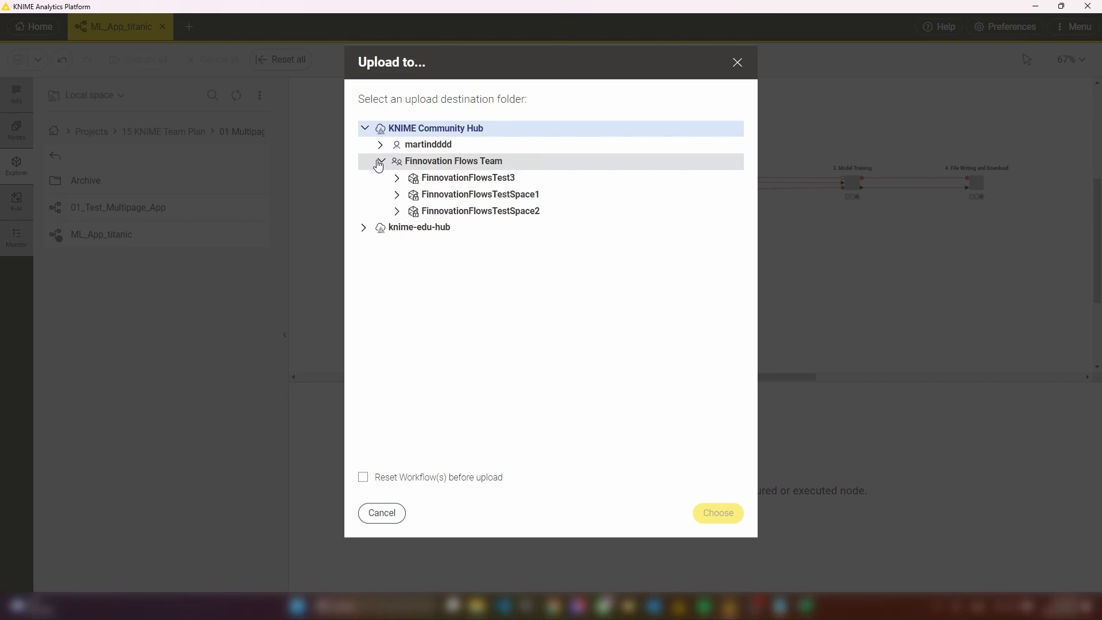
pyautogui.click(397, 211)
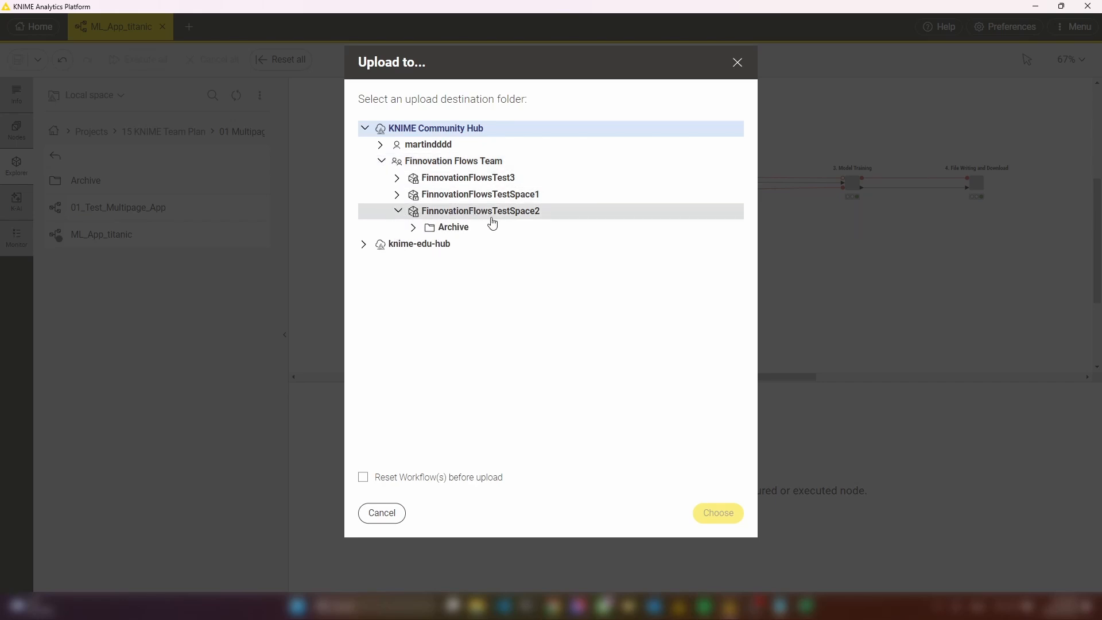
pyautogui.click(524, 216)
pyautogui.click(363, 479)
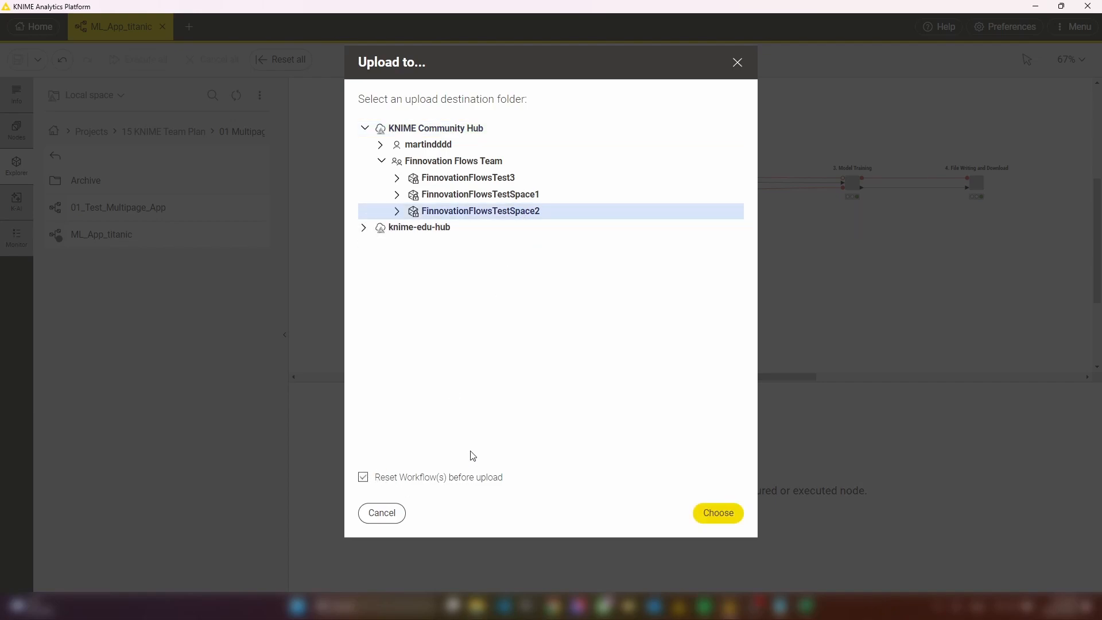
pyautogui.click(719, 513)
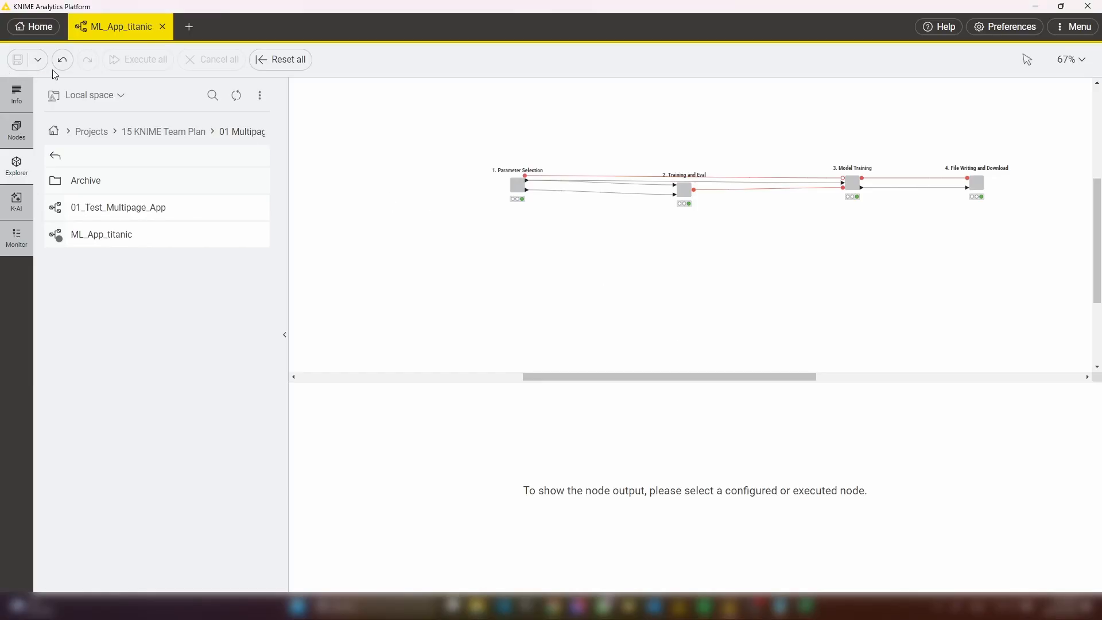
# - Find the uploaded ML_App_titanic workflow in FinnovationFlowsTestSpace2 and open it on the KNIME Hub website in the browser
pyautogui.click(33, 27)
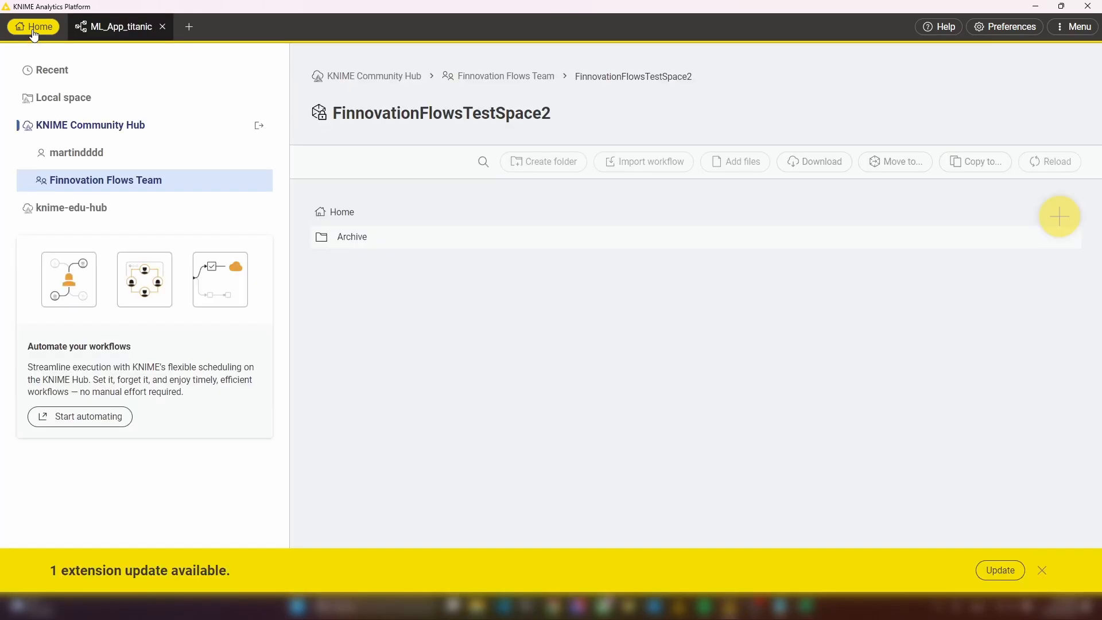
pyautogui.click(100, 181)
pyautogui.click(964, 280)
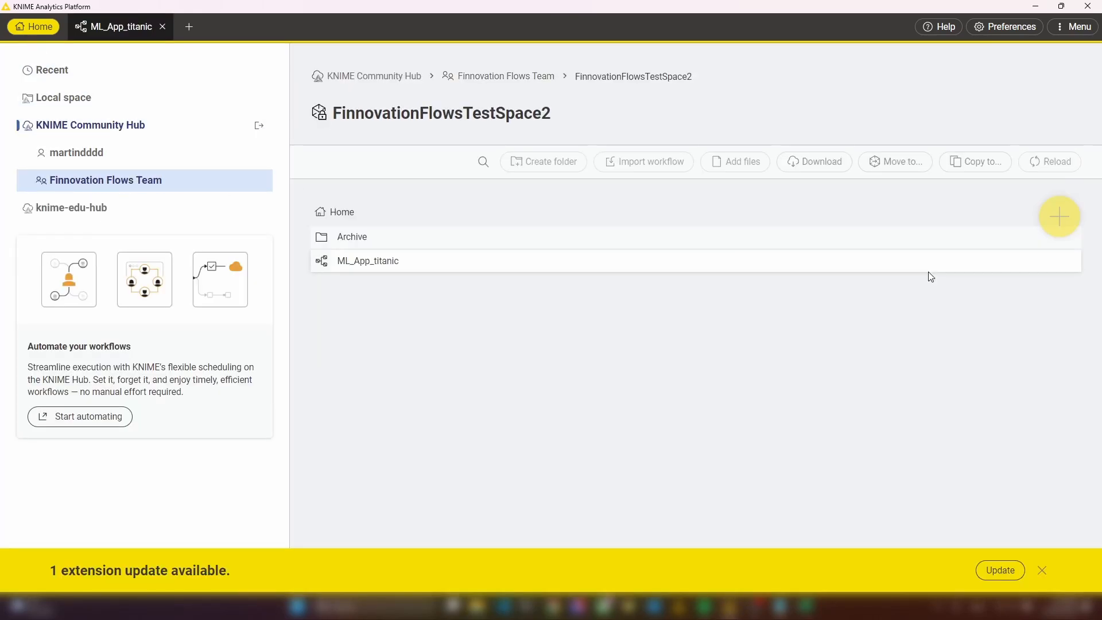
pyautogui.rightClick(387, 267)
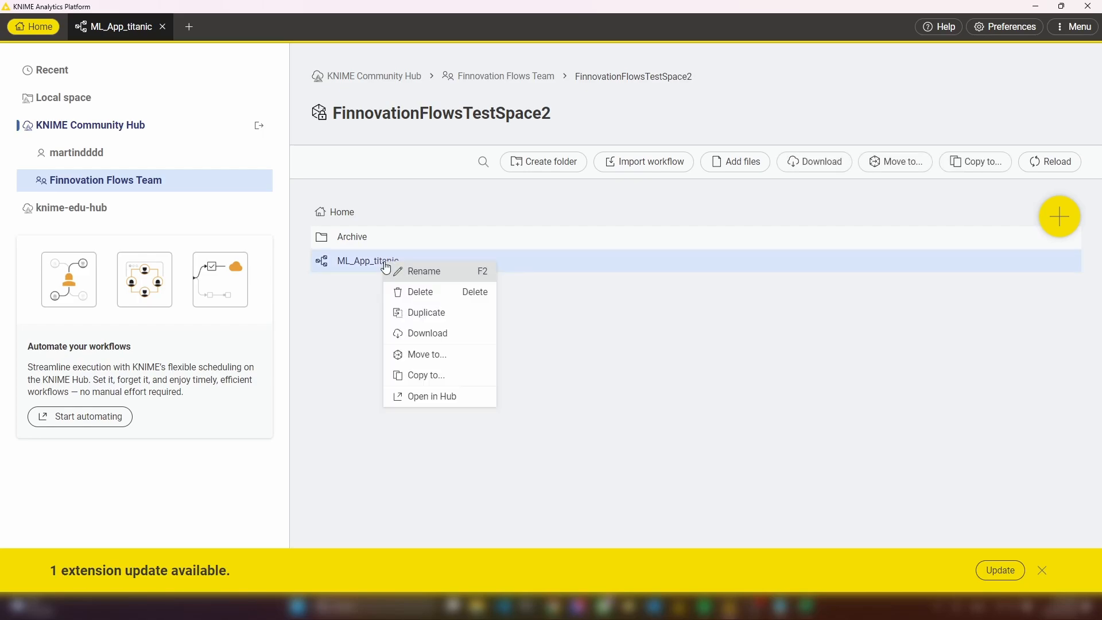
pyautogui.click(439, 396)
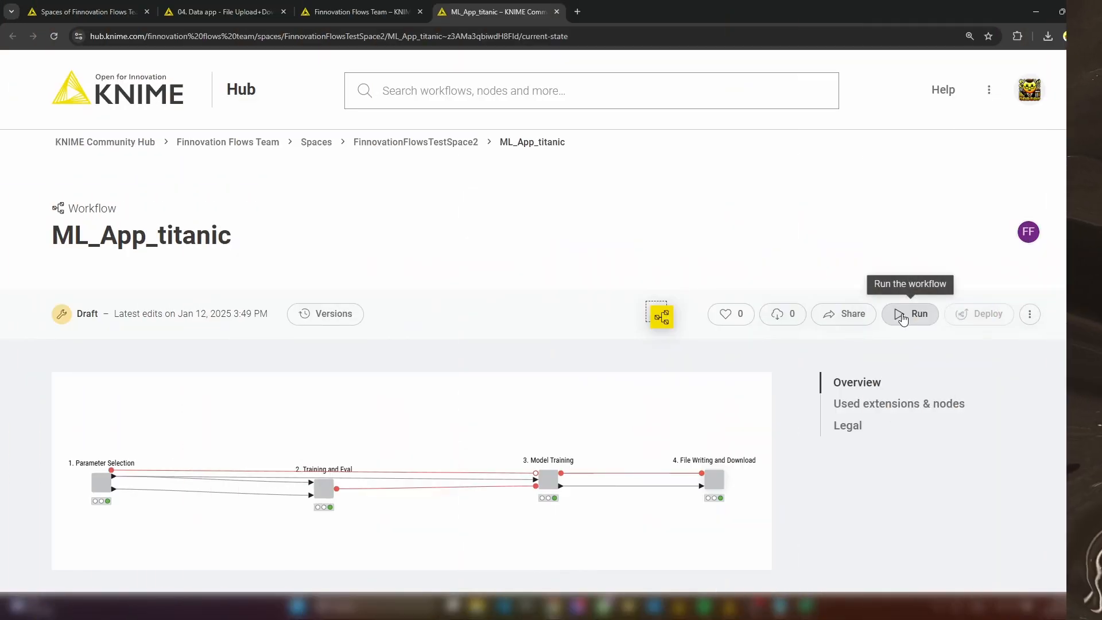
# - Run ML_App_titanic on the Hub as an ad hoc execution and open the resulting data app
pyautogui.click(902, 318)
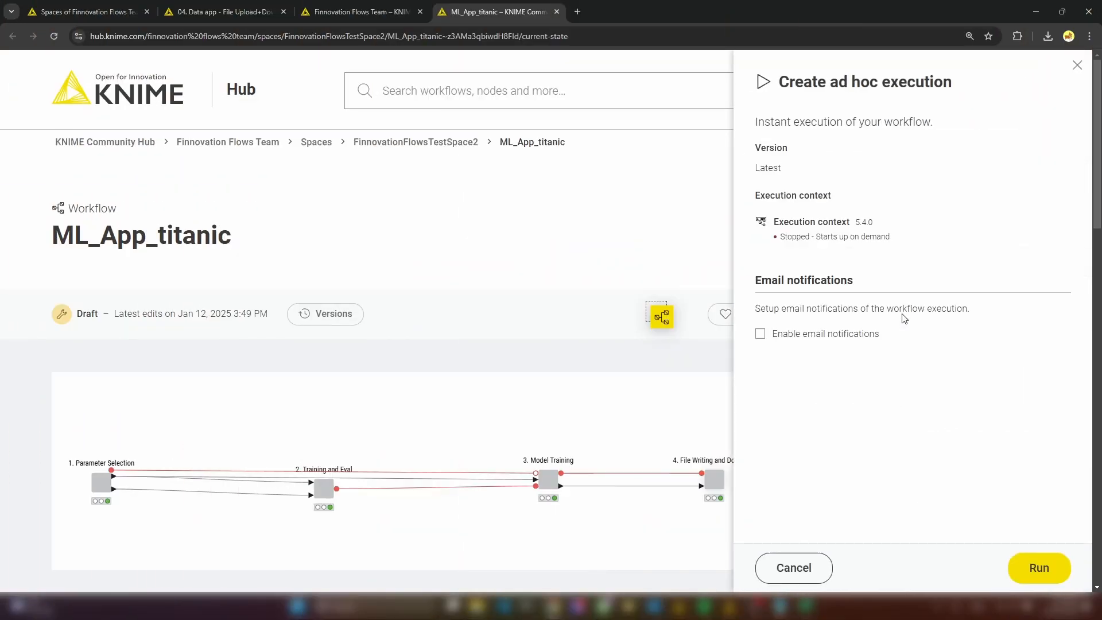
pyautogui.click(1046, 570)
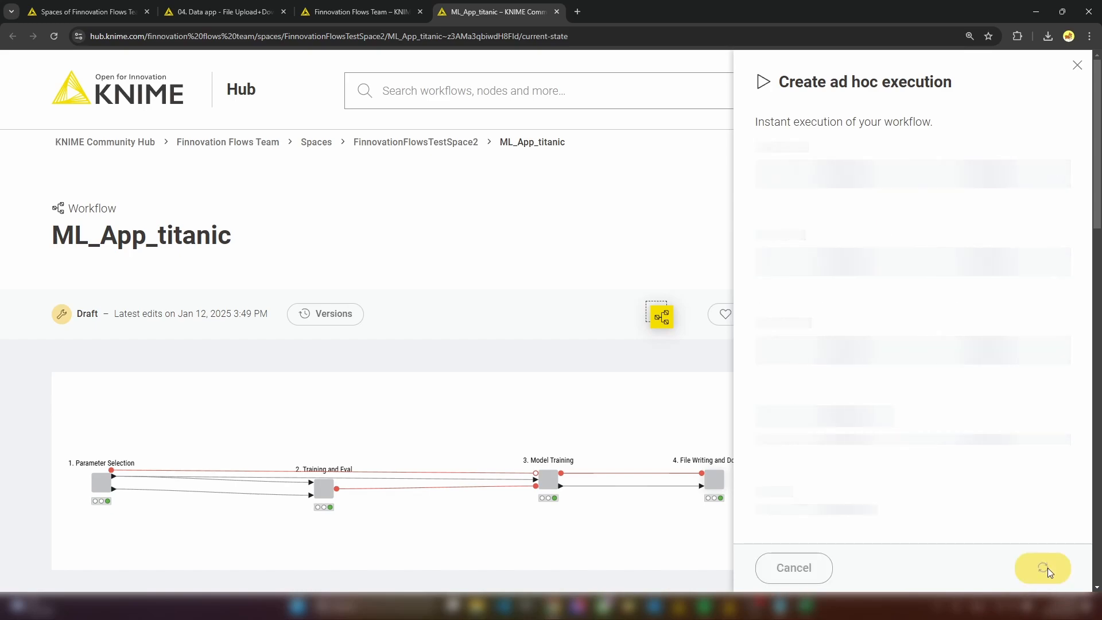
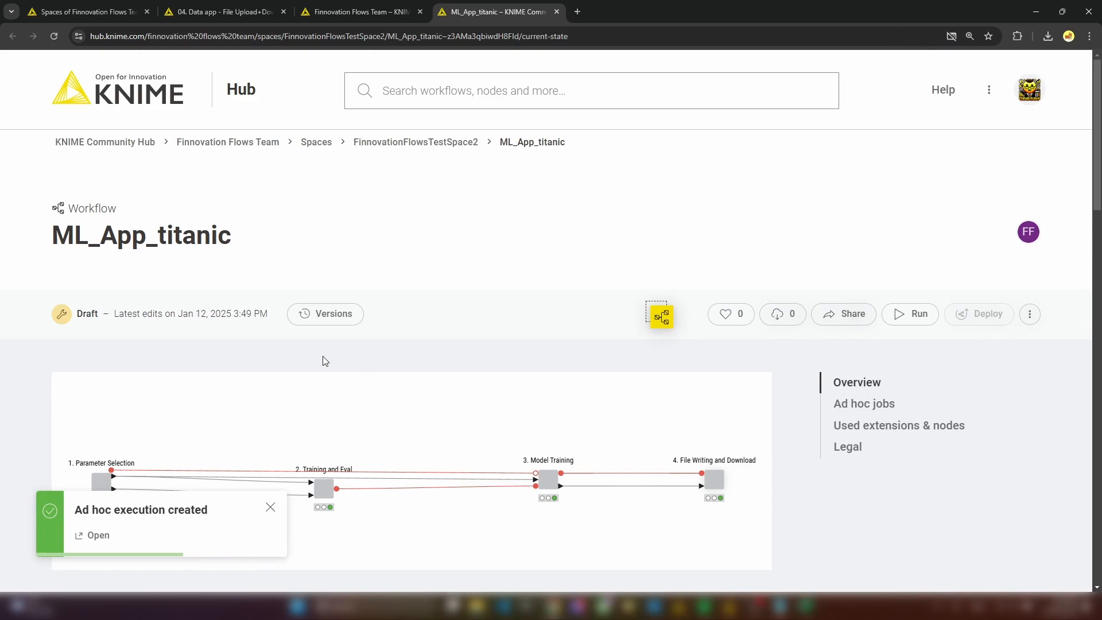
pyautogui.click(96, 536)
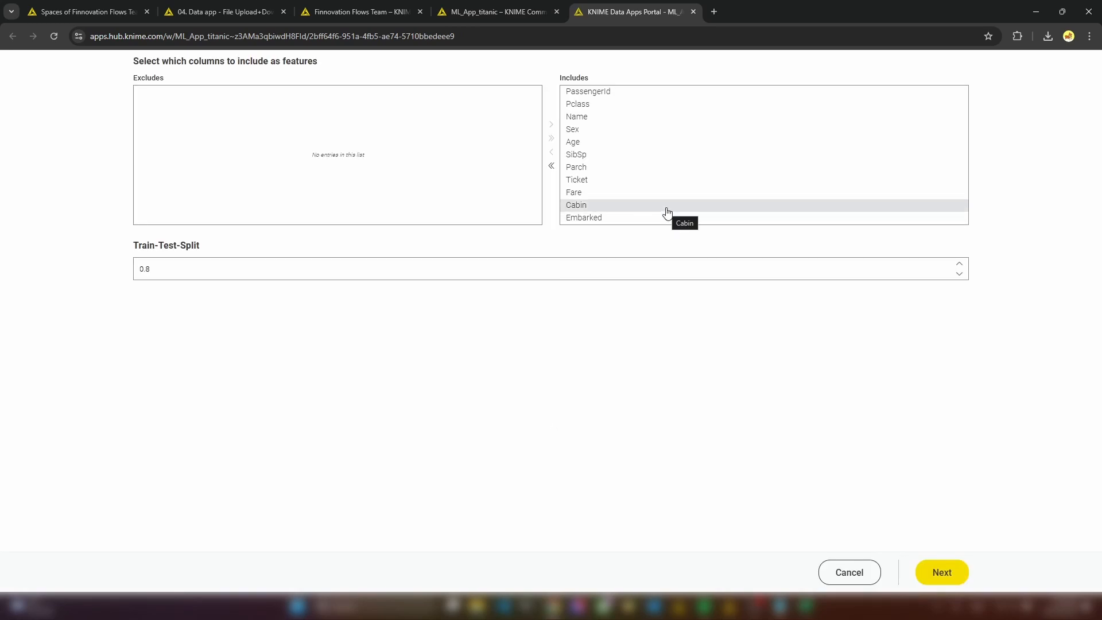
# - Restrict the data app's included feature columns to Pclass, Sex, Age and Cabin
pyautogui.click(551, 169)
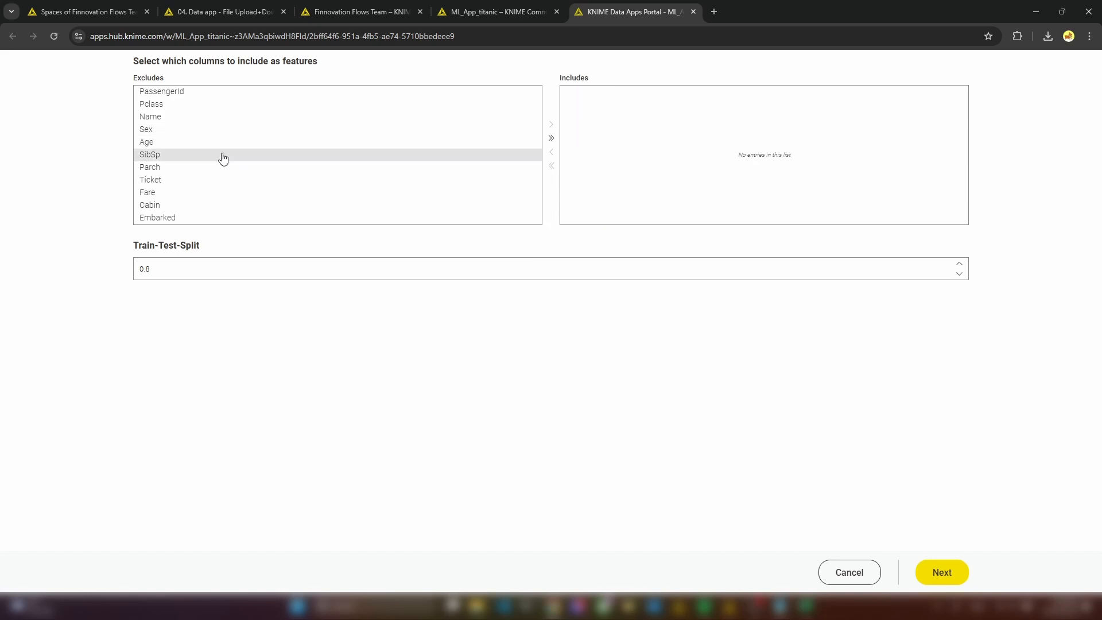
pyautogui.doubleClick(164, 105)
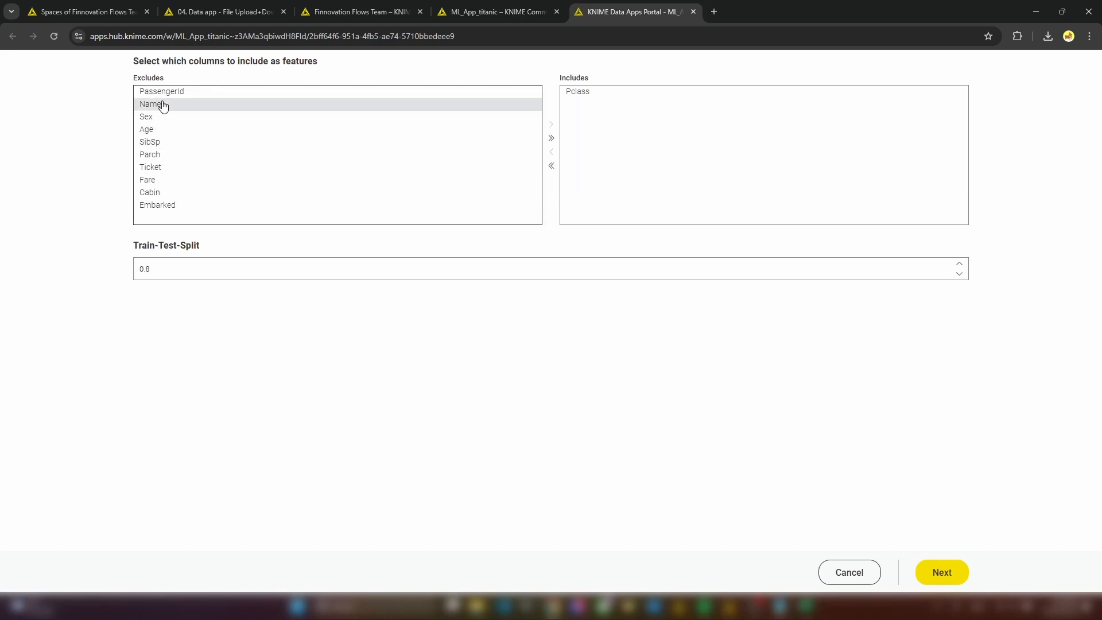
pyautogui.doubleClick(173, 117)
pyautogui.doubleClick(173, 117)
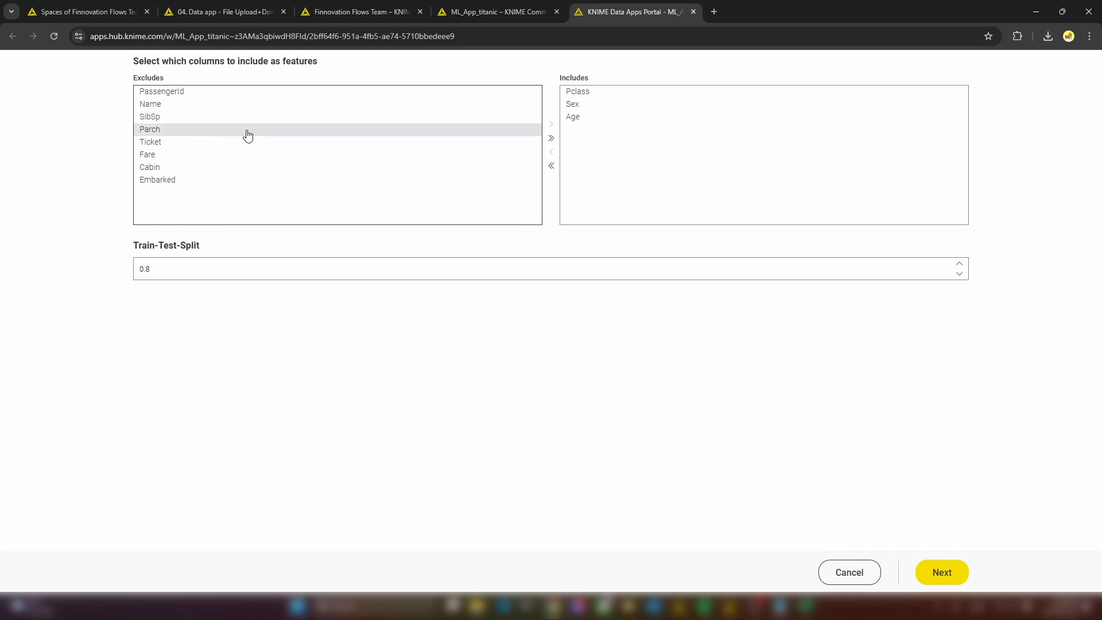
pyautogui.doubleClick(176, 168)
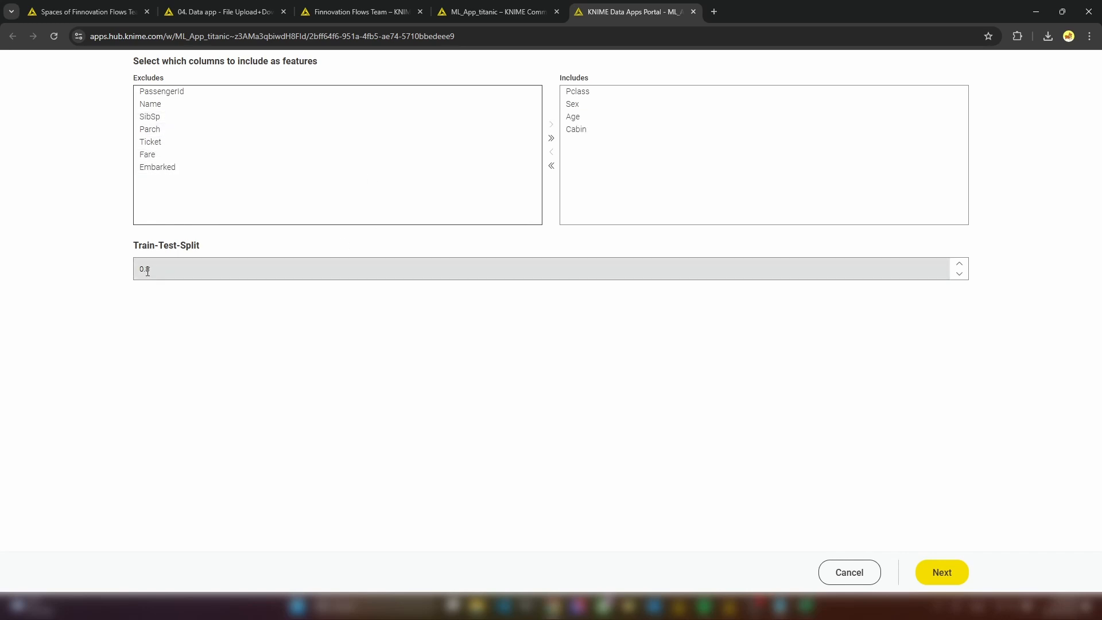
# - Set the train-test split to 0.7, continue to the next page and review the scatter plot of objective value against MinNumOfRecords
pyautogui.moveTo(146, 270); pyautogui.dragTo(152, 270)
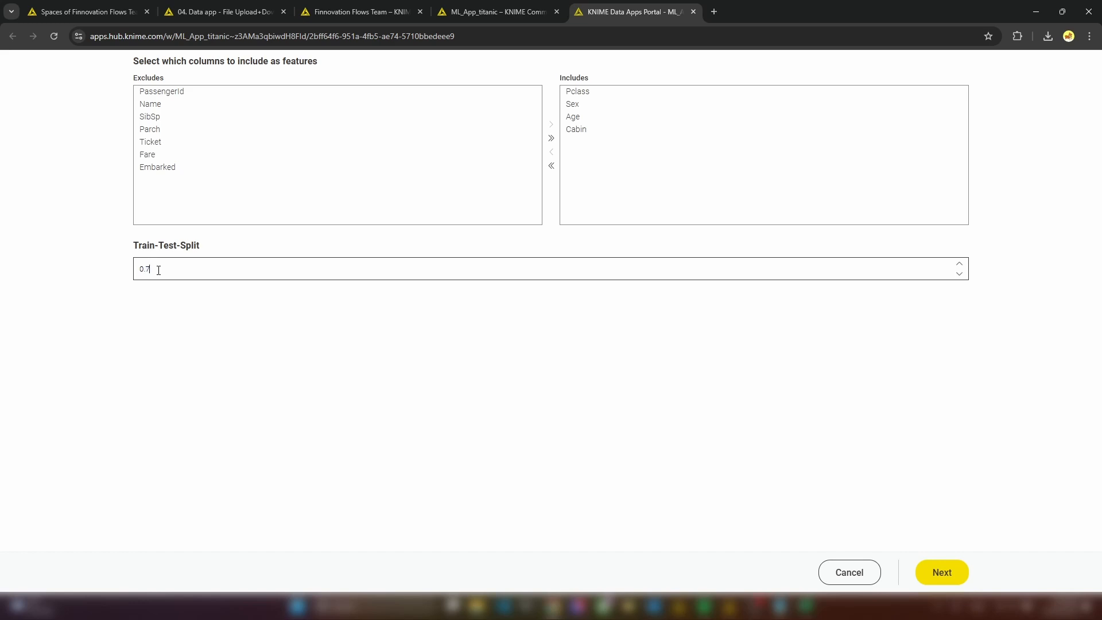
pyautogui.click(941, 573)
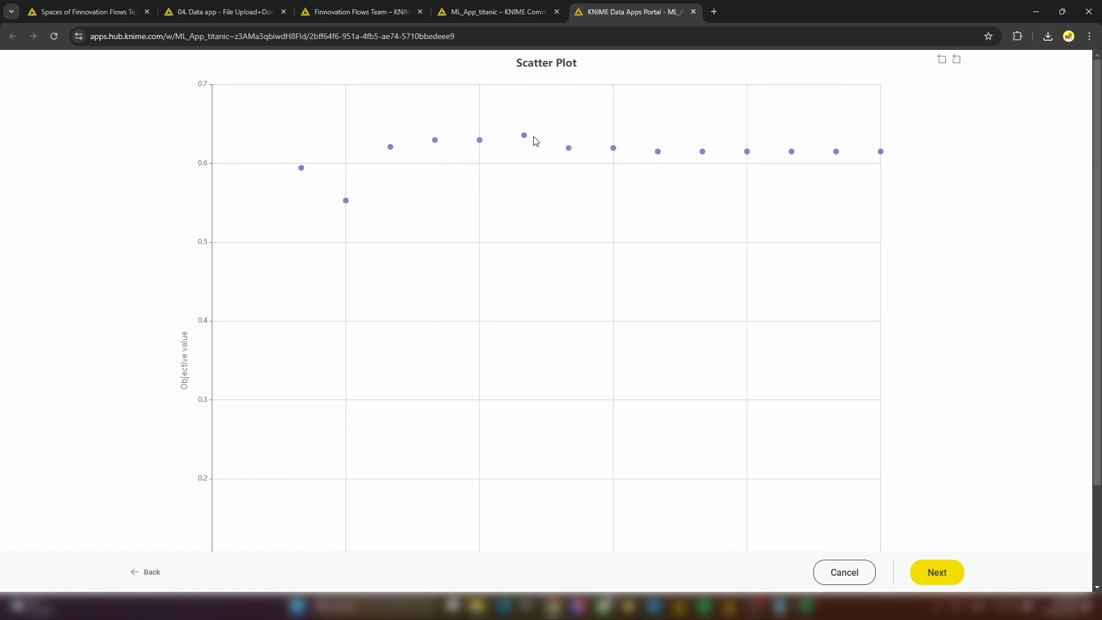
pyautogui.moveTo(525, 139)
pyautogui.scroll(-2, 964, 309)
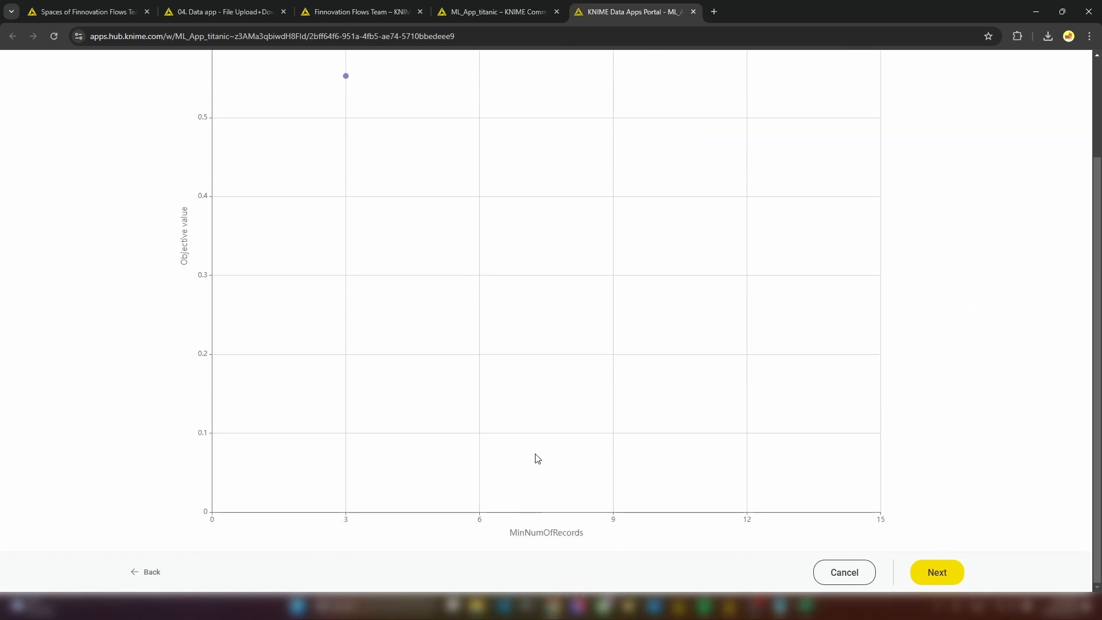
pyautogui.scroll(2, 550, 431)
pyautogui.scroll(-3, 550, 431)
pyautogui.scroll(3, 979, 302)
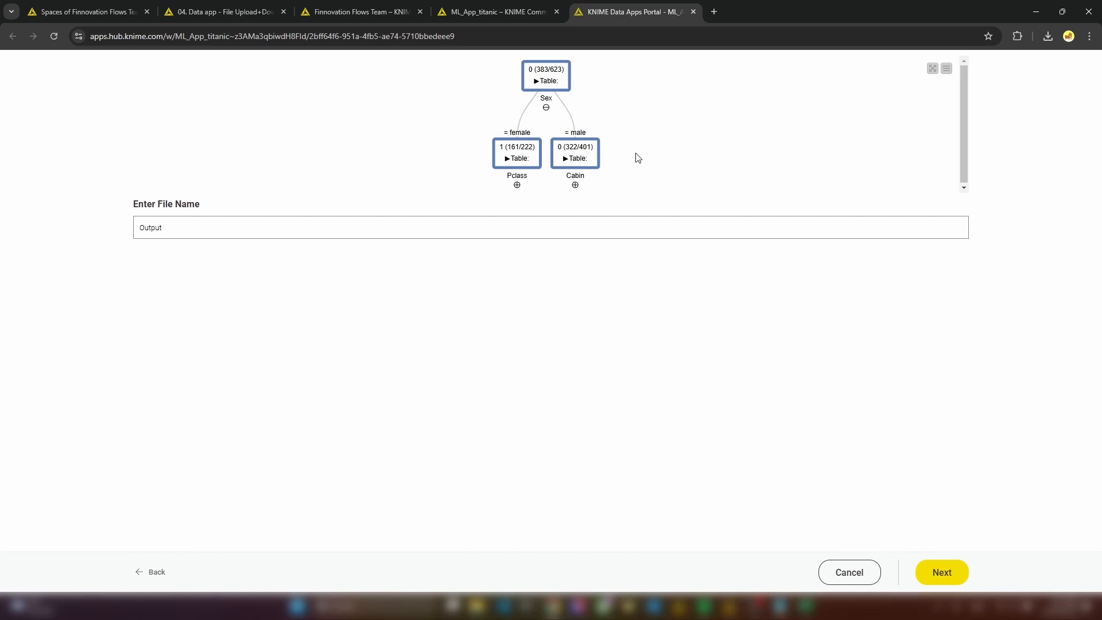
# - Expand the female branch of the decision tree down through Pclass and Age, and name the output file Output567
pyautogui.click(517, 185)
pyautogui.click(560, 263)
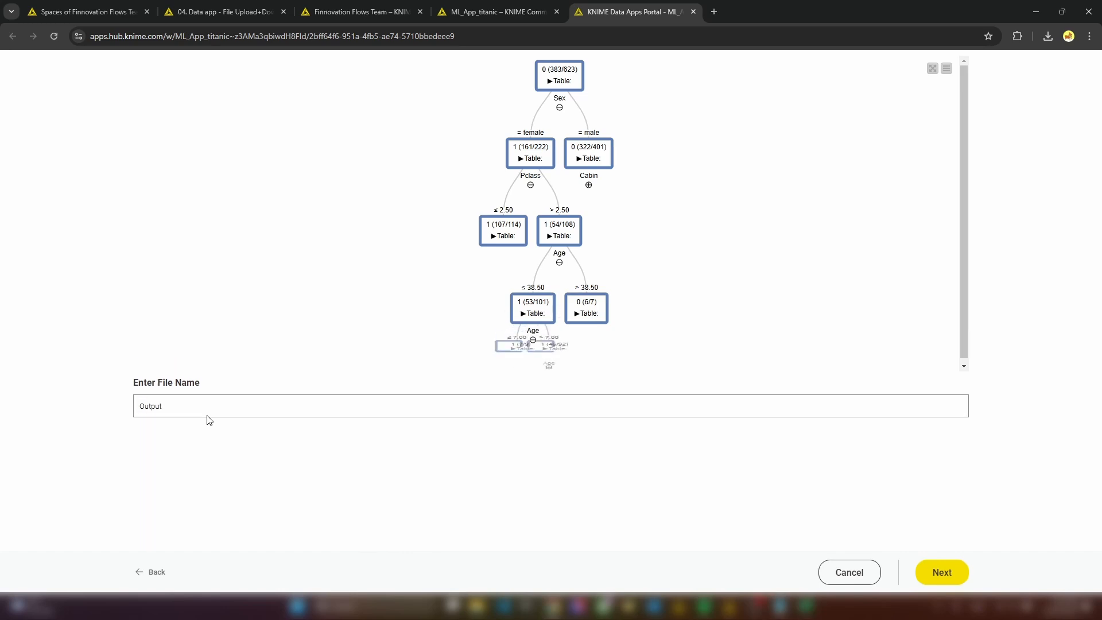
pyautogui.click(193, 461)
pyautogui.write('Output')
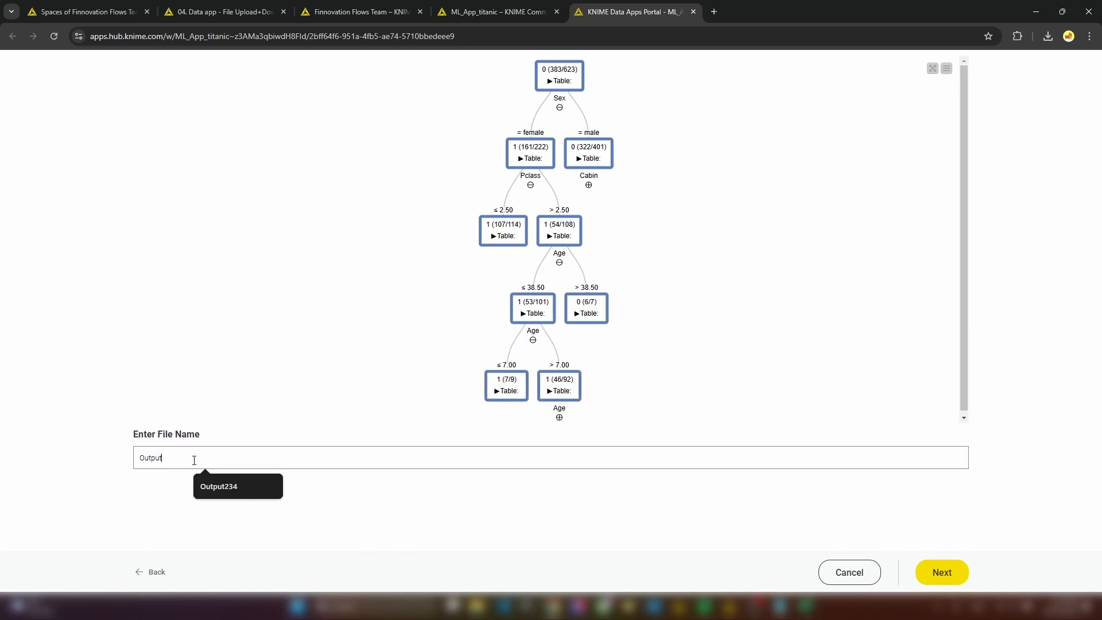
pyautogui.write('567')
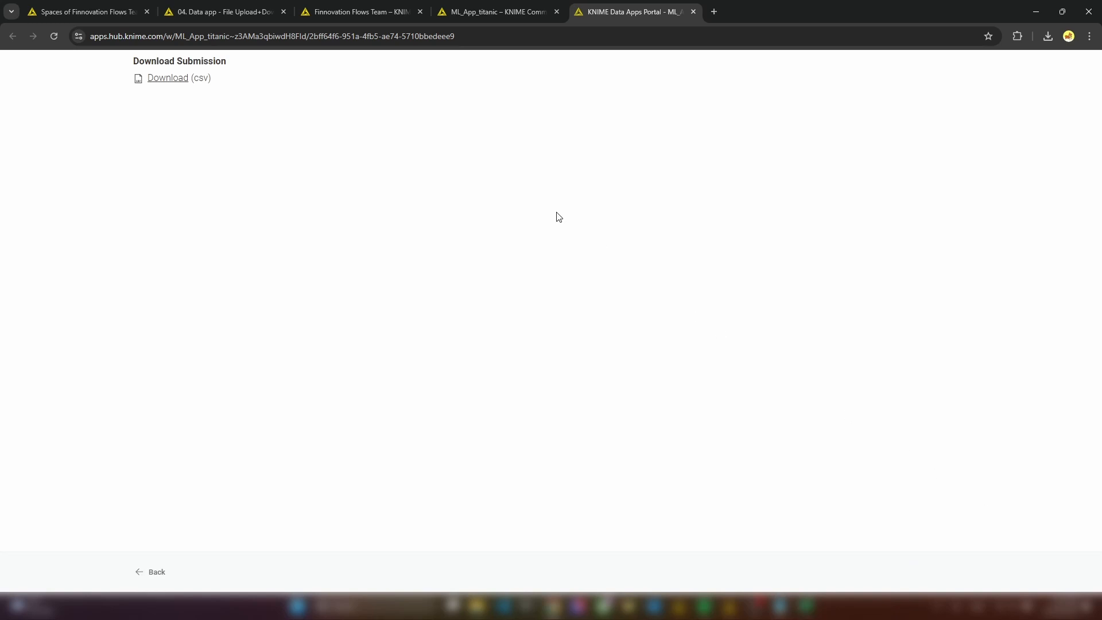
# - Download the submission CSV, open it in Excel and check its PassengerId and Survived columns
pyautogui.click(180, 81)
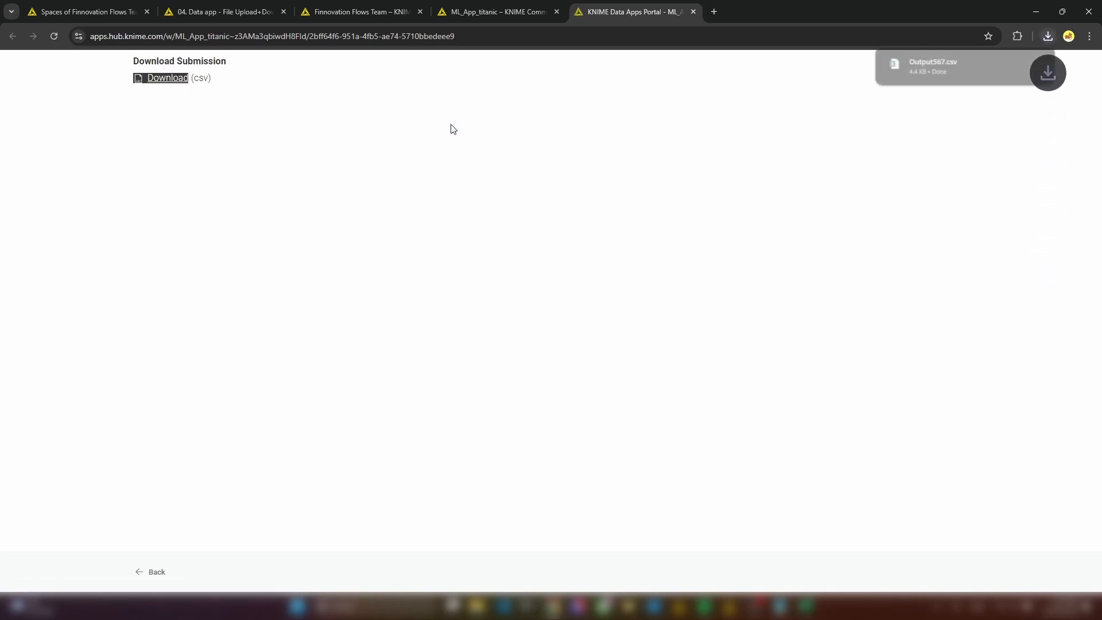
pyautogui.click(918, 63)
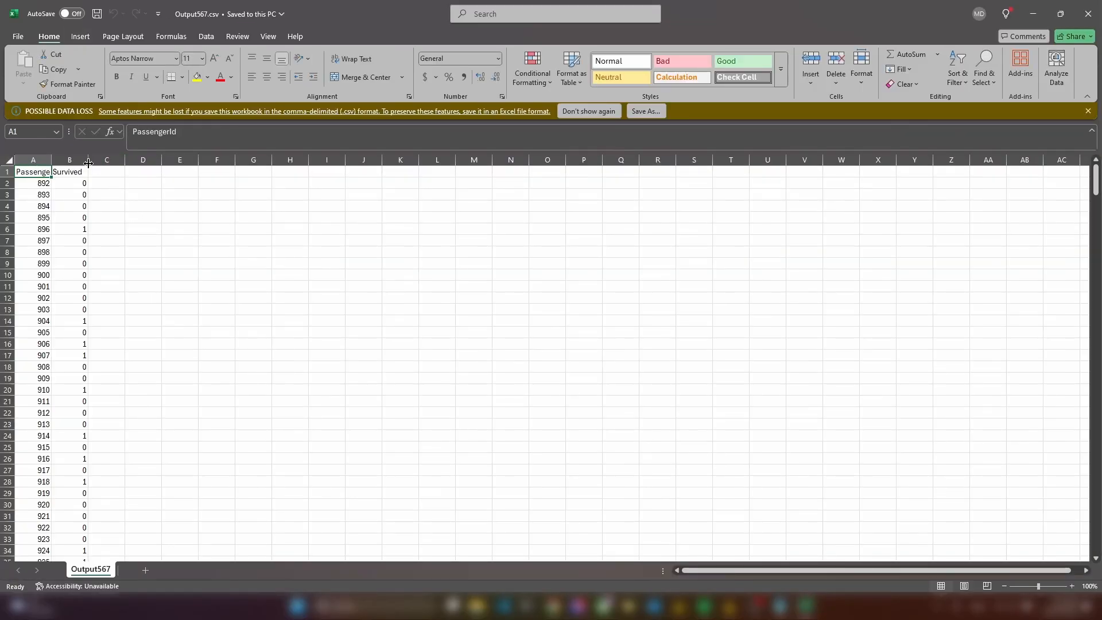
pyautogui.click(78, 162)
pyautogui.moveTo(78, 162); pyautogui.dragTo(34, 162)
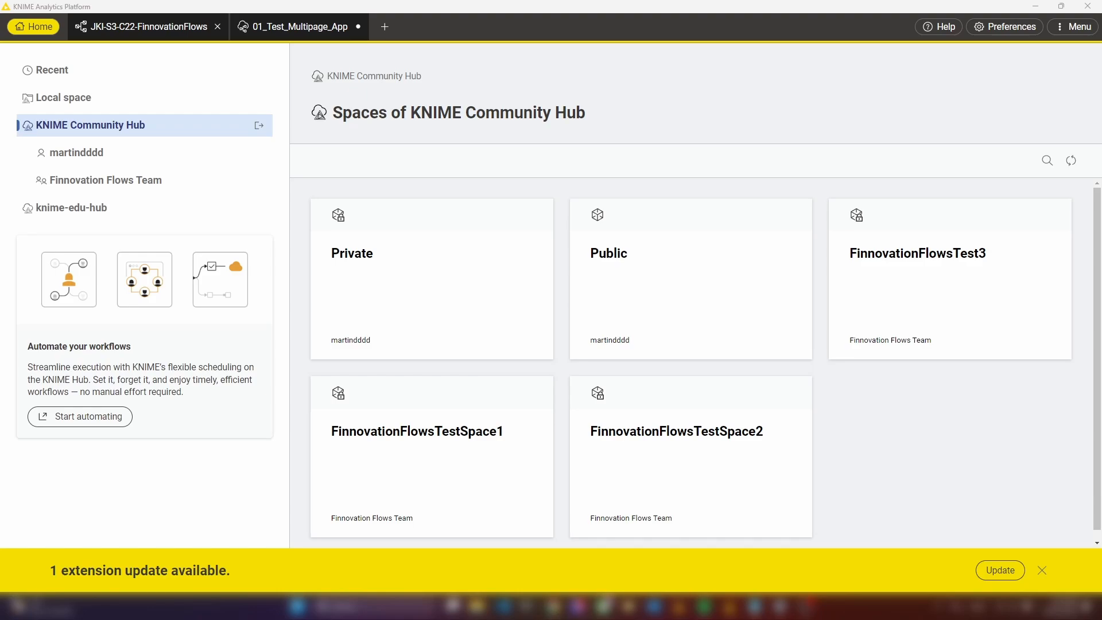
# - Switch to KNIME Analytics Platform and open the ML_App_titanic workflow from the Finnovation Flows Team's Hub spaces
pyautogui.click(146, 183)
pyautogui.click(468, 278)
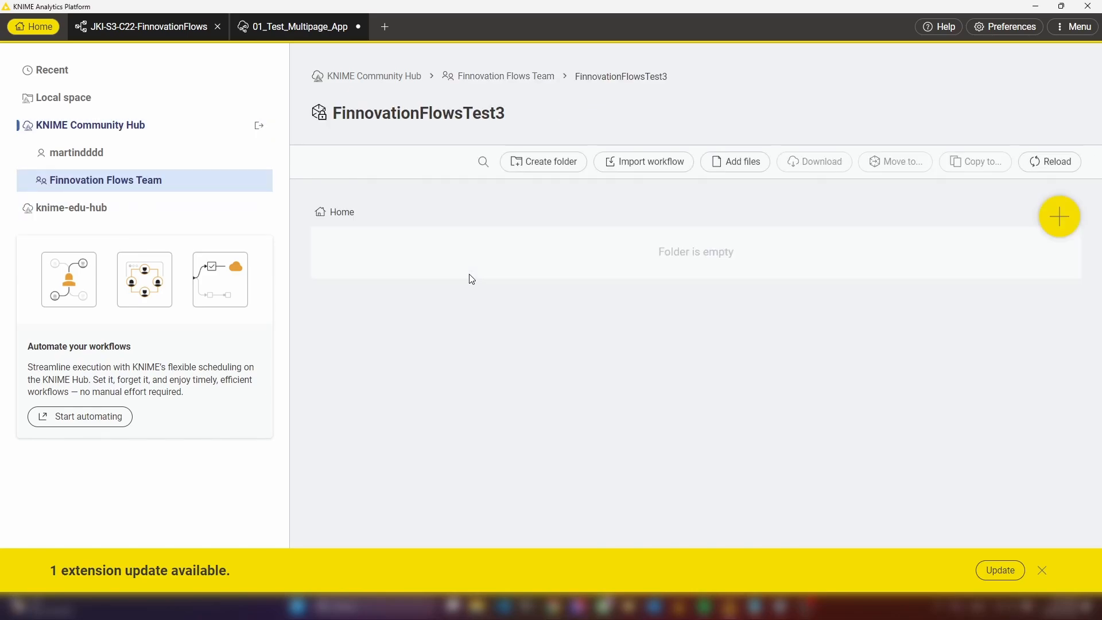
pyautogui.doubleClick(400, 260)
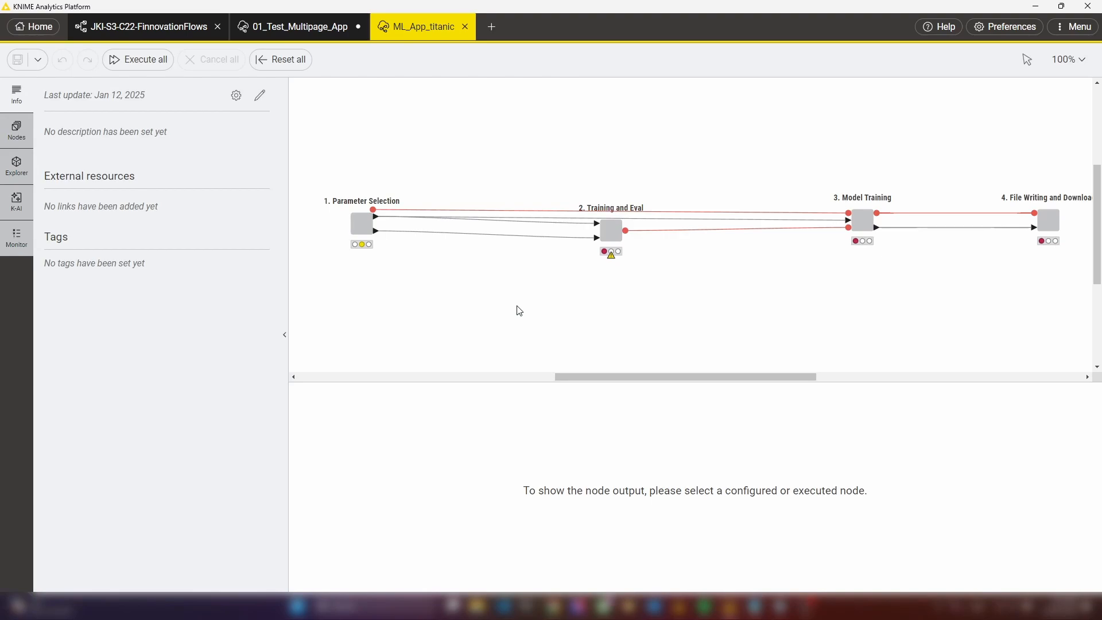
pyautogui.moveTo(611, 376); pyautogui.dragTo(568, 377)
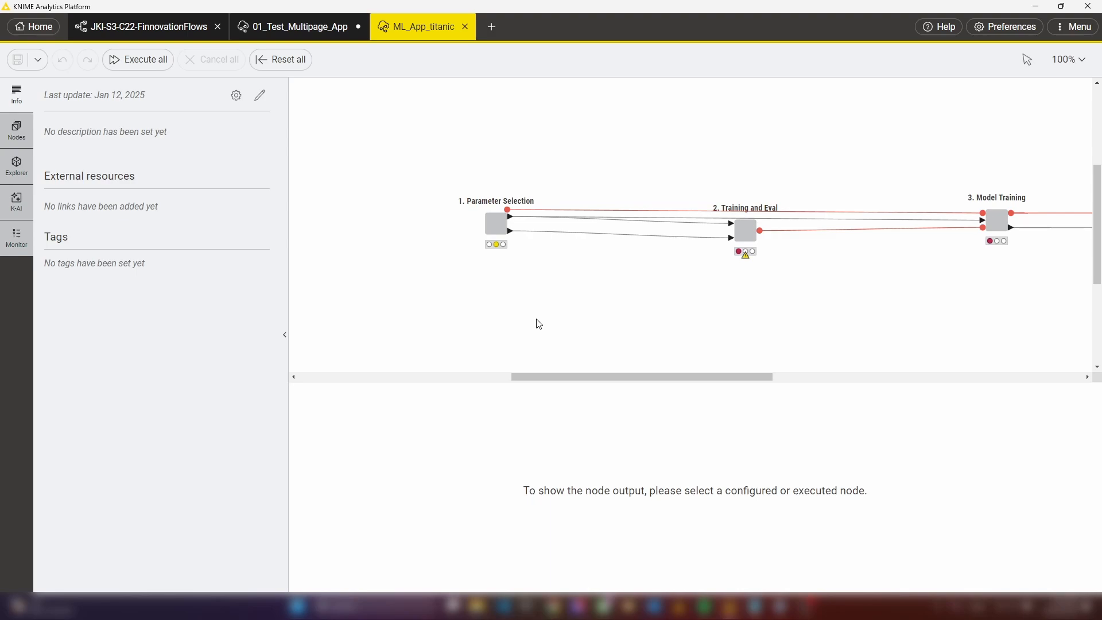
# - Open the 1. Parameter Selection component to show its inner workflow
pyautogui.click(491, 223)
pyautogui.rightClick(498, 226)
pyautogui.moveTo(629, 450)
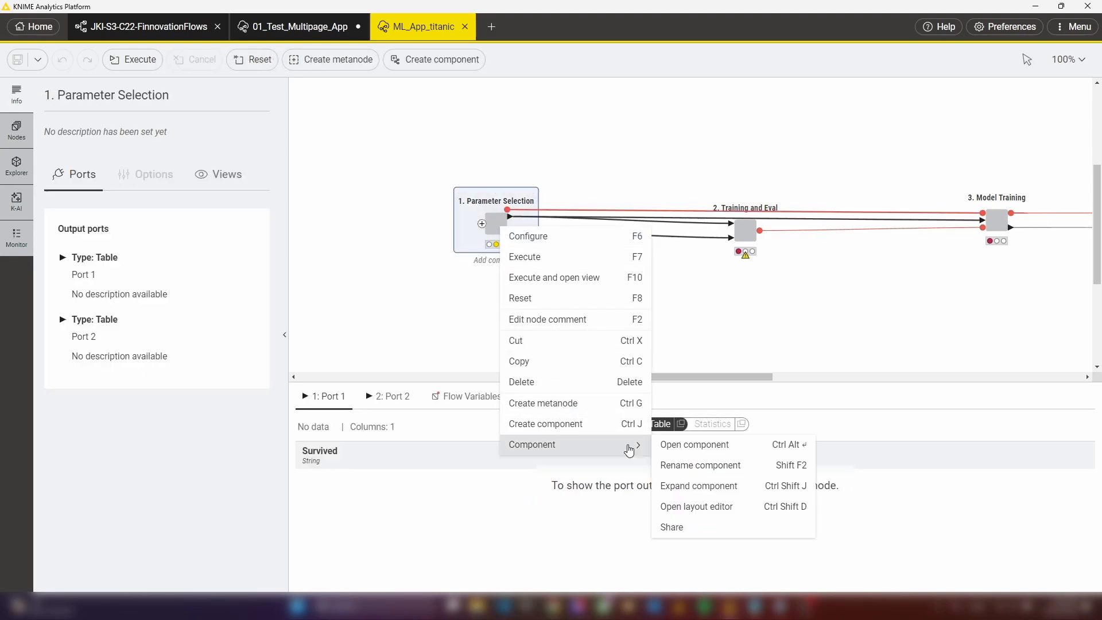
pyautogui.click(697, 450)
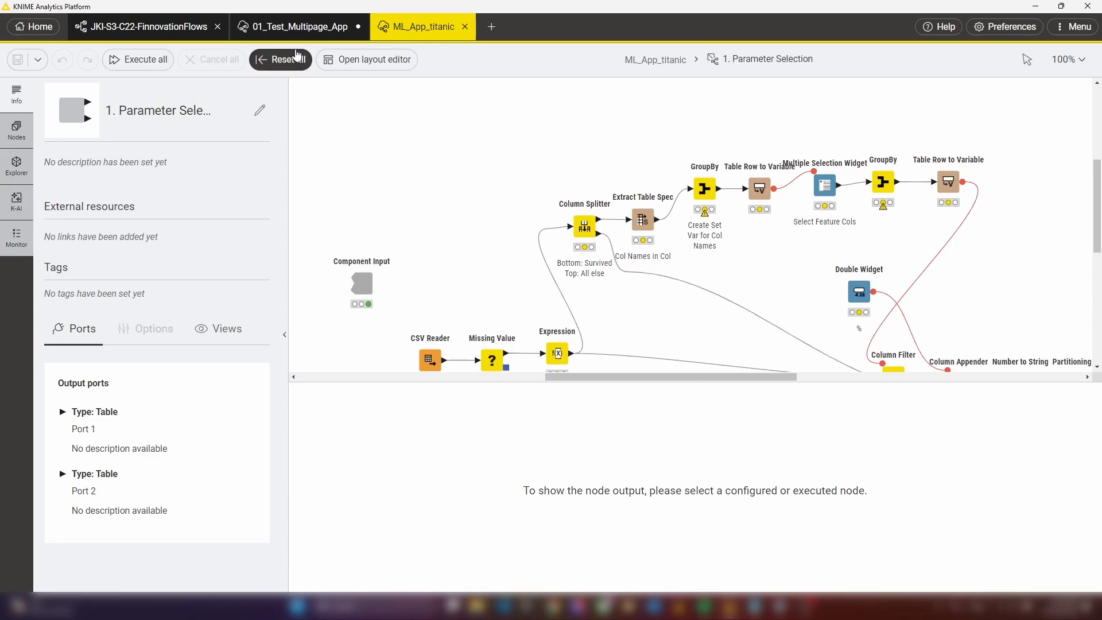
# - Look at the Data App Flowchart node in the Crypto component of 01_Test_Multipage_App, and return to ML_App_titanic
pyautogui.click(311, 28)
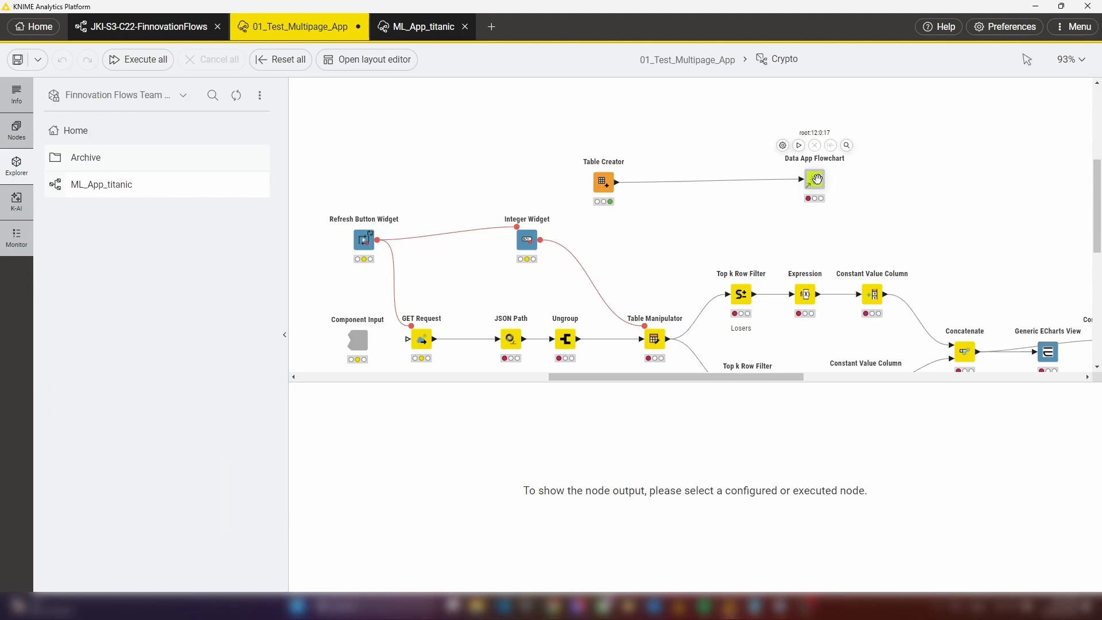
pyautogui.click(817, 180)
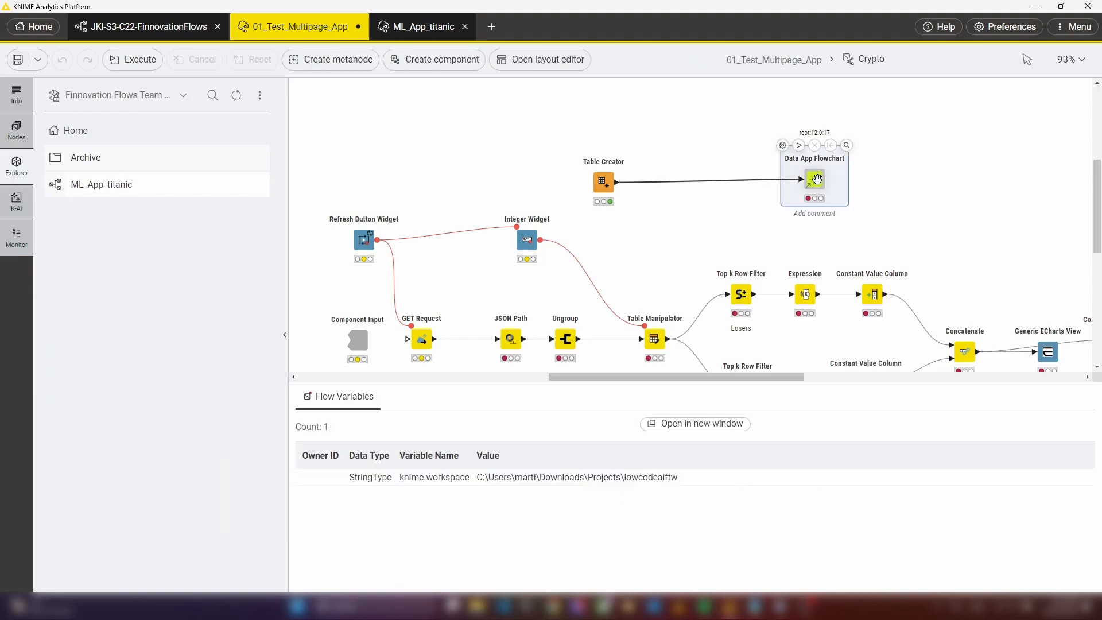
pyautogui.click(417, 29)
# - Switch to KNIME Community Hub in Chrome, search for "data app flow" and open the Data App Flowchart component page
pyautogui.moveTo(561, 617)
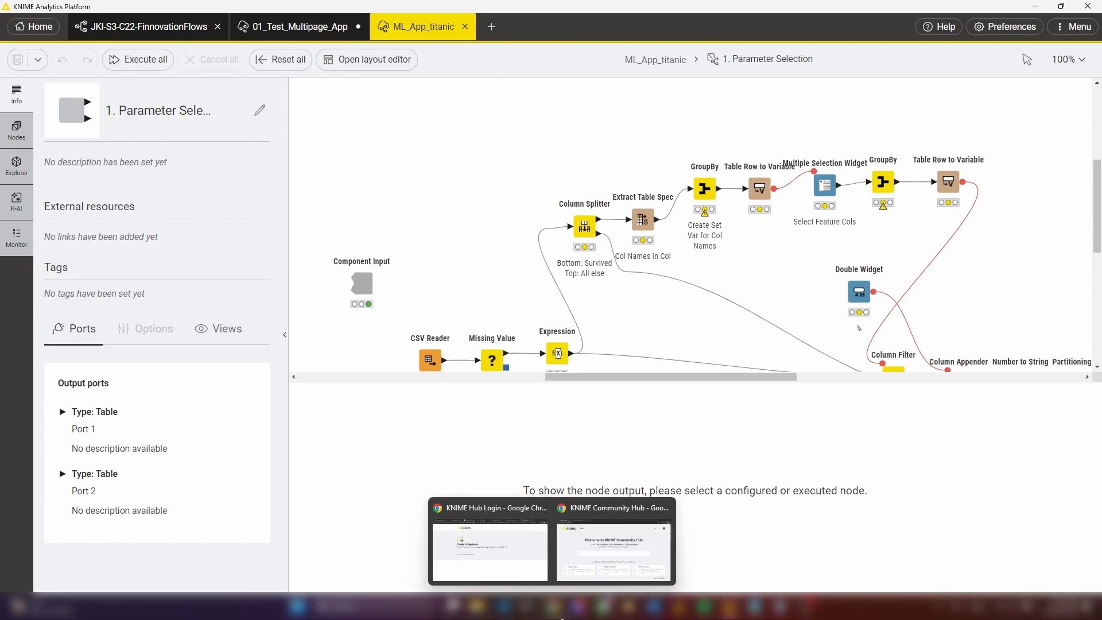
pyautogui.click(612, 549)
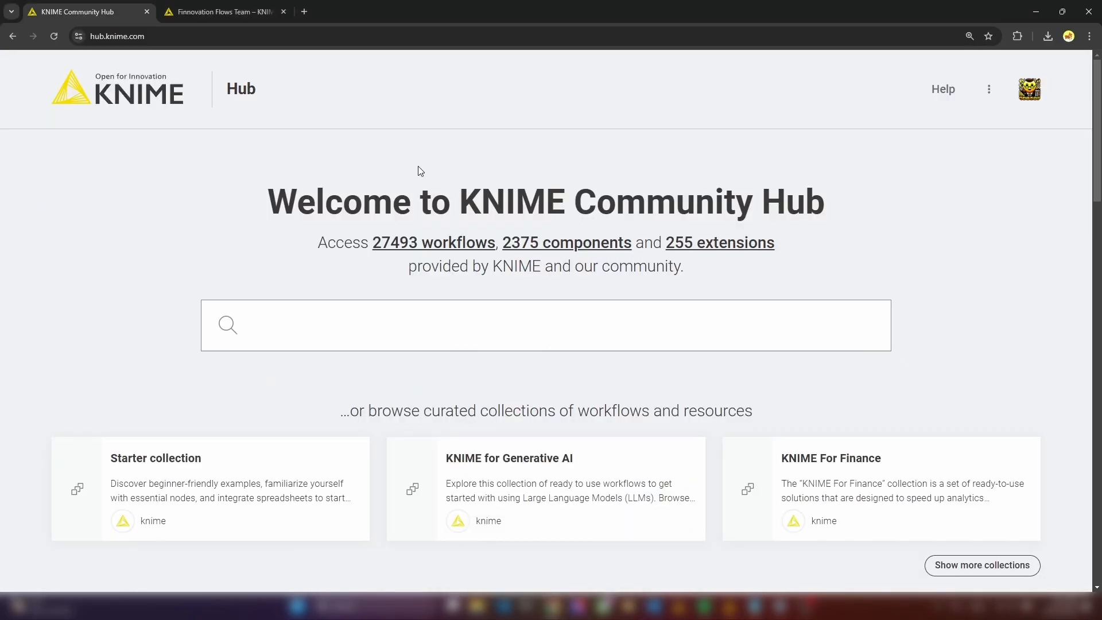
pyautogui.click(415, 325)
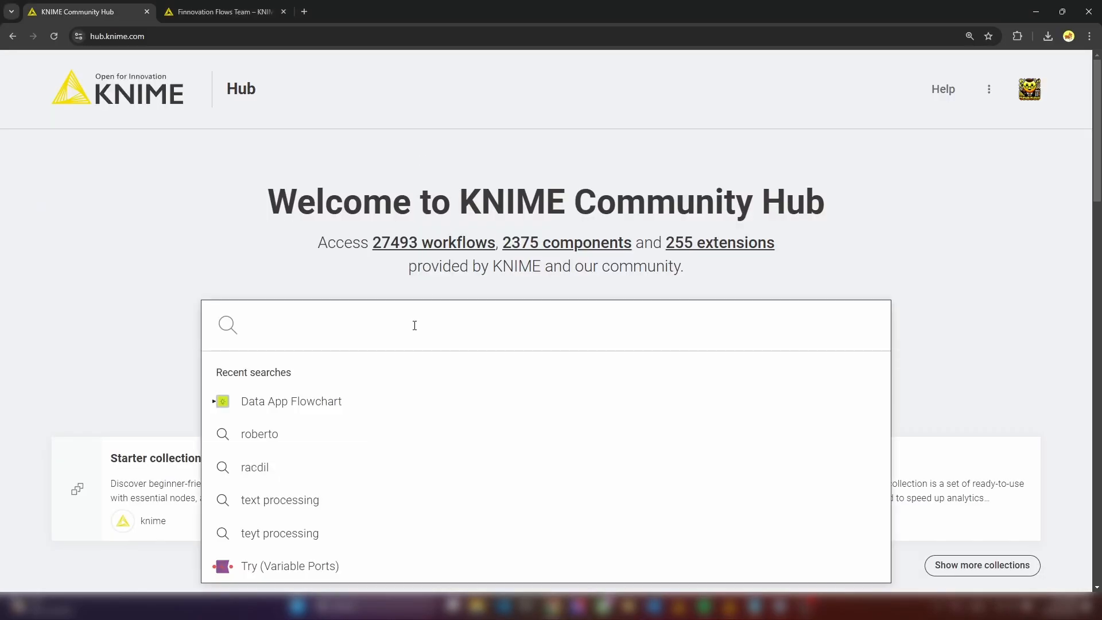
pyautogui.write('data app flow')
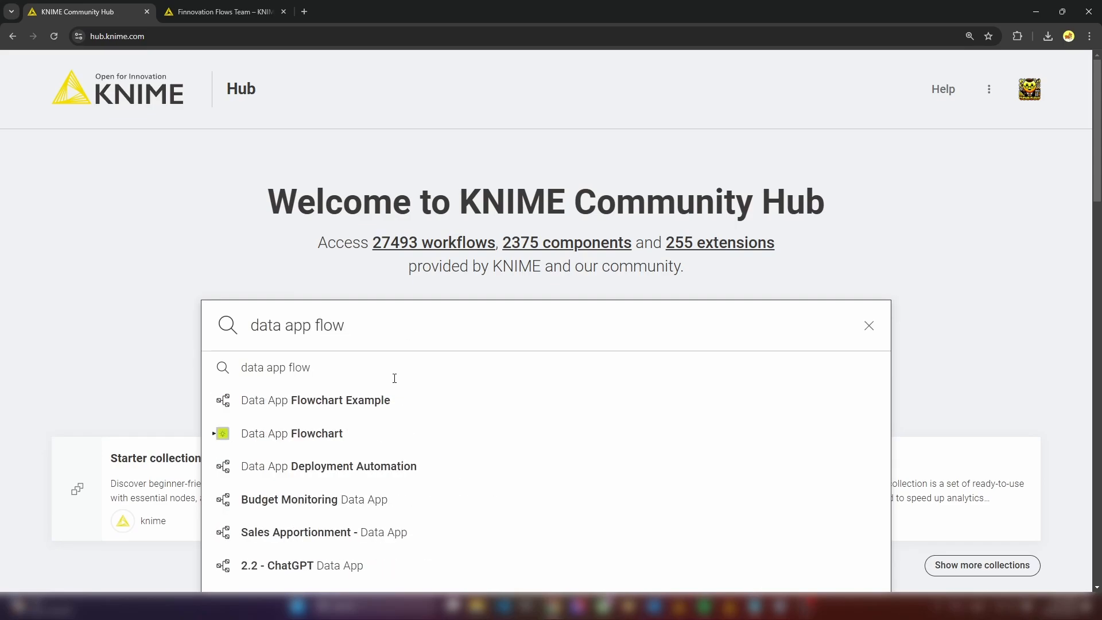
pyautogui.click(319, 438)
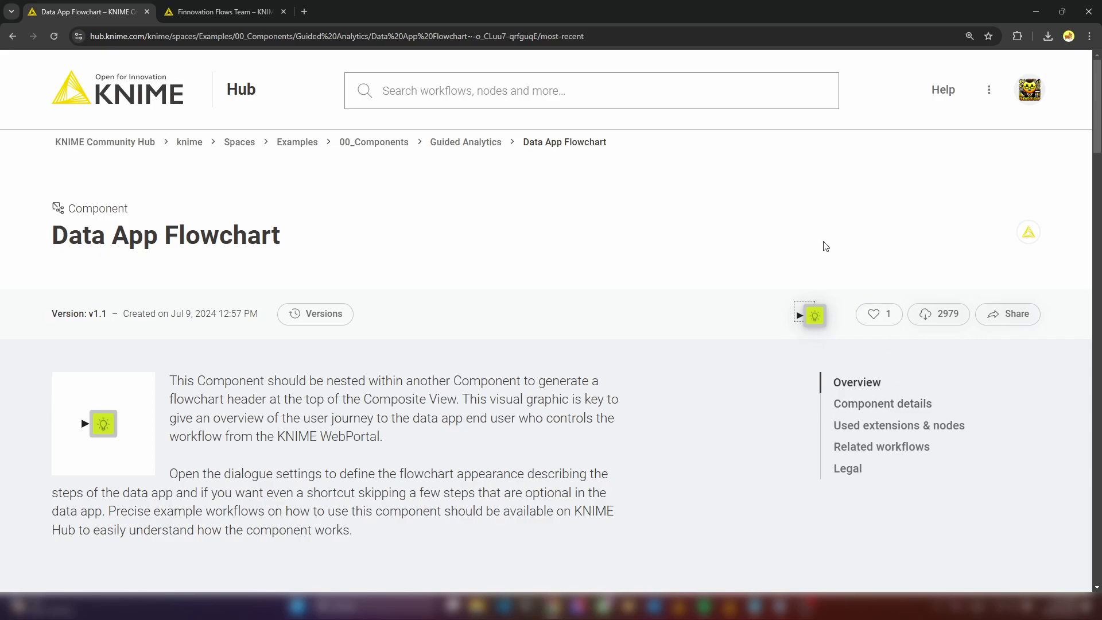
# - Add the Data App Flowchart component from the Hub to the 1. Parameter Selection workflow, above the Multiple Selection Widget
pyautogui.moveTo(816, 316); pyautogui.dragTo(609, 127)
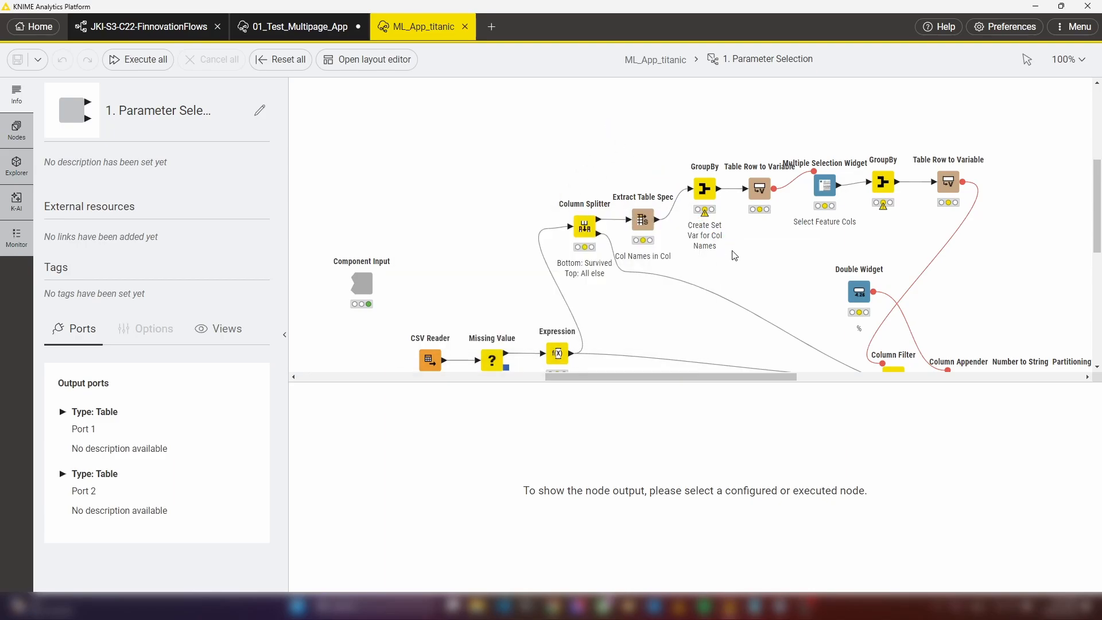
pyautogui.moveTo(789, 208); pyautogui.dragTo(815, 105)
pyautogui.scroll(1, 917, 172)
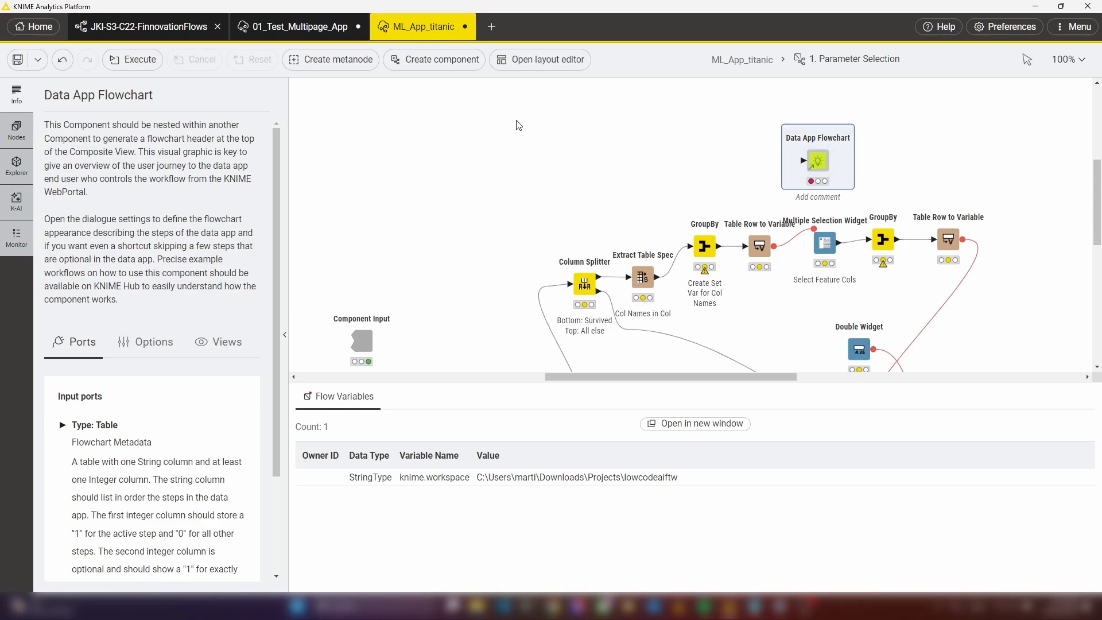
# - Copy the Table Creator from the Crypto component of 01_Test_Multipage_App into 1. Parameter Selection, place it beside Data App Flowchart and execute it
pyautogui.click(276, 25)
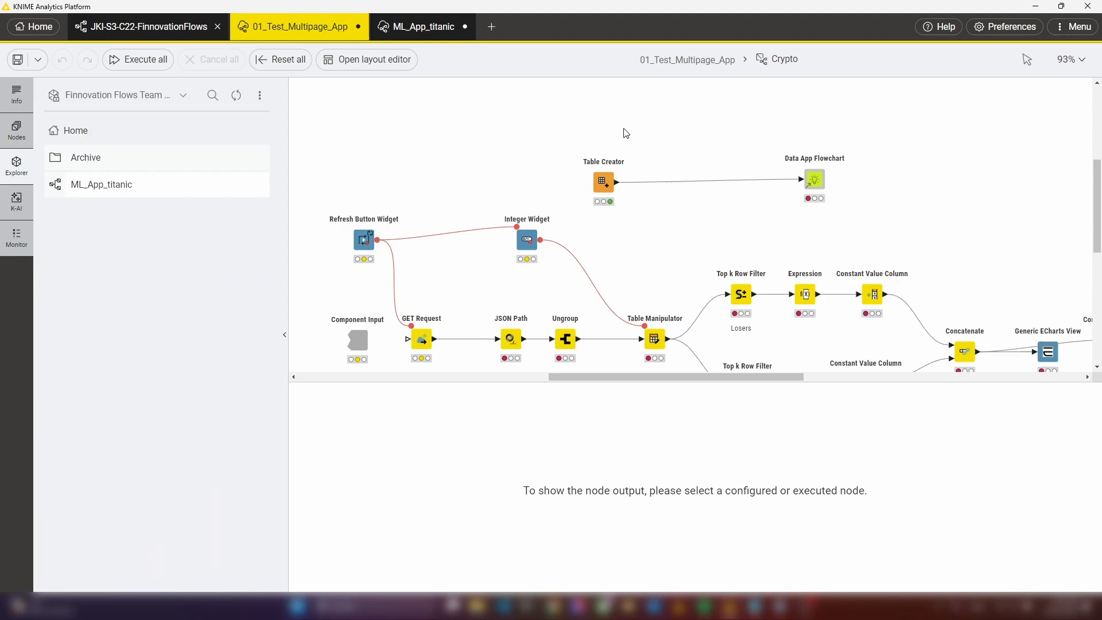
pyautogui.click(601, 183)
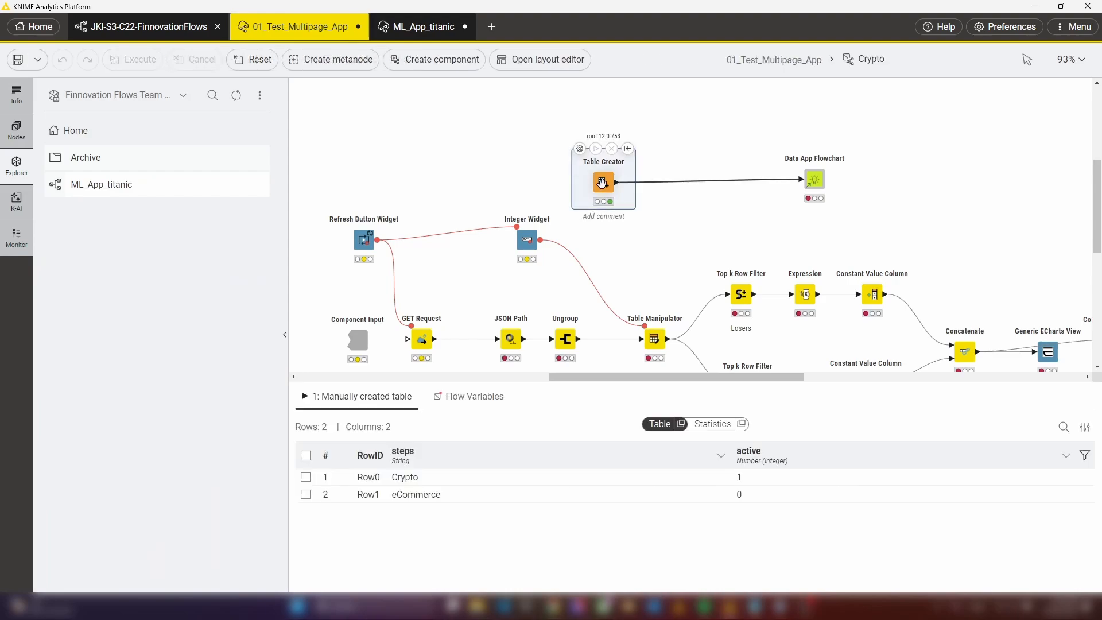
pyautogui.click(425, 29)
pyautogui.hotkey('ctrl', 'v')
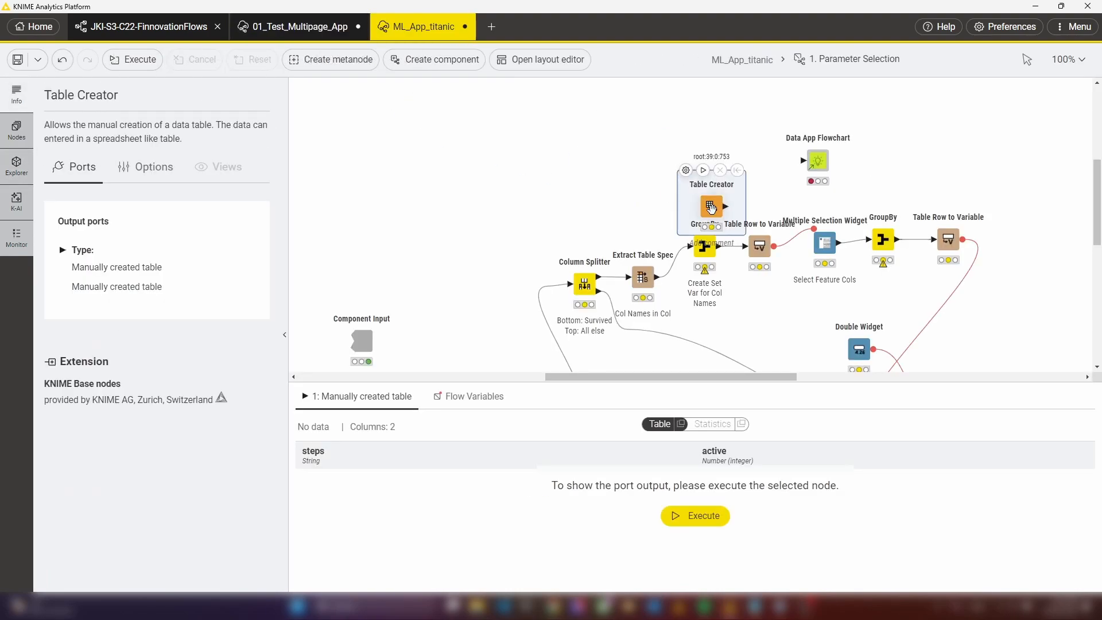
pyautogui.moveTo(711, 207); pyautogui.dragTo(714, 163)
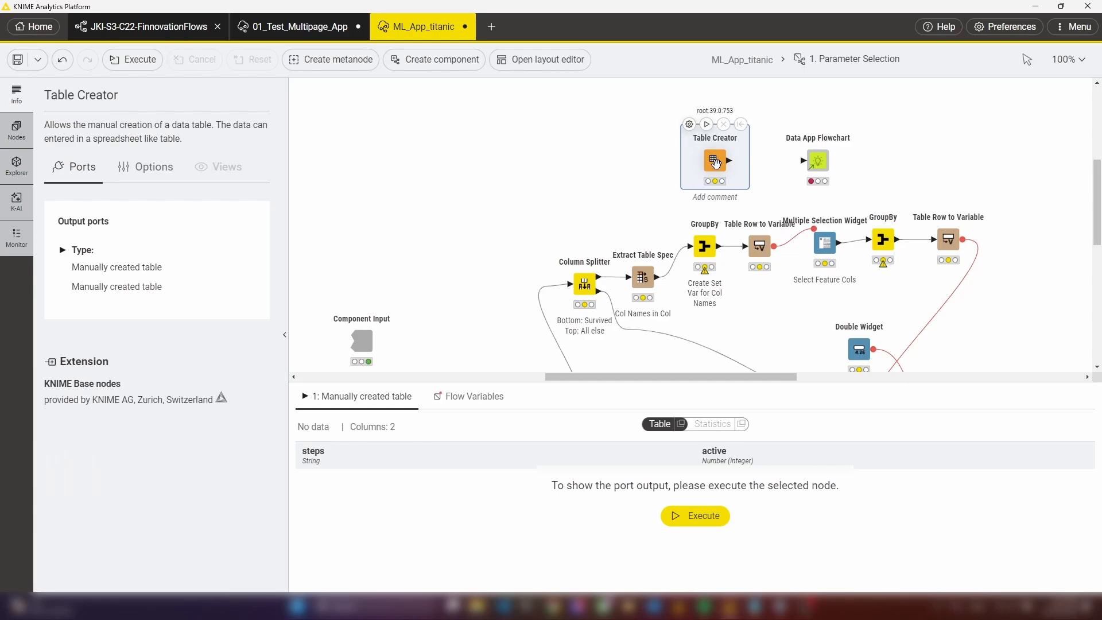
pyautogui.click(707, 124)
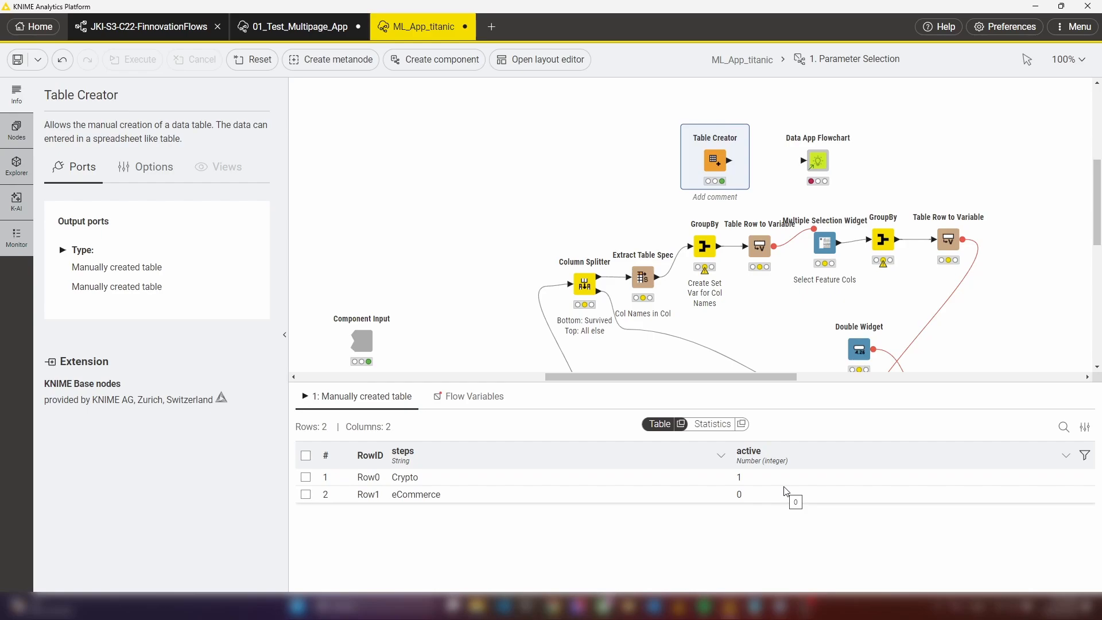
# - Fill the Table Creator's steps with 1. Parameter Selection (active 1), 2. Training and Eval, 3. Final Model Training and 4. File Download (active 0)
pyautogui.moveTo(690, 129)
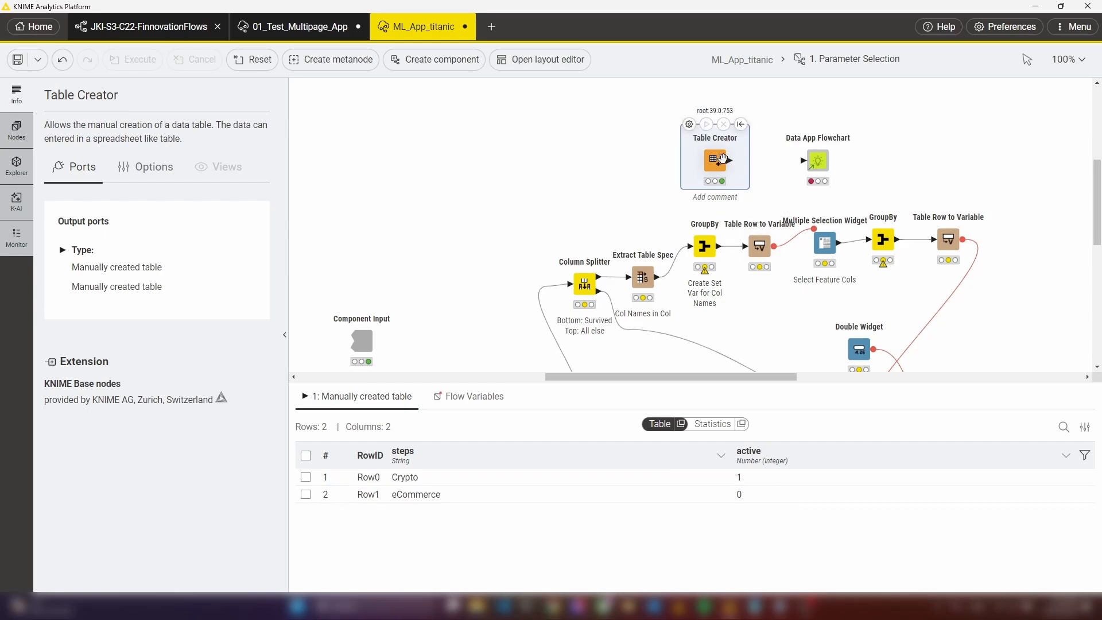
pyautogui.click(688, 125)
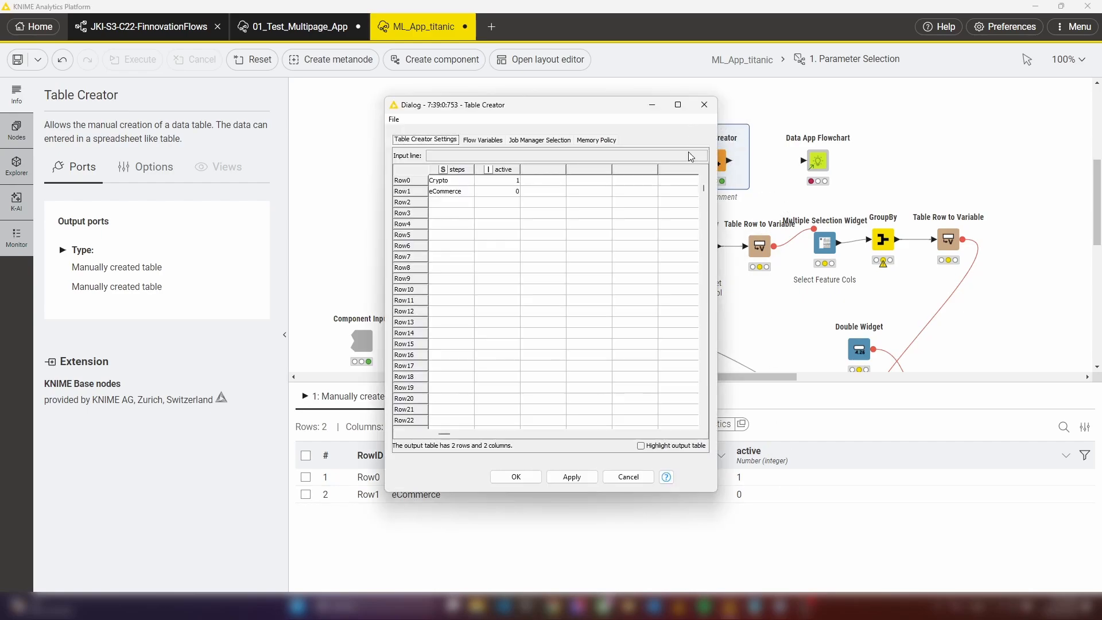
pyautogui.click(454, 181)
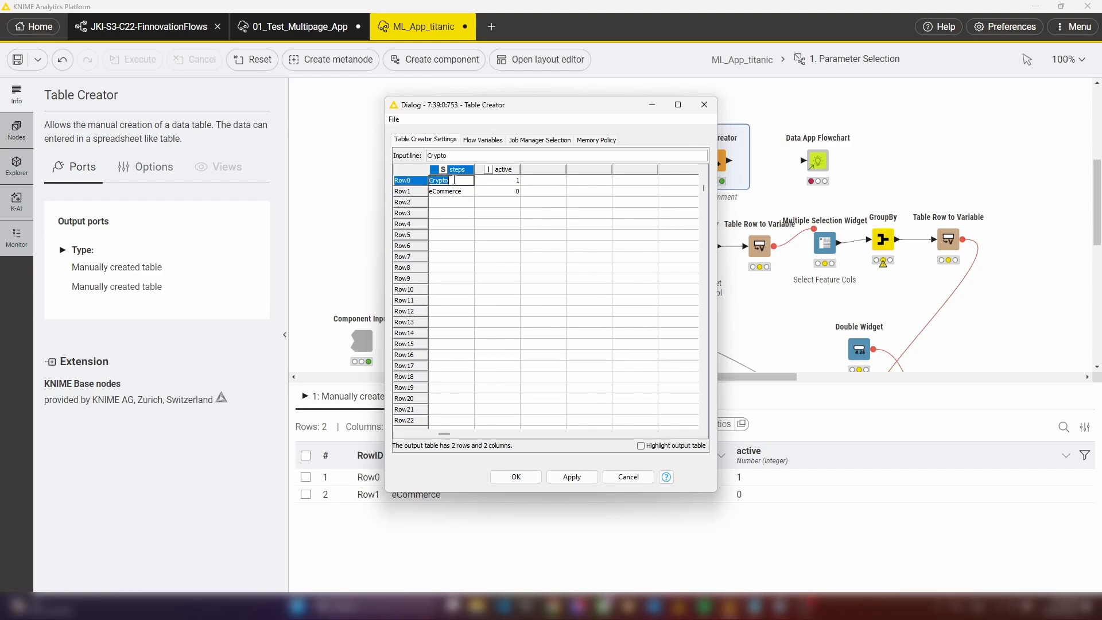
pyautogui.write('1. parameter Selection')
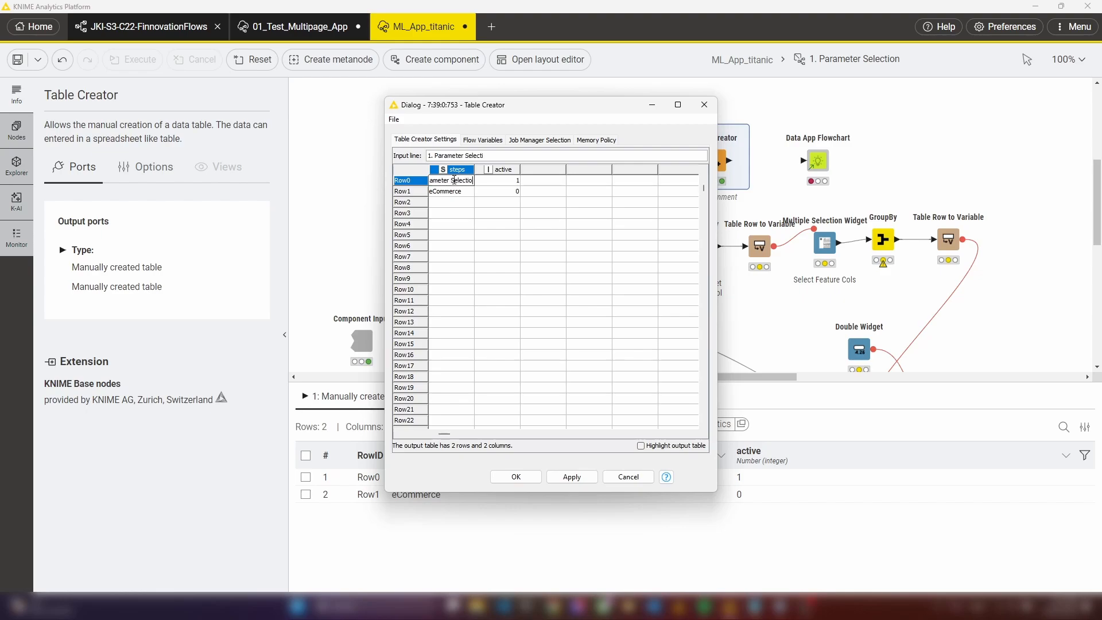
pyautogui.press('Return')
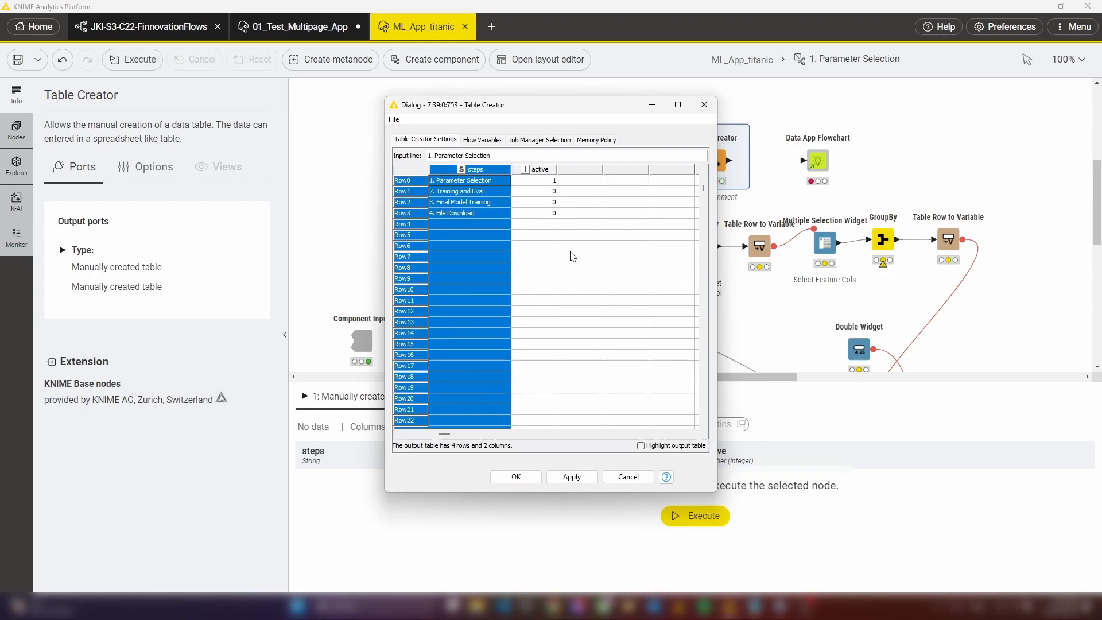
pyautogui.click(573, 246)
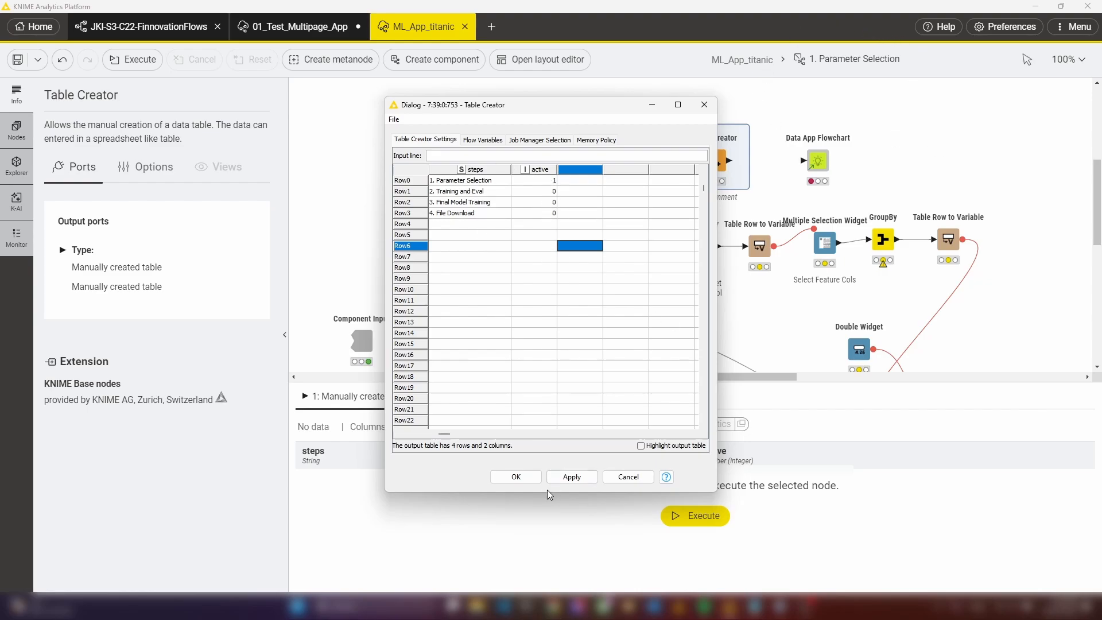
pyautogui.click(516, 476)
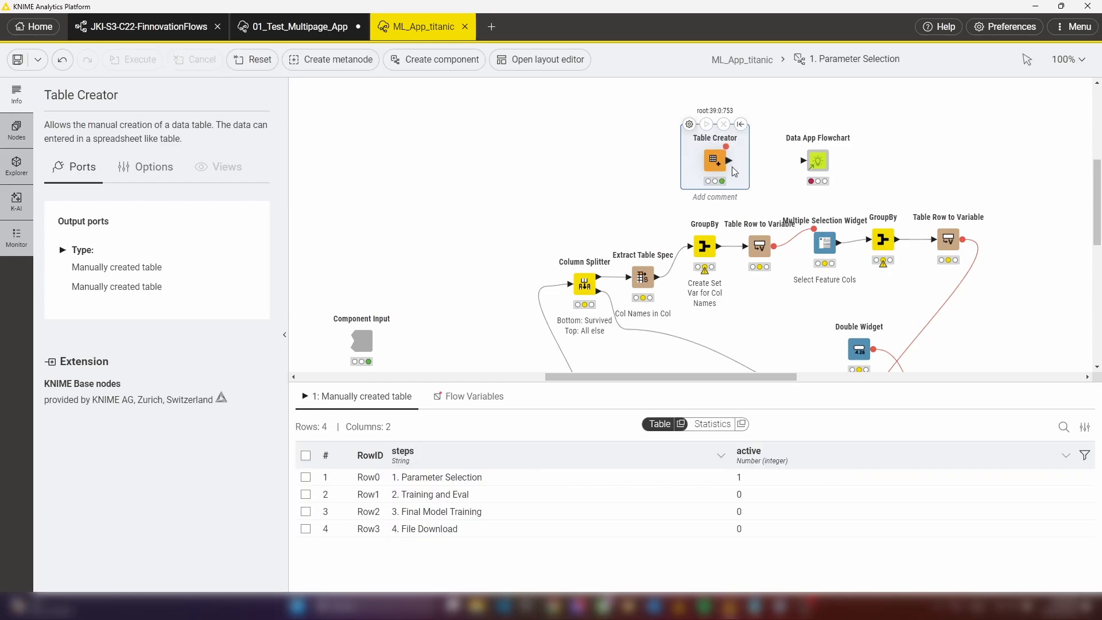
# - Connect the Table Creator to Data App Flowchart and accept the flowchart settings with steps as step names and active as activation column
pyautogui.moveTo(728, 163); pyautogui.dragTo(806, 161)
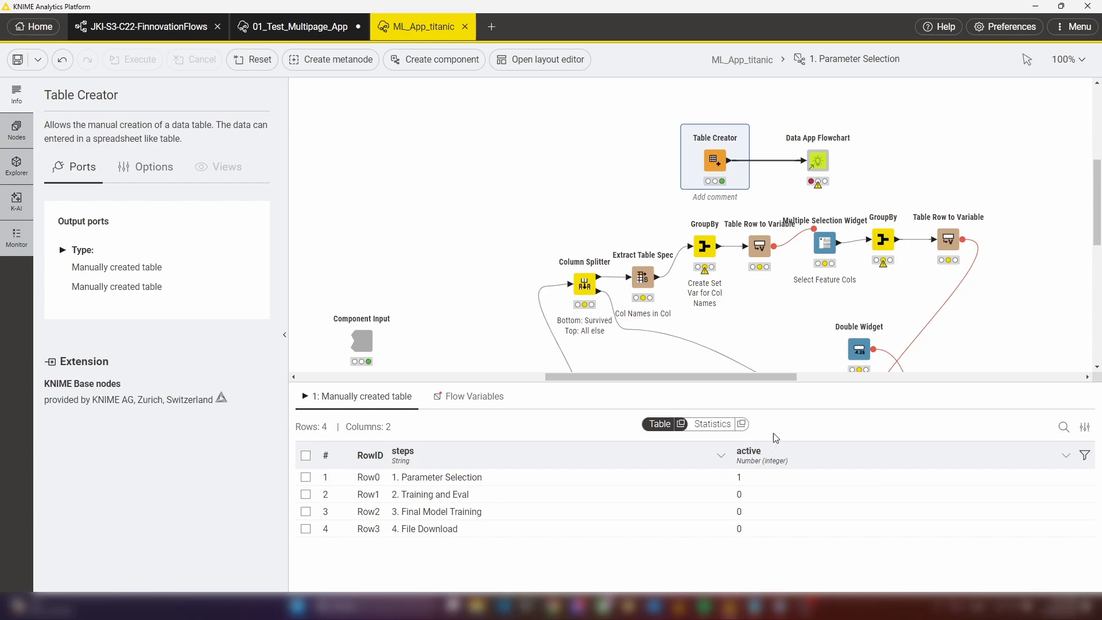
pyautogui.doubleClick(824, 154)
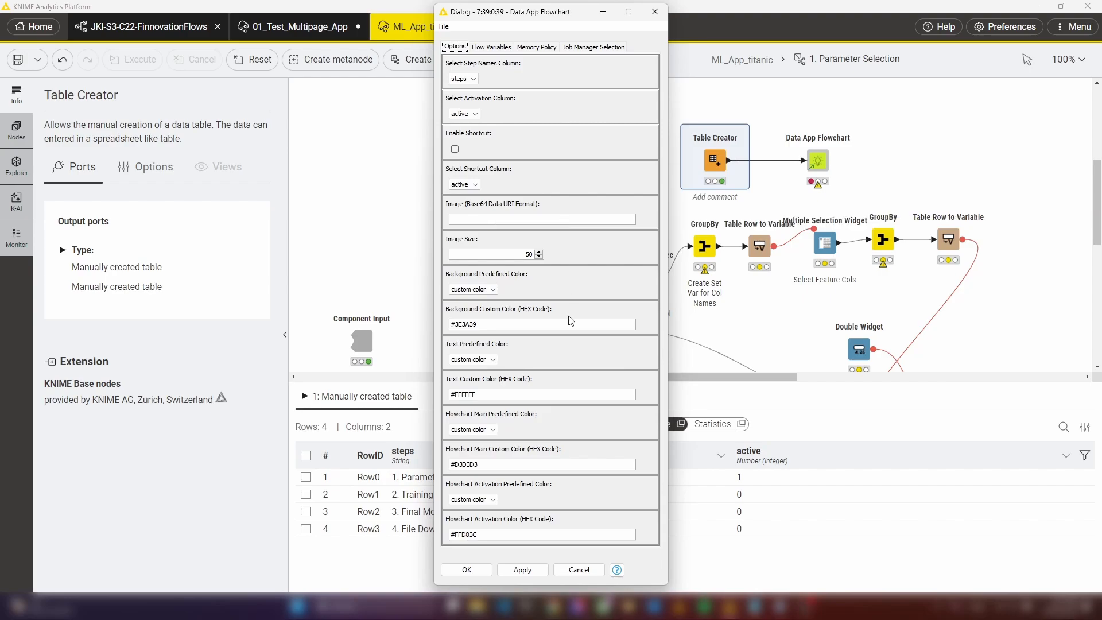
pyautogui.click(517, 572)
pyautogui.click(446, 570)
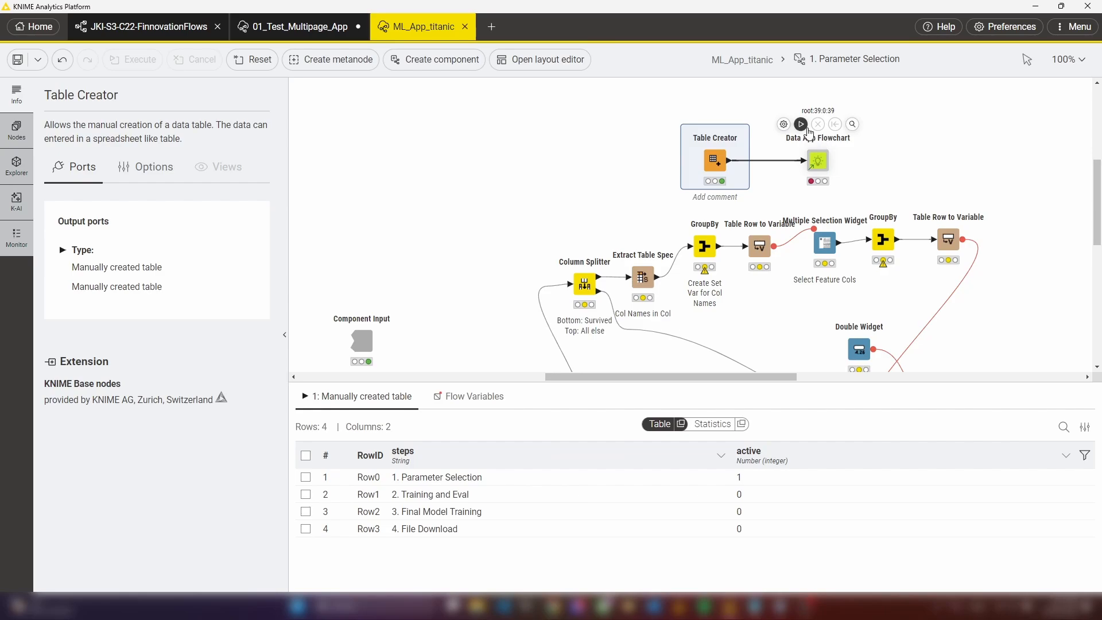
# - Execute Data App Flowchart and check its rendered header in the interactive view
pyautogui.click(848, 144)
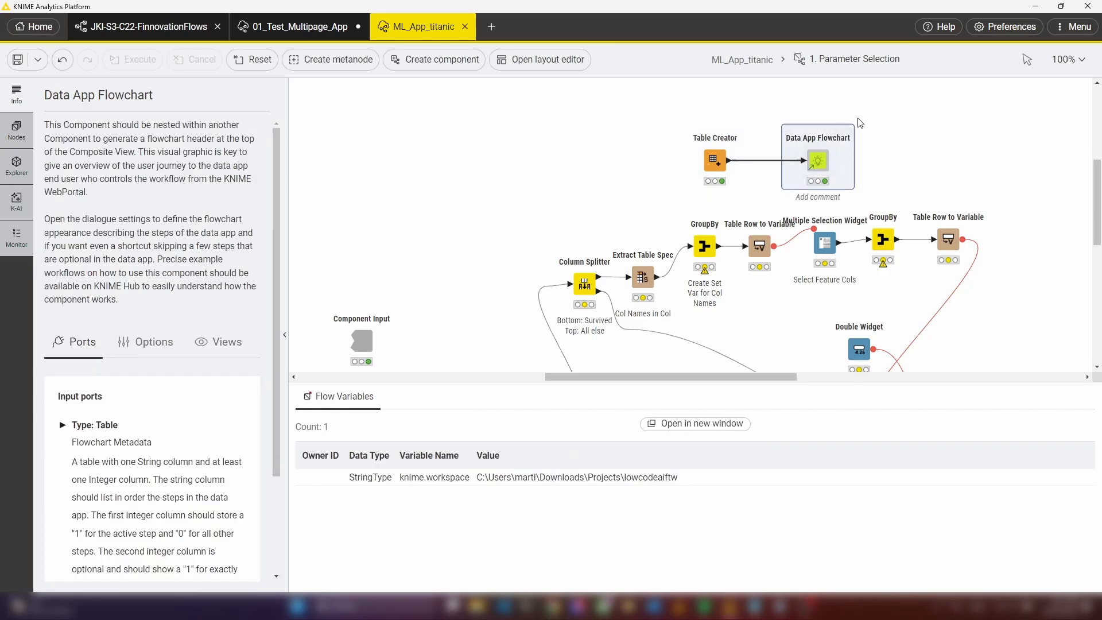
pyautogui.click(853, 127)
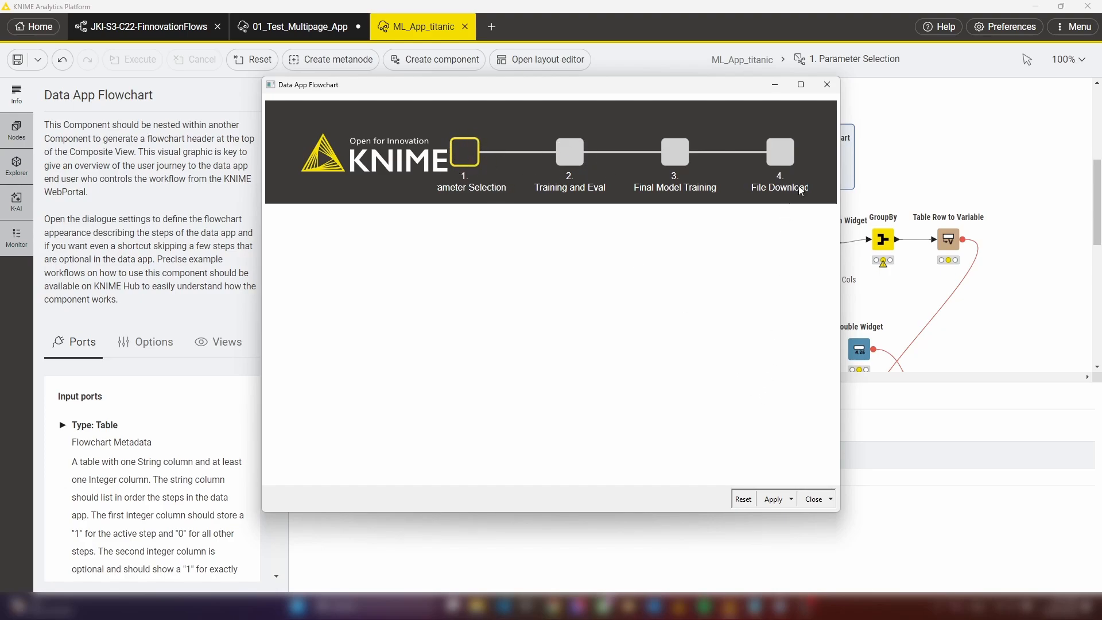
pyautogui.click(827, 85)
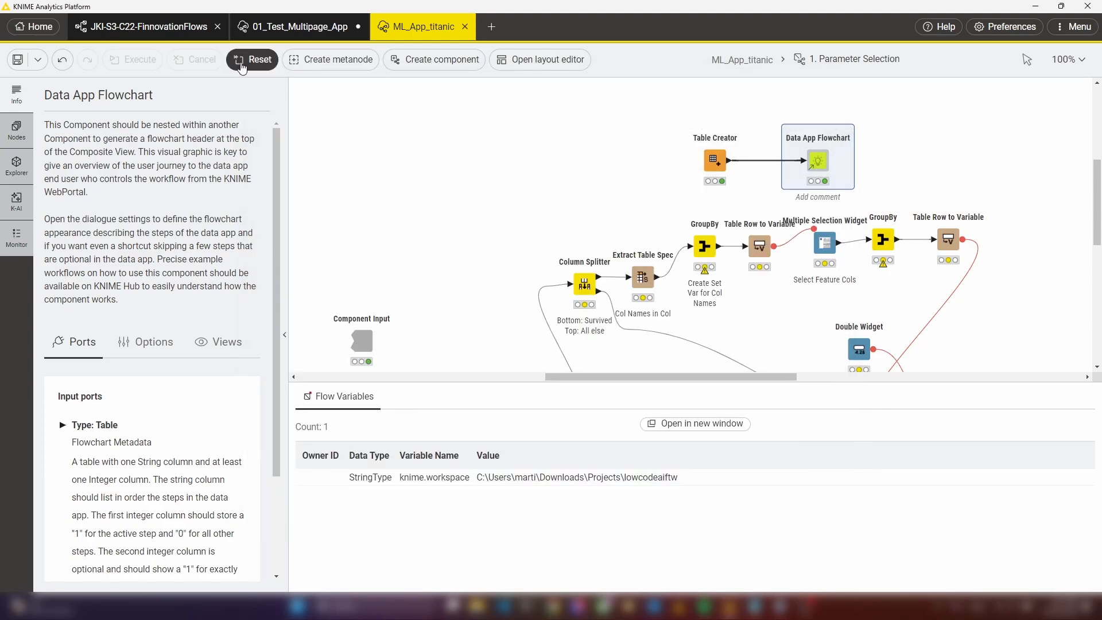
# - Look at the Data App Header view in the eCommerce Analysis component of JKI-S3-C22-FinnovationFlows
pyautogui.click(160, 30)
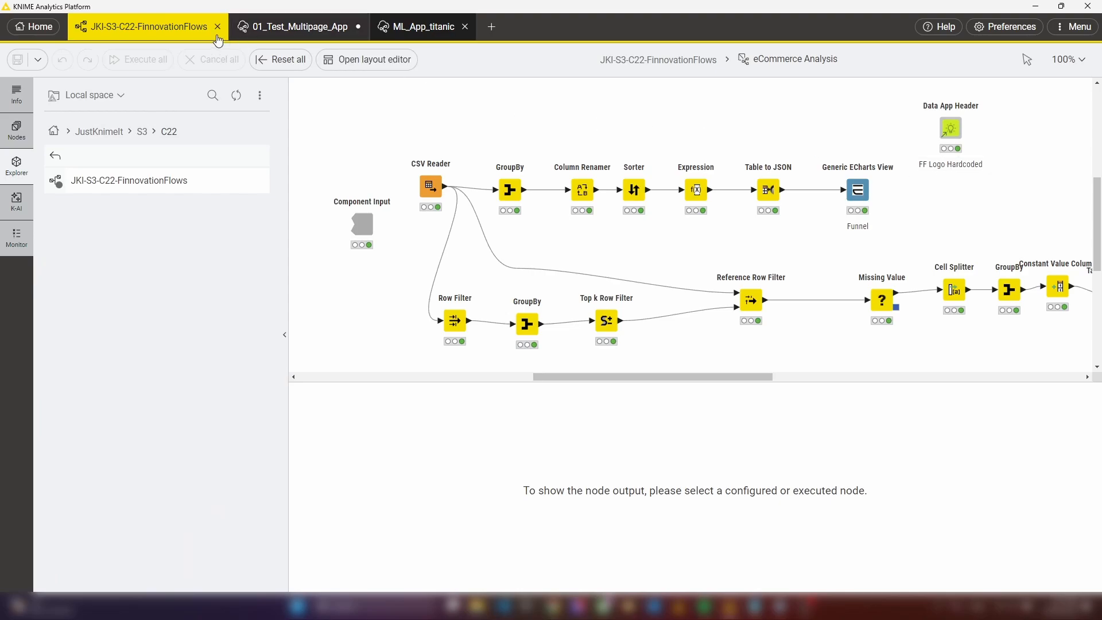
pyautogui.click(950, 129)
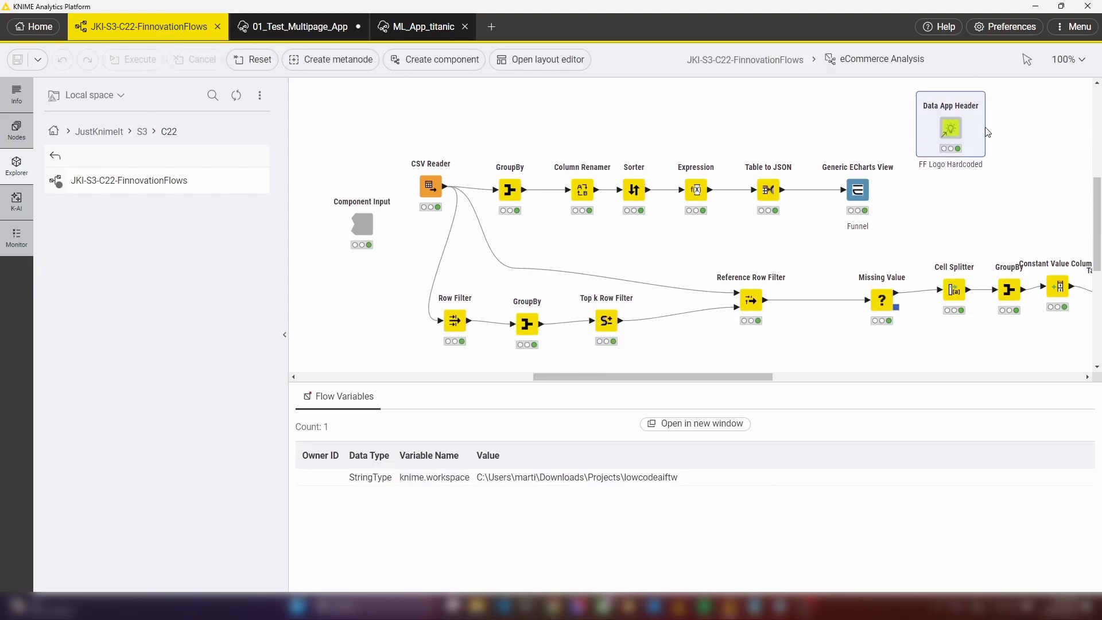
pyautogui.scroll(2, 982, 141)
pyautogui.click(985, 149)
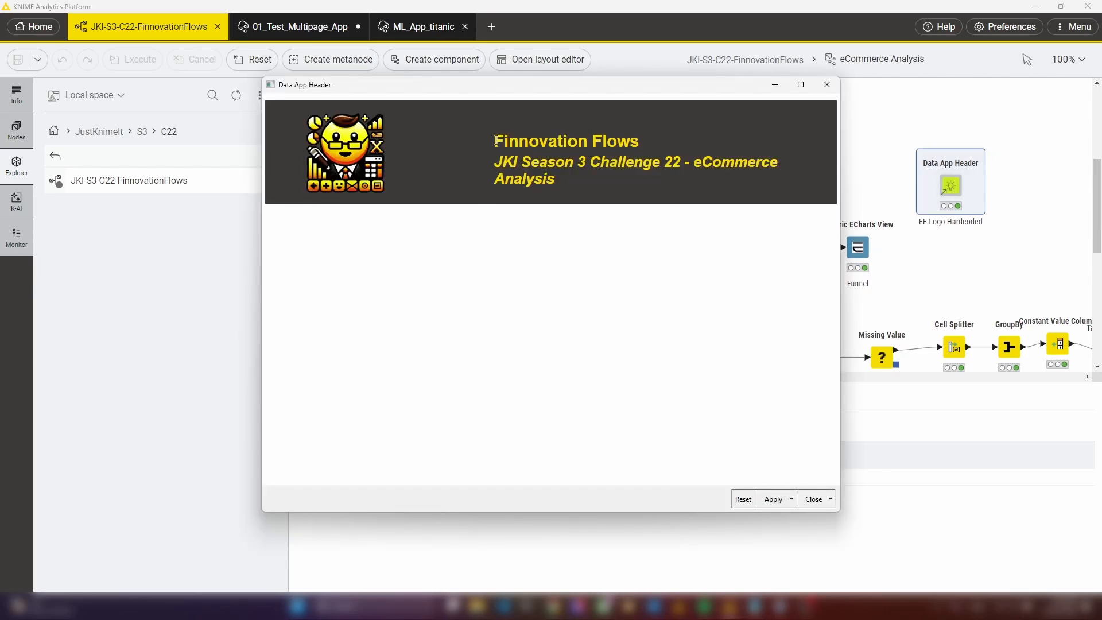
pyautogui.click(827, 84)
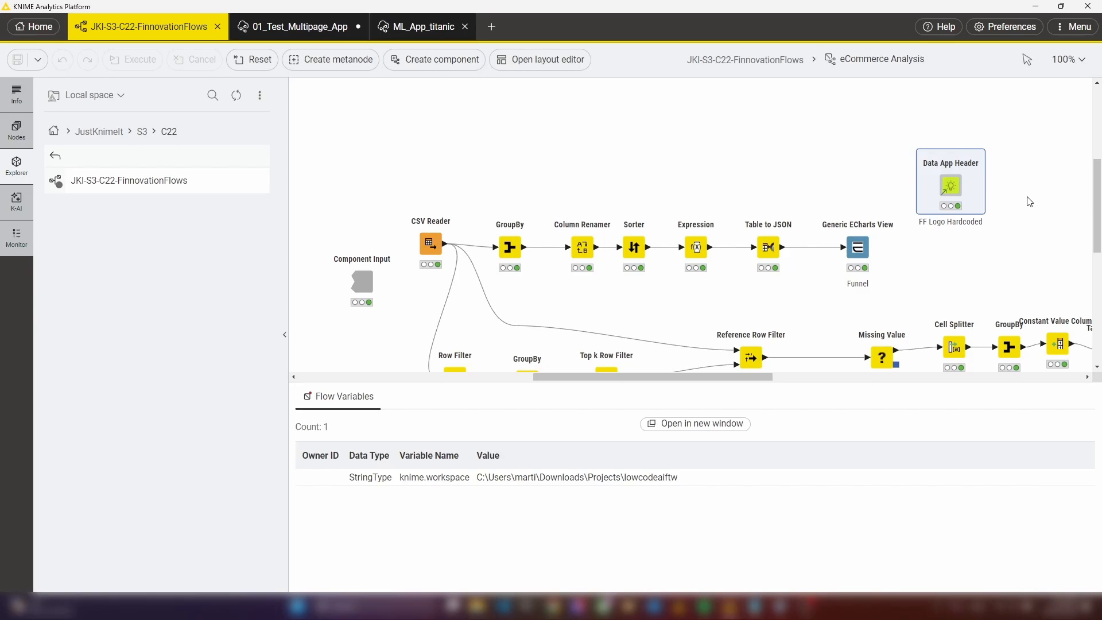
# - Copy the Data App Header component from eCommerce Analysis into 1. Parameter Selection of ML_App_titanic and place it beside Data App Flowchart
pyautogui.click(949, 188)
pyautogui.click(423, 26)
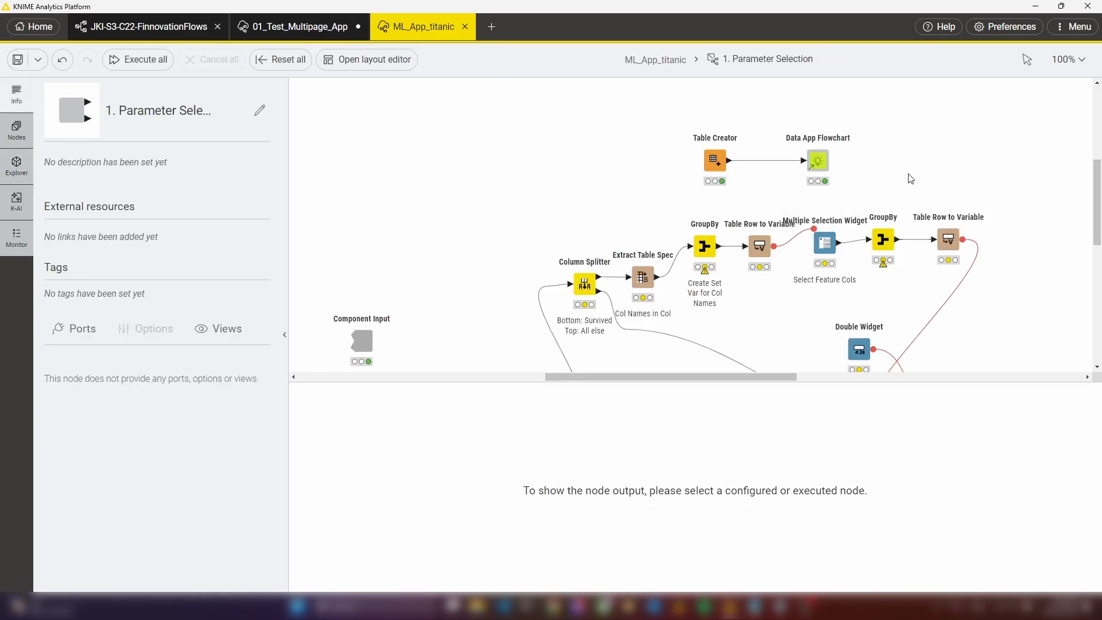
pyautogui.hotkey('ctrl', 'v')
pyautogui.moveTo(684, 178); pyautogui.dragTo(887, 152)
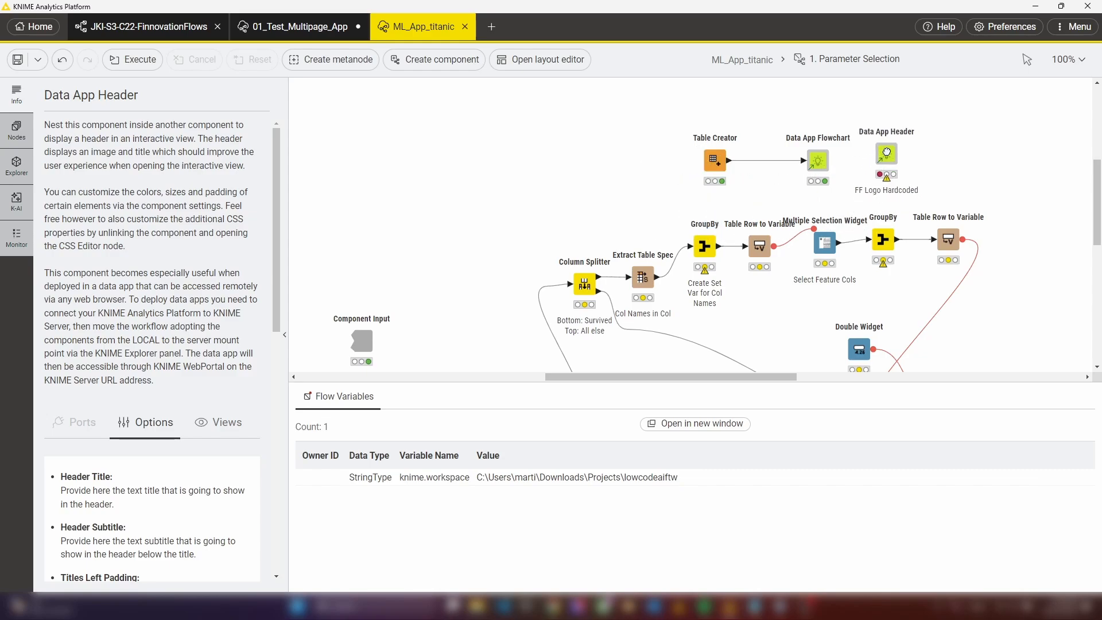
# - Switch to KNIME Community Hub in Chrome, search for "data app header" and open the Data App Header component page
pyautogui.moveTo(554, 617)
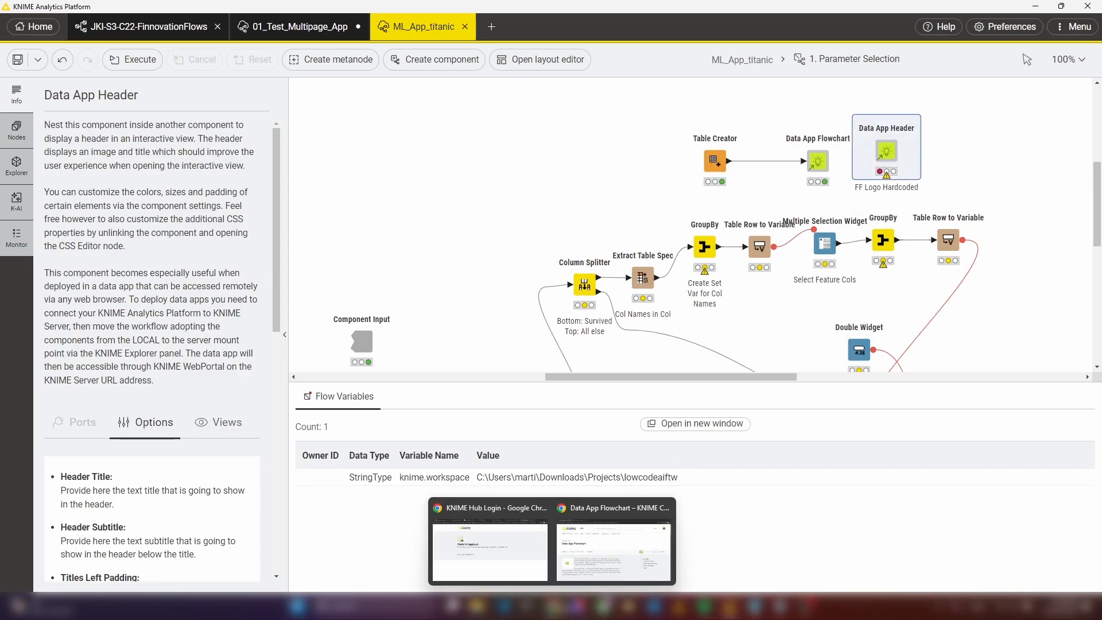
pyautogui.click(603, 554)
pyautogui.click(436, 86)
pyautogui.write('d')
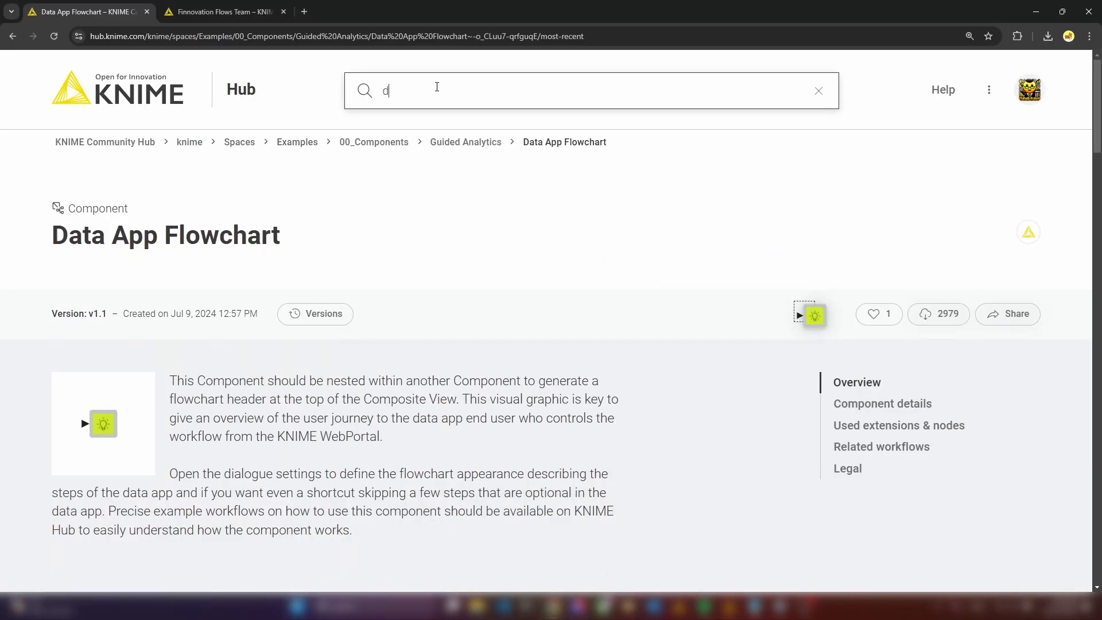
pyautogui.write('ata app header')
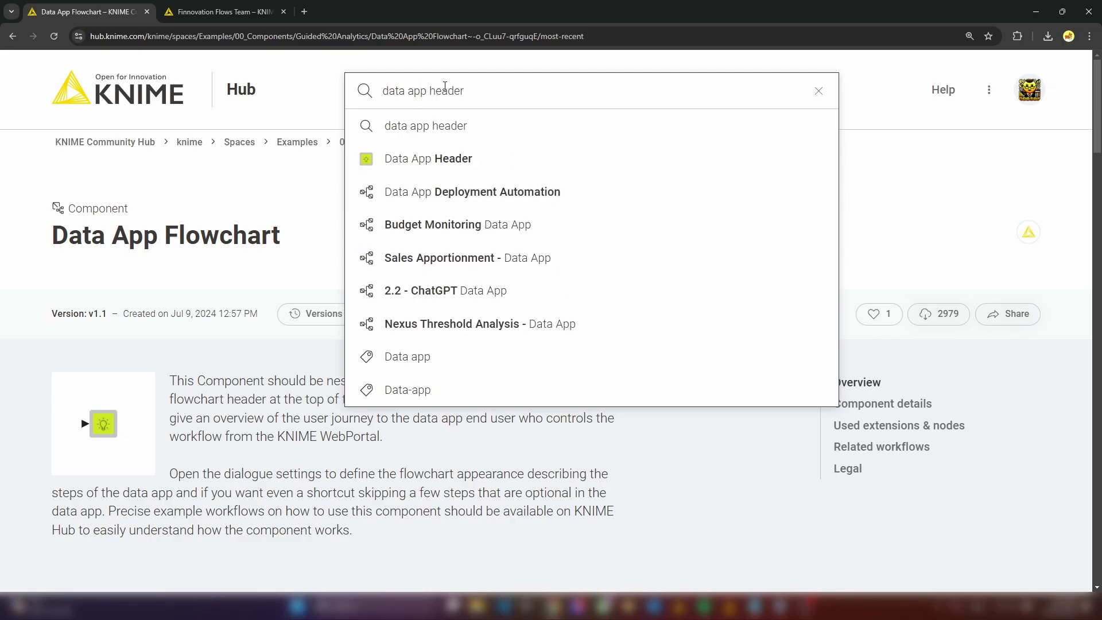
pyautogui.click(460, 161)
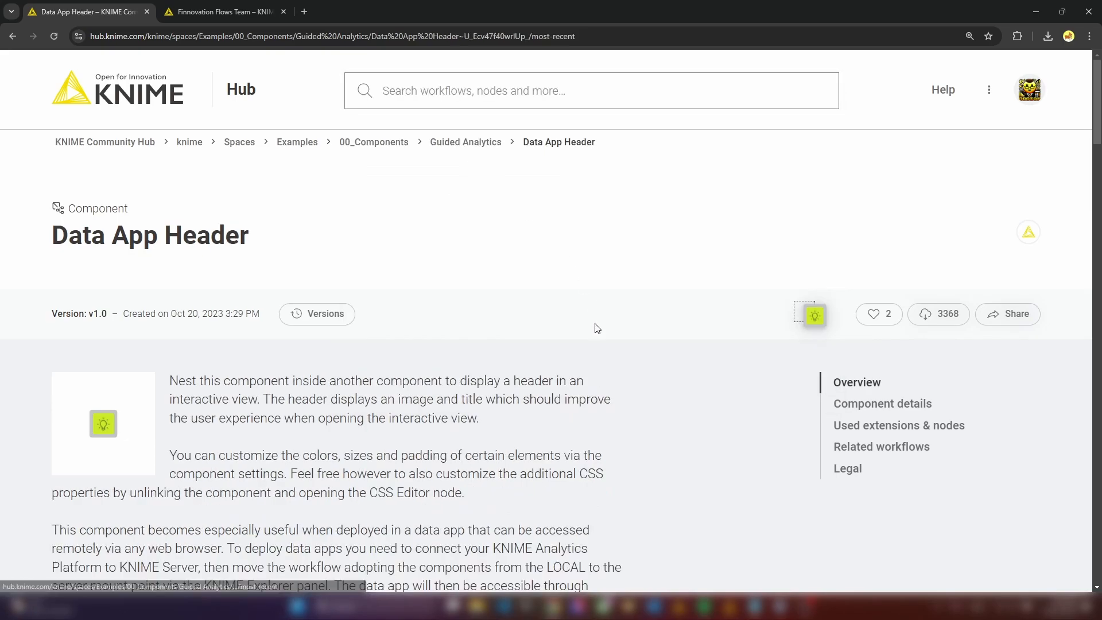
# - Examine the description, options and related workflows of Data App Header on the Hub, and return to KNIME Analytics Platform
pyautogui.scroll(-3, 762, 426)
pyautogui.scroll(3, 660, 353)
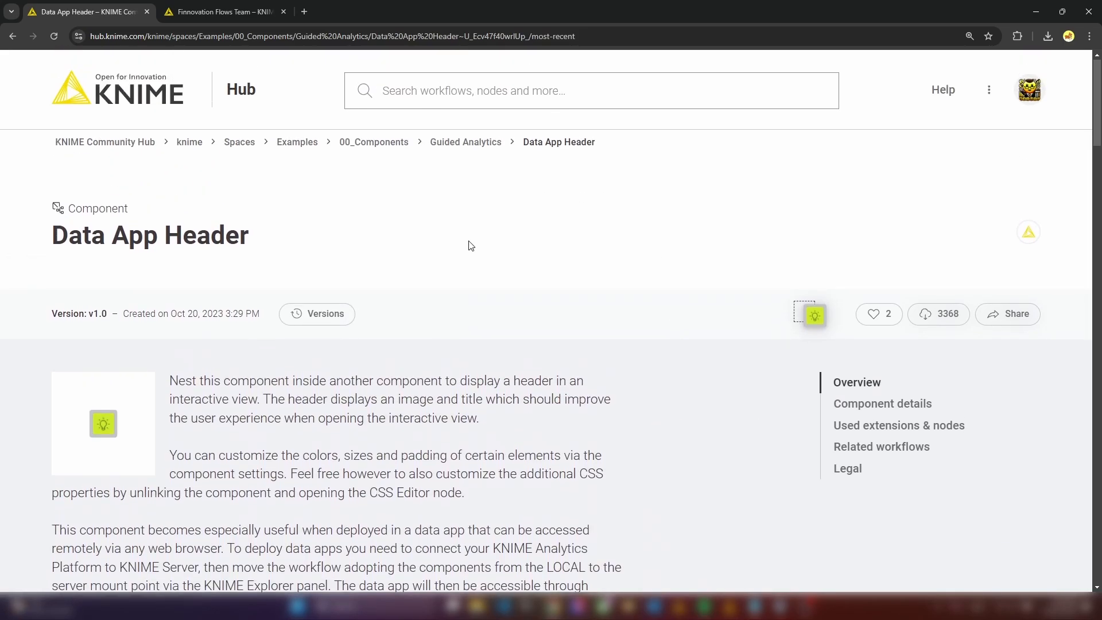
pyautogui.scroll(-15, 622, 461)
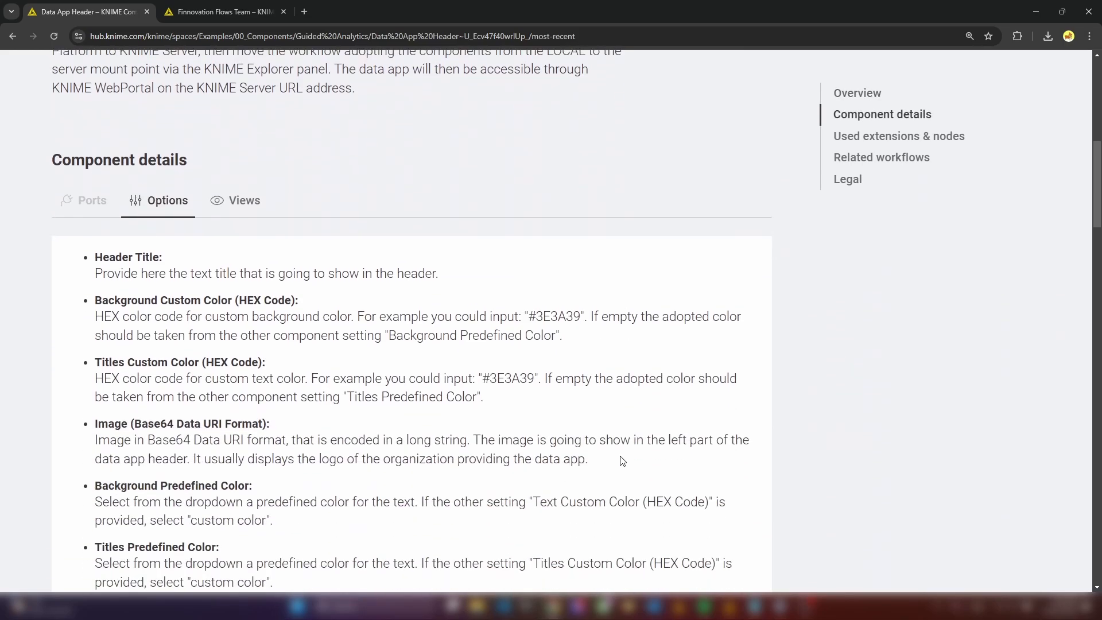
pyautogui.scroll(-20, 622, 461)
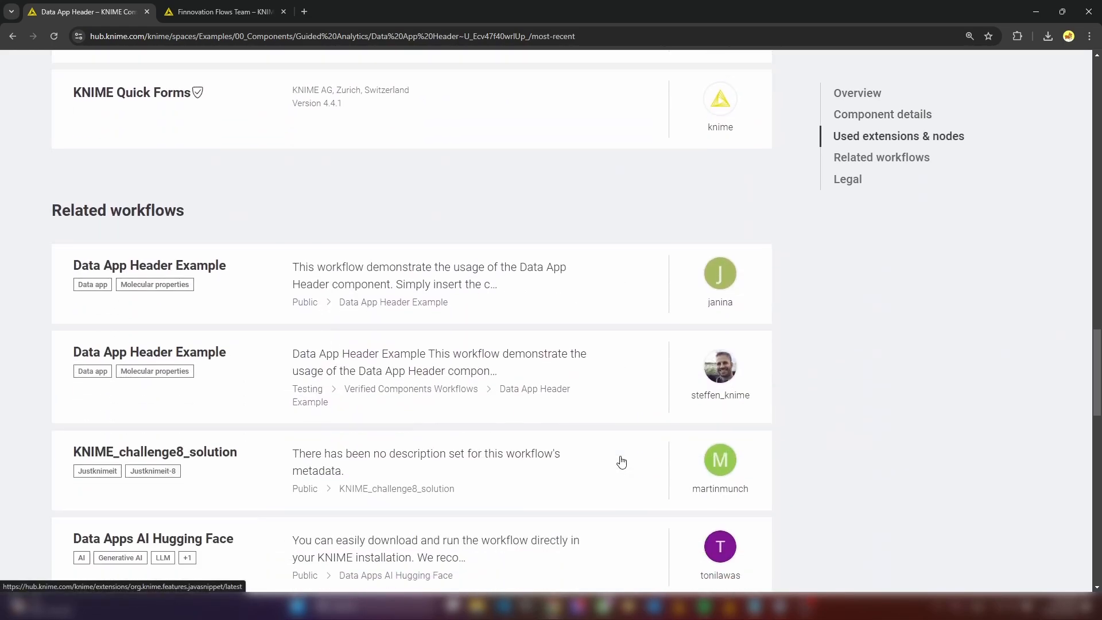
pyautogui.scroll(2, 621, 461)
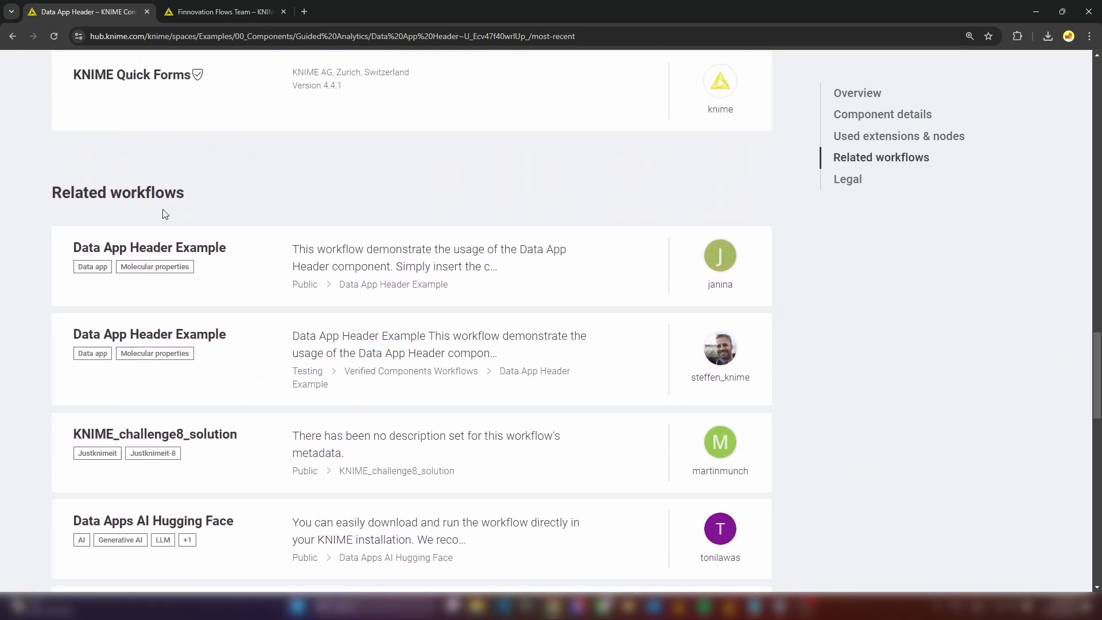
pyautogui.scroll(-4, 319, 275)
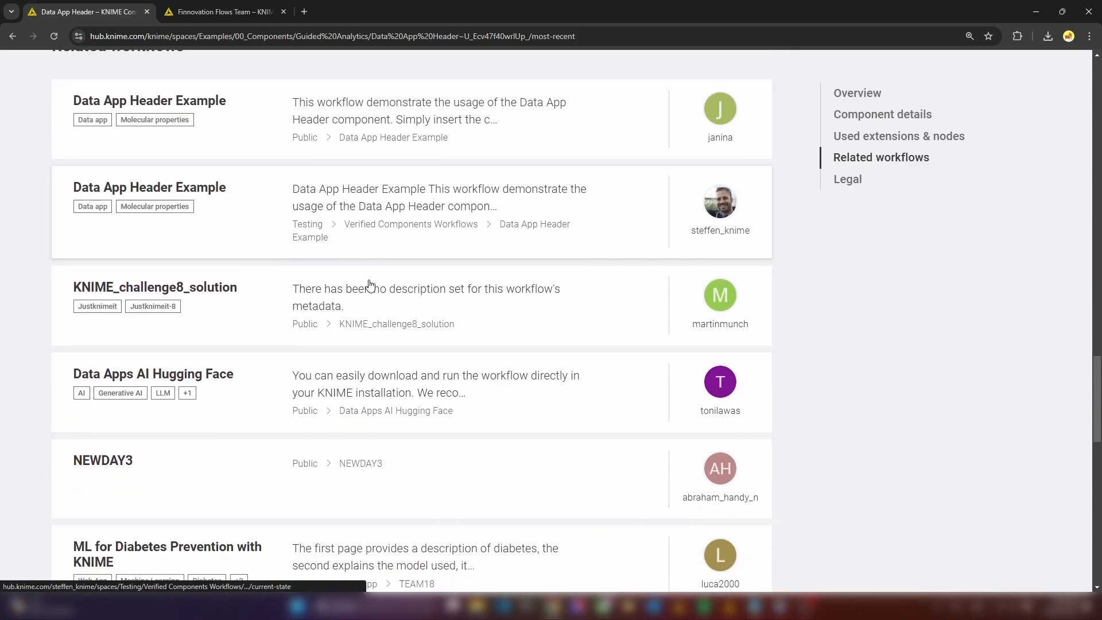
pyautogui.scroll(-5, 442, 298)
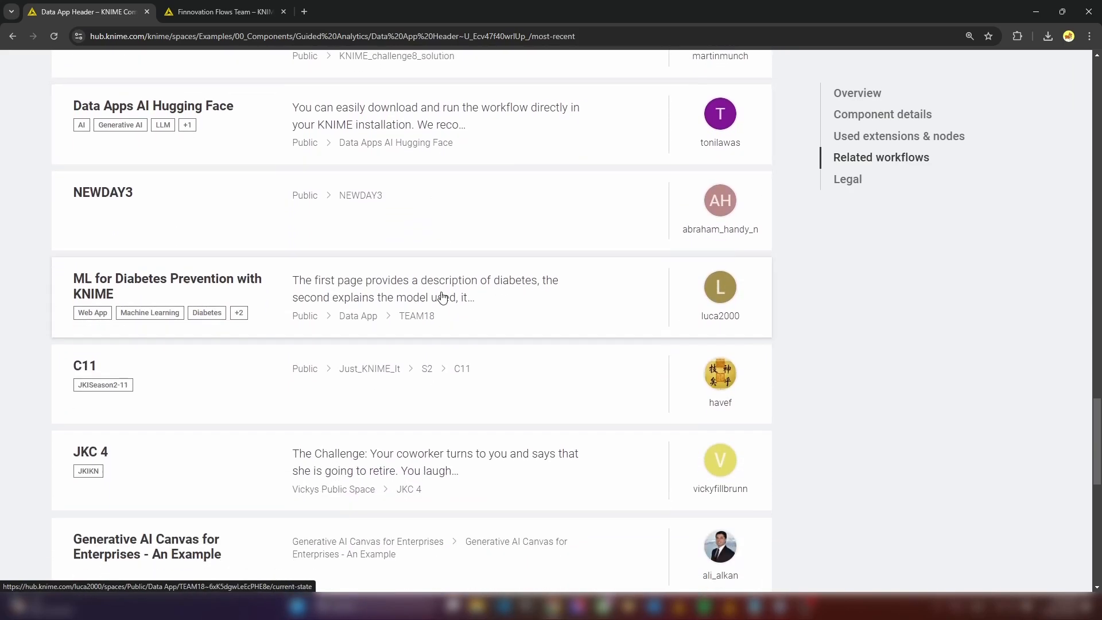
pyautogui.scroll(-1, 442, 297)
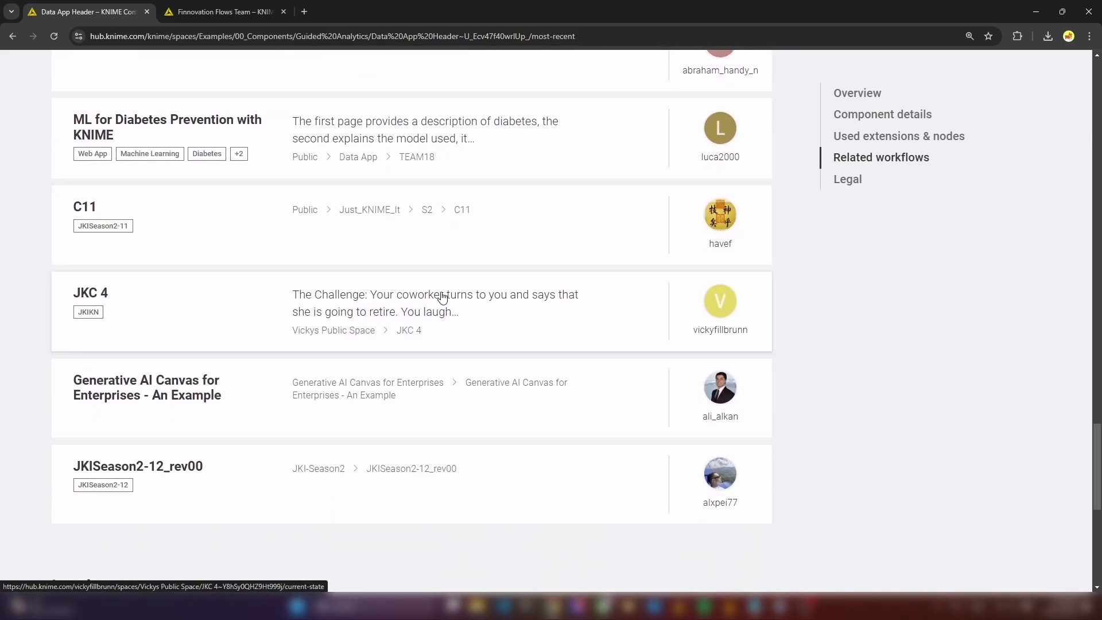
pyautogui.scroll(-2, 442, 297)
pyautogui.scroll(1, 512, 325)
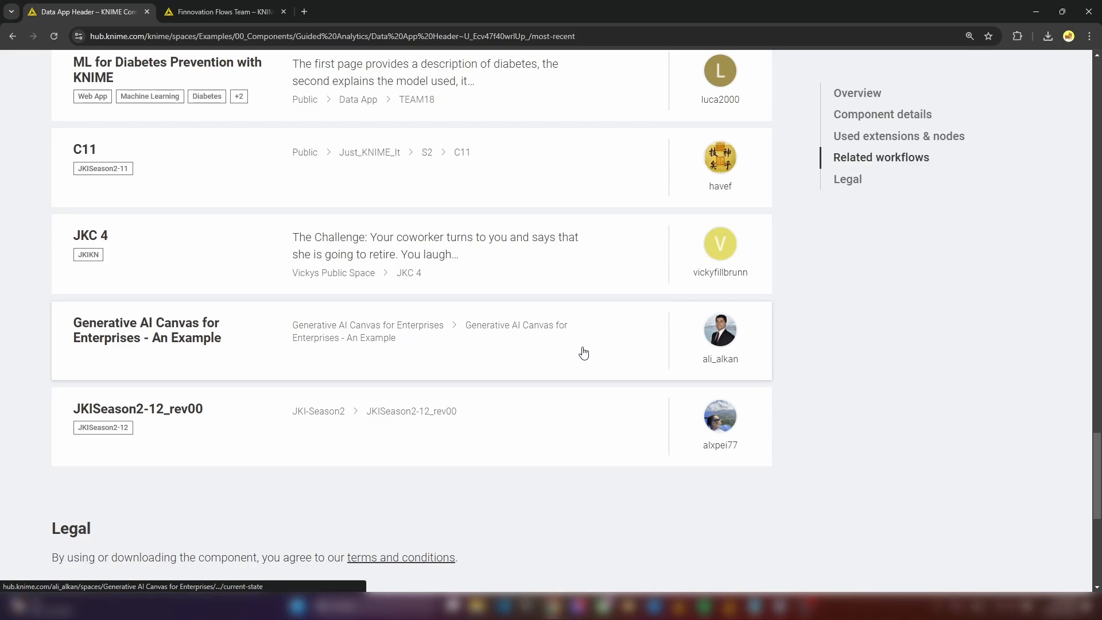
pyautogui.scroll(9, 584, 352)
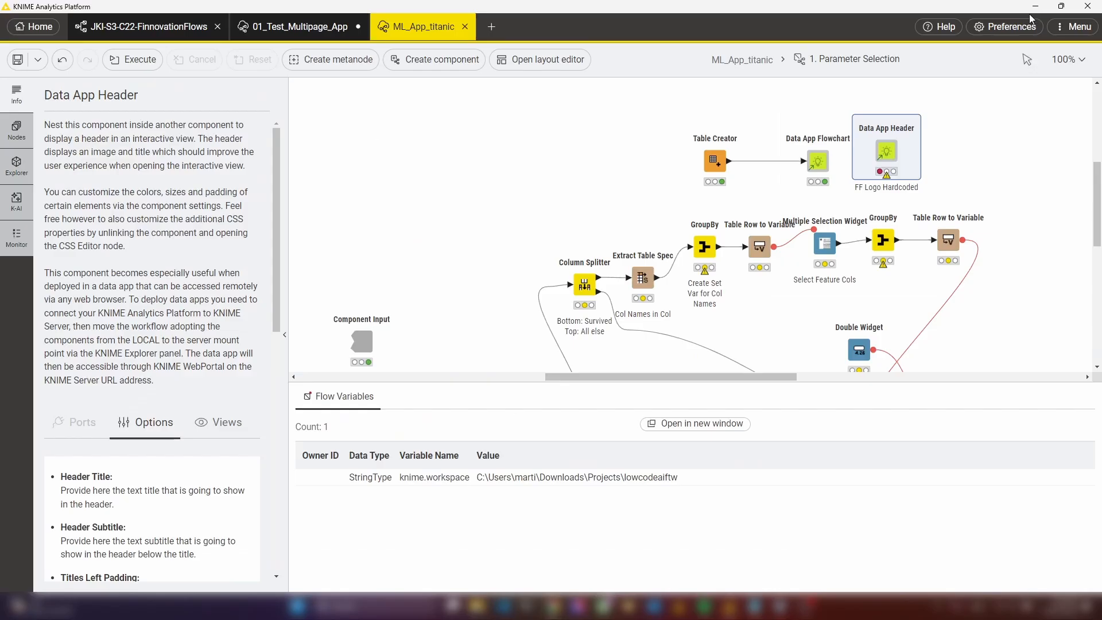
pyautogui.click(1035, 13)
# - Set the header subtitle of Data App Header to "ML Multi Page Data App - Titanic", then execute it and check its view
pyautogui.moveTo(707, 376); pyautogui.dragTo(750, 376)
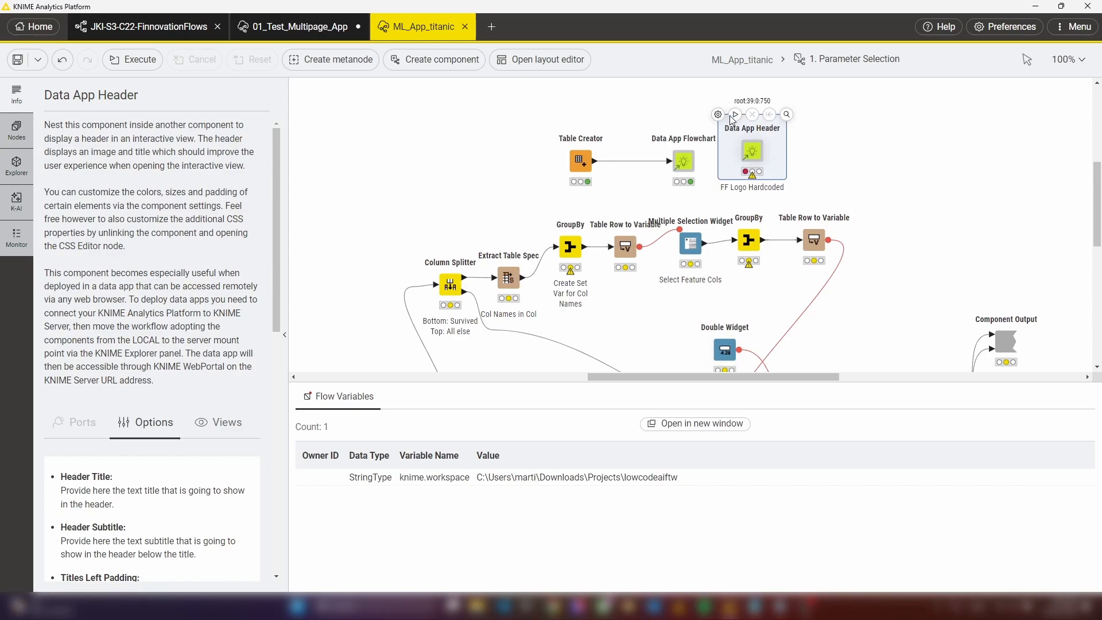
pyautogui.click(717, 114)
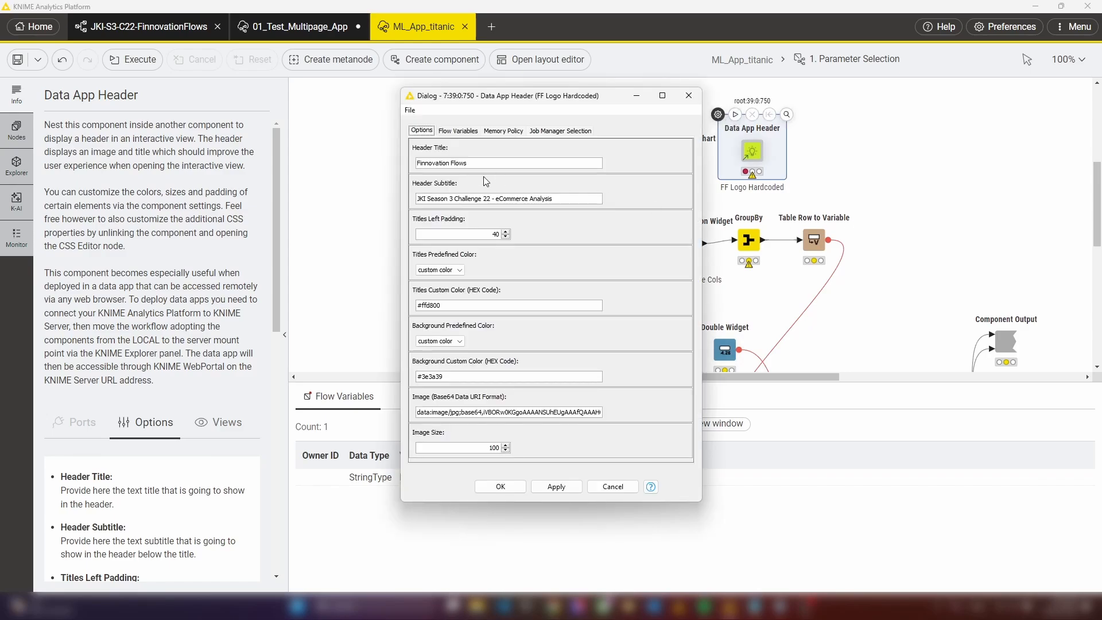
pyautogui.moveTo(555, 195); pyautogui.dragTo(417, 197)
pyautogui.write('ML Multi Page Data App - Titanic')
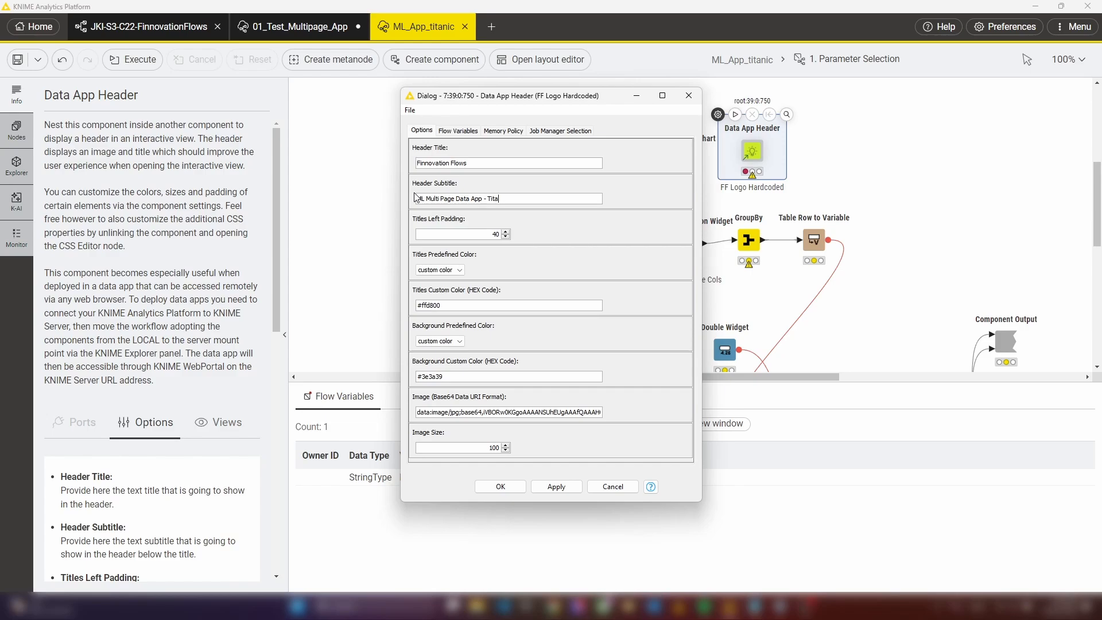
pyautogui.click(500, 486)
pyautogui.click(786, 115)
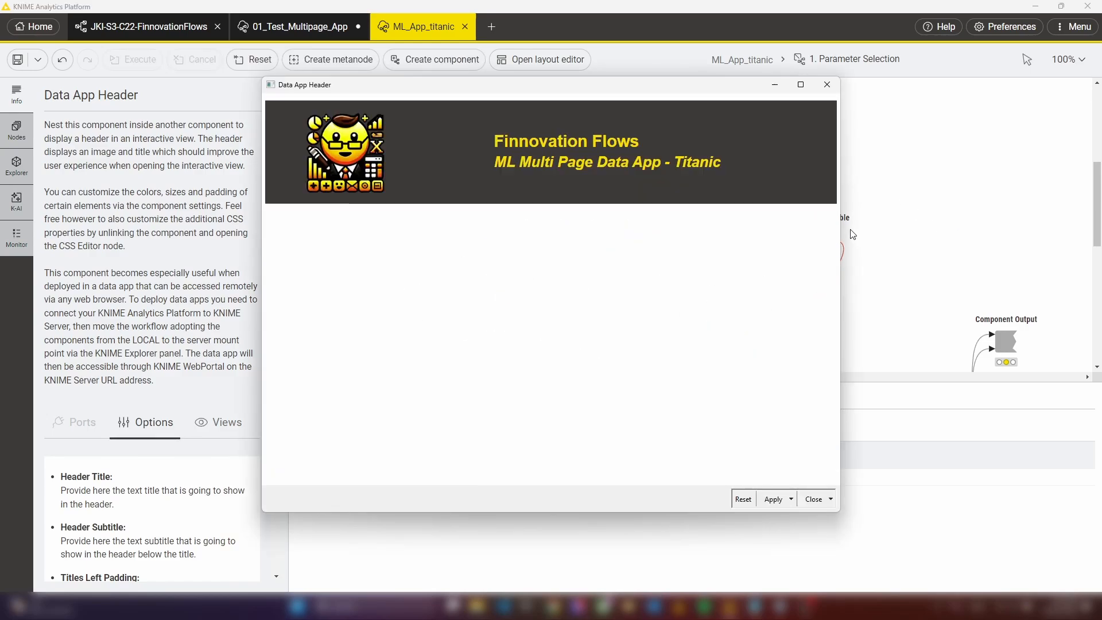
pyautogui.click(827, 84)
pyautogui.click(862, 138)
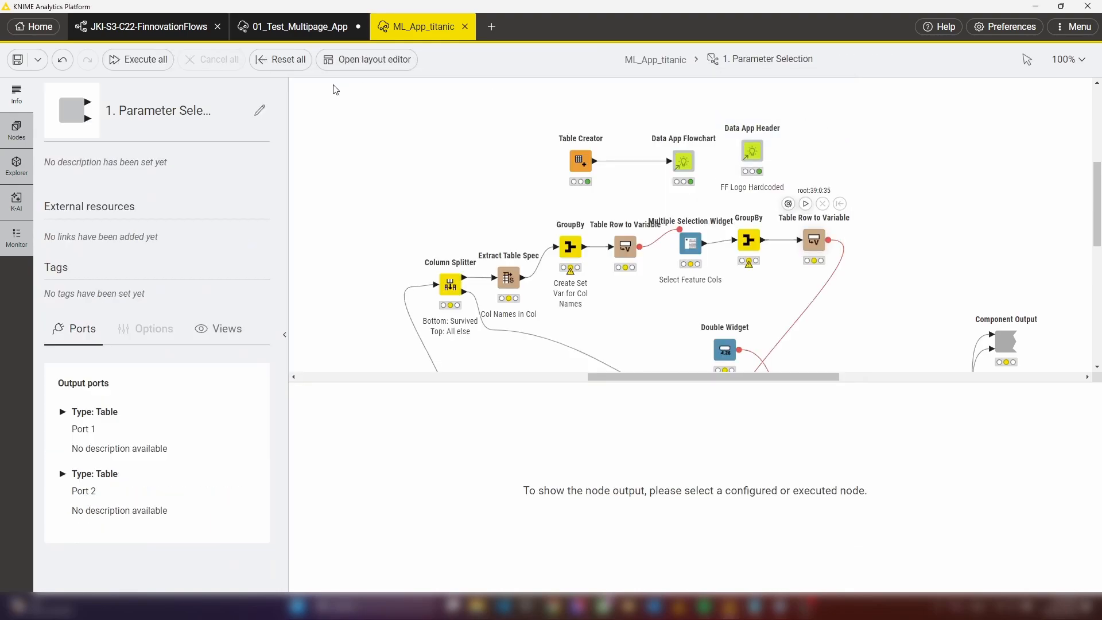
# - In the composite view layout of 1. Parameter Selection, place Data App Header first and Data App Flowchart directly below it
pyautogui.click(367, 59)
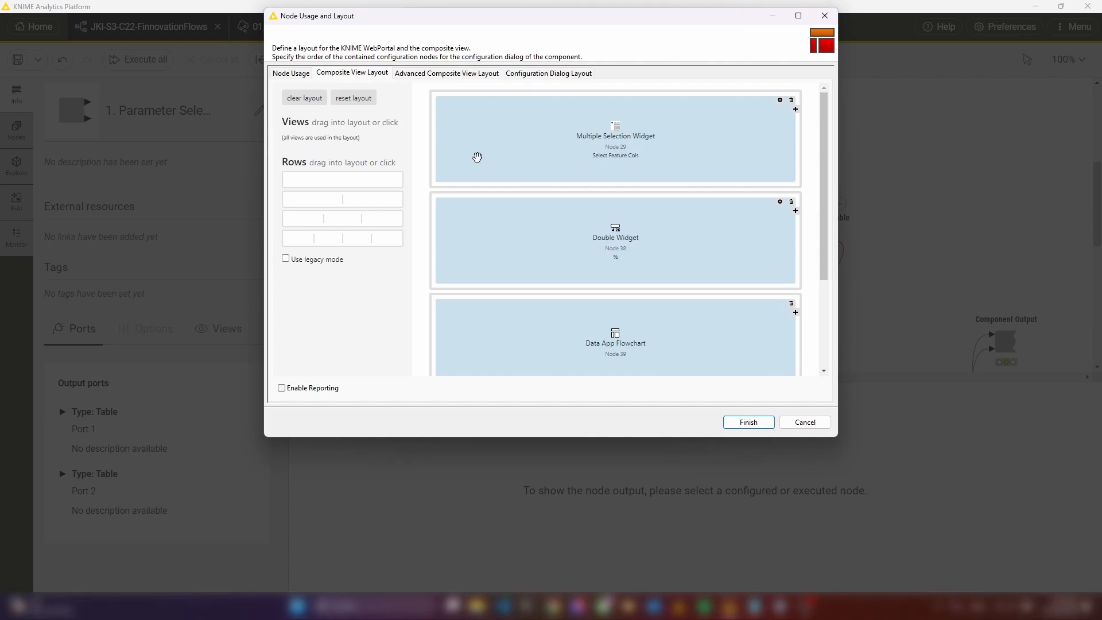
pyautogui.scroll(-3, 605, 190)
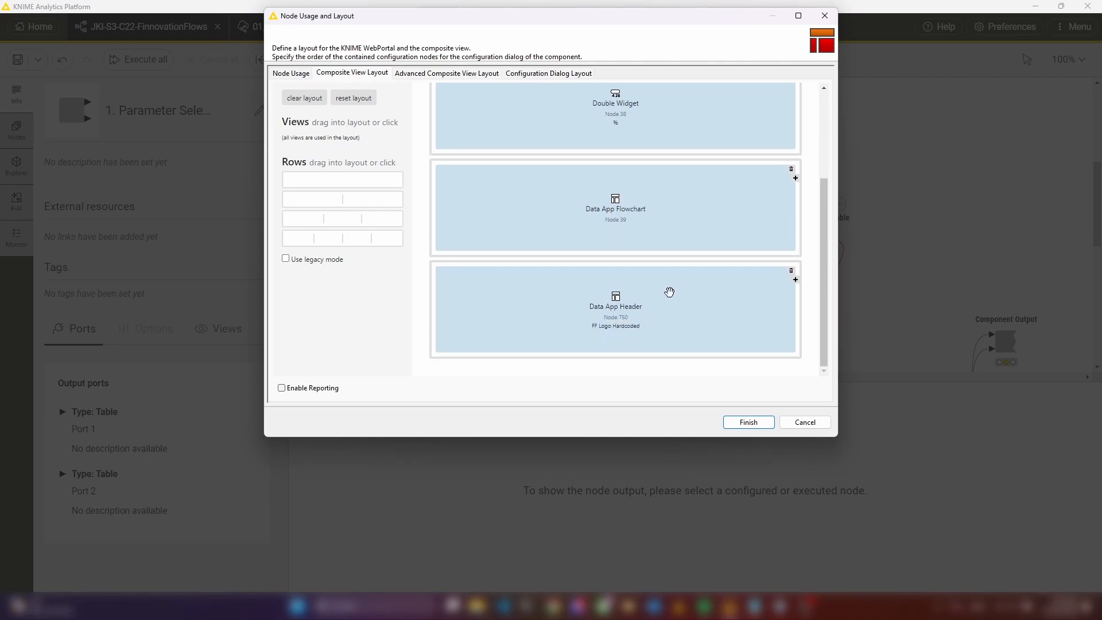
pyautogui.scroll(3, 654, 226)
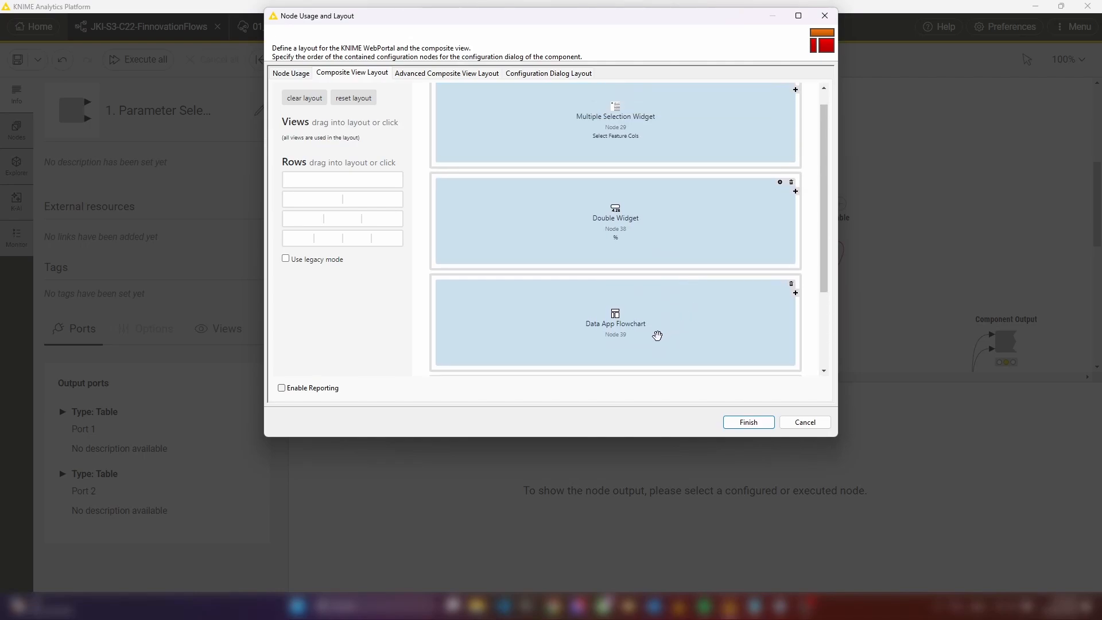
pyautogui.moveTo(657, 336); pyautogui.dragTo(654, 121)
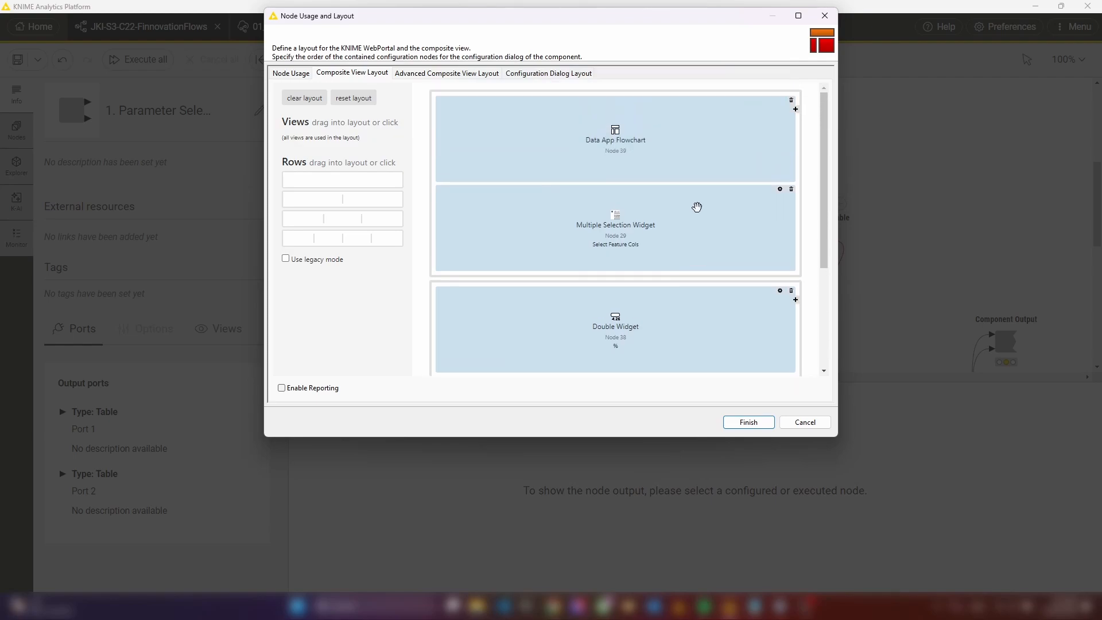
pyautogui.scroll(-4, 697, 210)
pyautogui.moveTo(659, 315); pyautogui.dragTo(769, 199)
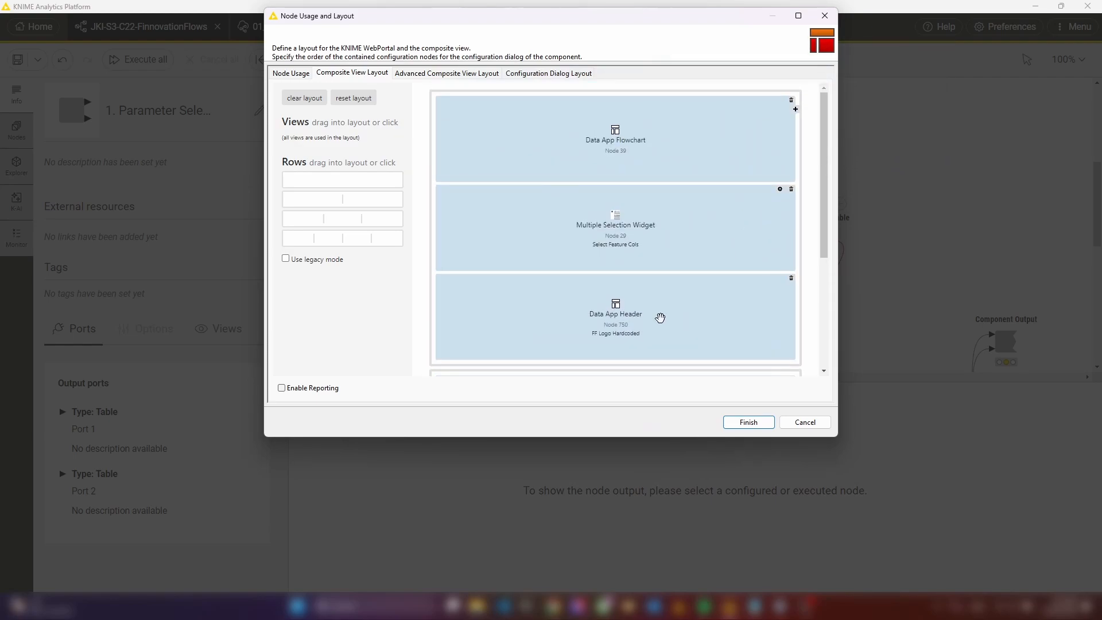
pyautogui.moveTo(659, 318); pyautogui.dragTo(683, 117)
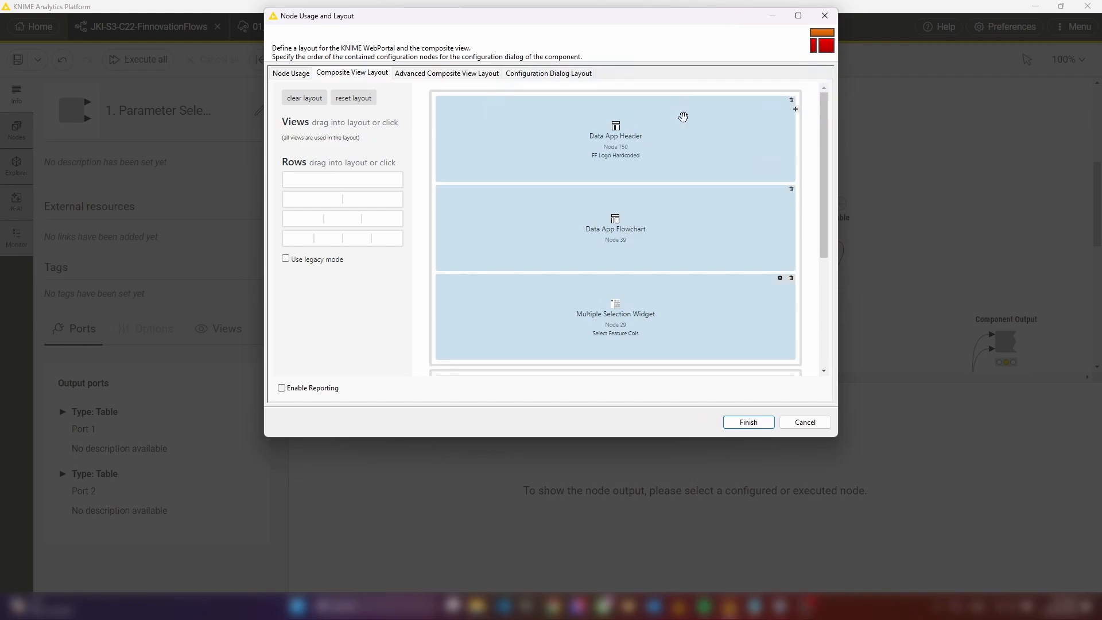
# - Move Double Widget above Multiple Selection Widget in the same layout and save the layout
pyautogui.scroll(-1, 713, 193)
pyautogui.scroll(1, 706, 169)
pyautogui.scroll(-2, 600, 138)
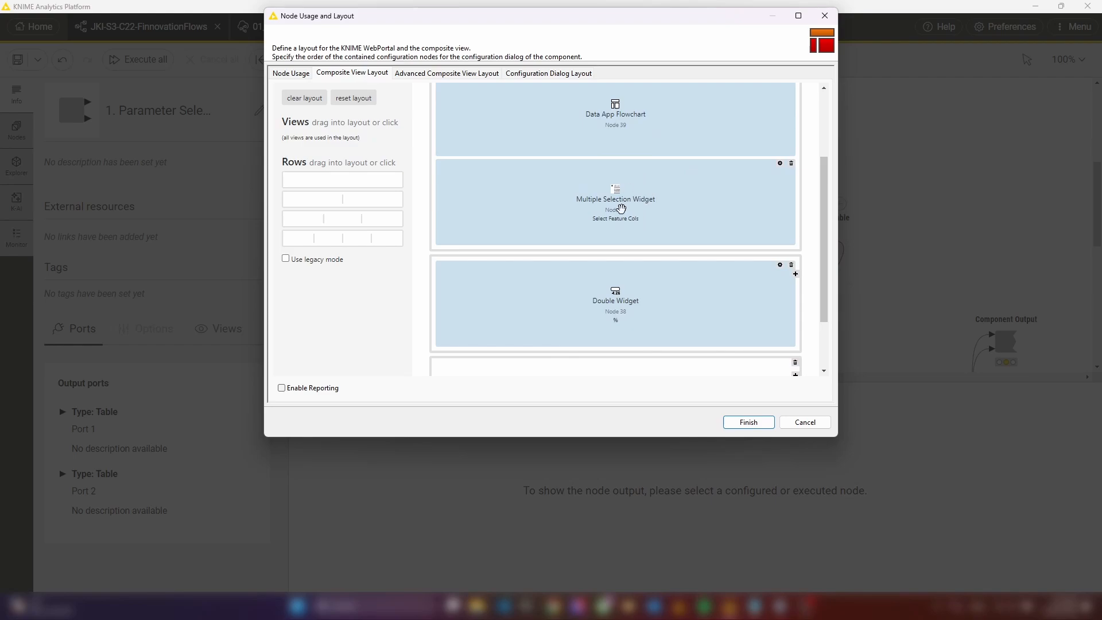
pyautogui.moveTo(644, 318); pyautogui.dragTo(634, 241)
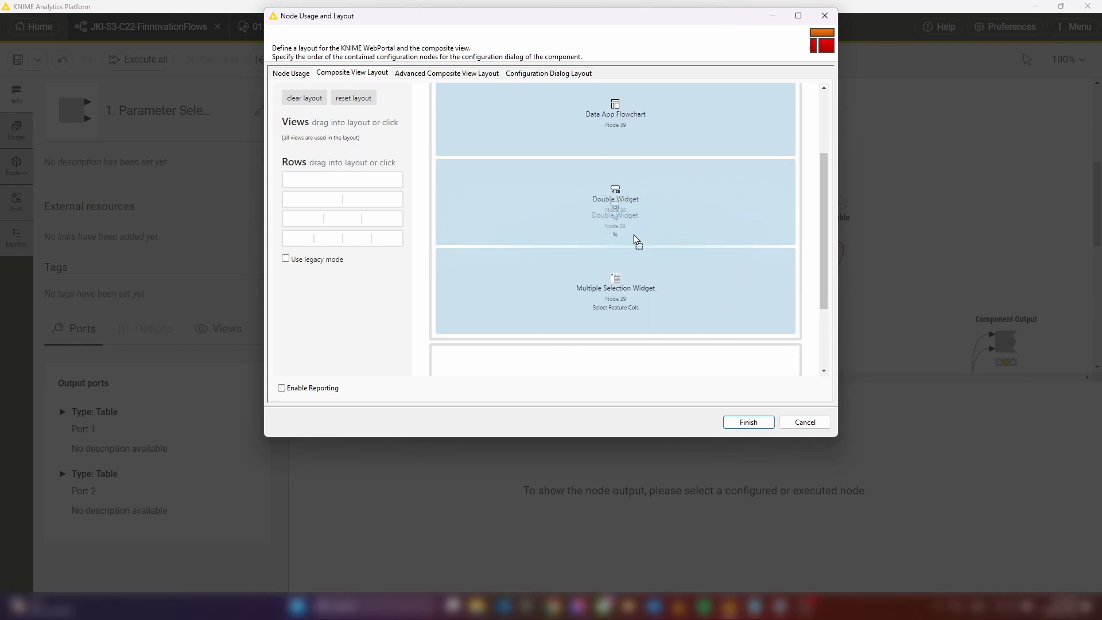
pyautogui.click(747, 423)
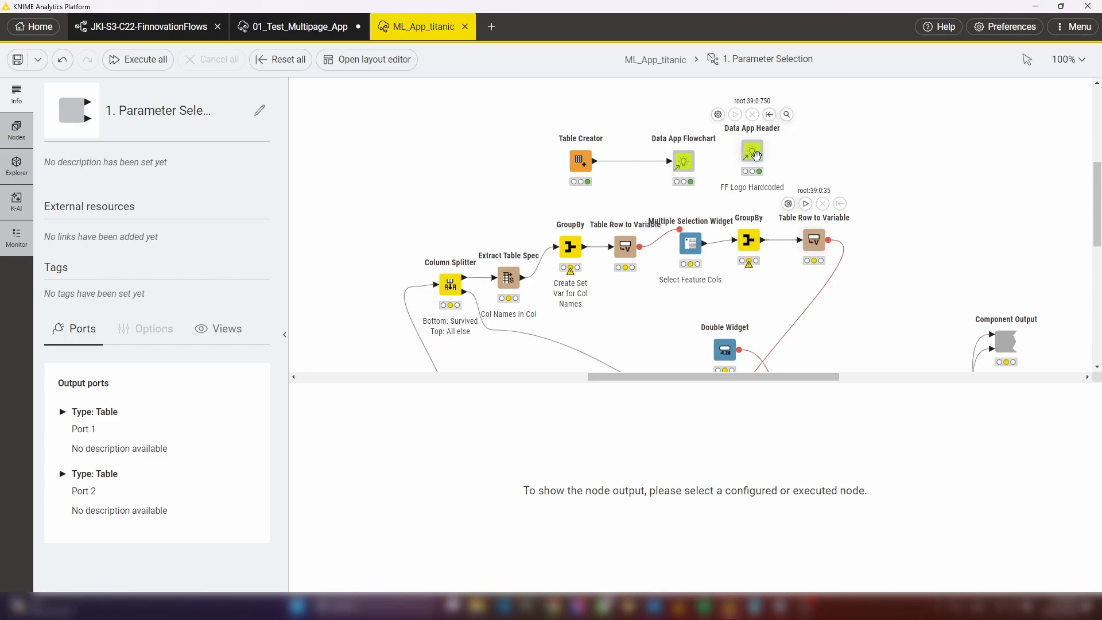
# - Copy Table Creator, Data App Flowchart and Data App Header from 1. Parameter Selection into the empty area of 2. Training and Eval
pyautogui.click(753, 152)
pyautogui.keyDown('ctrl'); pyautogui.click(684, 162); pyautogui.keyUp('ctrl')
pyautogui.keyDown('ctrl'); pyautogui.click(582, 161); pyautogui.keyUp('ctrl')
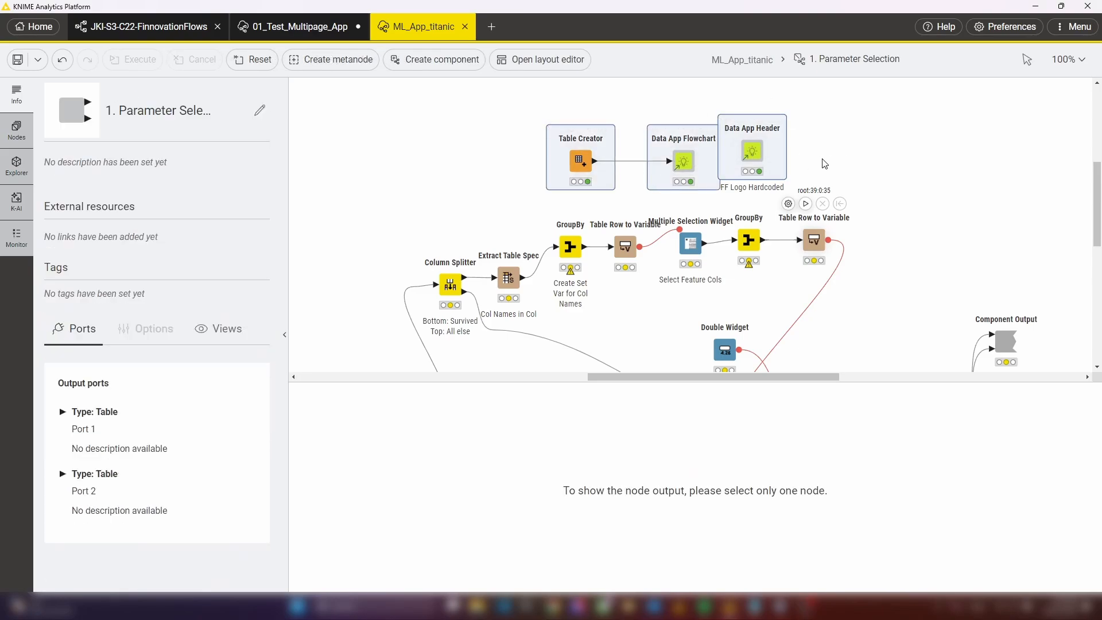
pyautogui.click(759, 60)
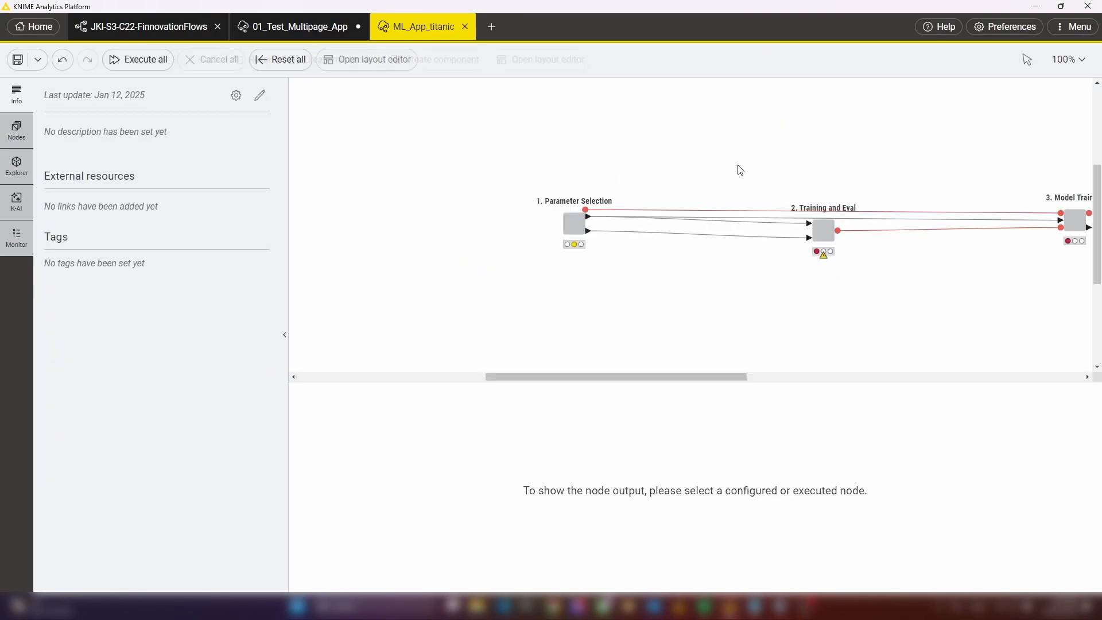
pyautogui.click(823, 230)
pyautogui.rightClick(830, 234)
pyautogui.moveTo(889, 432)
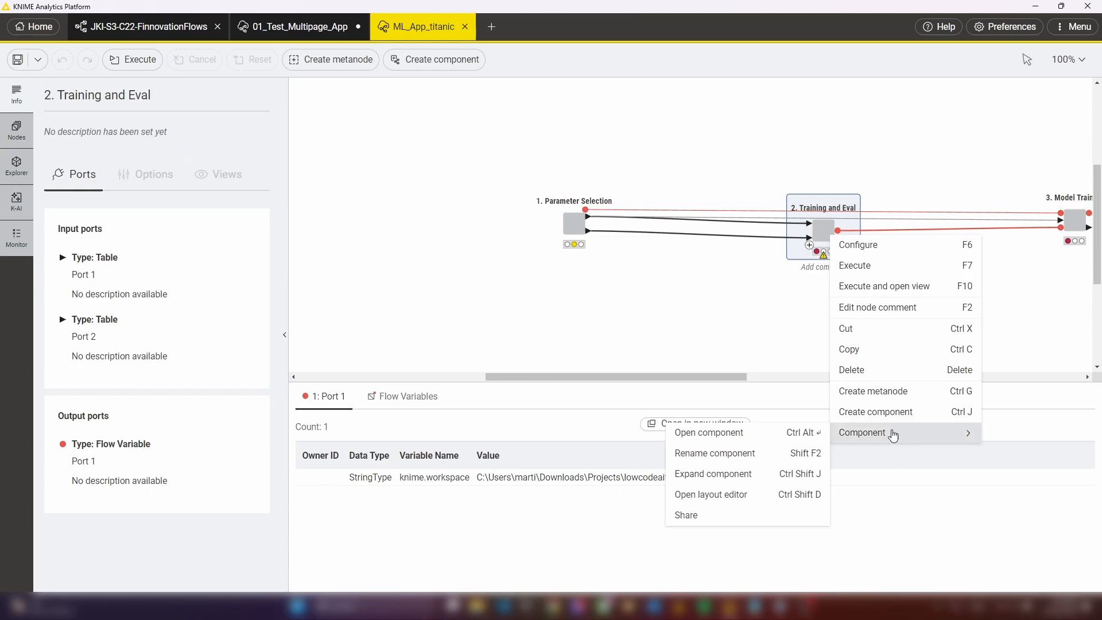
pyautogui.click(802, 433)
pyautogui.scroll(4, 744, 199)
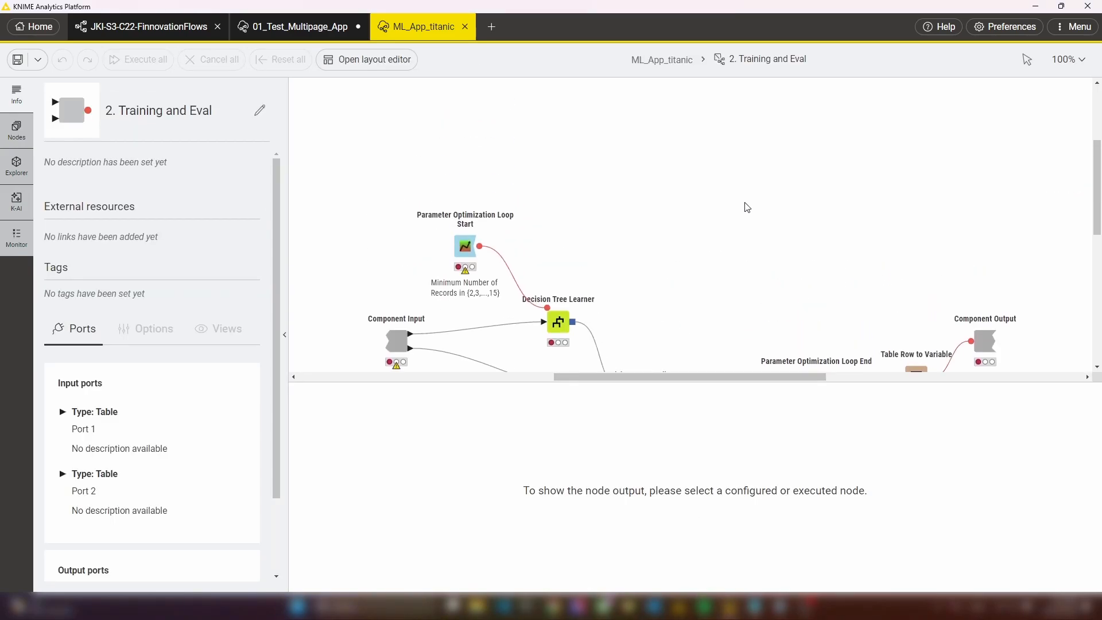
pyautogui.hotkey('ctrl', 'a')
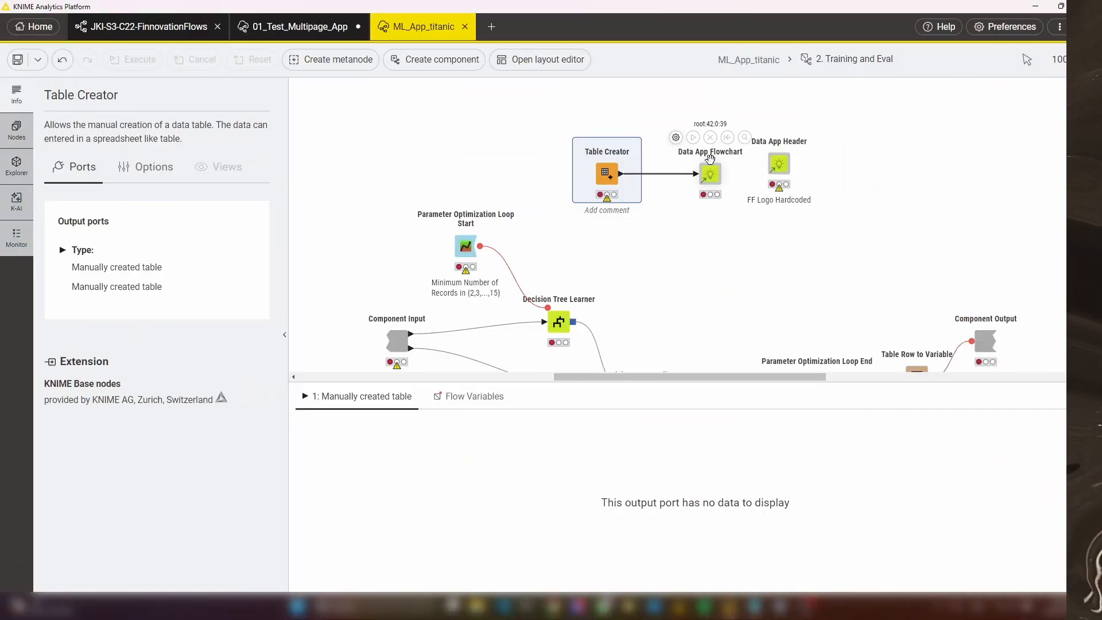
pyautogui.click(396, 341)
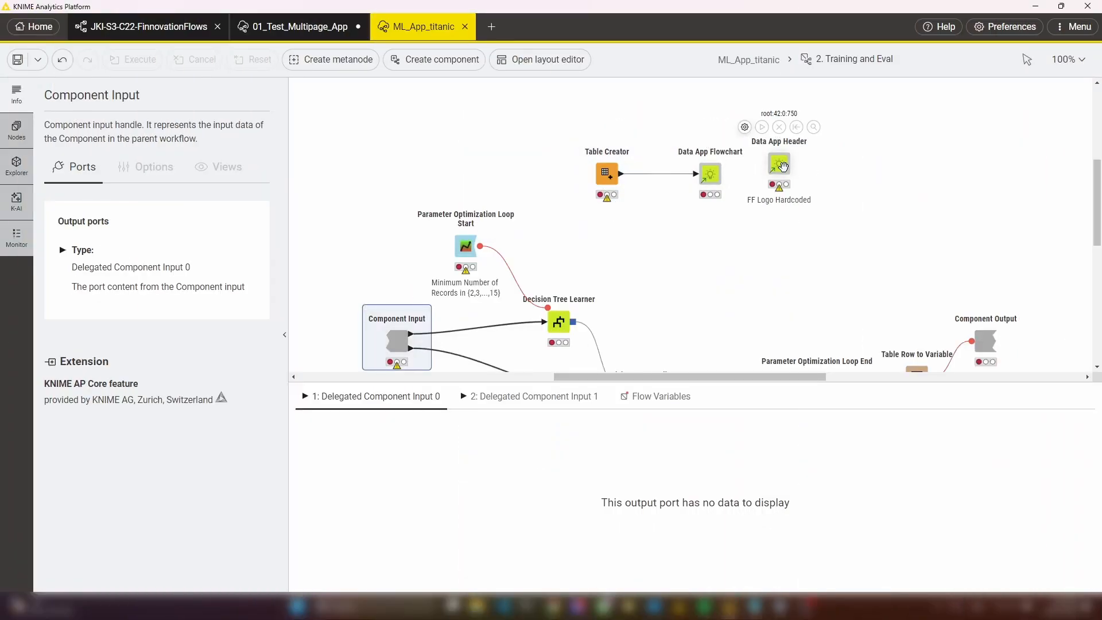
# - Copy the three header nodes from 2. Training and Eval into the 3. Model Training component
pyautogui.moveTo(842, 221); pyautogui.dragTo(600, 161)
pyautogui.click(748, 59)
pyautogui.hscroll(5, 784, 267)
pyautogui.click(790, 224)
pyautogui.rightClick(789, 224)
pyautogui.moveTo(930, 421)
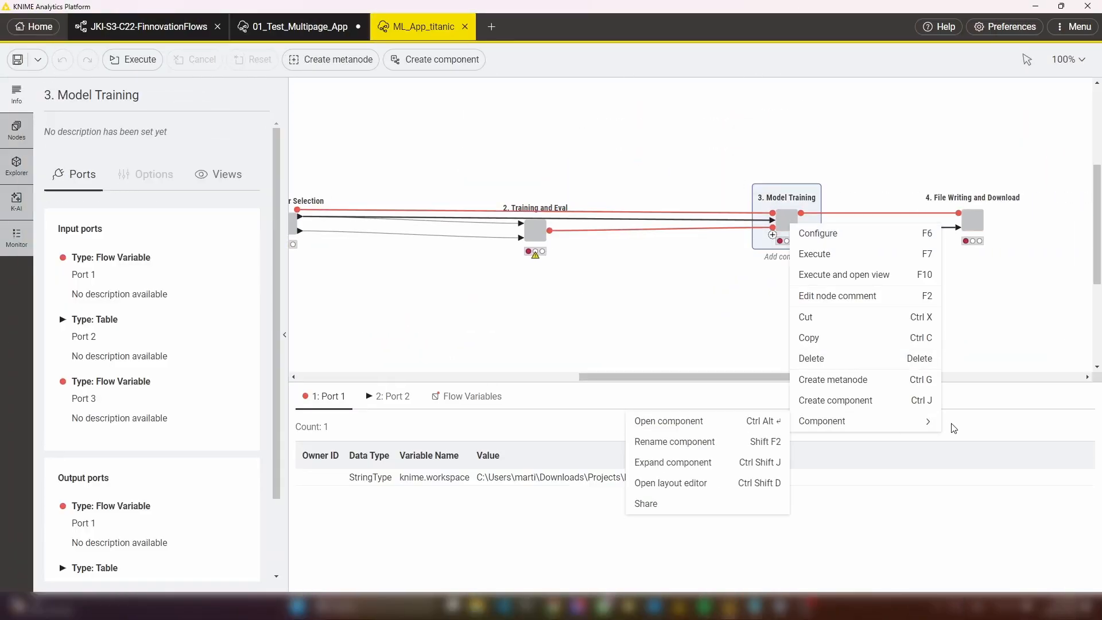
pyautogui.click(671, 421)
pyautogui.scroll(2, 637, 174)
pyautogui.hotkey('ctrl', 'v')
# - In 3. Model Training's Table Creator, set active to 0 for step 2 and 1 for step 3, Final Model Training
pyautogui.click(634, 264)
pyautogui.click(614, 236)
pyautogui.click(517, 191)
pyautogui.write('0')
pyautogui.press('Return')
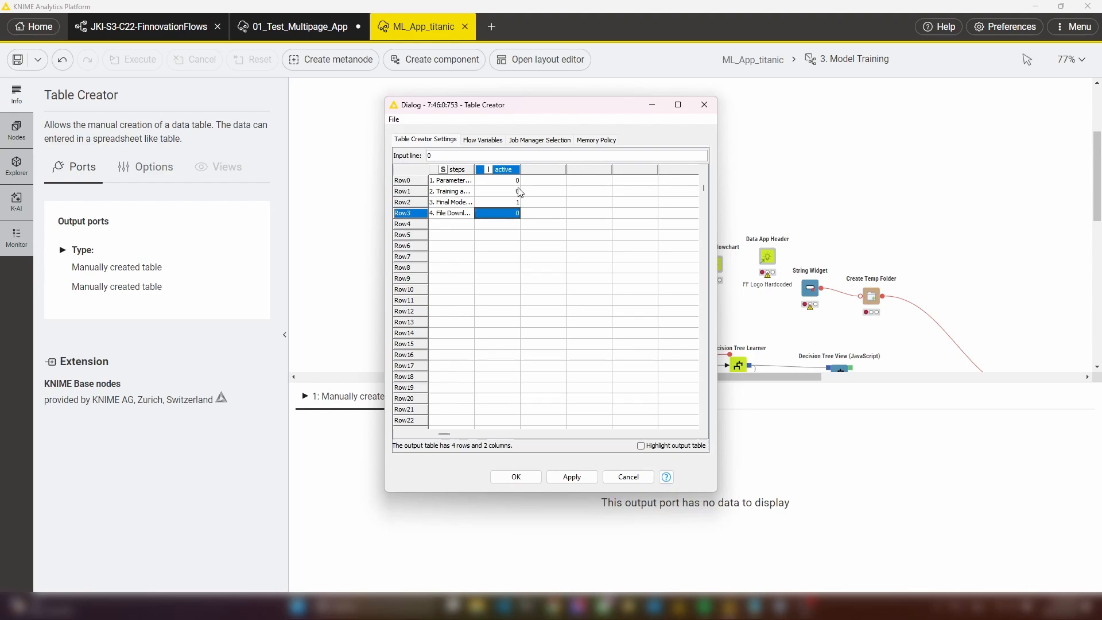
pyautogui.click(517, 477)
pyautogui.doubleClick(634, 264)
pyautogui.click(709, 108)
# - Paste the copied header nodes into 4. File Writing and Download and place them above the CSV Writer branch
pyautogui.click(666, 60)
pyautogui.doubleClick(986, 220)
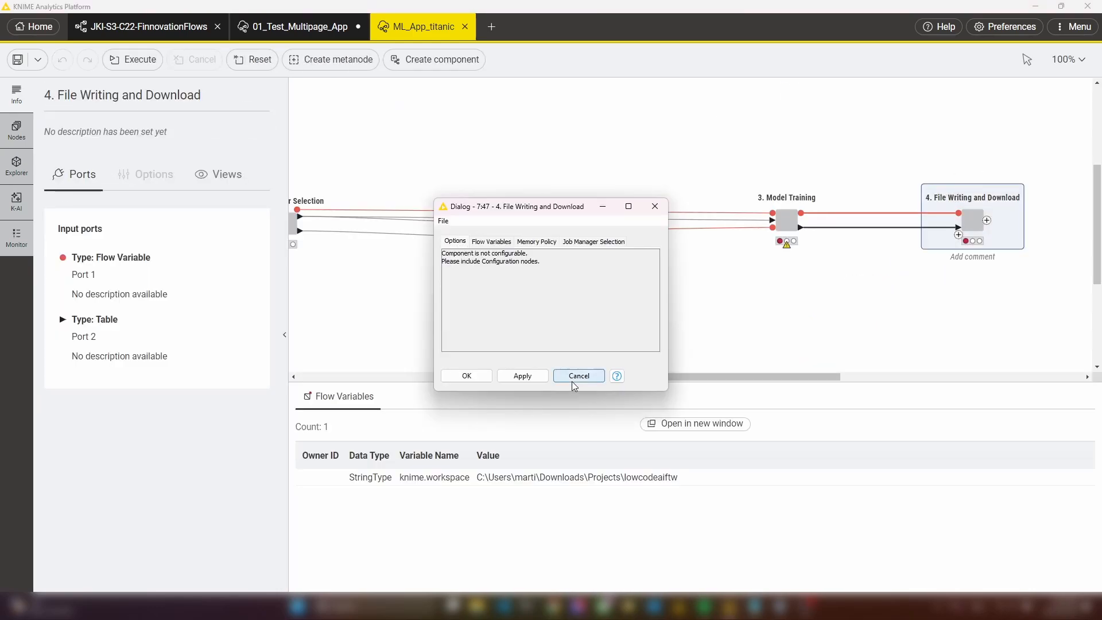
pyautogui.click(573, 381)
pyautogui.rightClick(987, 219)
pyautogui.moveTo(982, 417)
pyautogui.click(881, 418)
pyautogui.hotkey('ctrl', 'v')
pyautogui.moveTo(716, 185); pyautogui.dragTo(701, 139)
# - In this component's Table Creator, set active to 0 for 2. Training and Eval and 1 for 4. File Download
pyautogui.doubleClick(596, 141)
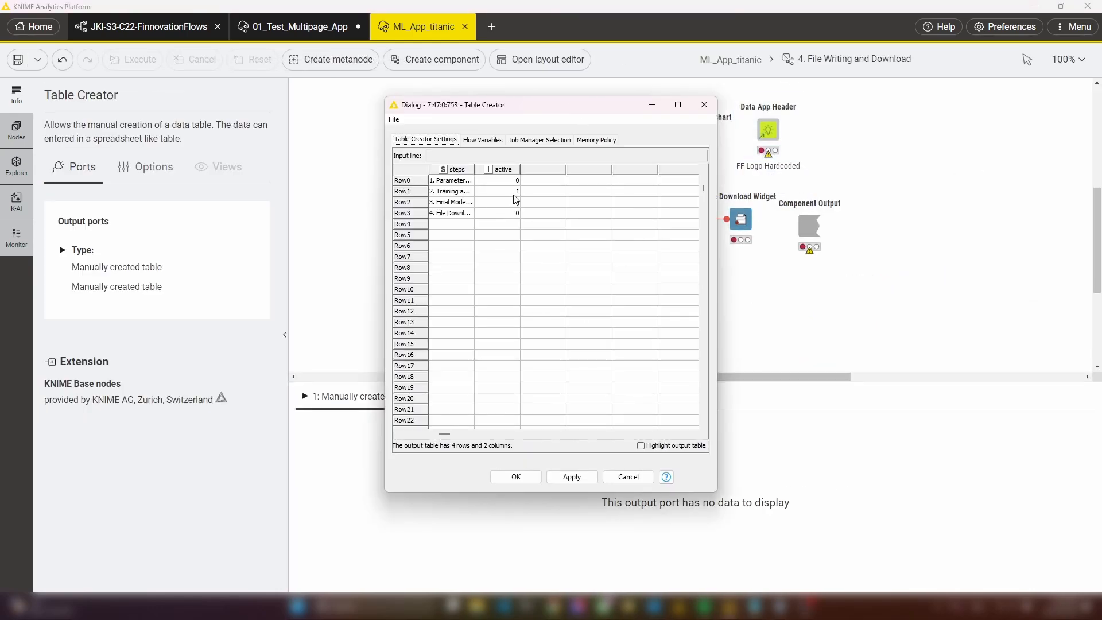
pyautogui.click(515, 193)
pyautogui.write('0')
pyautogui.press('Return')
pyautogui.press('Return')
pyautogui.write('1')
pyautogui.click(560, 300)
pyautogui.click(519, 476)
pyautogui.click(868, 129)
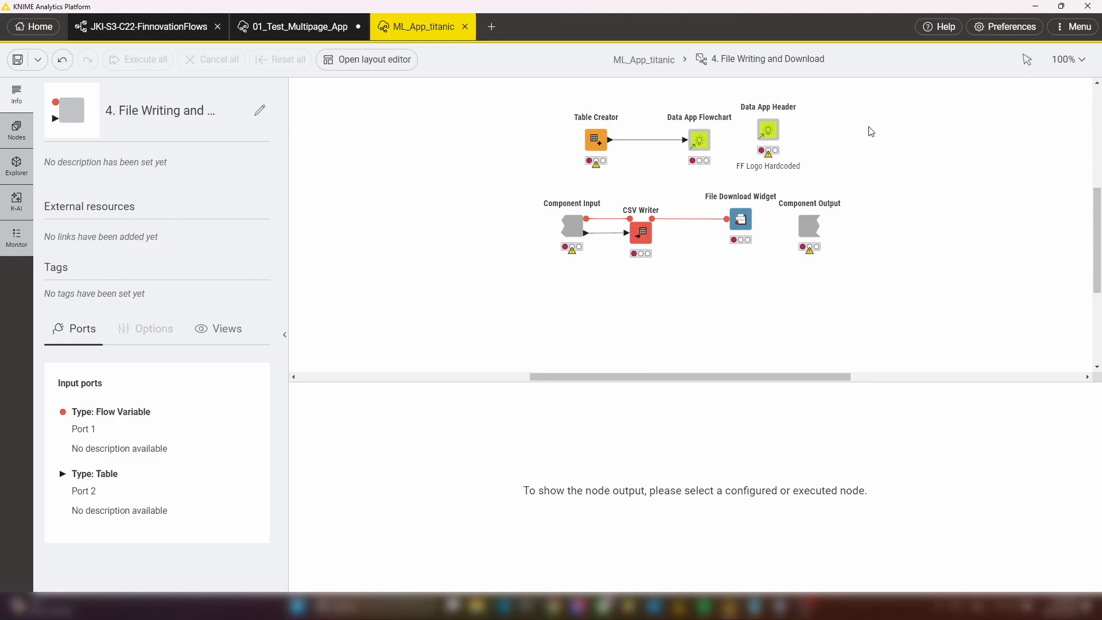
# - Return to the top level of ML_App_titanic and check the view of 1. Parameter Selection
pyautogui.click(664, 68)
pyautogui.moveTo(729, 377); pyautogui.dragTo(666, 377)
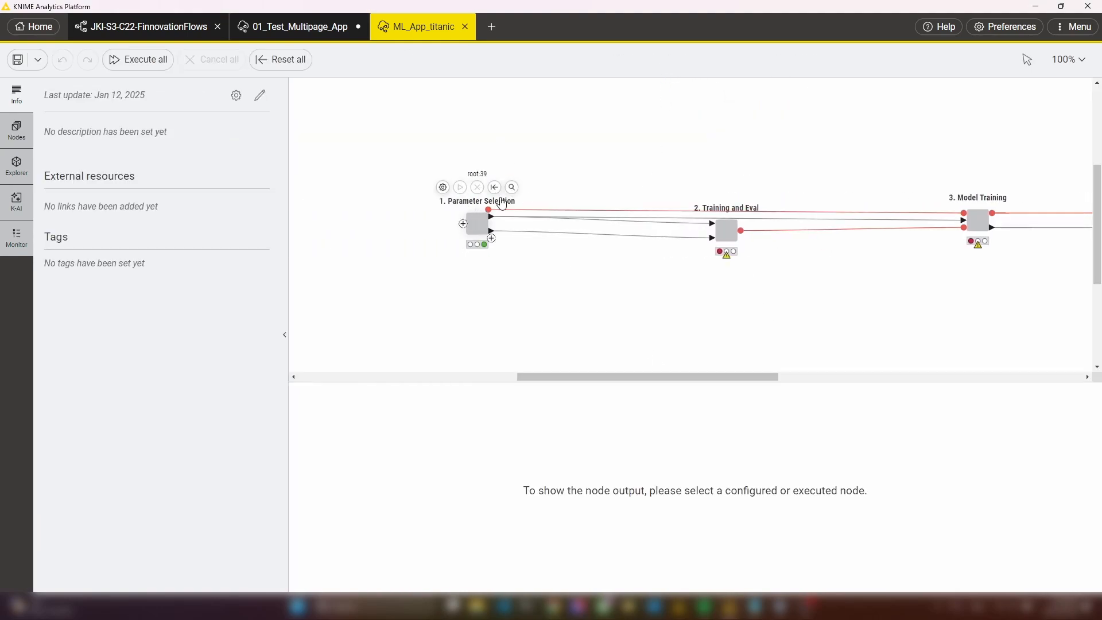
pyautogui.click(511, 187)
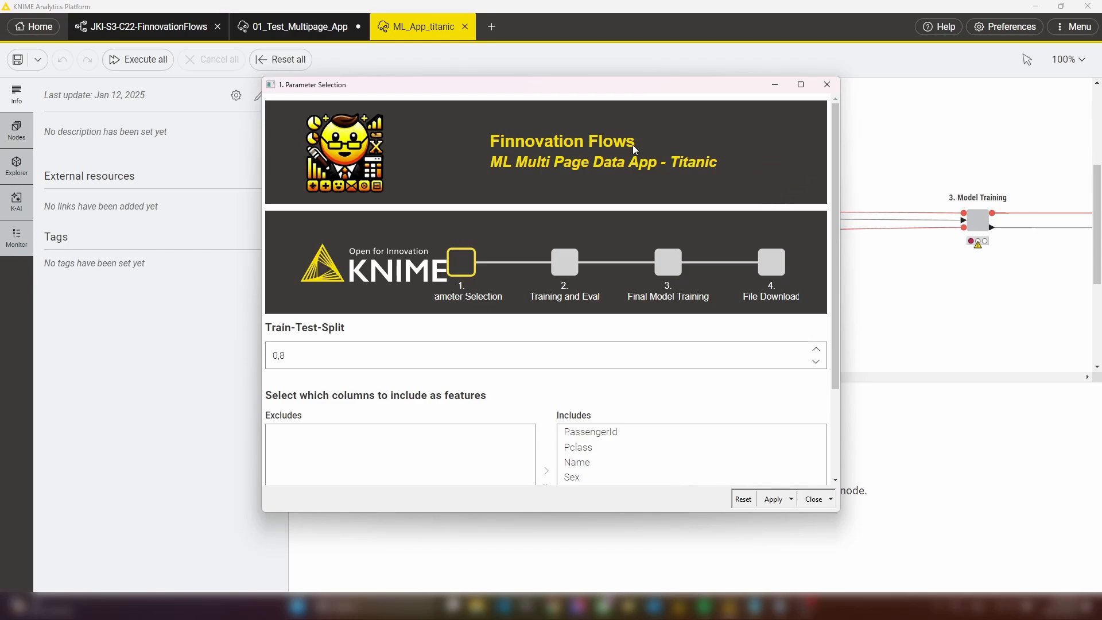
pyautogui.click(827, 84)
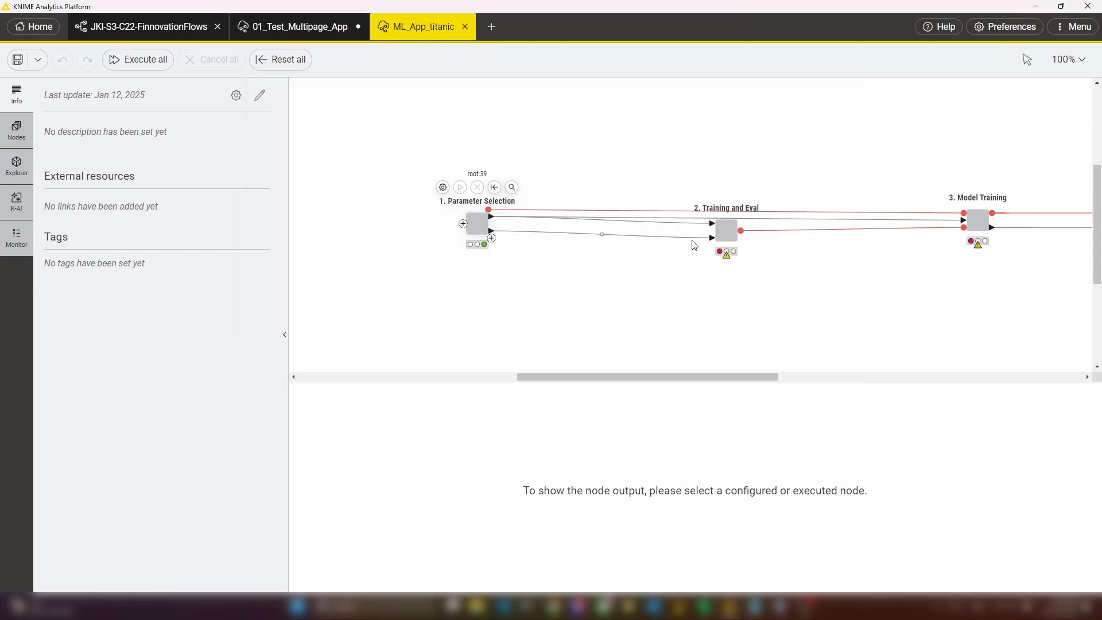
# - Execute 2. Training and Eval and check where the header and flowchart sit in its view
pyautogui.click(727, 229)
pyautogui.click(761, 194)
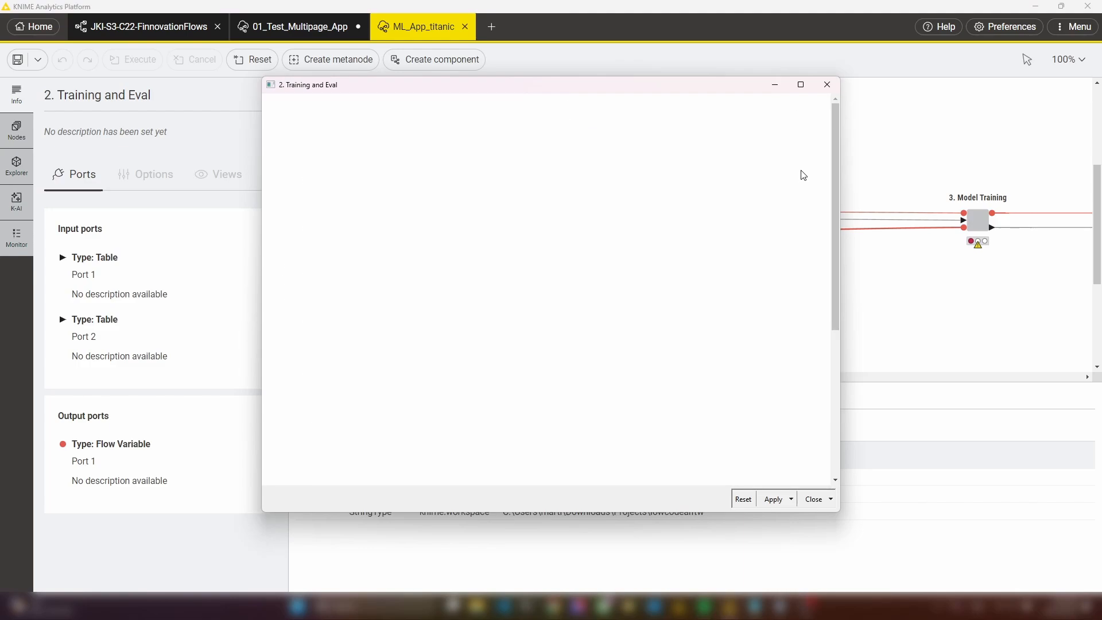
pyautogui.scroll(-5, 811, 170)
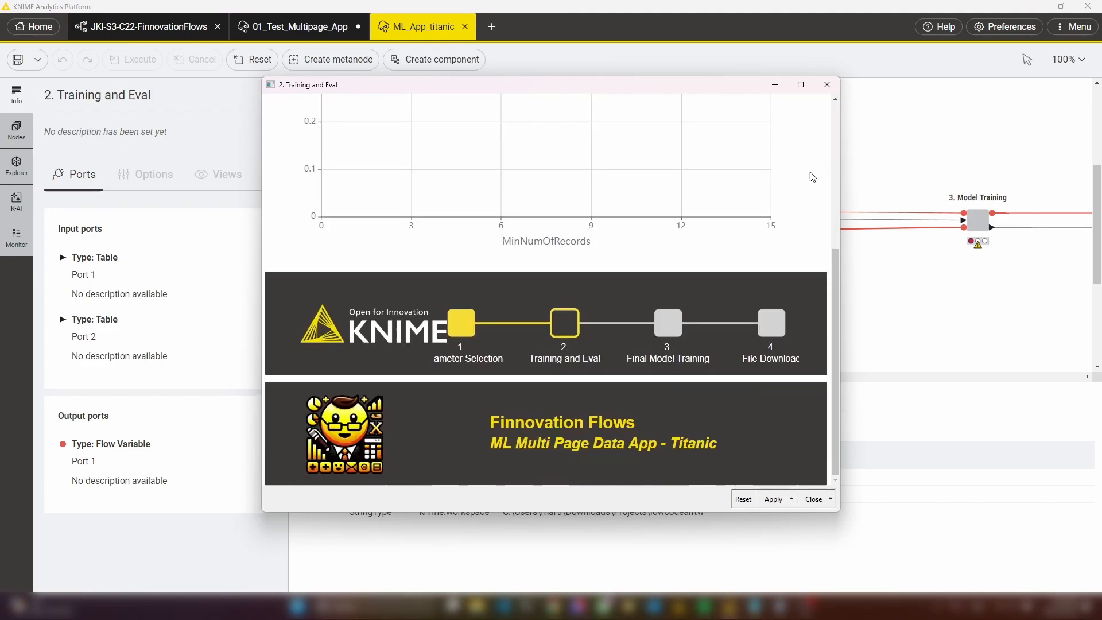
pyautogui.click(828, 87)
pyautogui.rightClick(726, 227)
pyautogui.moveTo(808, 450)
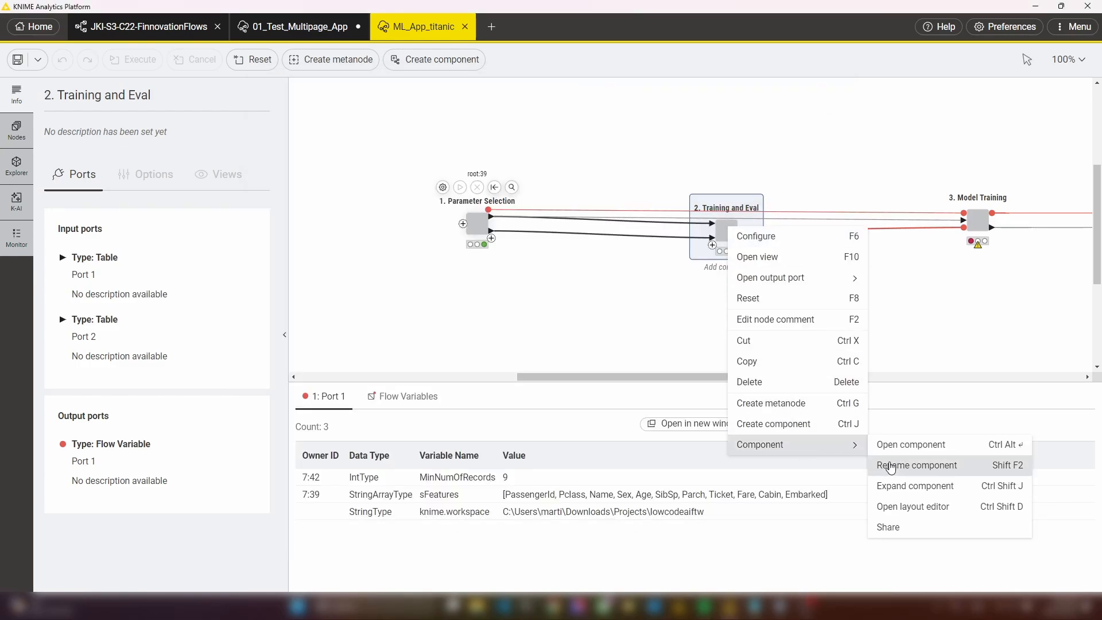
pyautogui.click(921, 354)
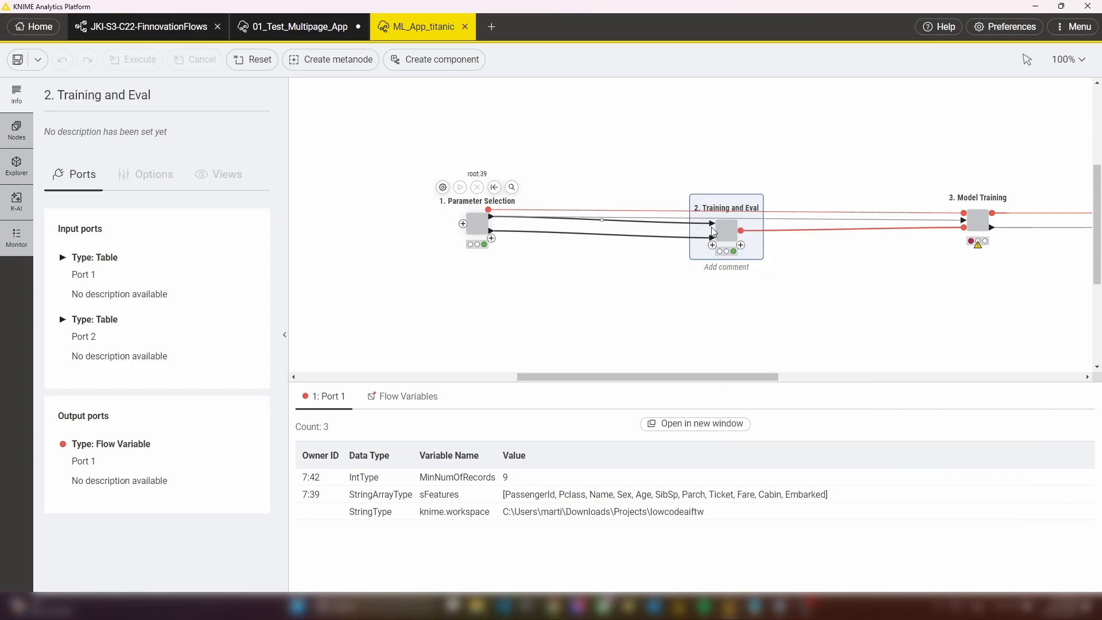
# - In the layout editor of 2. Training and Eval, give the Generic ECharts View automatic sizing with a minimum height of 450 px
pyautogui.rightClick(723, 234)
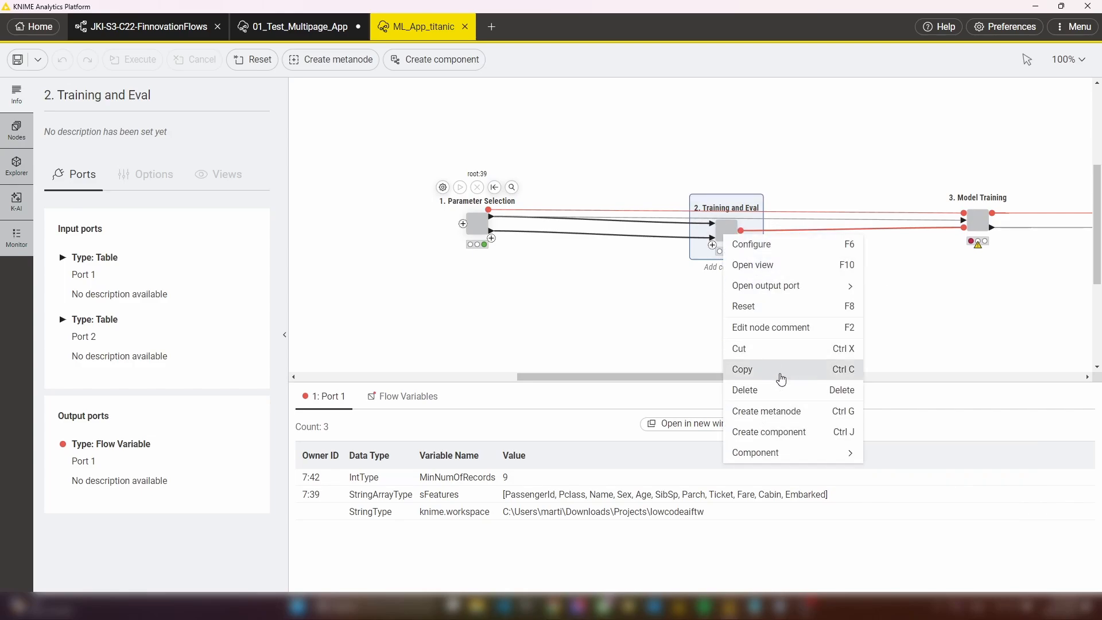
pyautogui.moveTo(798, 453)
pyautogui.click(908, 514)
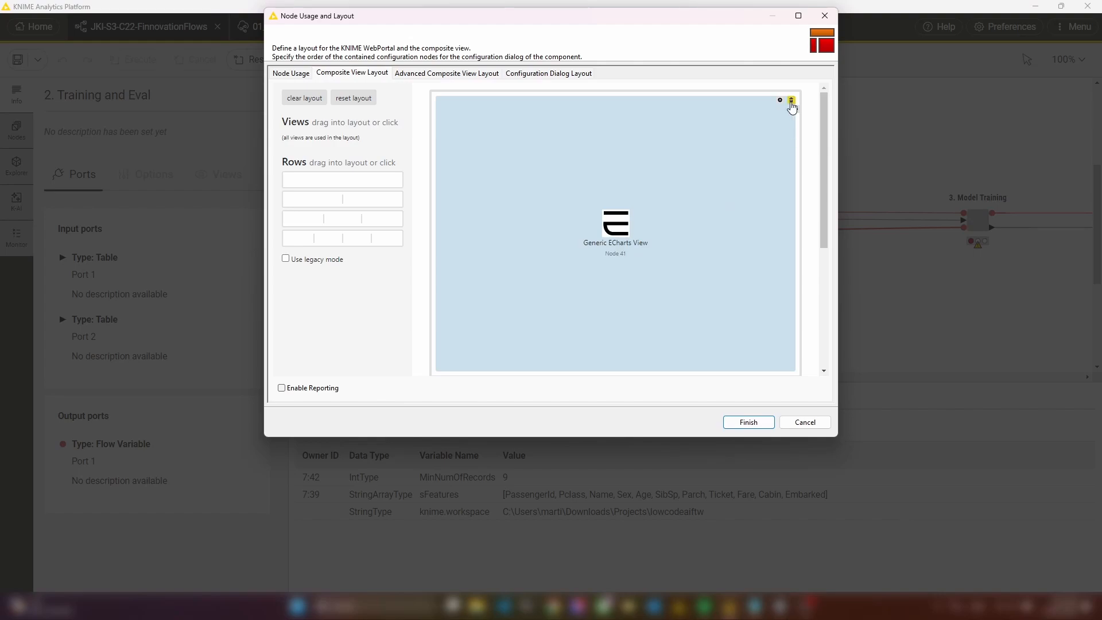
pyautogui.click(780, 101)
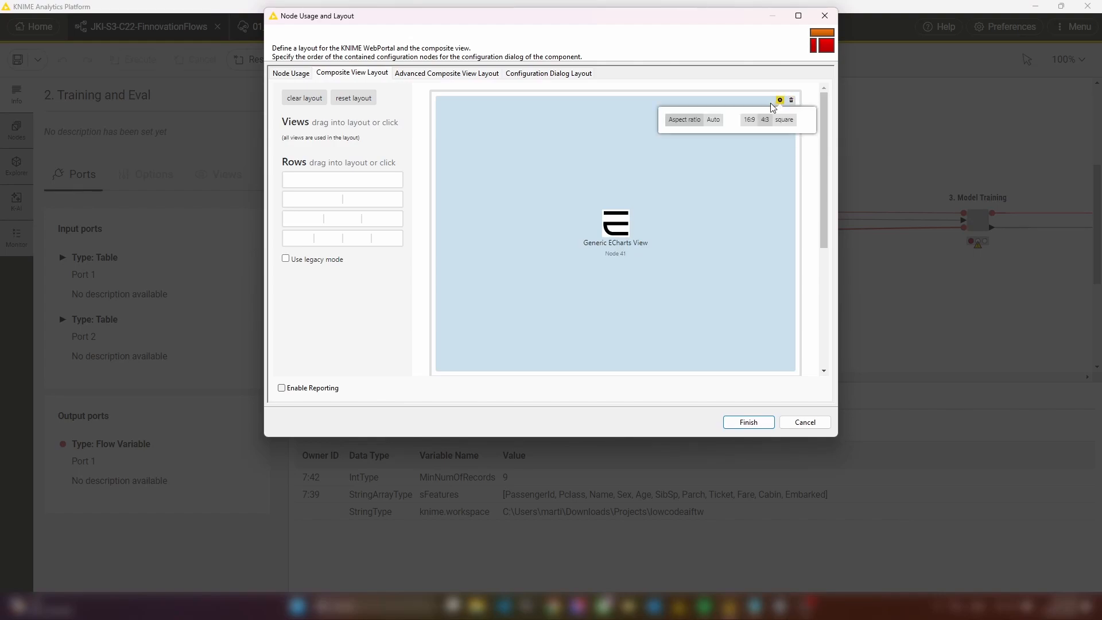
pyautogui.click(714, 121)
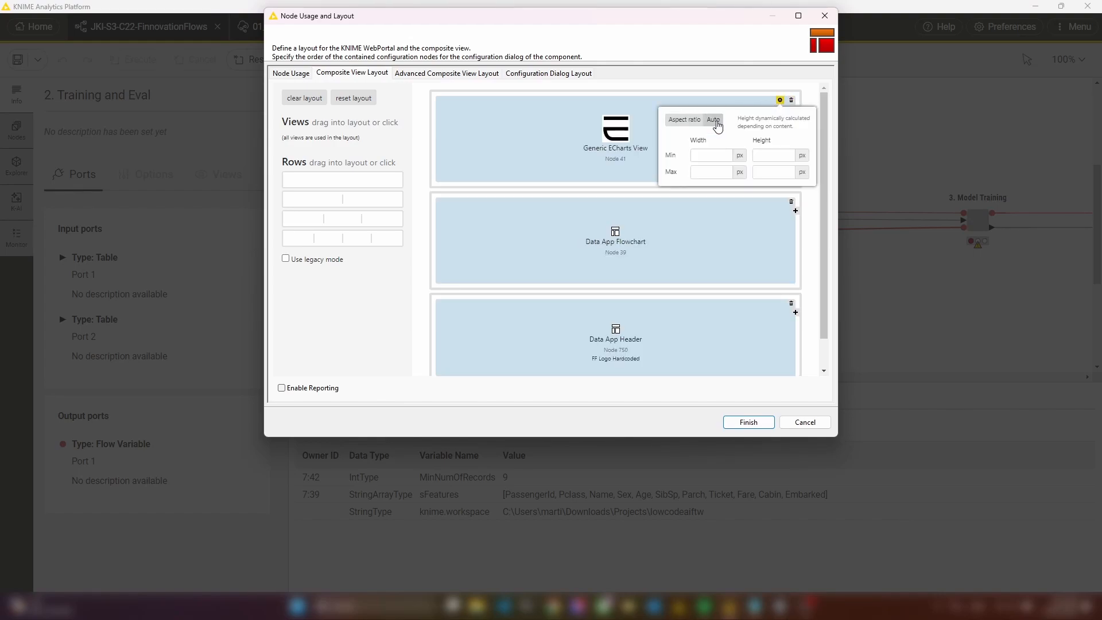
pyautogui.click(772, 160)
pyautogui.write('450')
pyautogui.press('Tab')
pyautogui.press('Tab')
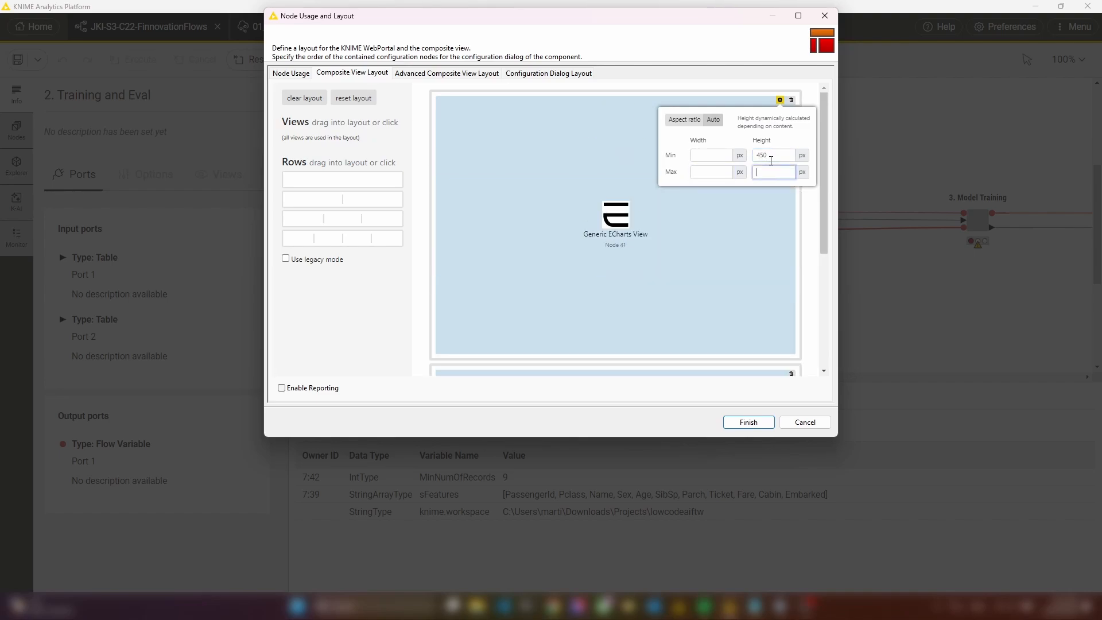
pyautogui.click(809, 288)
# - Reorder the composite view so the Data App Header comes first, followed by the Data App Flowchart and the Generic ECharts View, and apply the layout
pyautogui.scroll(-3, 776, 281)
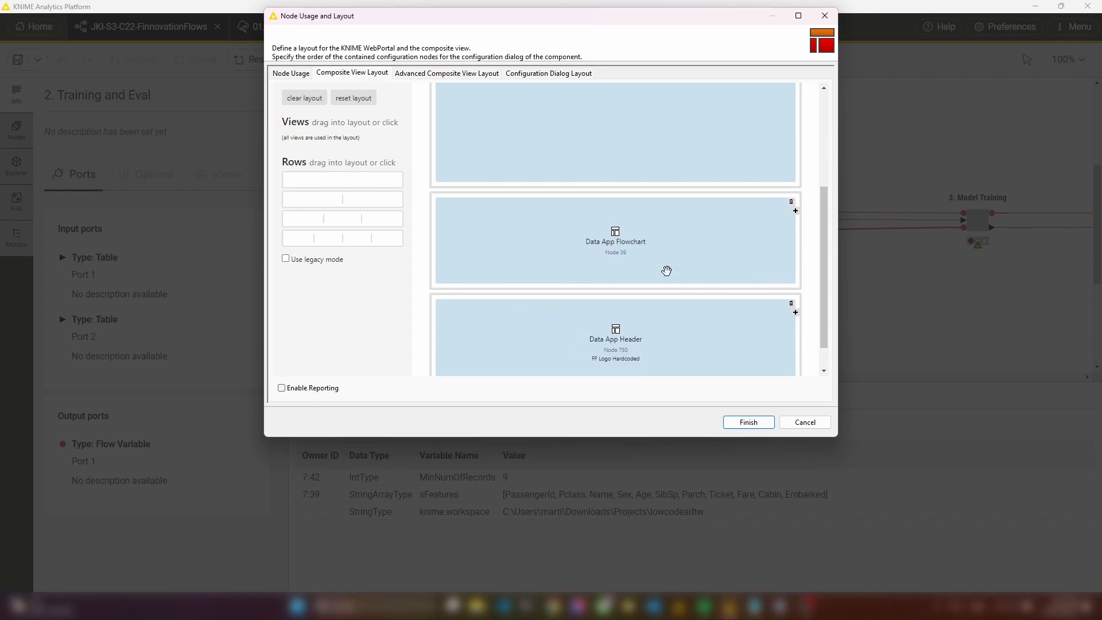
pyautogui.moveTo(667, 270); pyautogui.dragTo(662, 166)
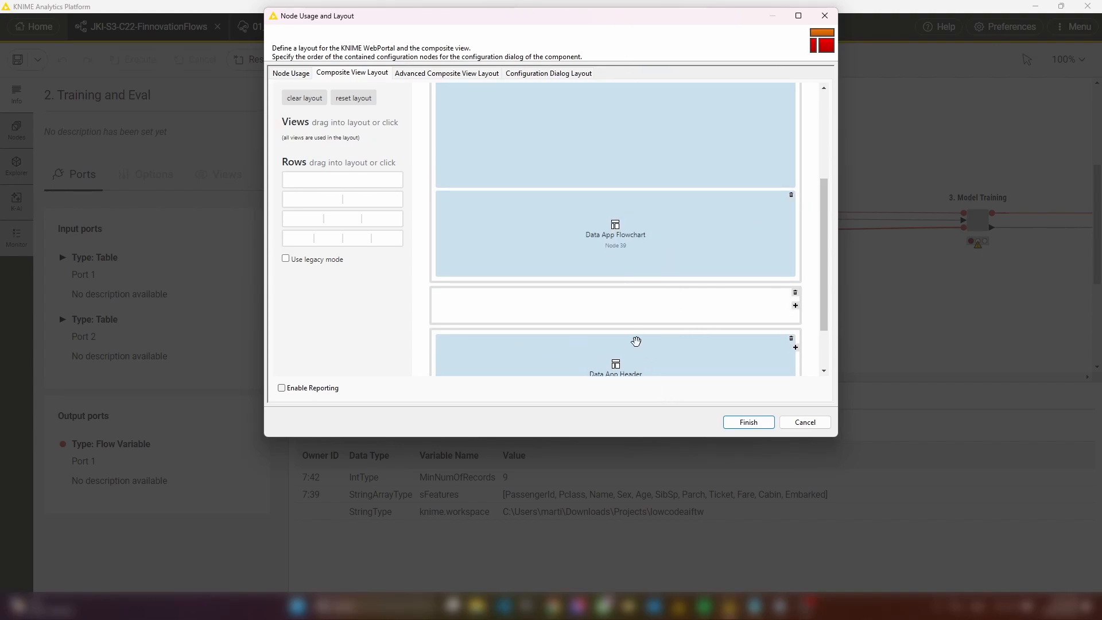
pyautogui.moveTo(656, 372); pyautogui.dragTo(656, 268)
pyautogui.scroll(1, 686, 337)
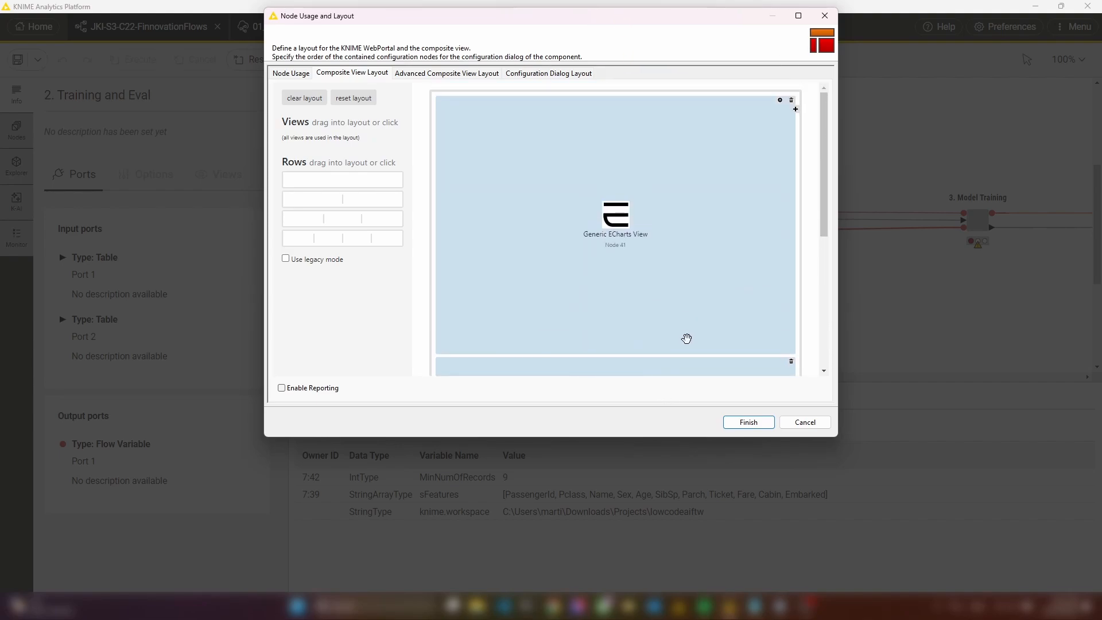
pyautogui.scroll(3, 683, 340)
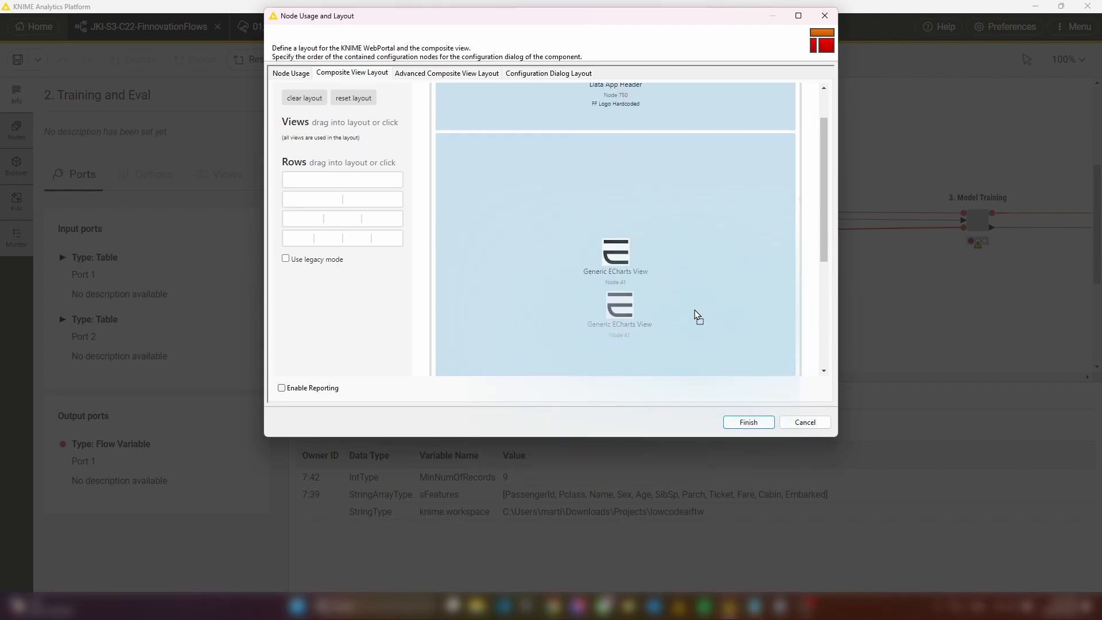
pyautogui.scroll(-2, 691, 301)
pyautogui.moveTo(686, 321); pyautogui.dragTo(679, 113)
pyautogui.scroll(1, 706, 214)
pyautogui.scroll(3, 705, 214)
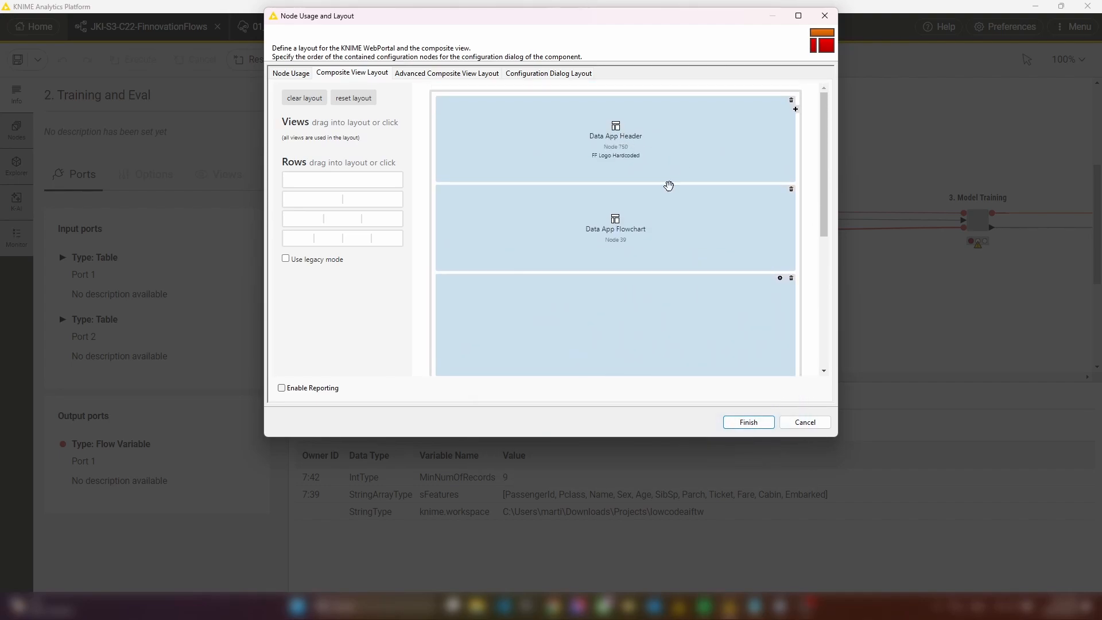
pyautogui.scroll(-4, 728, 224)
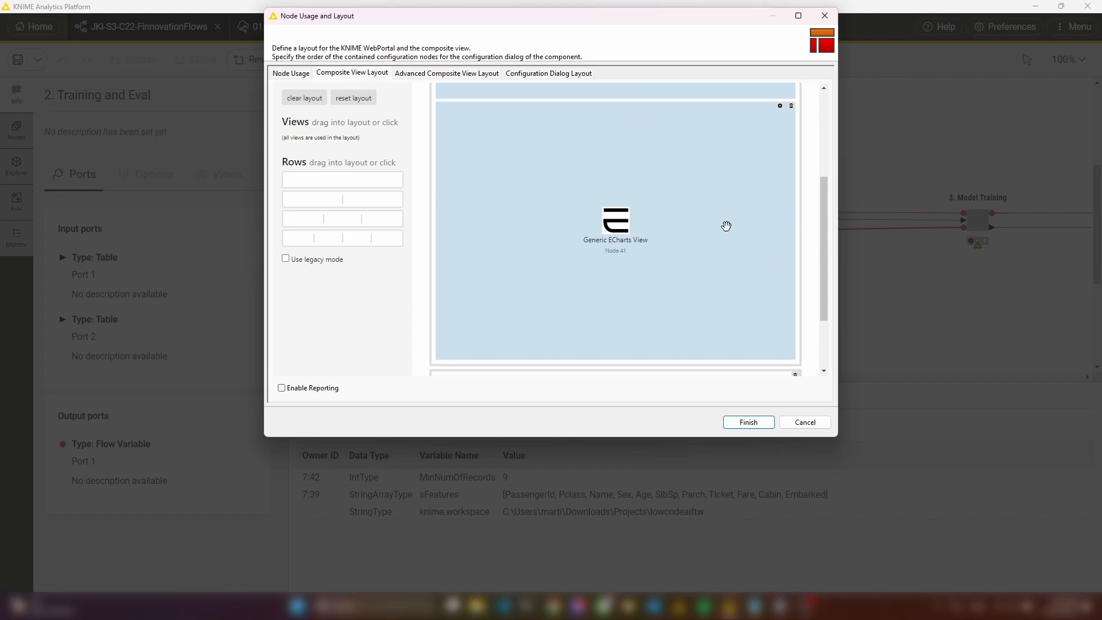
pyautogui.click(749, 422)
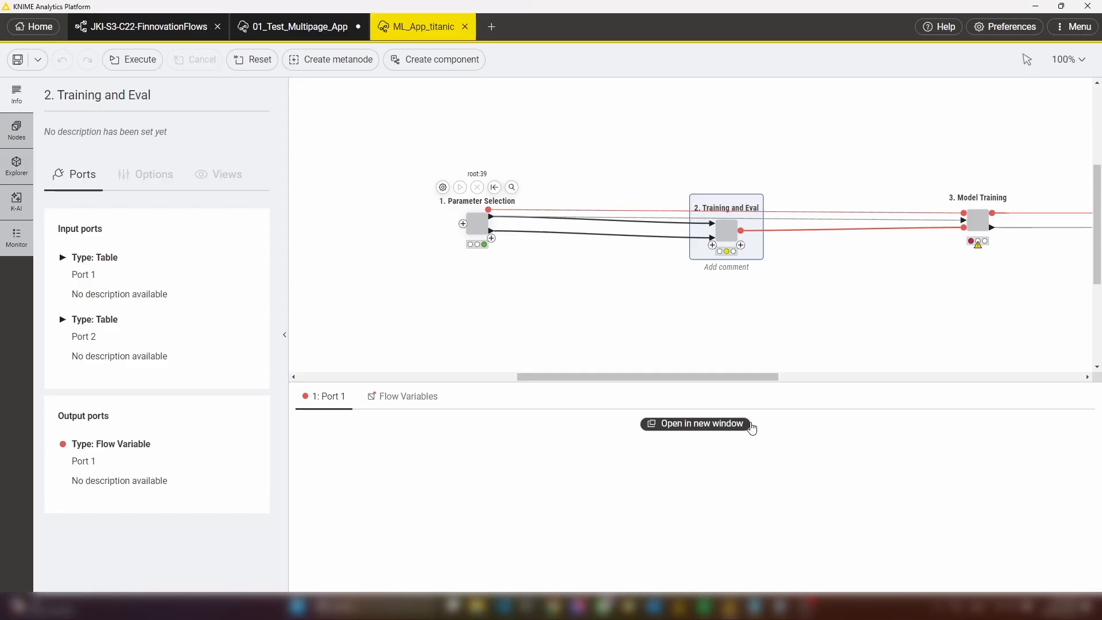
# - Execute components 2, 3 and 4 one after another and check the header and flowchart placement in each component's view
pyautogui.click(760, 195)
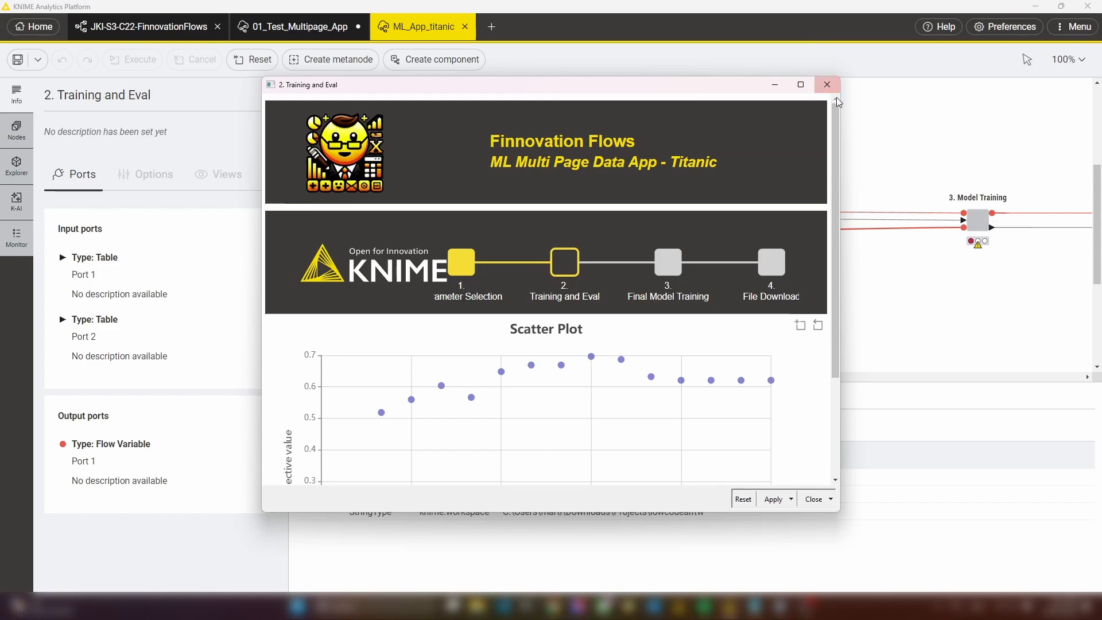
pyautogui.click(827, 84)
pyautogui.moveTo(777, 381); pyautogui.dragTo(827, 381)
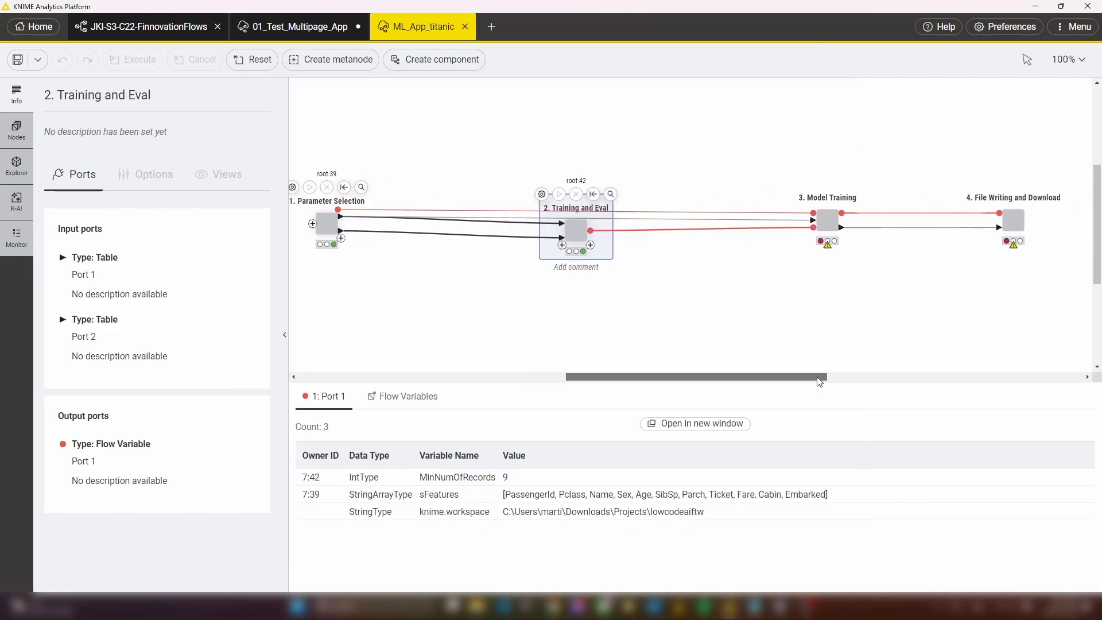
pyautogui.doubleClick(828, 230)
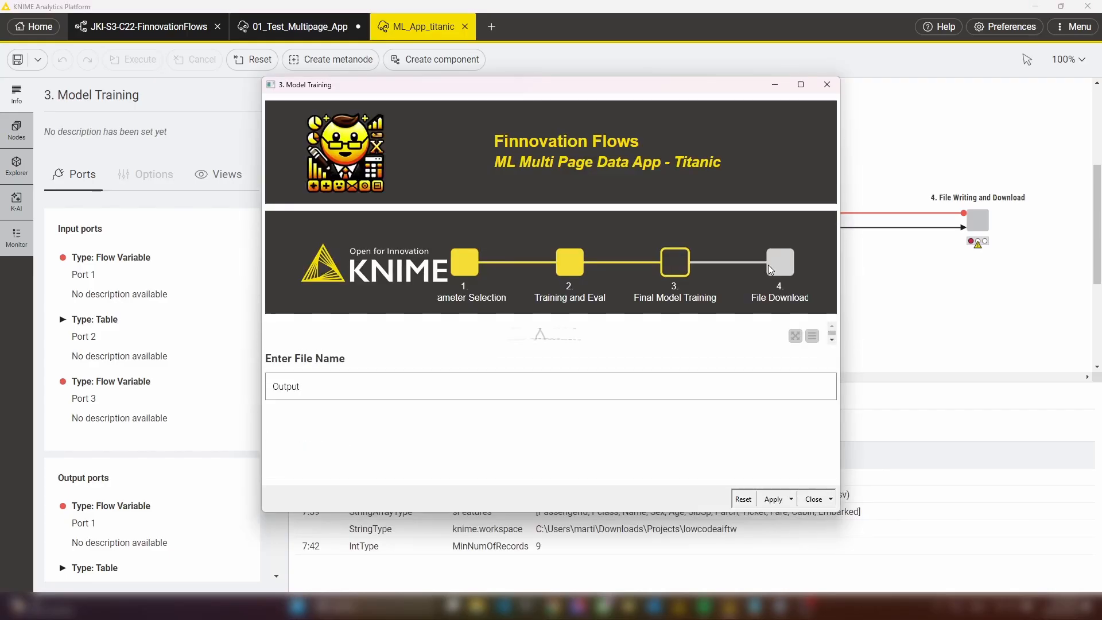
pyautogui.click(979, 220)
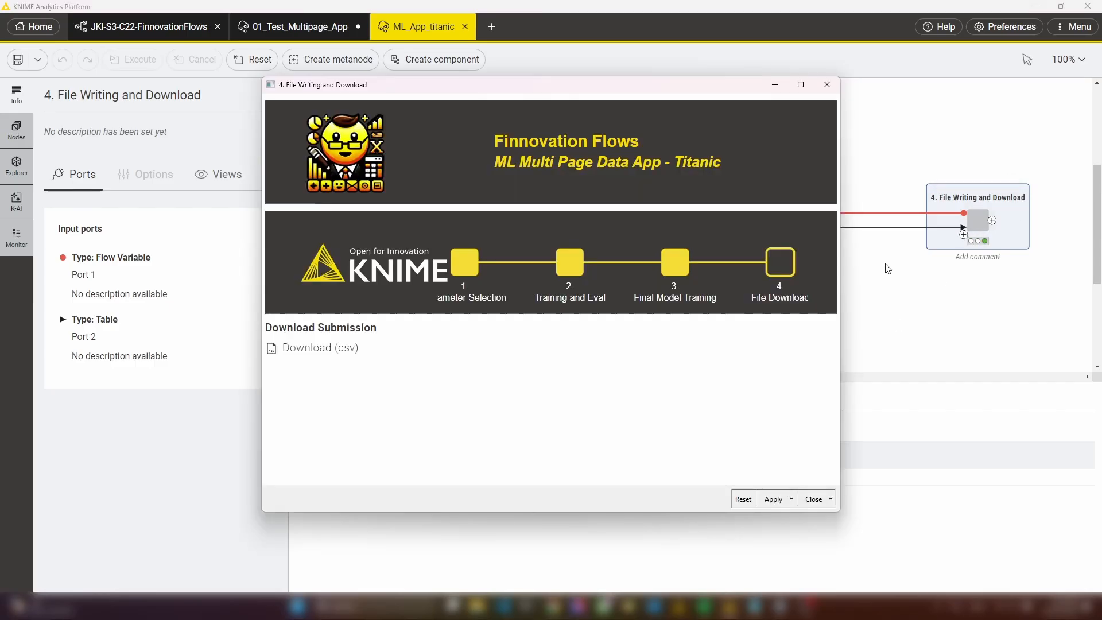
pyautogui.click(885, 265)
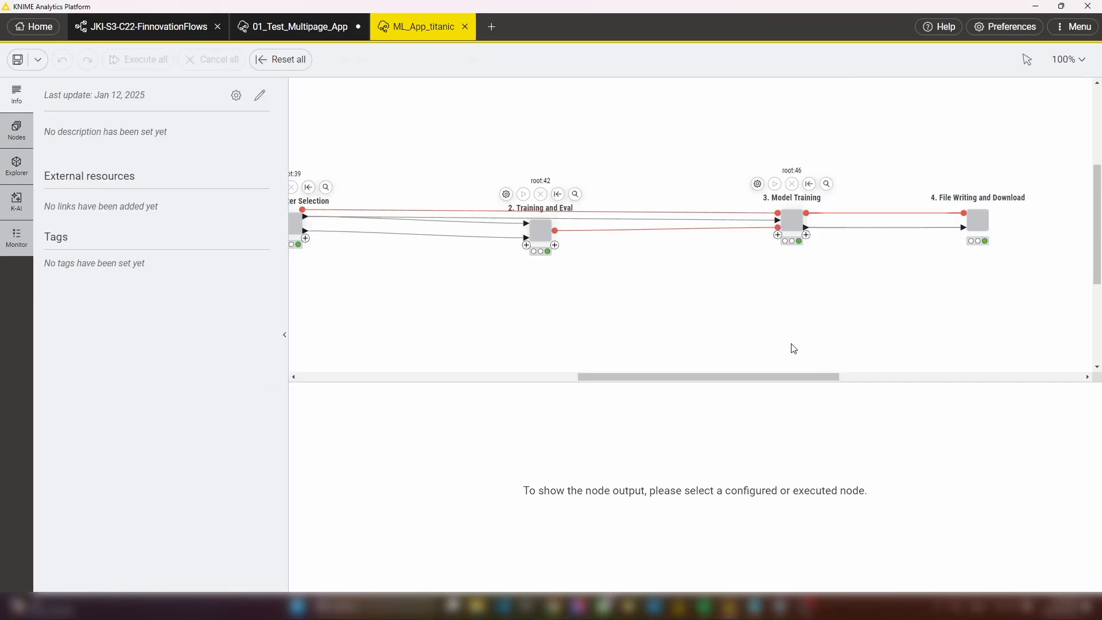
# - Reveal the ML_App_titanic workflow in the space explorer
pyautogui.moveTo(763, 377); pyautogui.dragTo(729, 376)
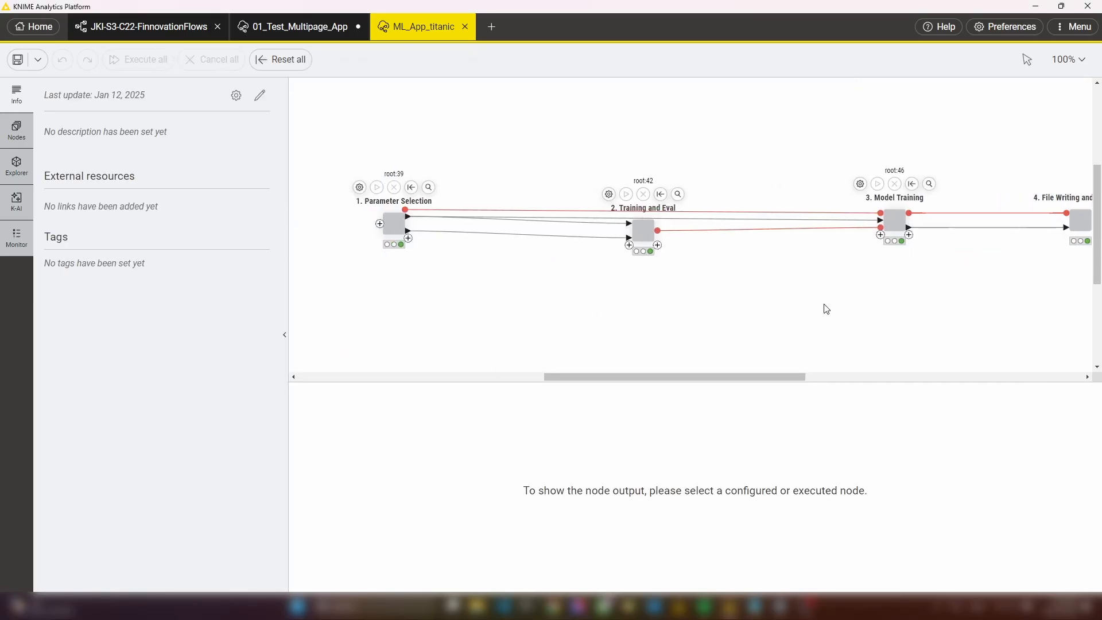
pyautogui.rightClick(412, 26)
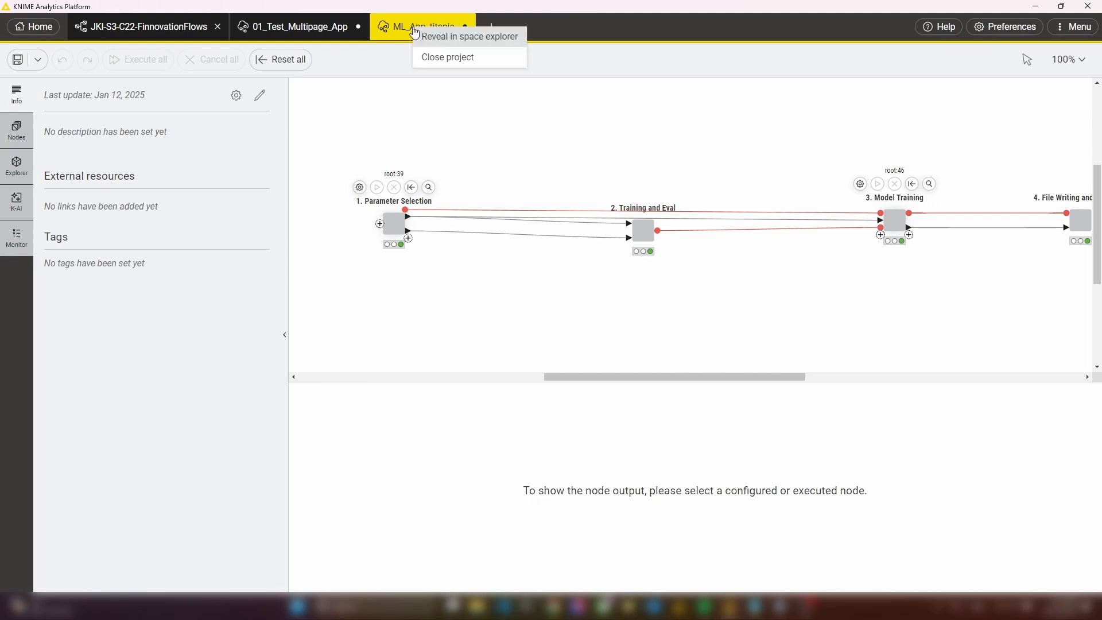
pyautogui.click(429, 36)
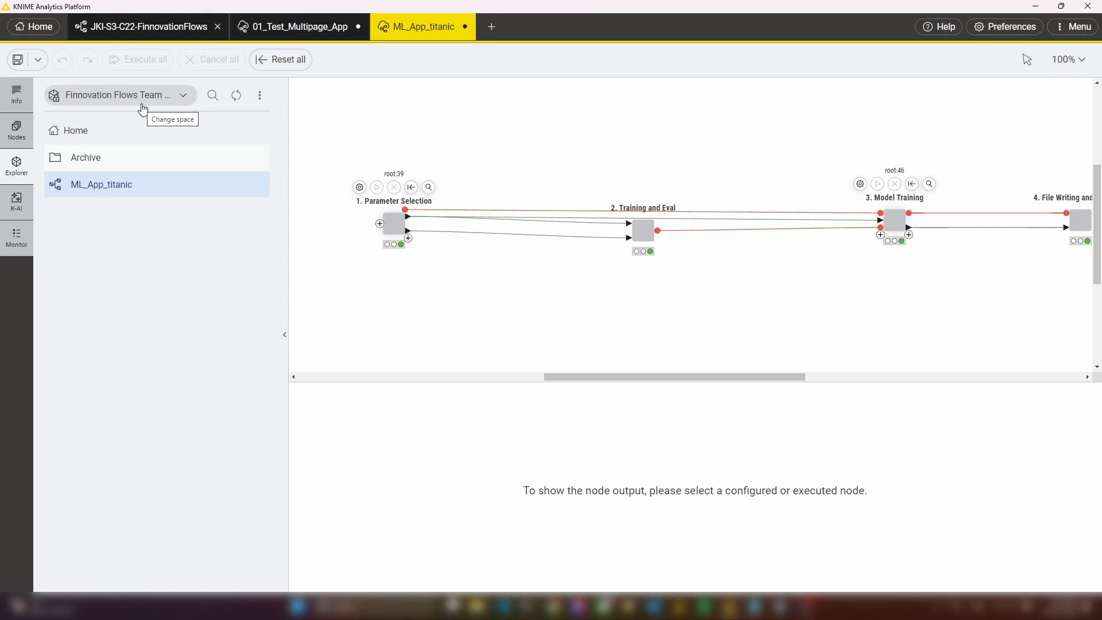
# - Reset all nodes of the workflow and save it, overwriting the existing ML_App_titanic on the Hub
pyautogui.click(287, 60)
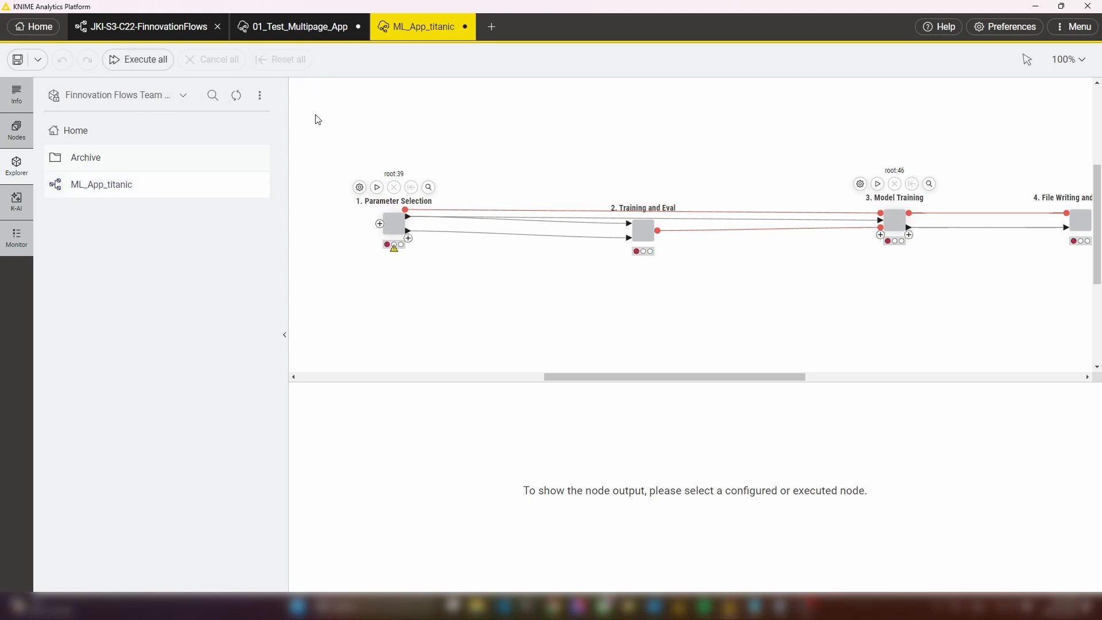
pyautogui.click(17, 59)
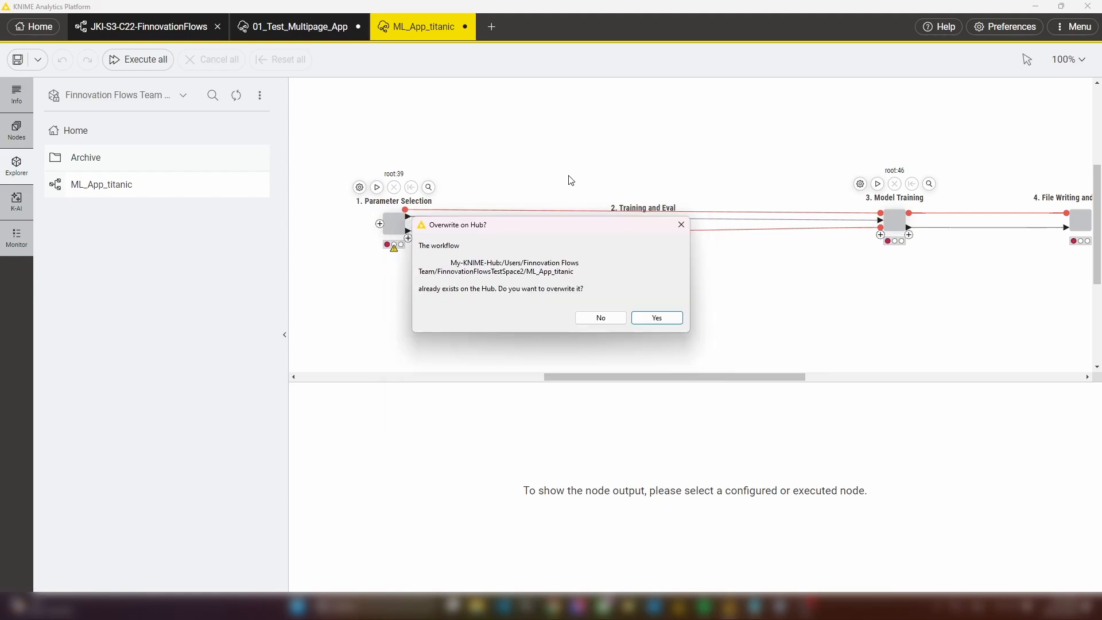
pyautogui.click(658, 320)
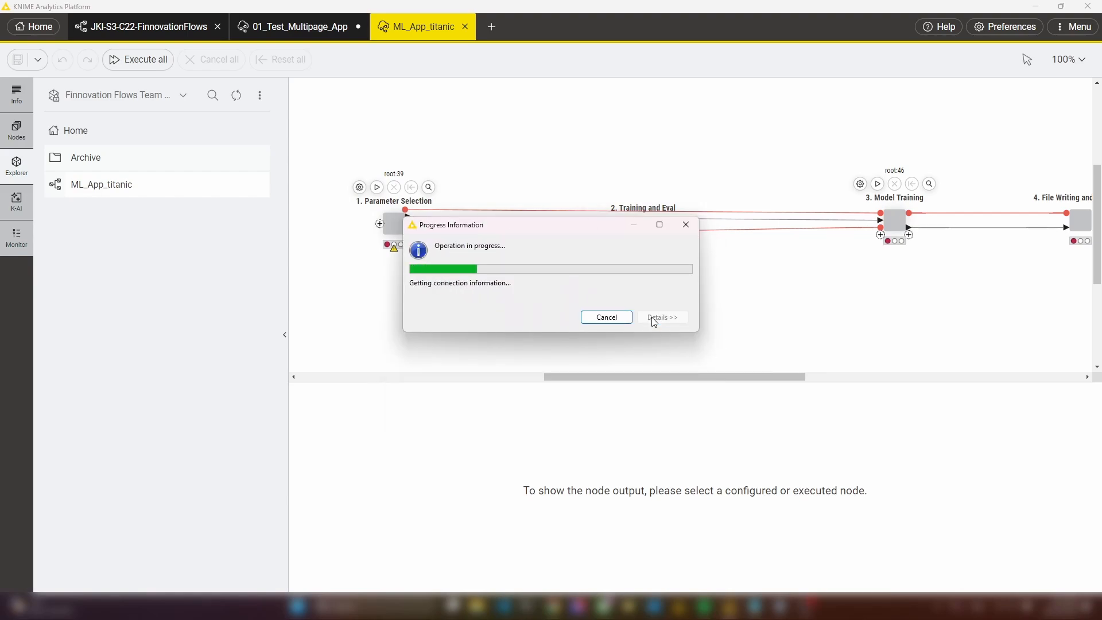
# - Open ML_App_titanic on KNIME Hub in the browser, run it as an ad hoc execution and open the resulting data app
pyautogui.rightClick(113, 184)
pyautogui.click(182, 315)
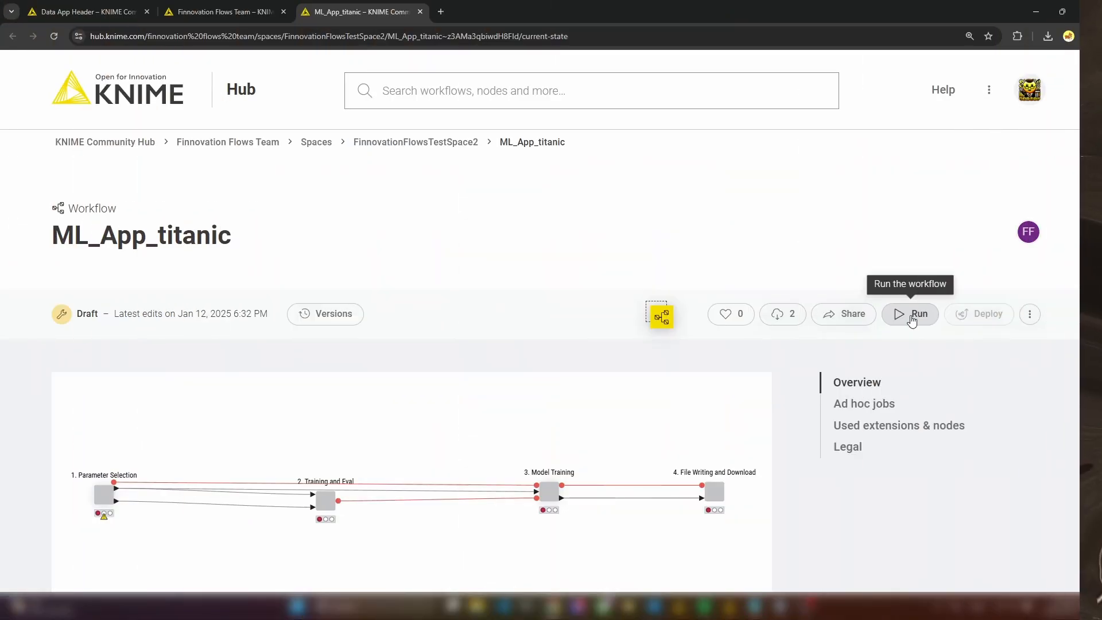
pyautogui.click(914, 314)
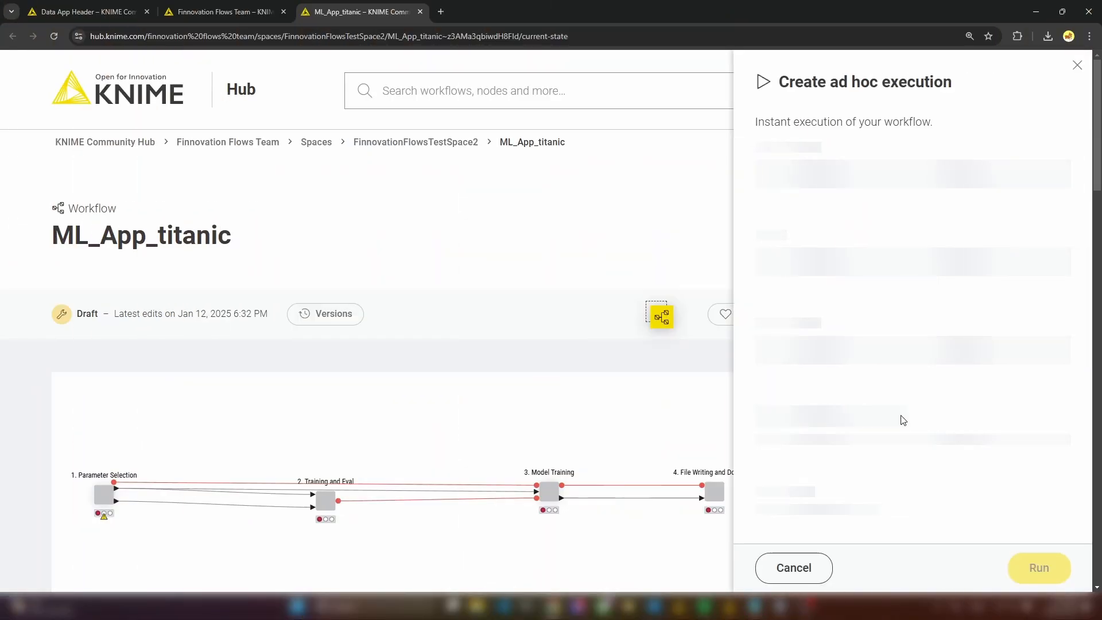
pyautogui.click(1045, 570)
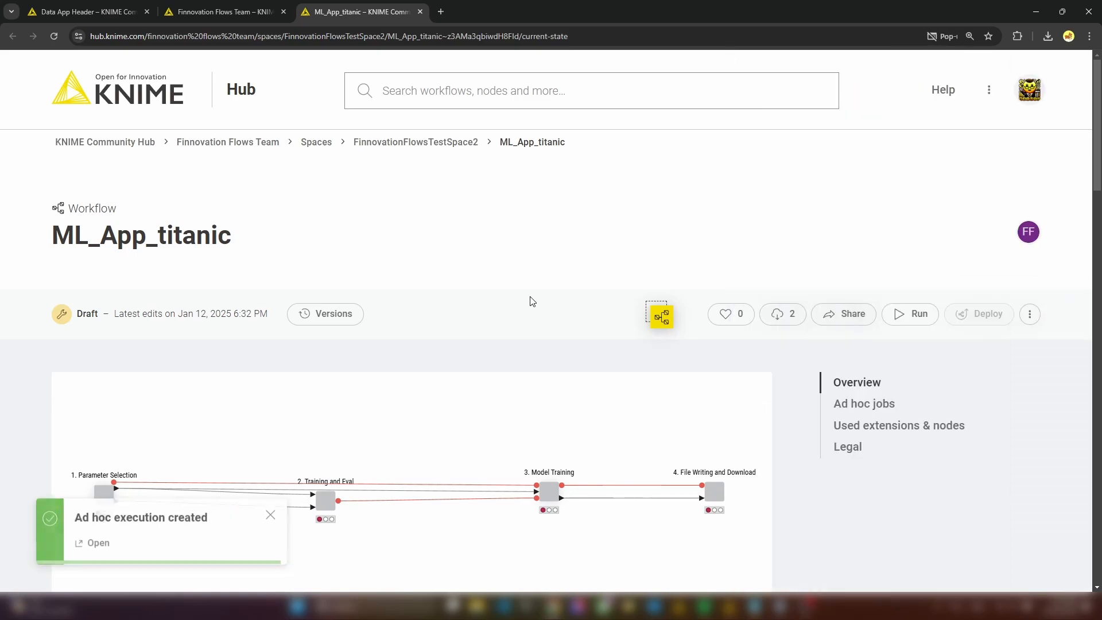
pyautogui.click(104, 537)
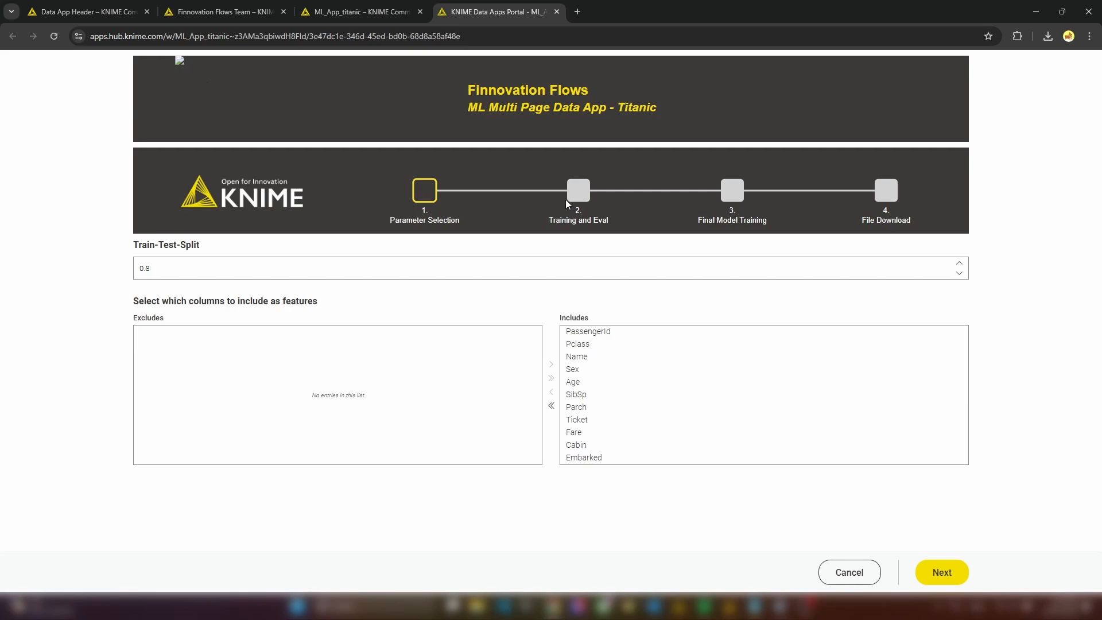
# - Include only Pclass, Sex, Age and Fare as features and advance the data app to the Training and Eval page
pyautogui.click(551, 406)
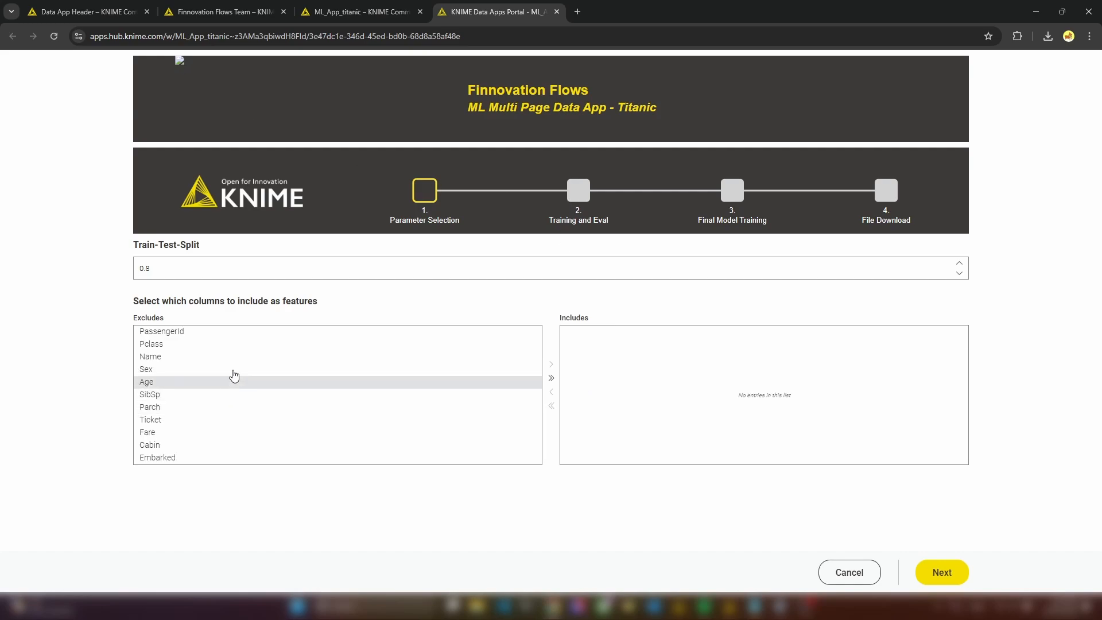
pyautogui.doubleClick(171, 344)
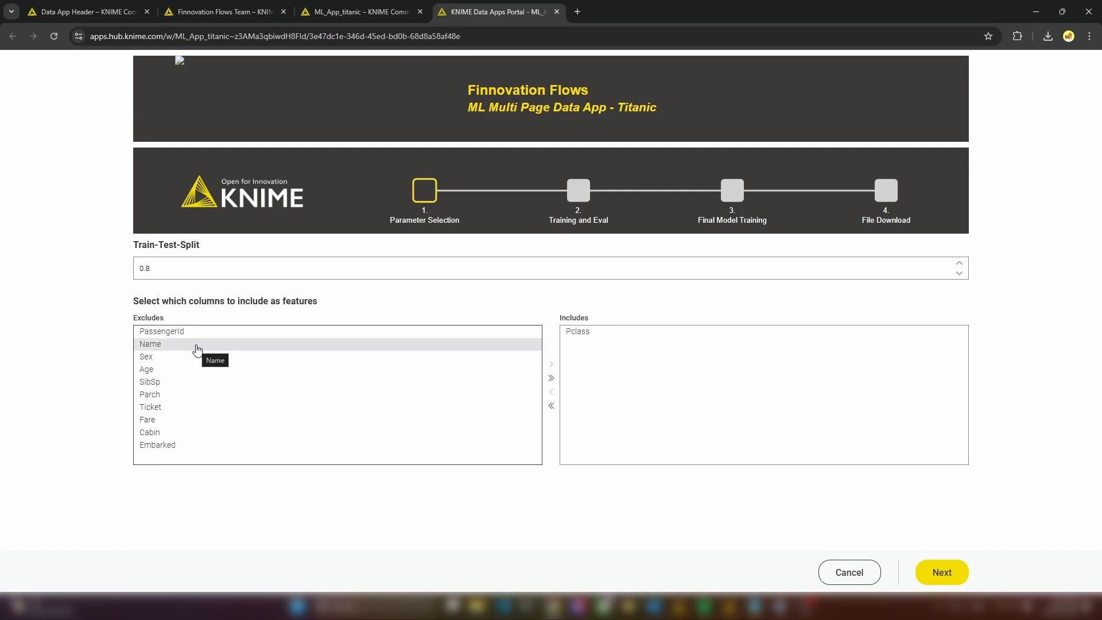
pyautogui.doubleClick(156, 357)
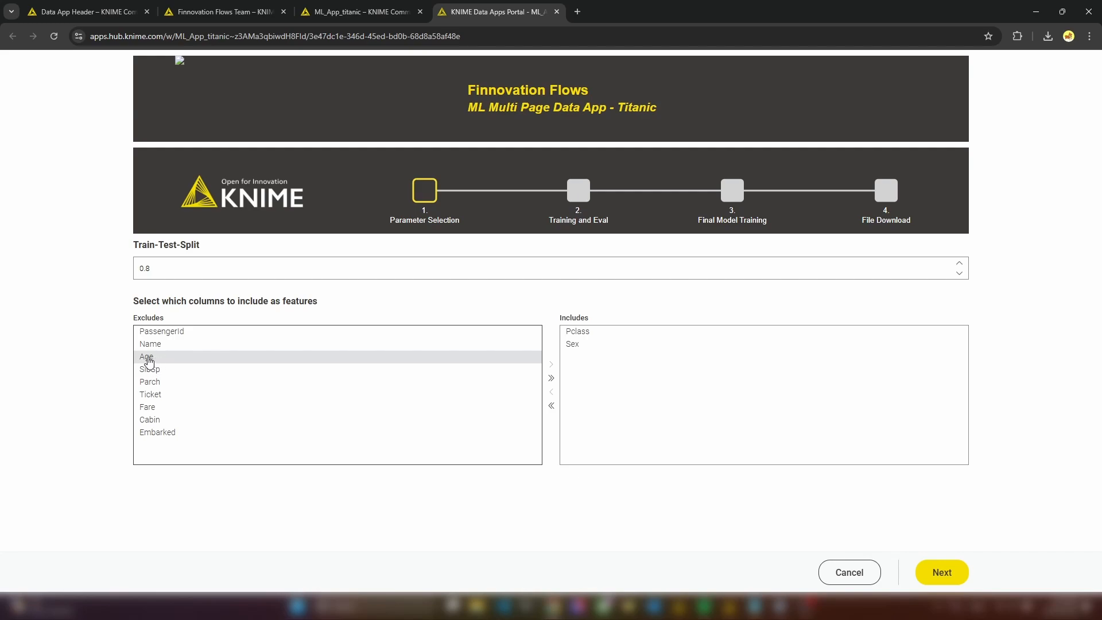
pyautogui.doubleClick(148, 358)
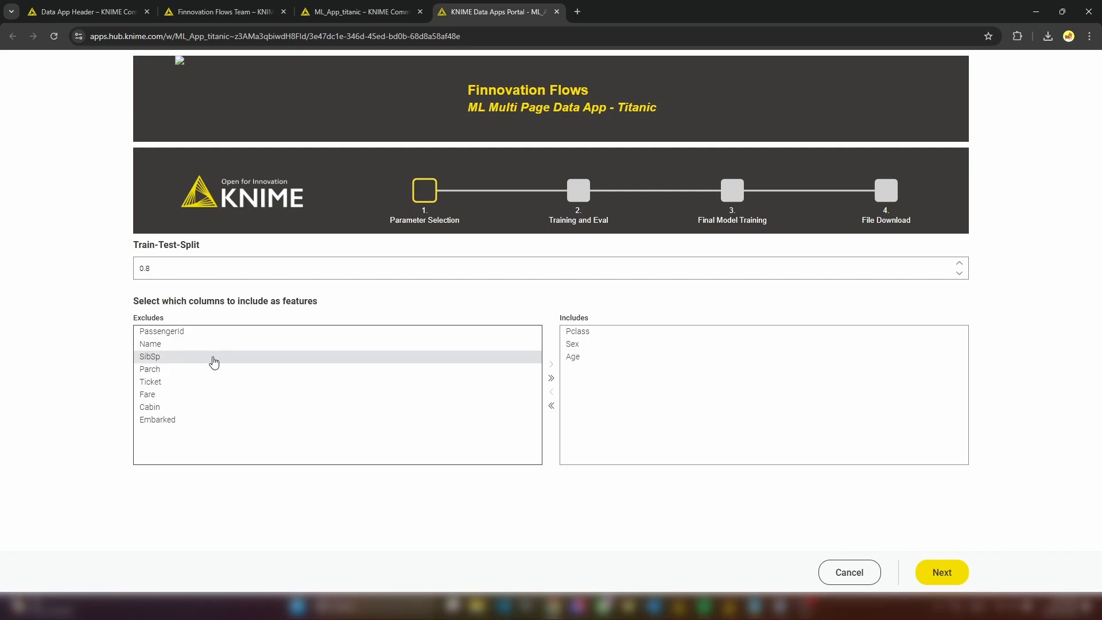
pyautogui.doubleClick(194, 394)
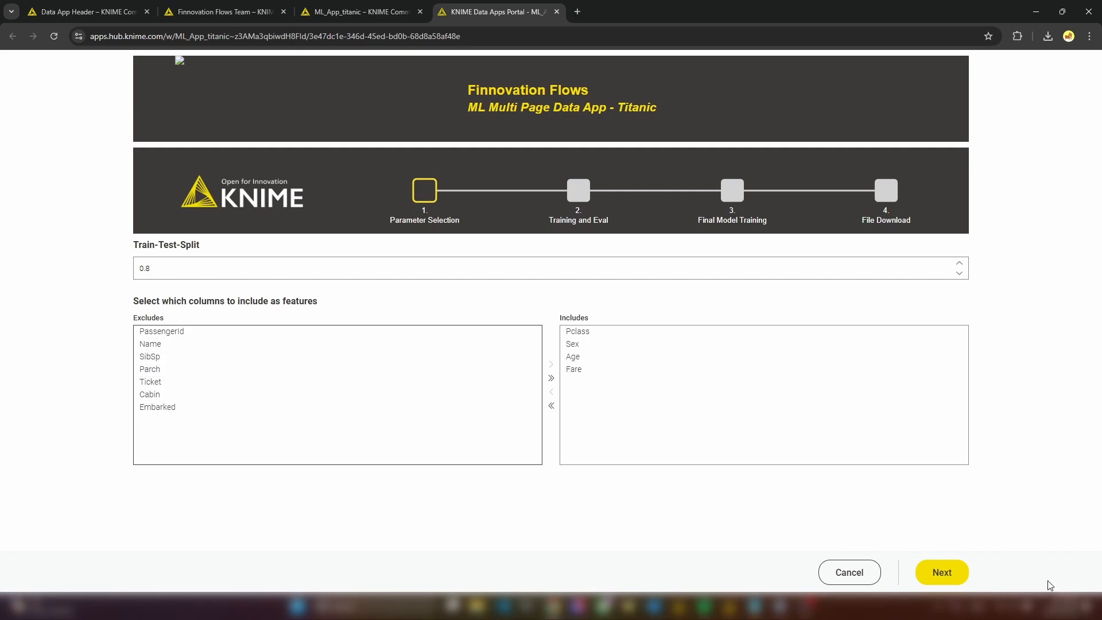
pyautogui.click(941, 573)
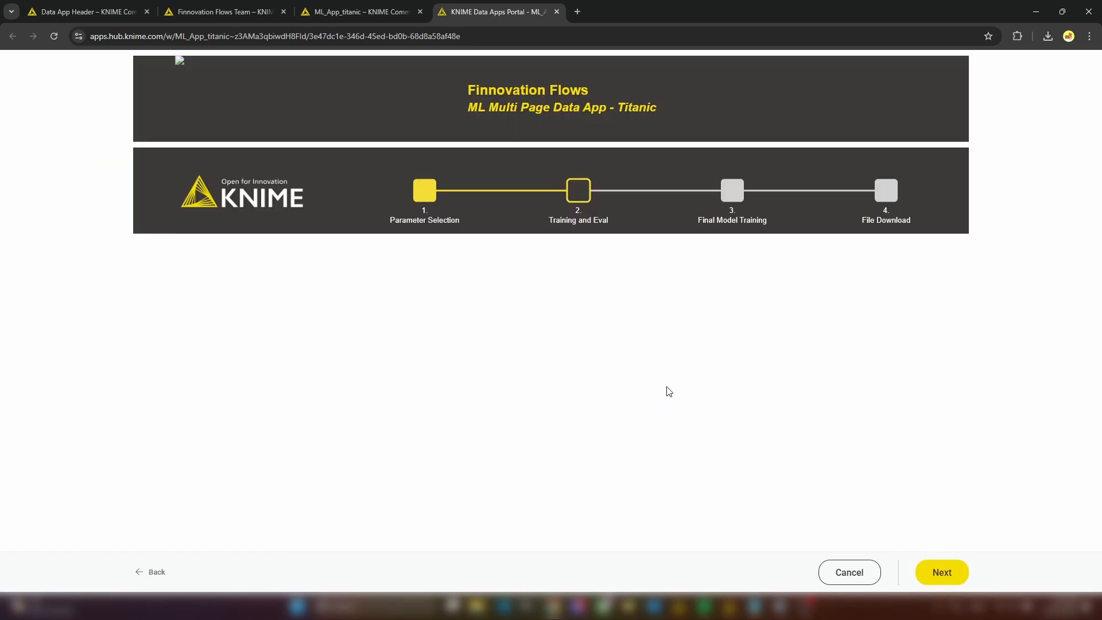
# - Set the output file name to Output3456 on the Final Model Training page and download the submission CSV from the File Download page
pyautogui.moveTo(483, 275)
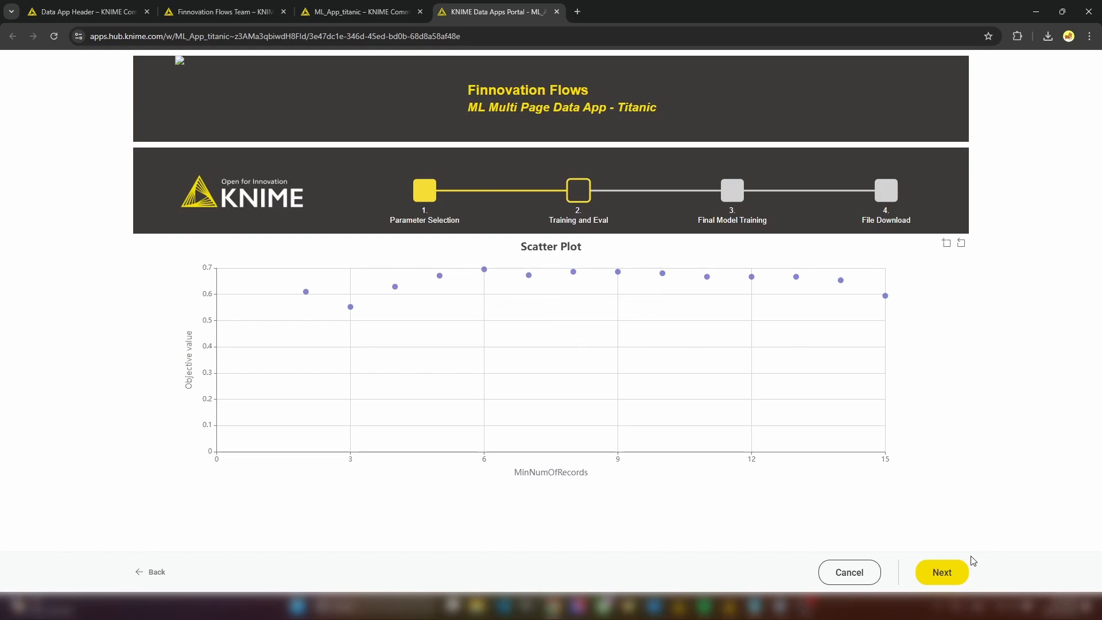
pyautogui.click(942, 565)
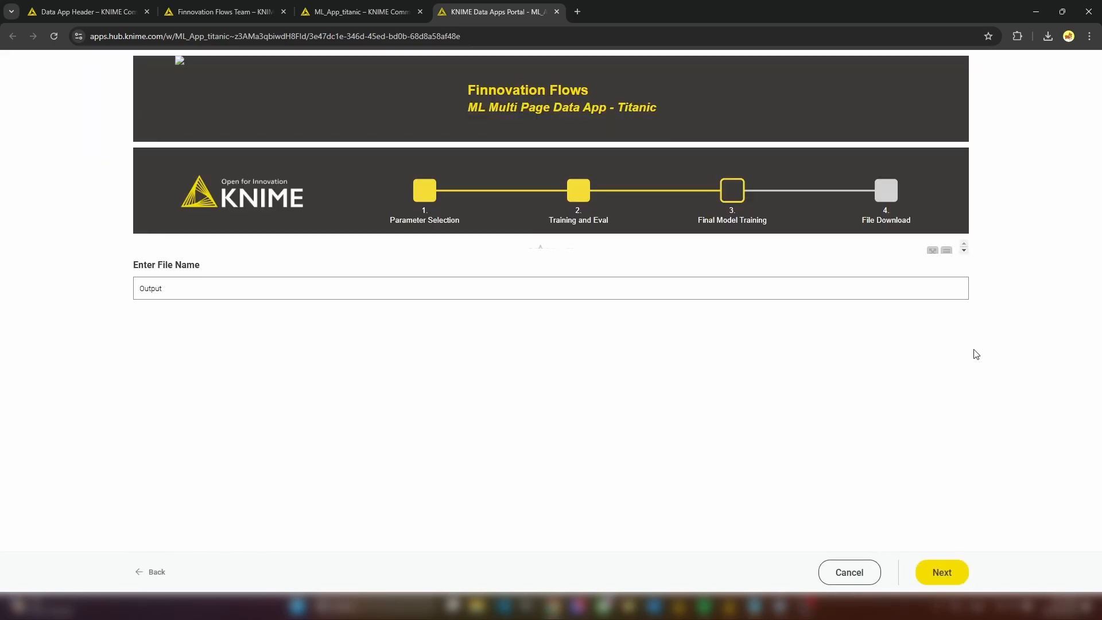
pyautogui.click(188, 409)
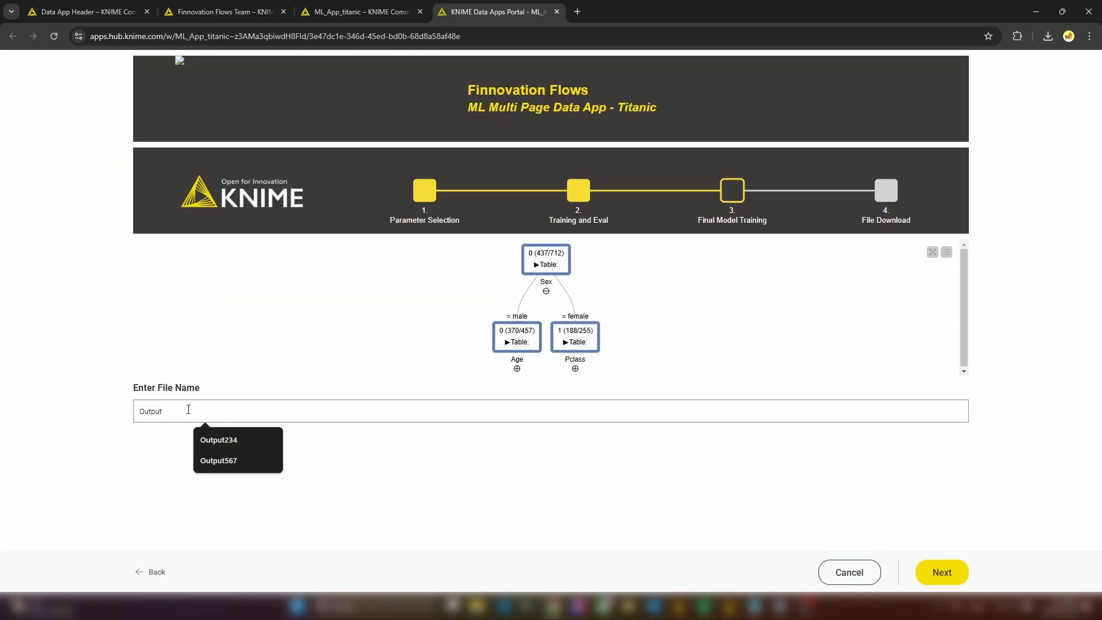
pyautogui.write('3456')
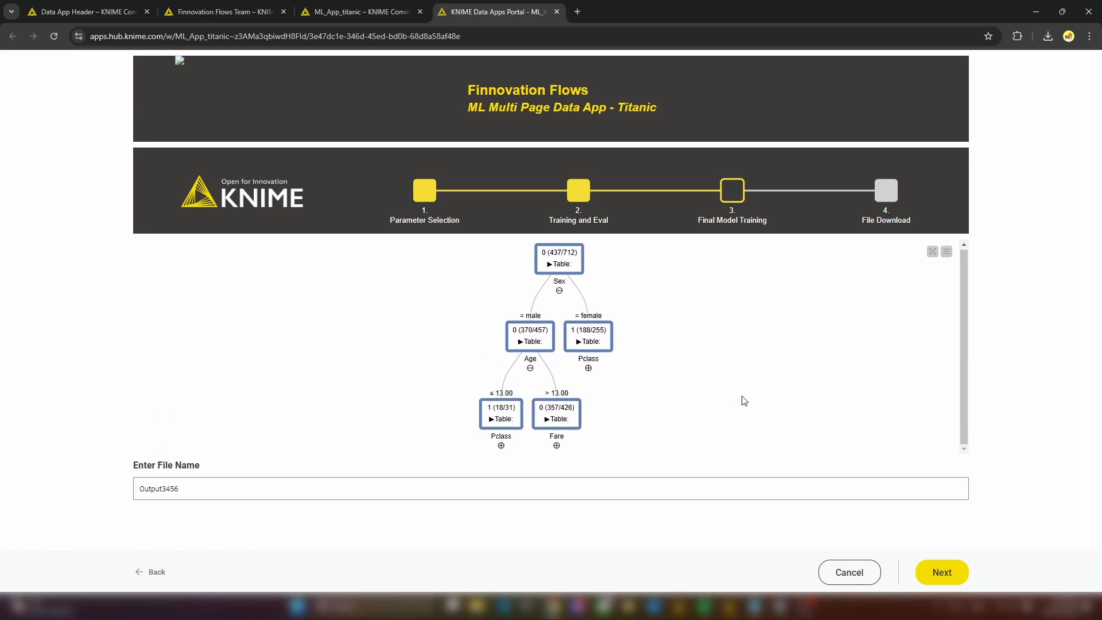
pyautogui.click(963, 571)
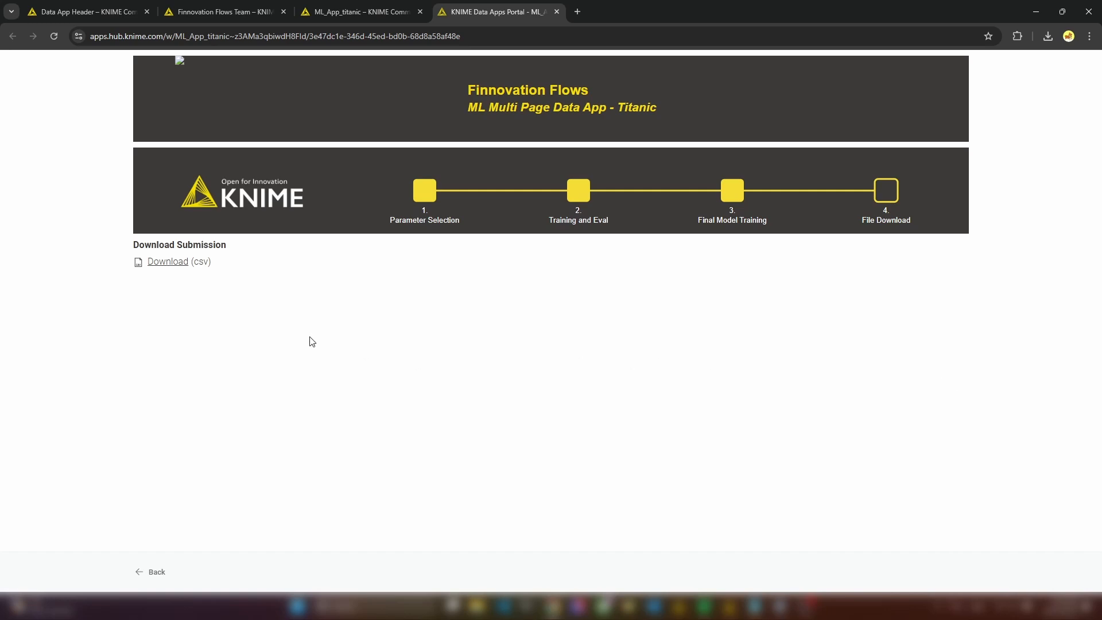
pyautogui.click(170, 263)
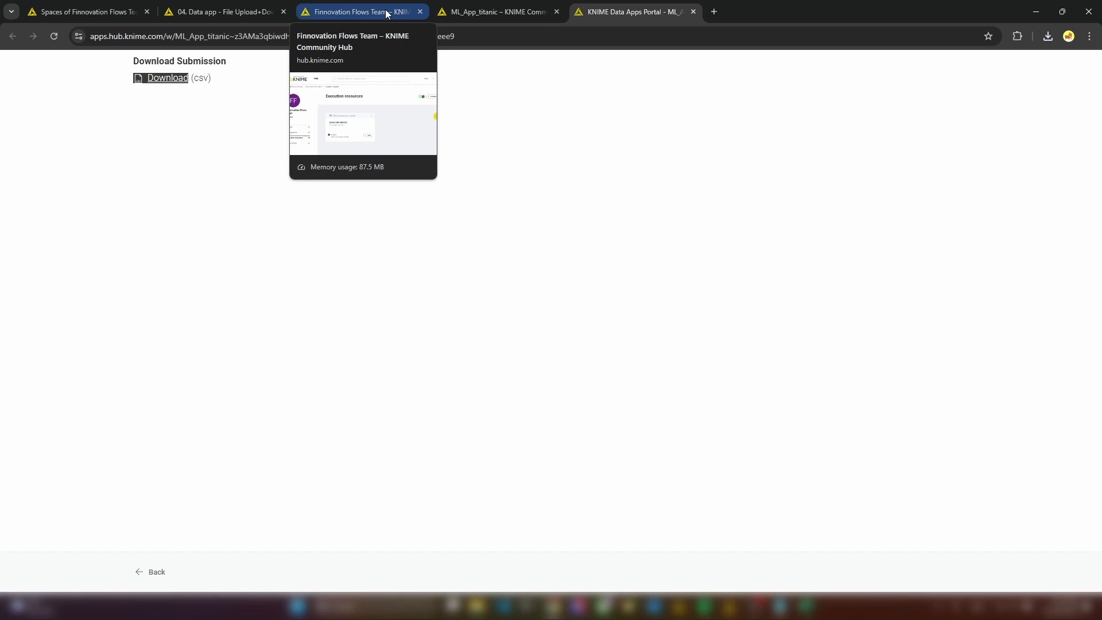
# - Stop the dedicated execution context in Finnovation Flows Team's execution resources and close the data app's browser page
pyautogui.click(385, 9)
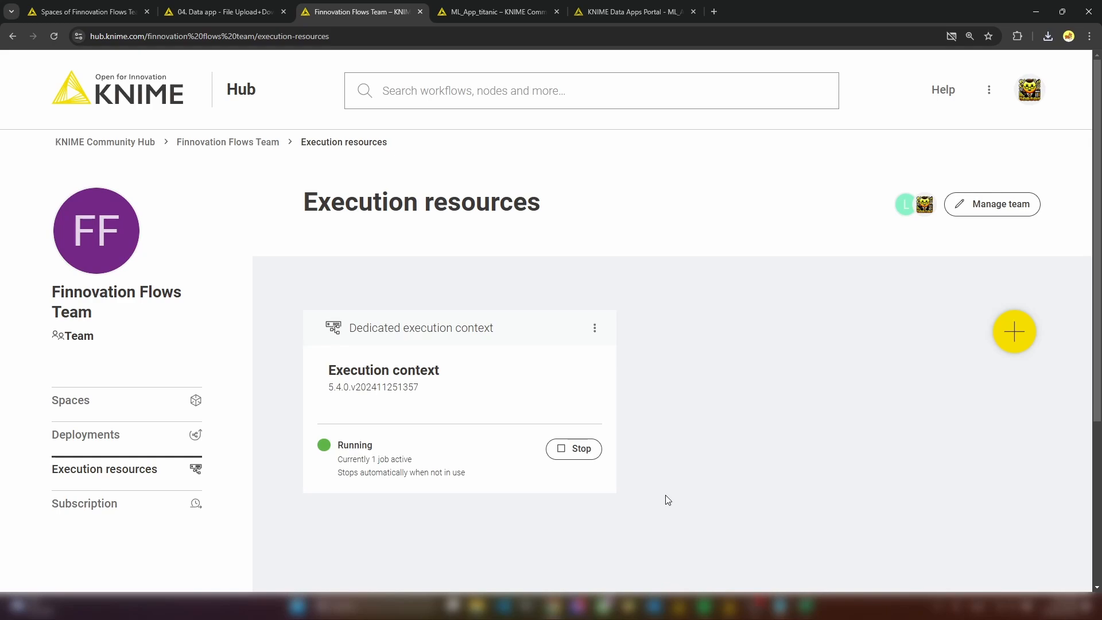
pyautogui.click(570, 452)
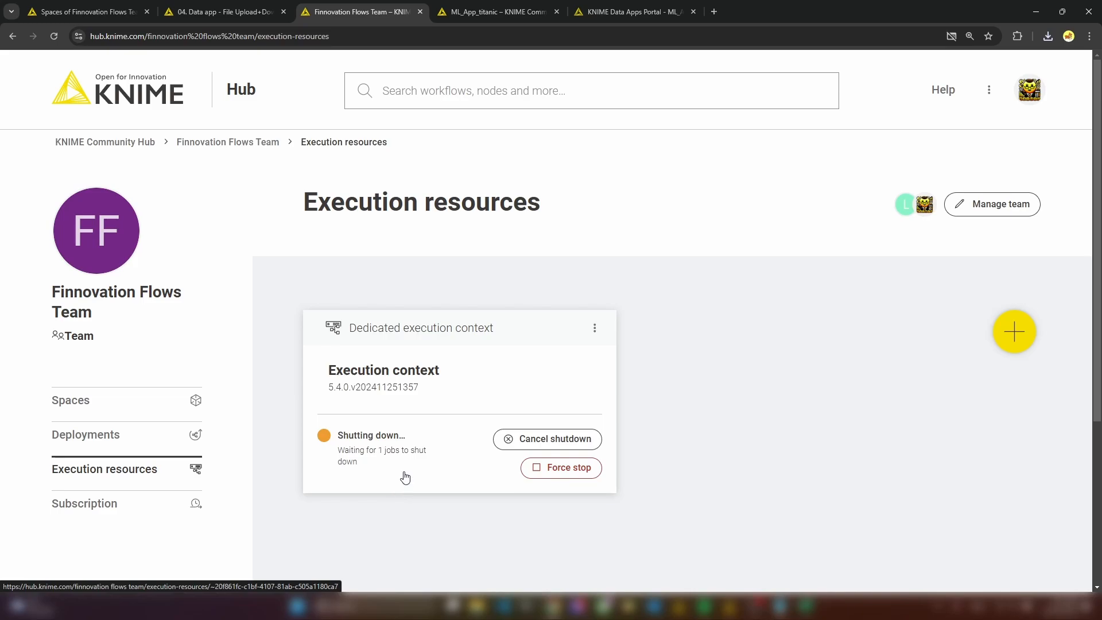
pyautogui.click(693, 12)
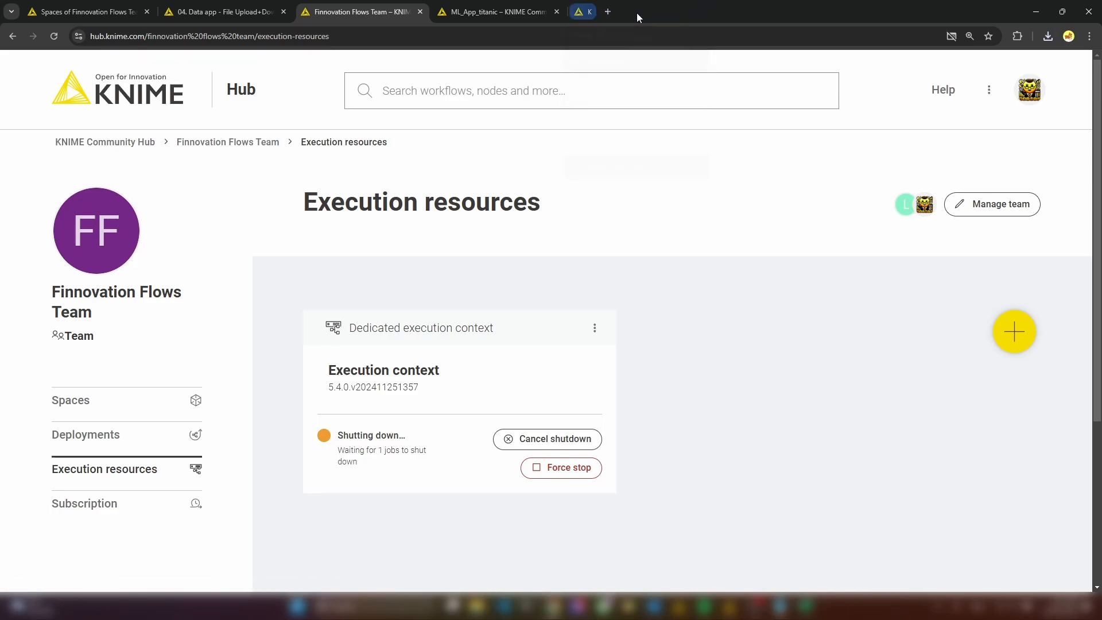